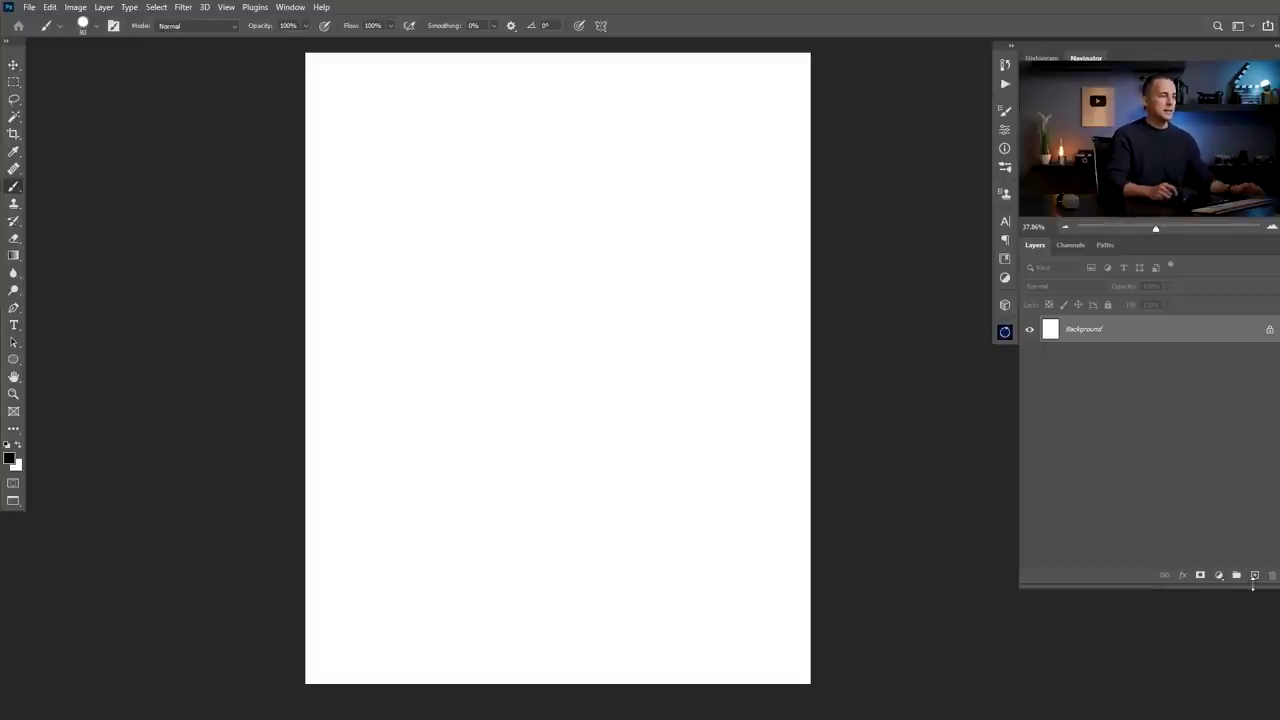
- Add a new layer and sketch two black trunks along the canvas's left side with branches arching over the upper left
click(1255, 576)
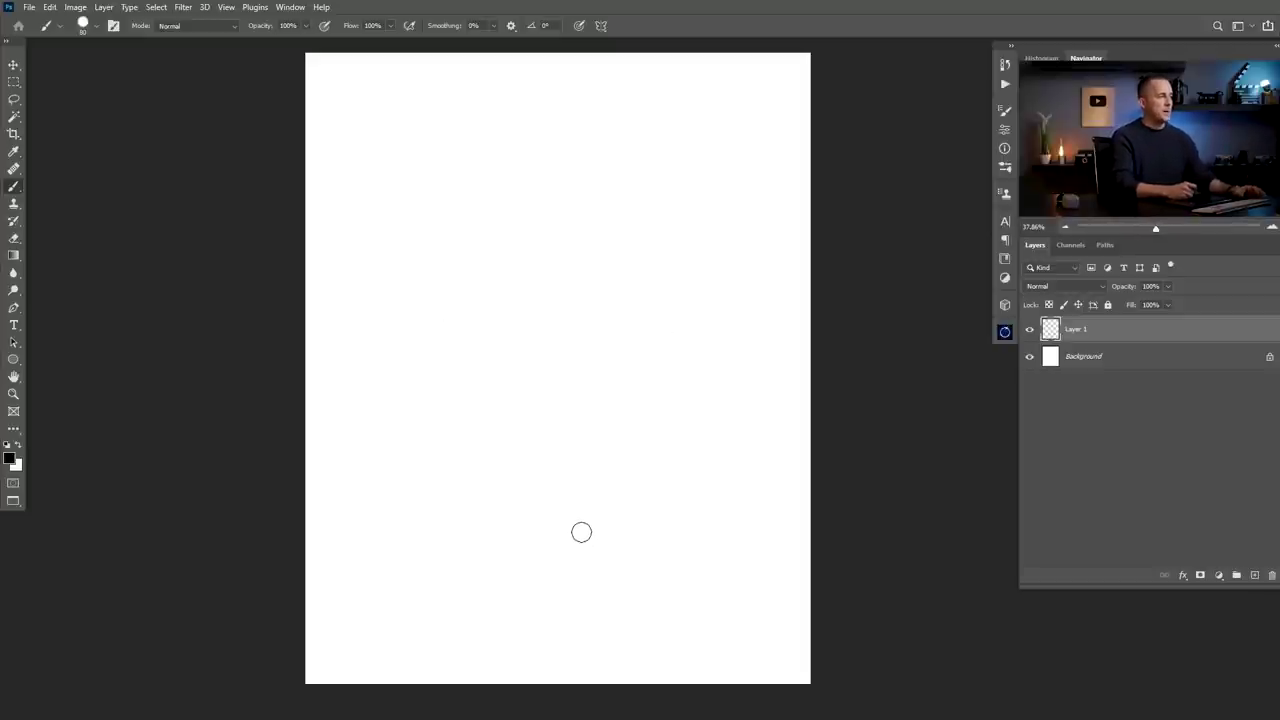
drag(335, 340, 362, 682)
drag(305, 368, 325, 668)
drag(332, 314, 345, 271)
drag(346, 300, 462, 130)
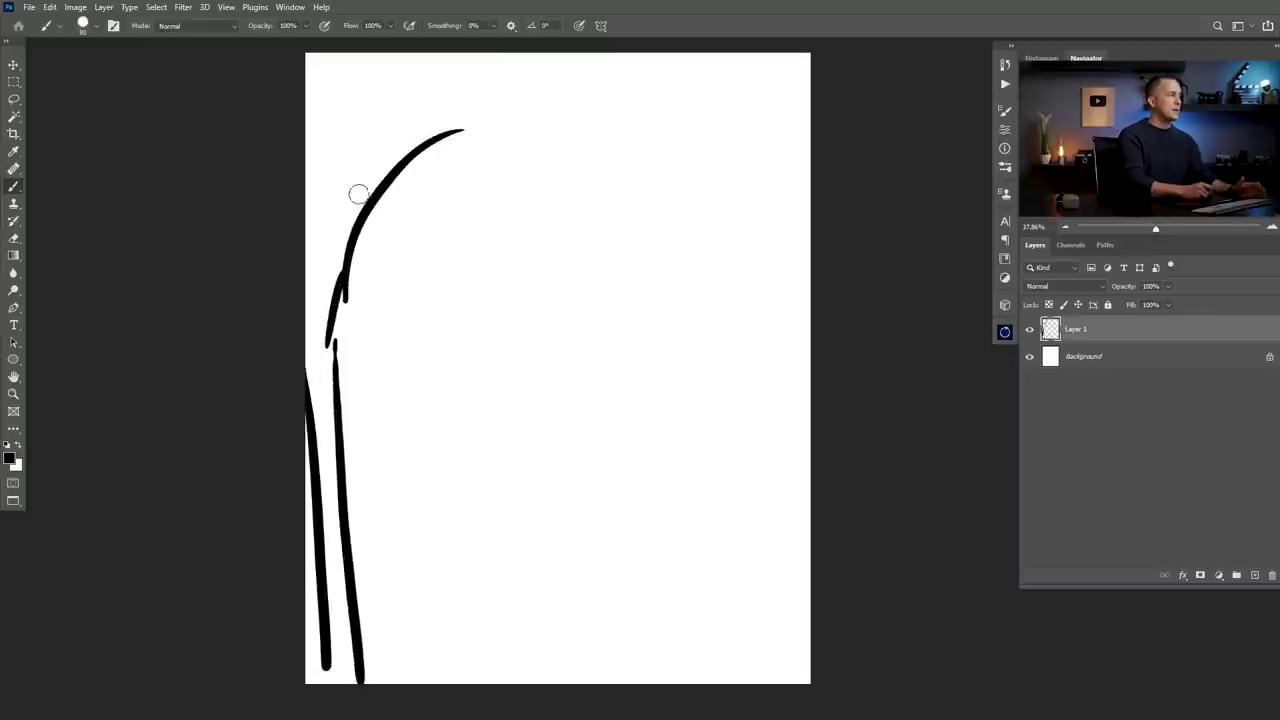
drag(359, 177, 456, 100)
drag(344, 170, 521, 76)
drag(366, 116, 410, 53)
drag(388, 151, 323, 338)
- Sketch tree trunks down the right side of the canvas and arching branches across the upper part
drag(748, 288, 752, 650)
drag(740, 155, 752, 292)
drag(727, 205, 585, 62)
drag(630, 110, 545, 153)
drag(700, 120, 736, 152)
mouse_move(508, 122)
mouse_down()
mouse_move(765, 155)
mouse_move(695, 128)
mouse_up()
drag(505, 98, 700, 100)
drag(755, 95, 810, 90)
drag(790, 148, 810, 180)
drag(772, 195, 798, 570)
- Sketch a grassy ground line along the lower edge, with small figures above it on the right and left
mouse_move(808, 440)
mouse_down()
mouse_move(772, 655)
mouse_move(714, 676)
mouse_move(370, 645)
mouse_up()
drag(385, 656, 800, 672)
mouse_move(656, 587)
mouse_down()
mouse_move(705, 614)
mouse_move(650, 600)
mouse_move(659, 555)
mouse_move(672, 592)
mouse_move(660, 599)
mouse_move(706, 612)
mouse_up()
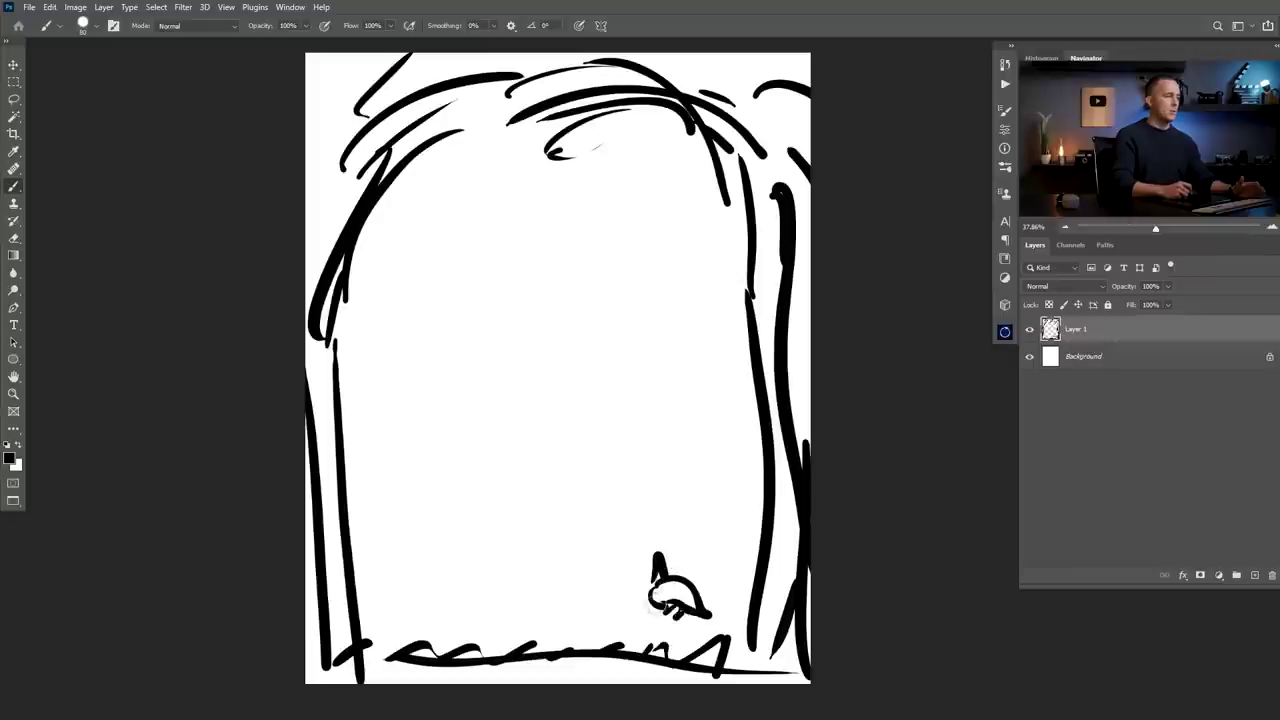
mouse_move(481, 545)
mouse_down()
mouse_move(462, 540)
mouse_move(416, 594)
mouse_move(510, 578)
mouse_move(405, 586)
mouse_move(468, 572)
mouse_up()
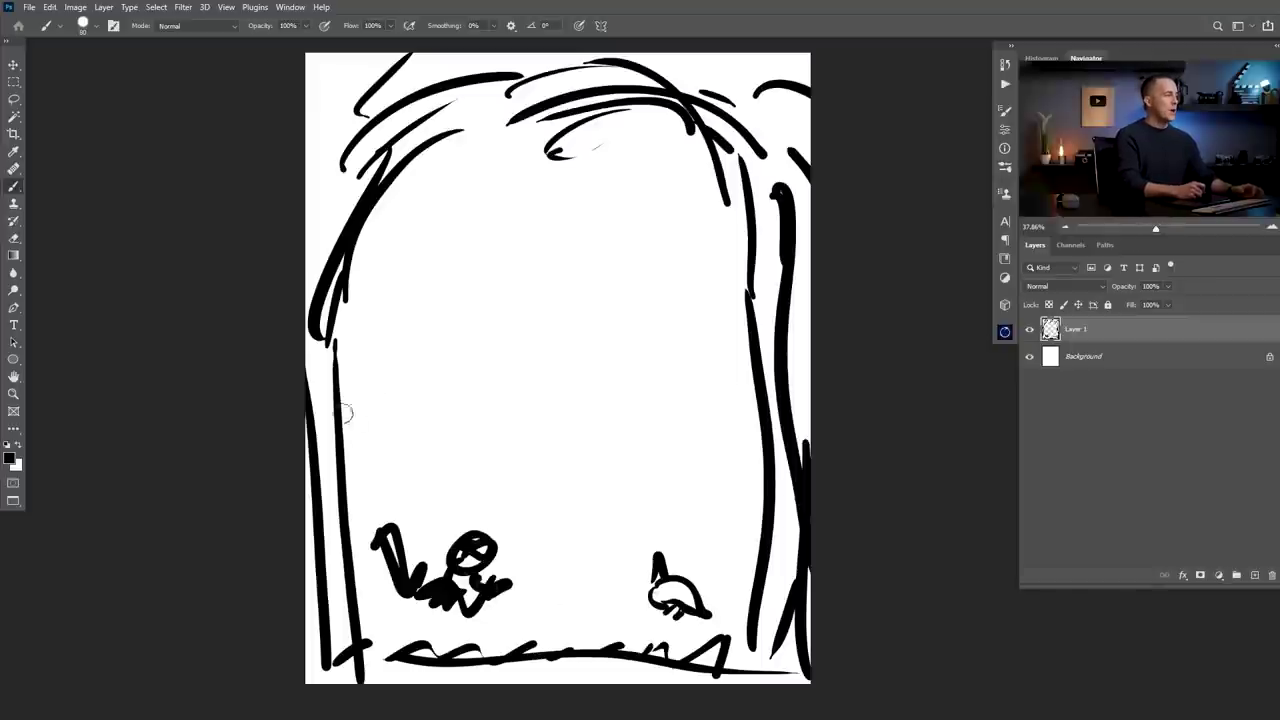
- Sketch short inner branch strokes beneath the arch on both sides of the scene
drag(403, 207, 470, 205)
drag(470, 226, 515, 189)
drag(362, 286, 420, 241)
drag(341, 335, 381, 300)
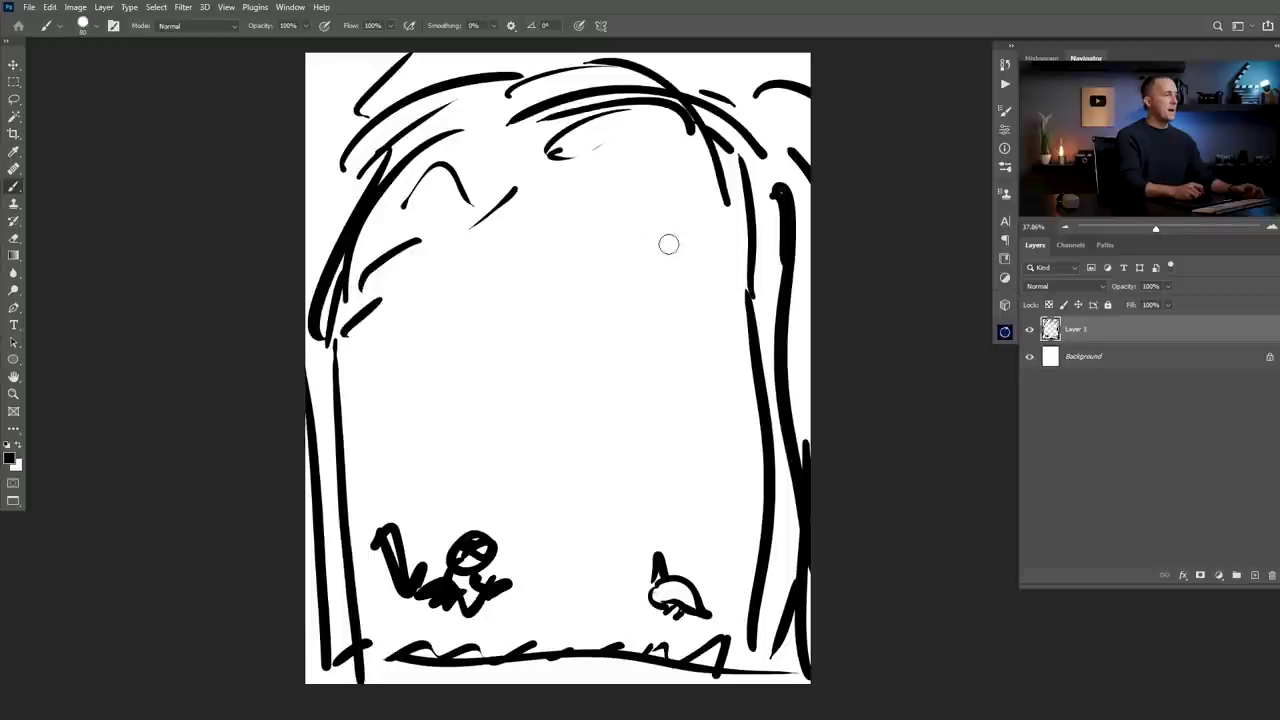
drag(638, 248, 643, 316)
drag(693, 338, 750, 370)
- Sketch wavy hill lines behind the figures and mark several dots across the open middle area
mouse_move(578, 532)
mouse_down()
mouse_move(730, 536)
mouse_move(446, 480)
mouse_move(376, 494)
mouse_up()
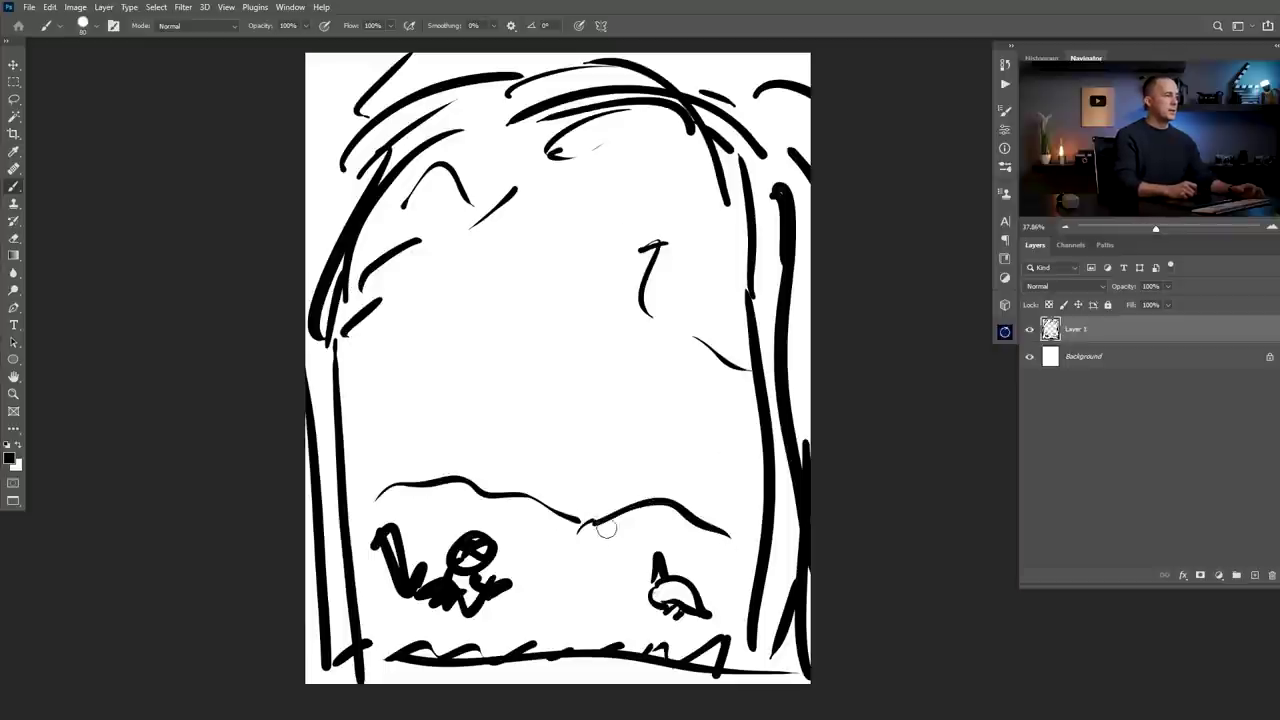
click(487, 260)
click(495, 325)
click(496, 407)
click(640, 190)
click(636, 380)
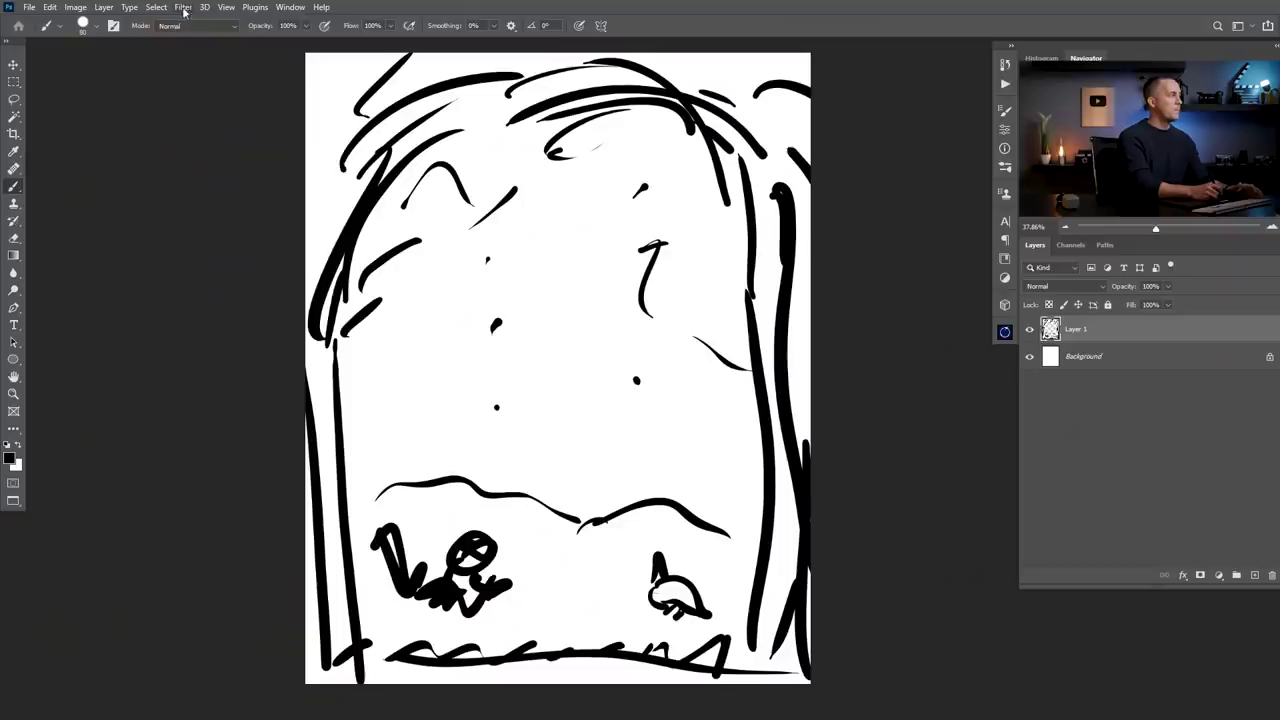
click(184, 9)
mouse_move(312, 241)
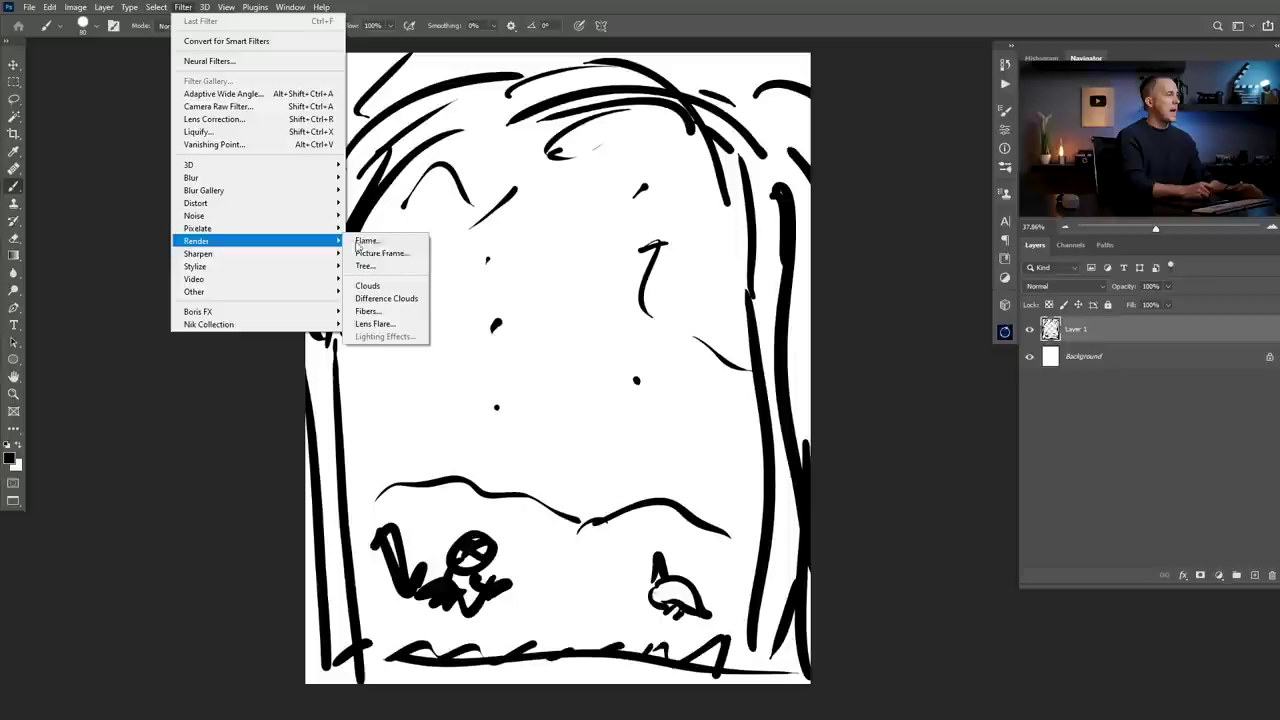
click(660, 34)
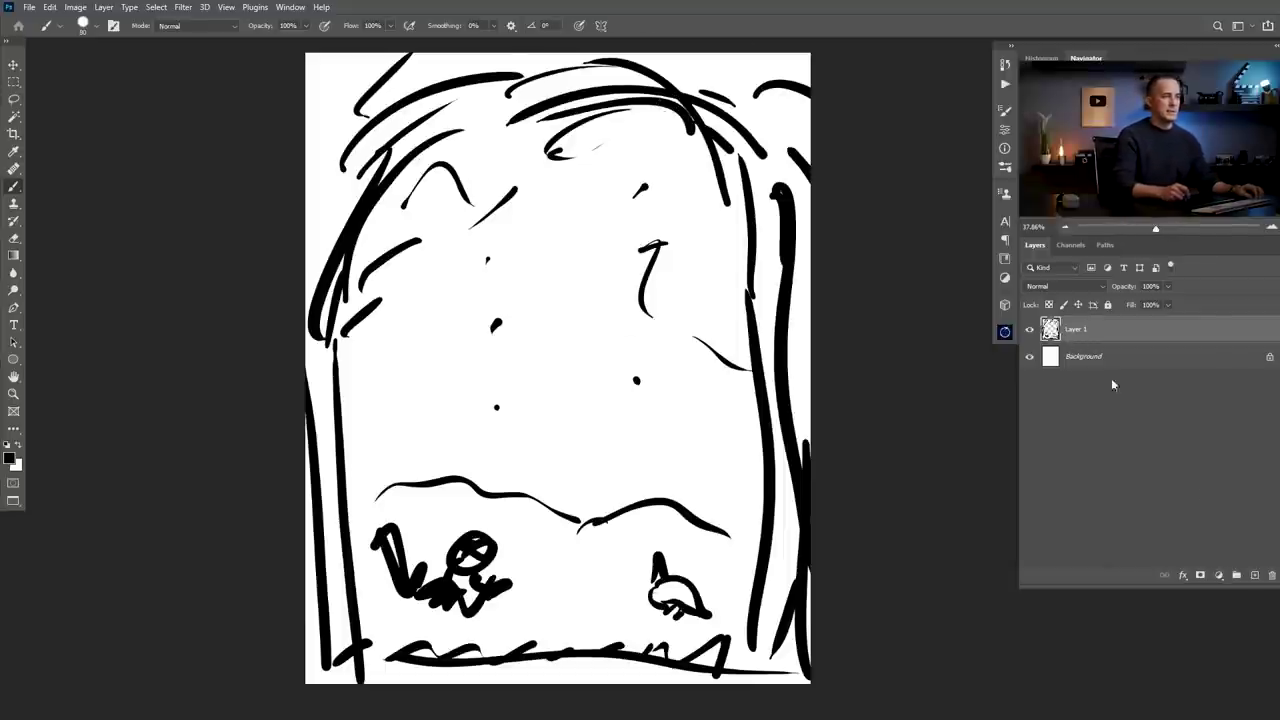
- Delete the sketch layer and paste the tree silhouette from the other document, accepting the color profile conversion
drag(1050, 330, 1271, 577)
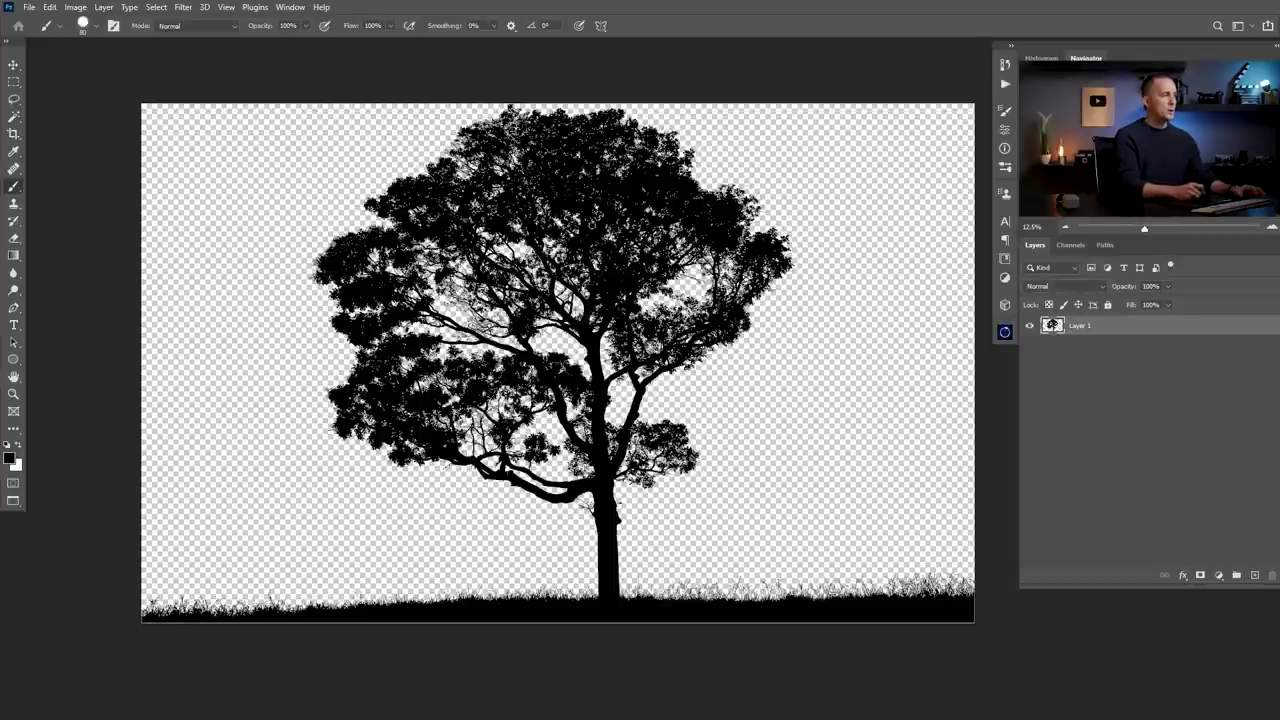
key(v)
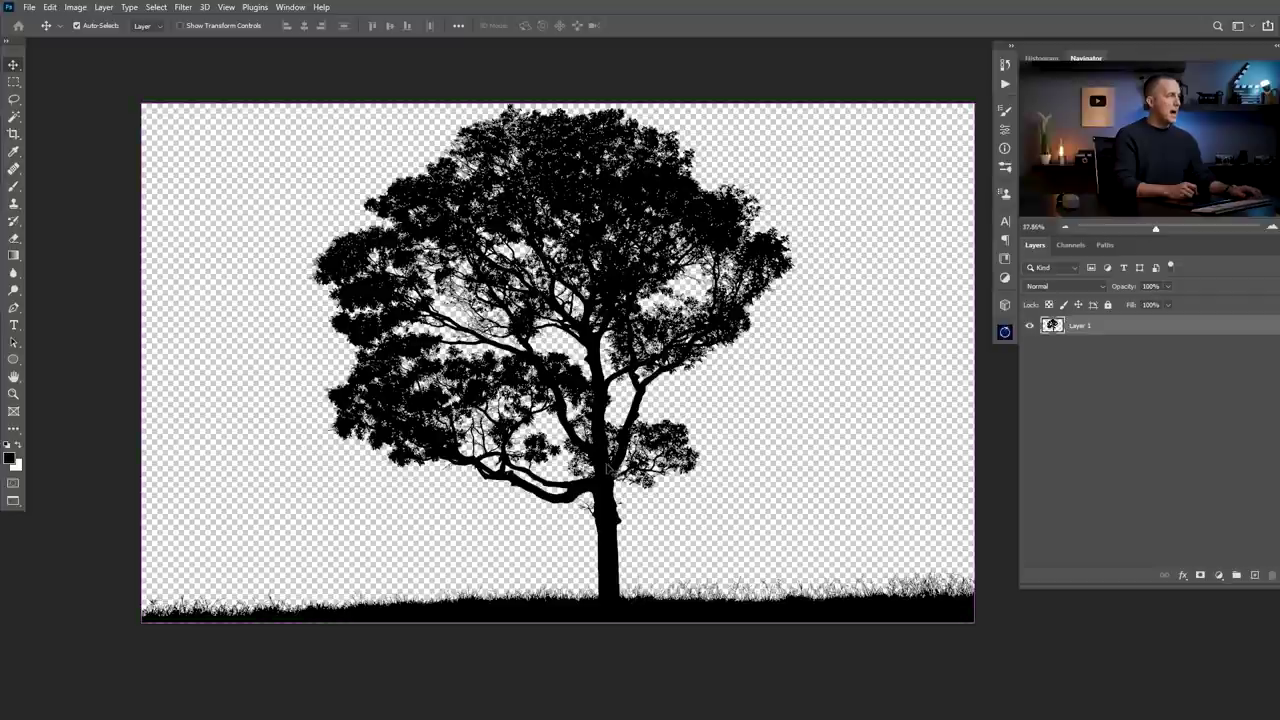
key(ctrl+Tab)
key(ctrl+v)
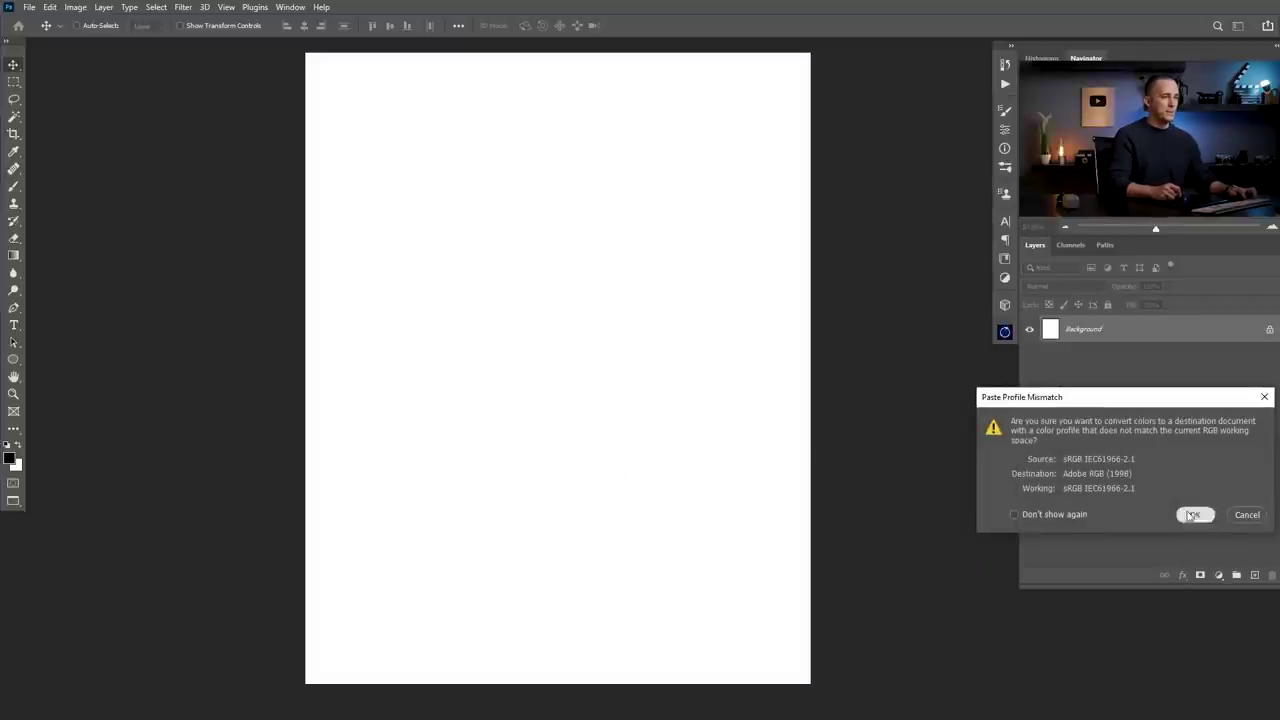
click(1194, 515)
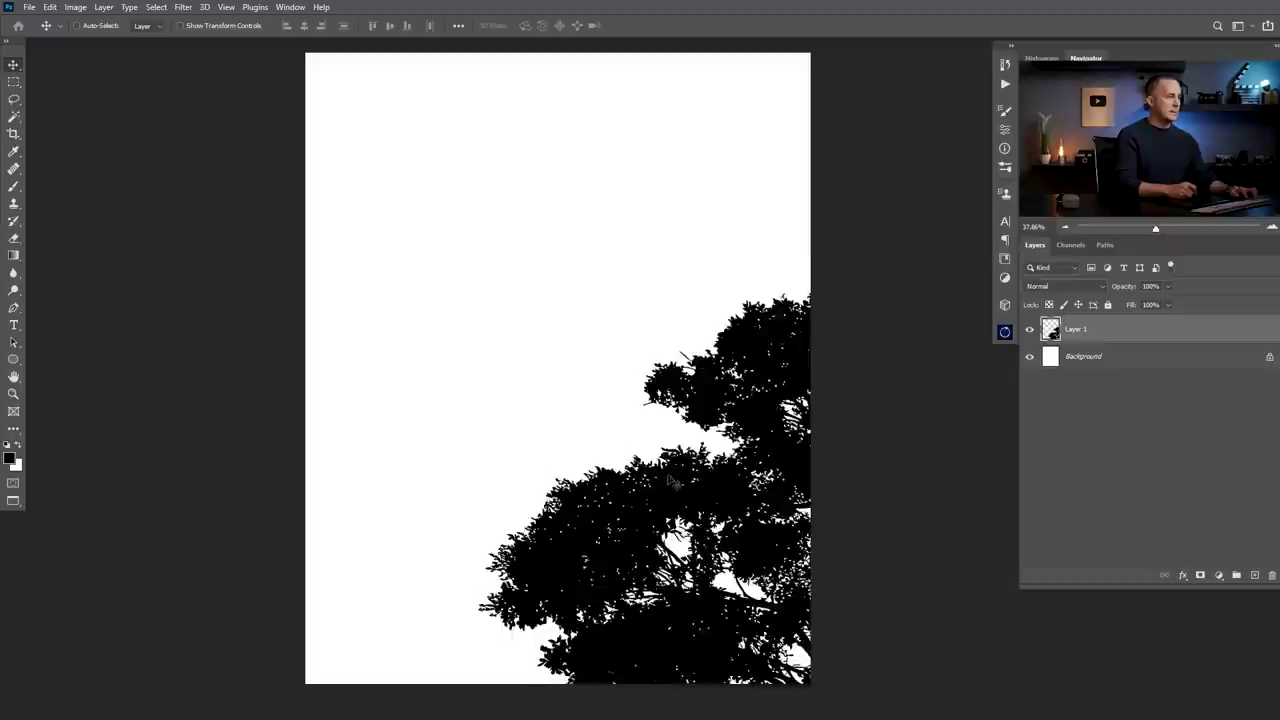
- Move the pasted silhouette up and to the left so its grassy ground spans the lower part of the canvas
drag(676, 484, 431, 259)
drag(640, 520, 630, 335)
drag(750, 550, 614, 400)
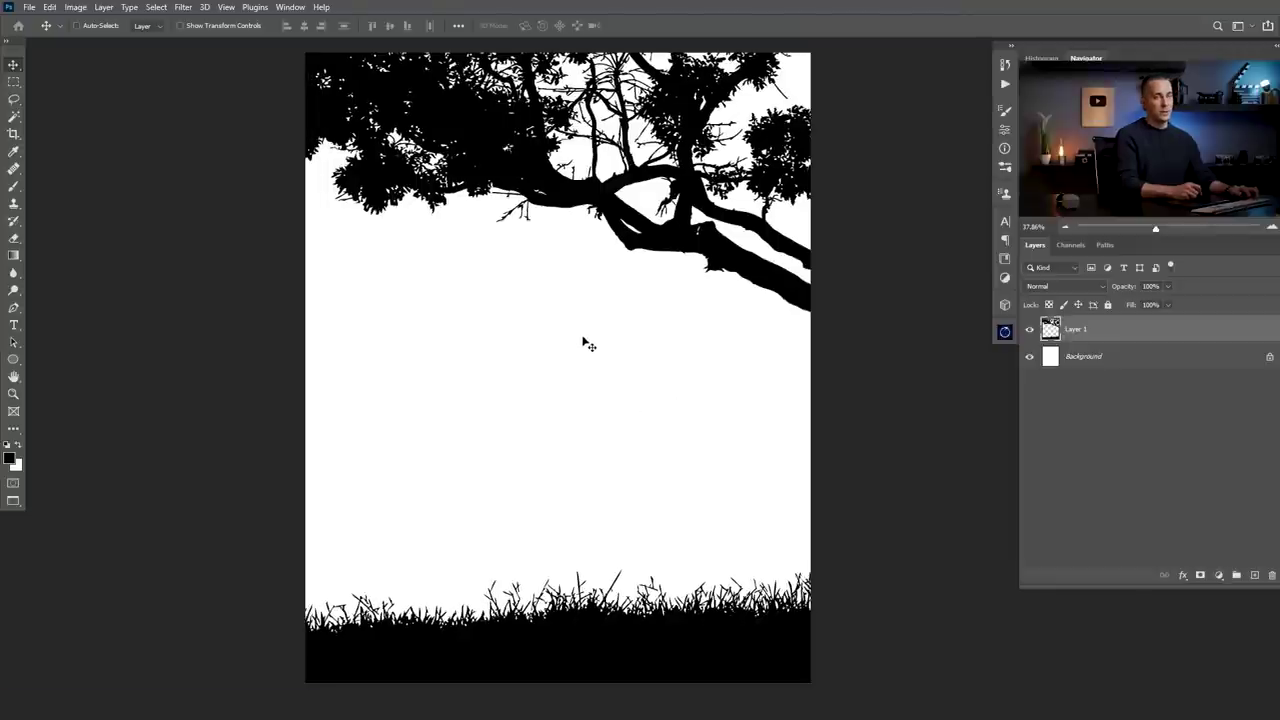
drag(579, 342, 590, 411)
- Scale the silhouette down to about 45% width and 37% height, placing the trunk near the left edge and the ground just above the lower edge
key(ctrl+t)
key(ctrl+0)
drag(926, 116, 670, 327)
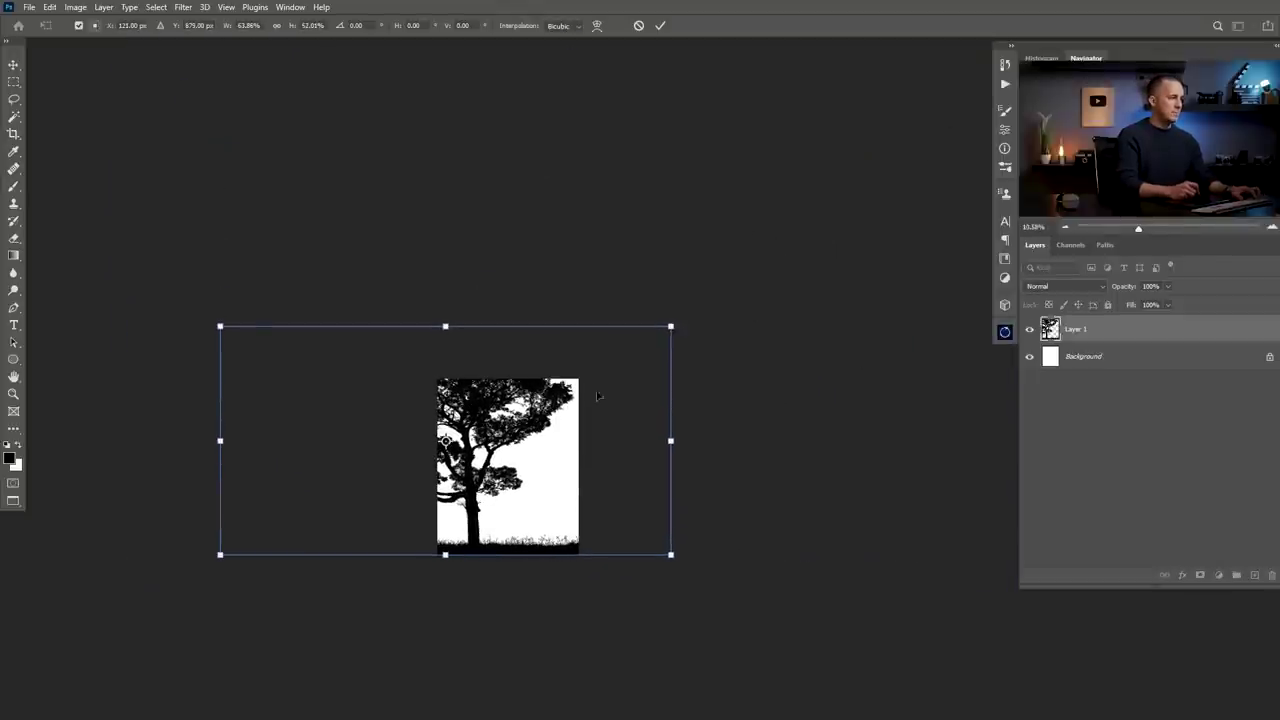
scroll(500, 530, up, 4)
drag(523, 534, 590, 541)
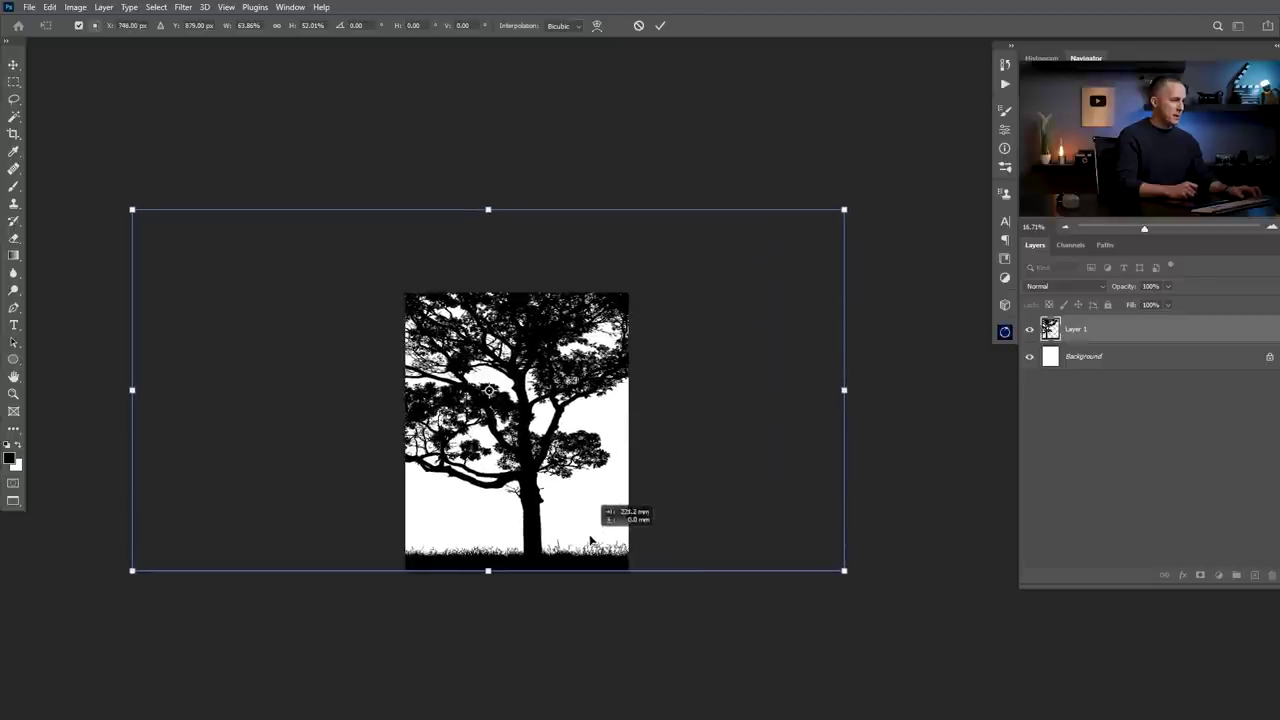
drag(844, 210, 741, 264)
drag(540, 505, 540, 546)
scroll(540, 546, up, 5)
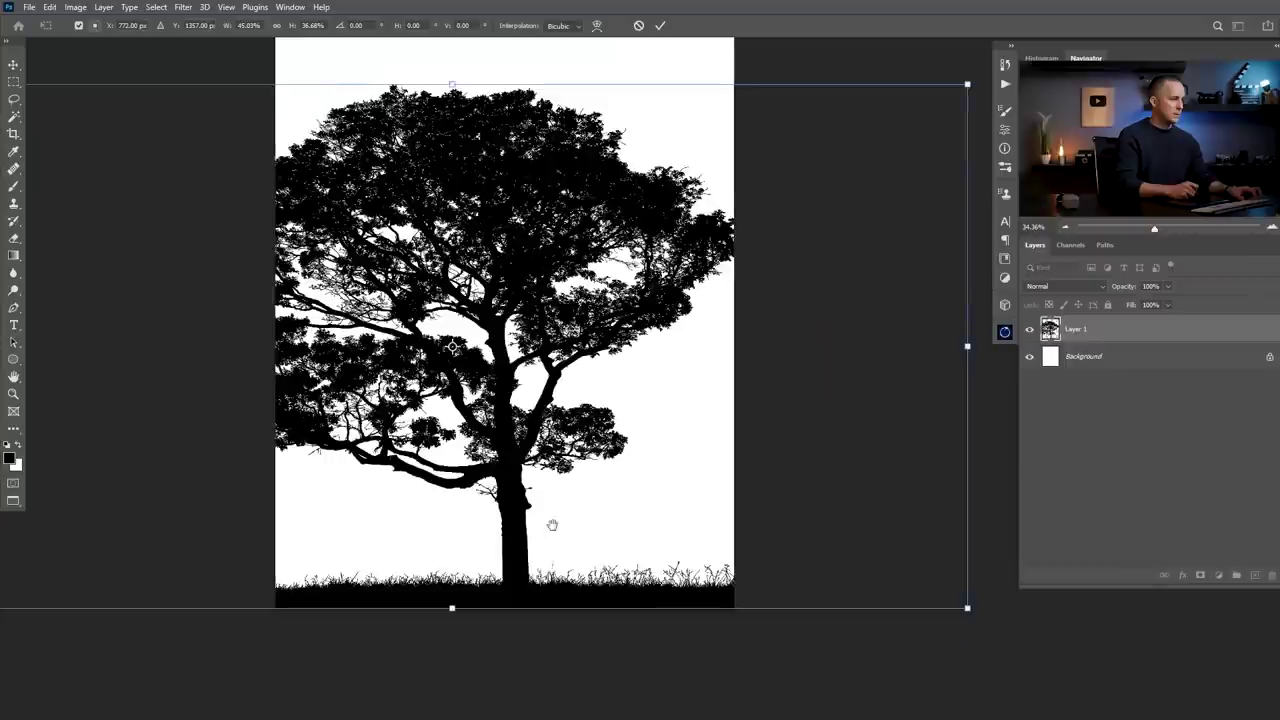
drag(594, 489, 592, 462)
drag(670, 506, 386, 516)
key(Return)
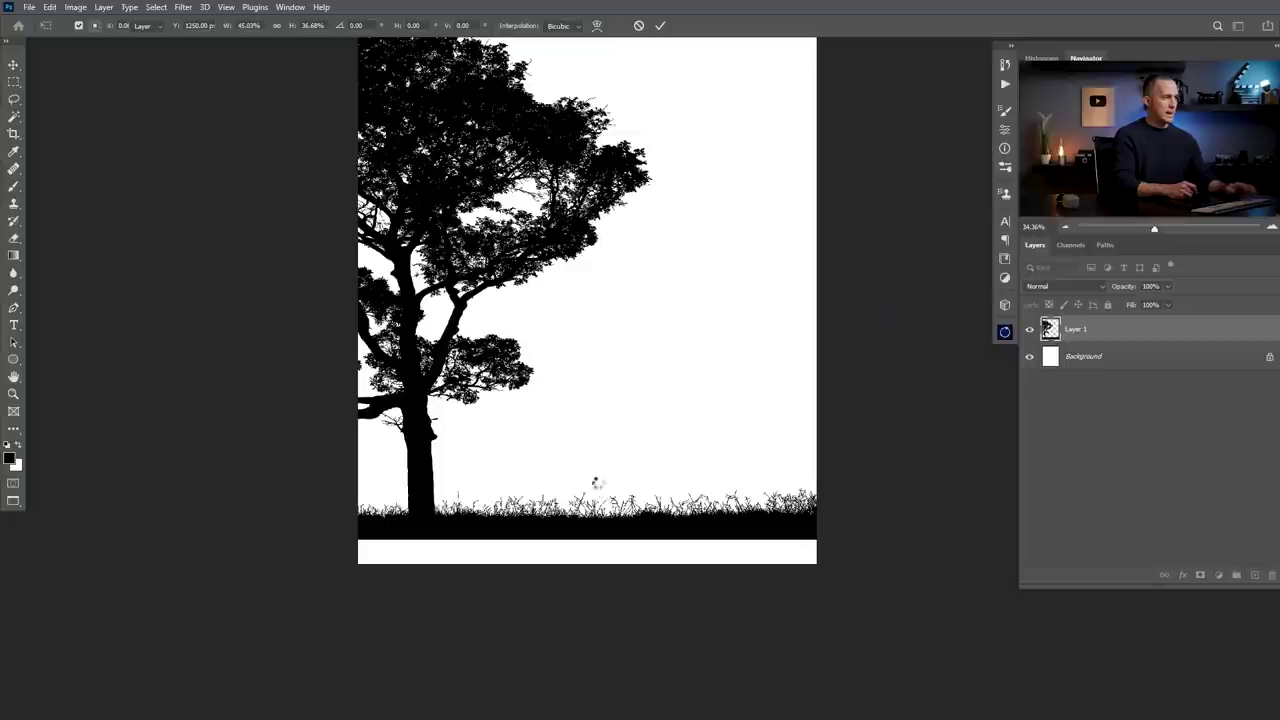
- Lasso the tree above the grass, add a layer mask from the selection, and invert the mask to hide the tree
key(l)
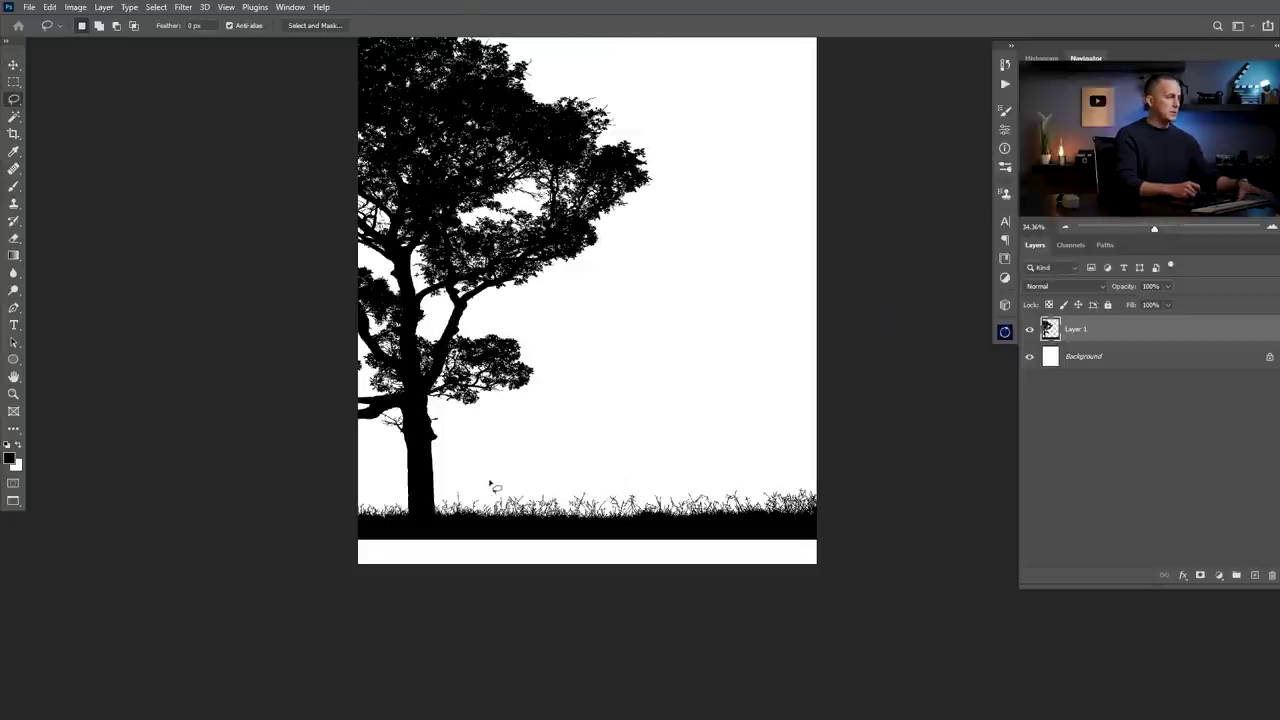
mouse_move(290, 437)
mouse_down()
mouse_move(229, 203)
mouse_move(248, 64)
mouse_move(258, 100)
mouse_up()
mouse_move(362, 20)
mouse_down()
mouse_move(702, 104)
mouse_move(715, 317)
mouse_move(509, 467)
mouse_up()
drag(447, 500, 447, 500)
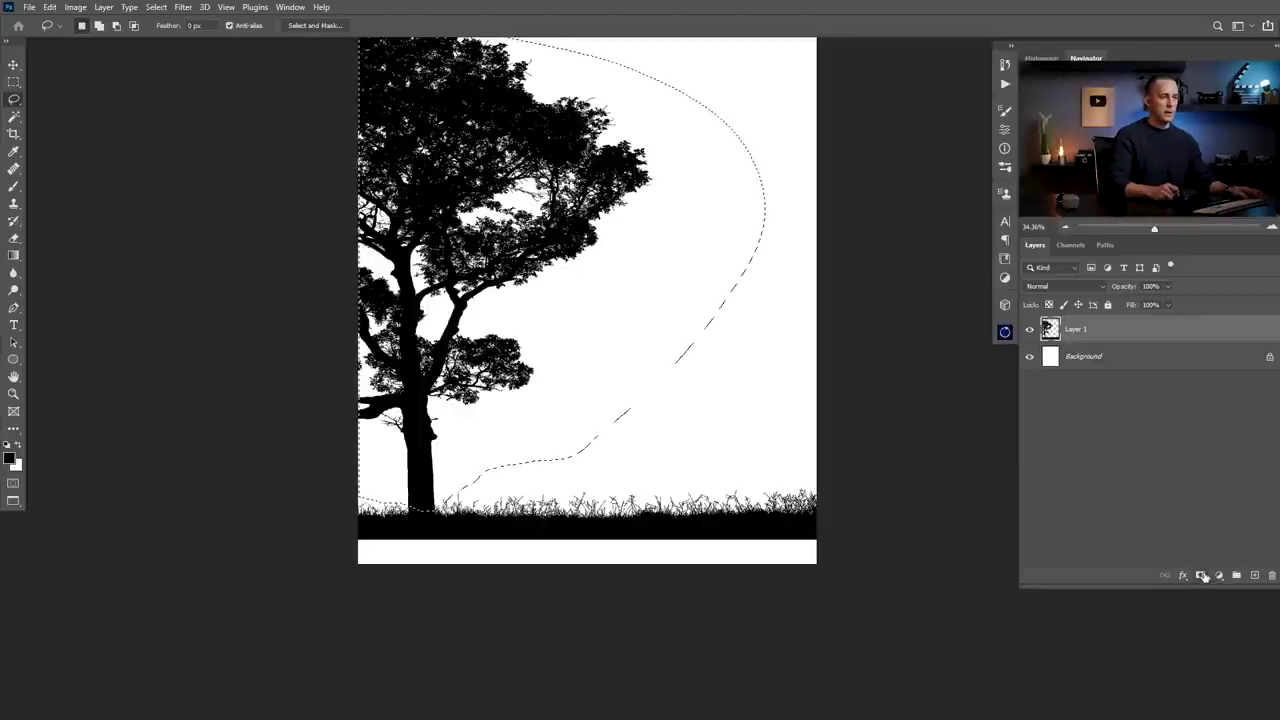
click(1200, 575)
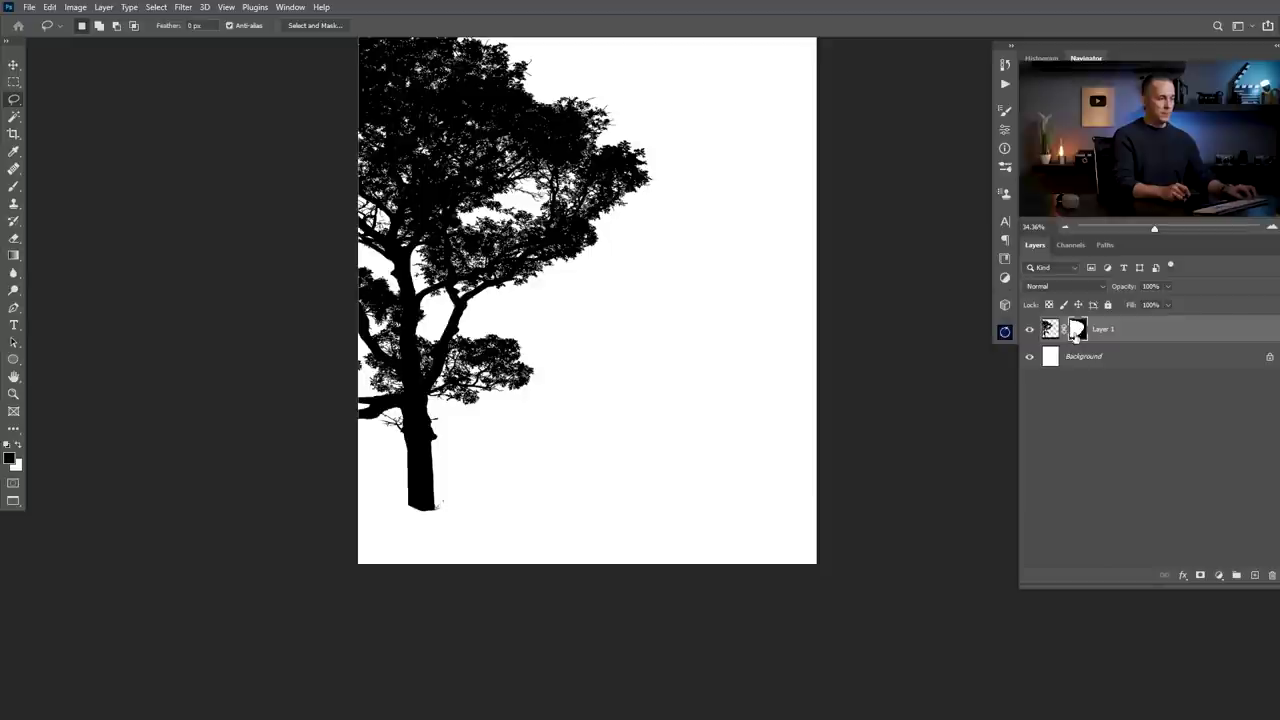
key(ctrl+i)
- Lasso the stray leaf fragment near the canvas's upper edge and fill the mask there with black
drag(561, 318, 648, 556)
drag(476, 303, 537, 309)
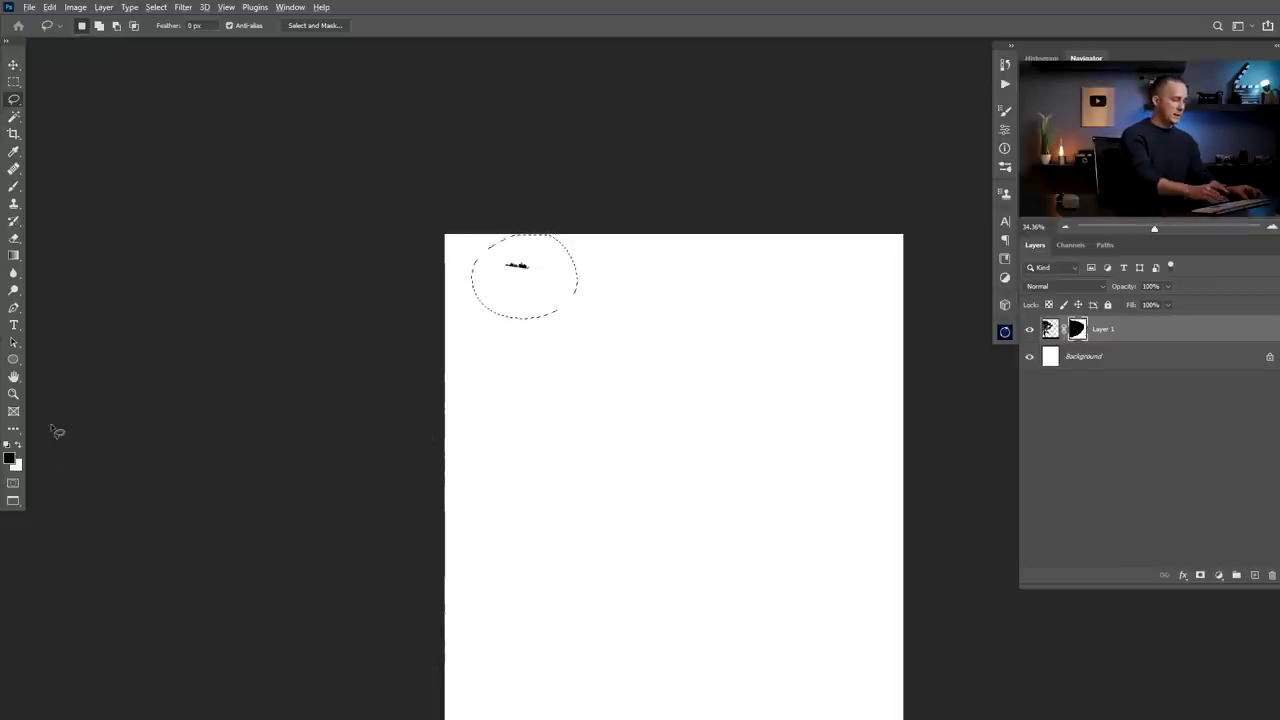
key(alt+BackSpace)
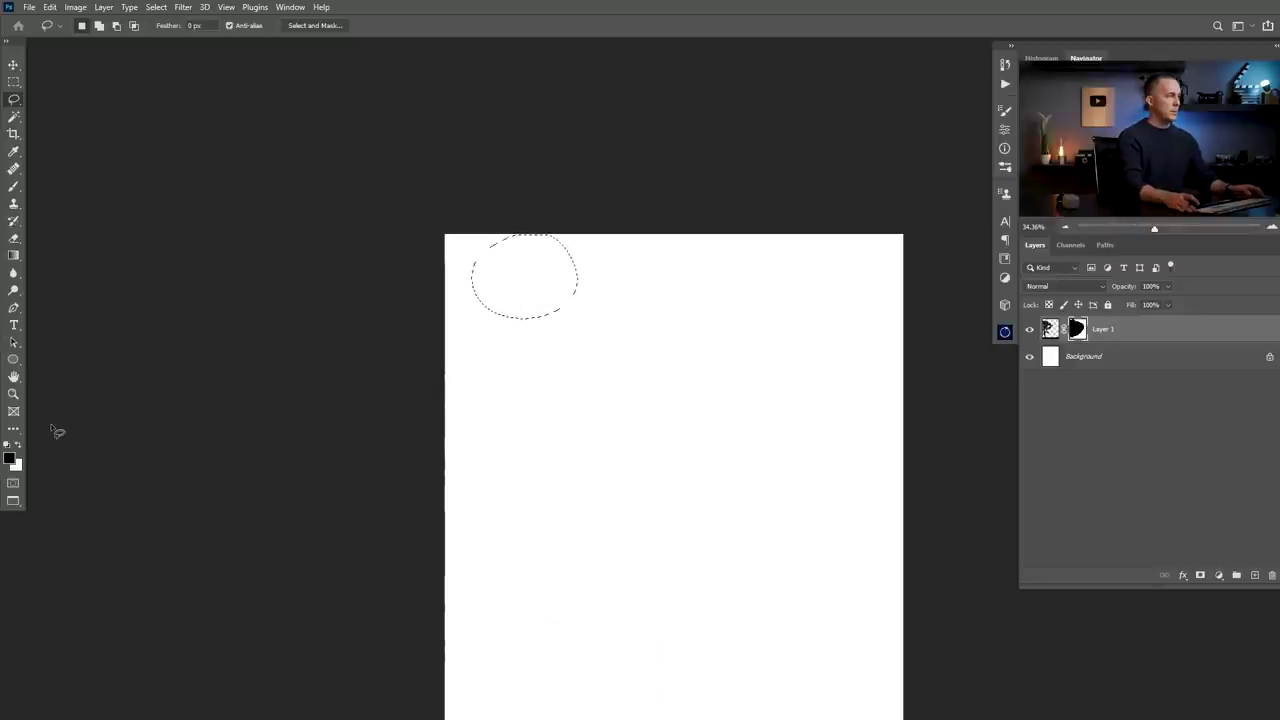
drag(585, 390, 556, 386)
drag(556, 384, 514, 306)
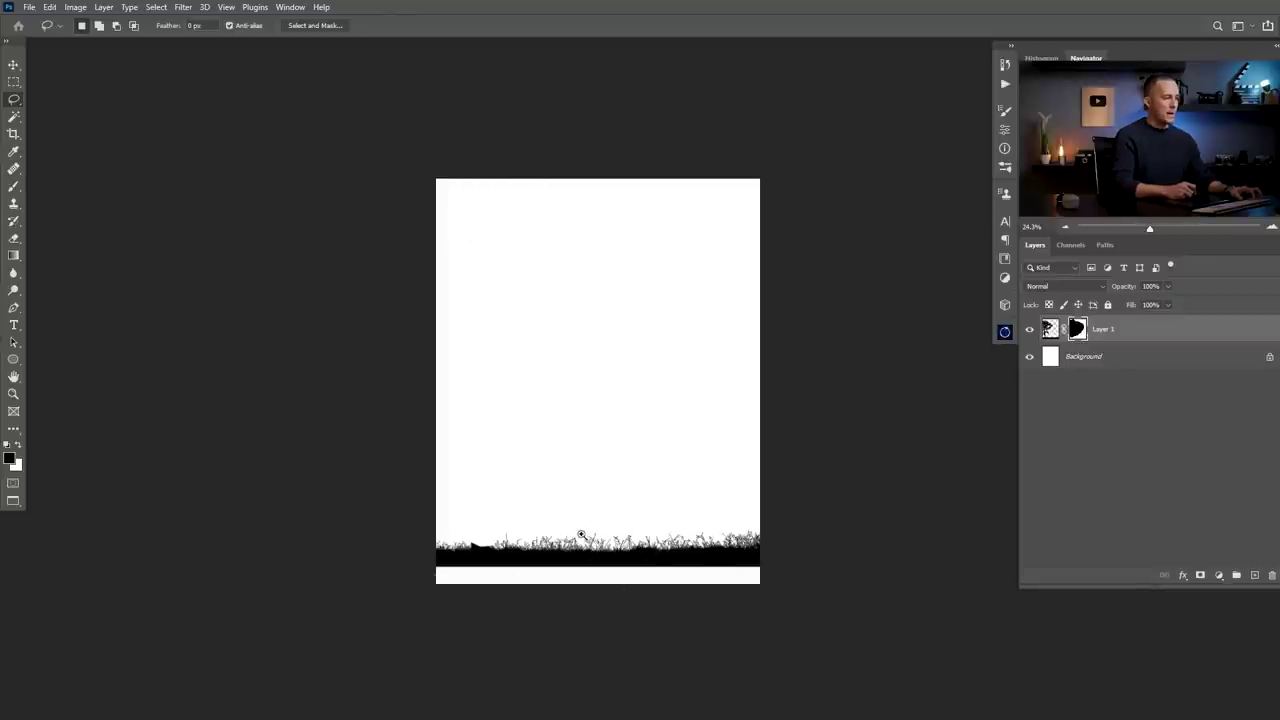
scroll(611, 520, up, 1)
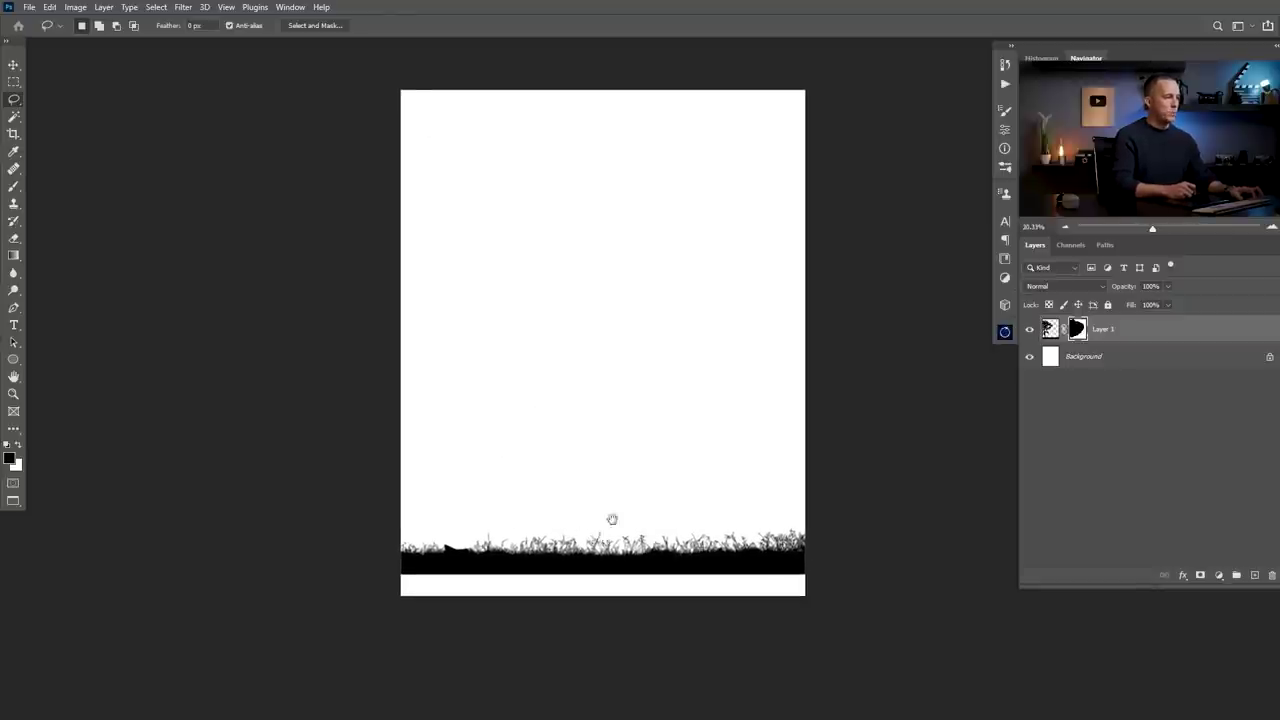
- Marquee-select the strip at the canvas's lower edge, fill it with black on the grass layer, and deselect
click(1253, 577)
key(ctrl+z)
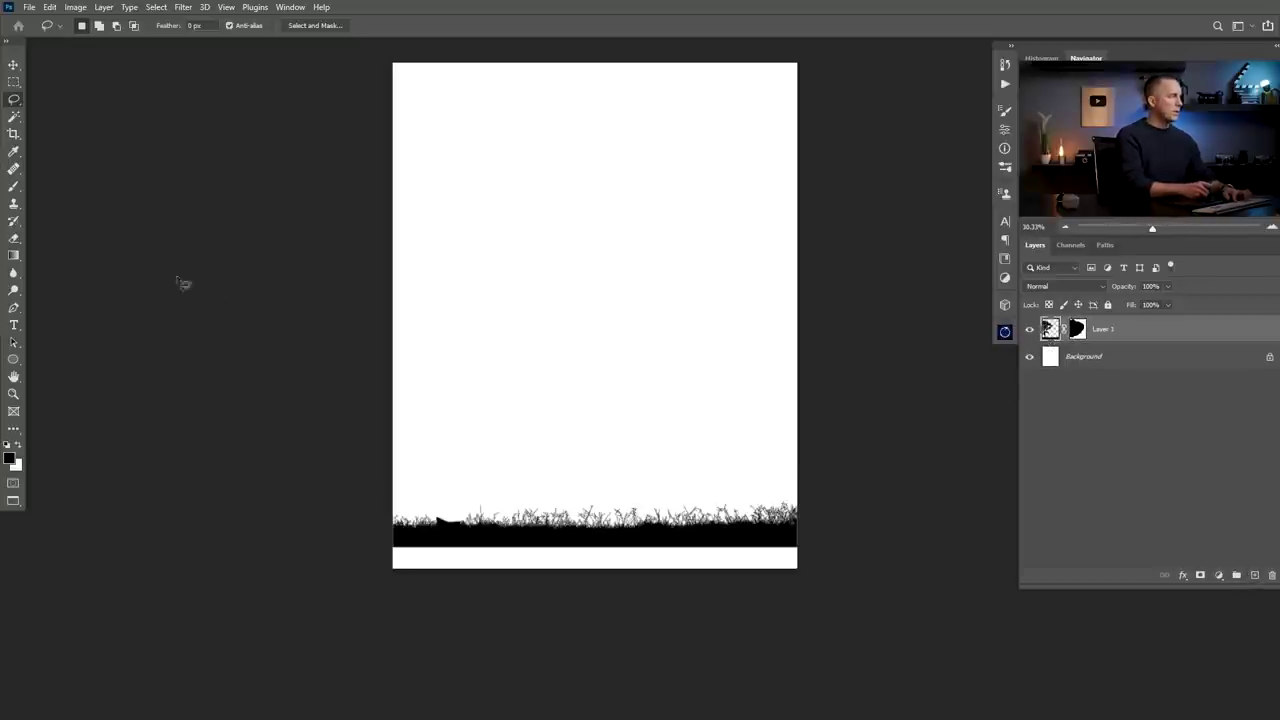
click(13, 81)
drag(383, 533, 824, 605)
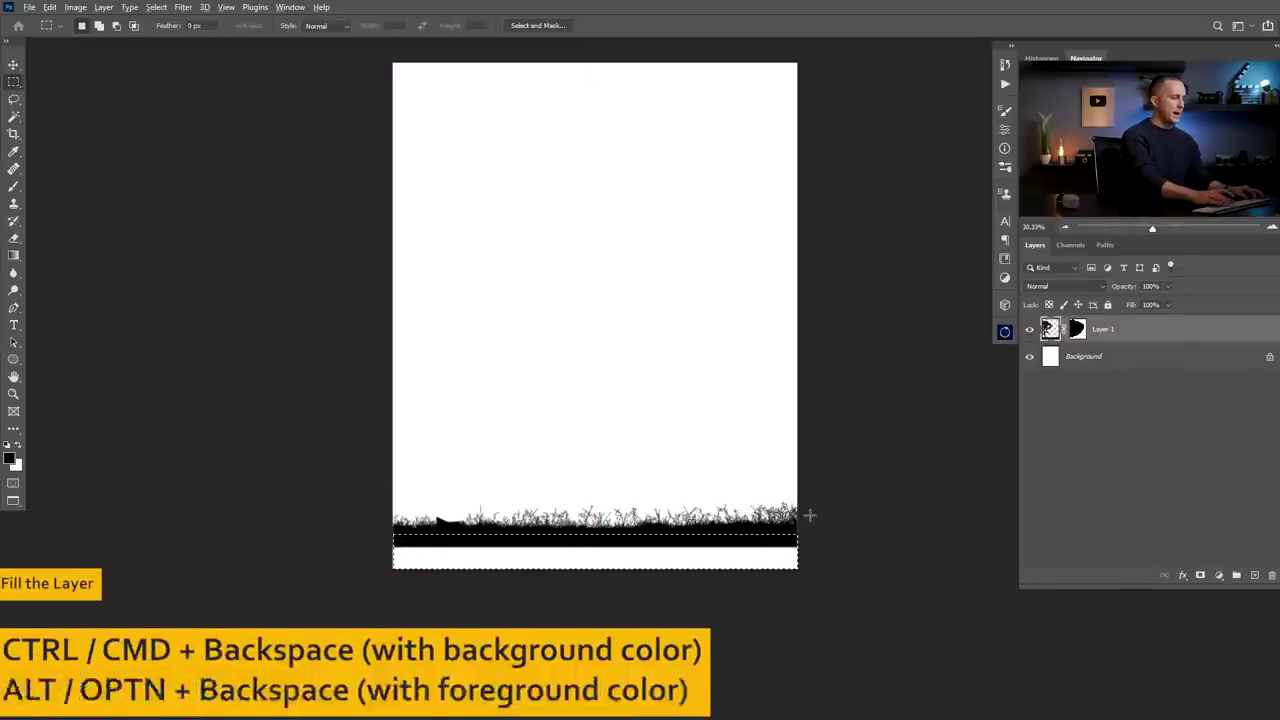
key(alt+BackSpace)
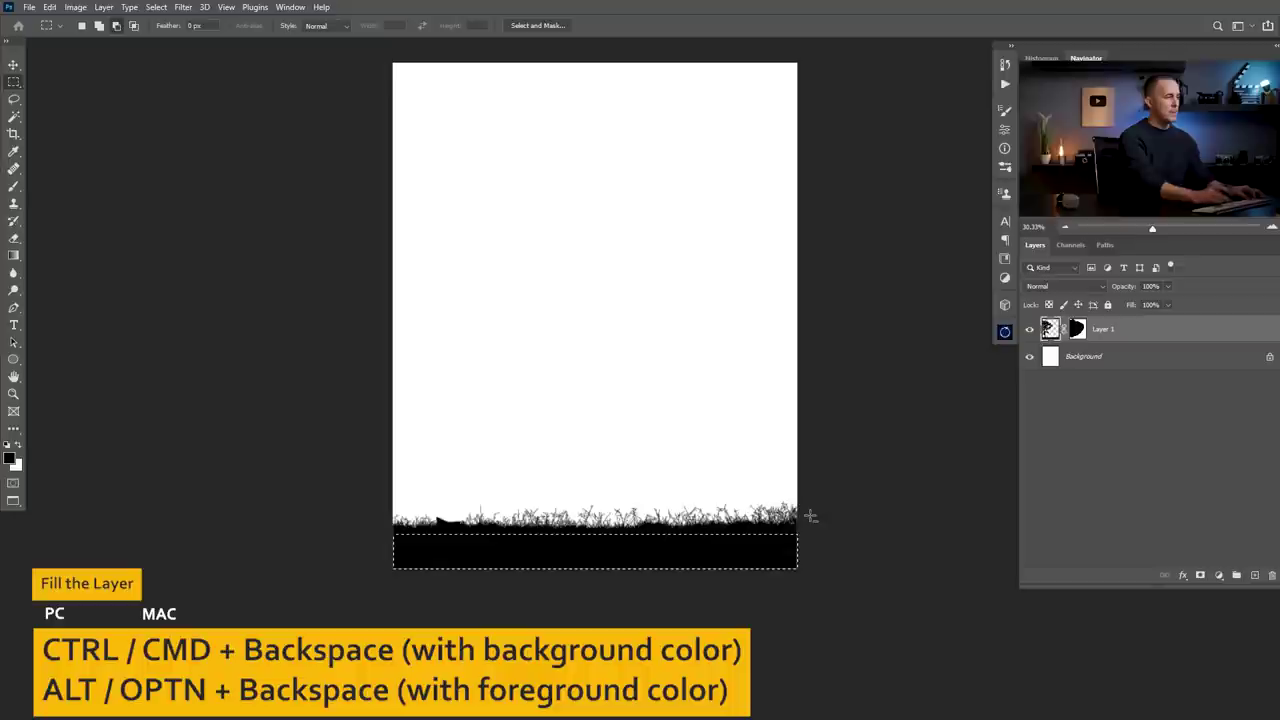
key(ctrl+d)
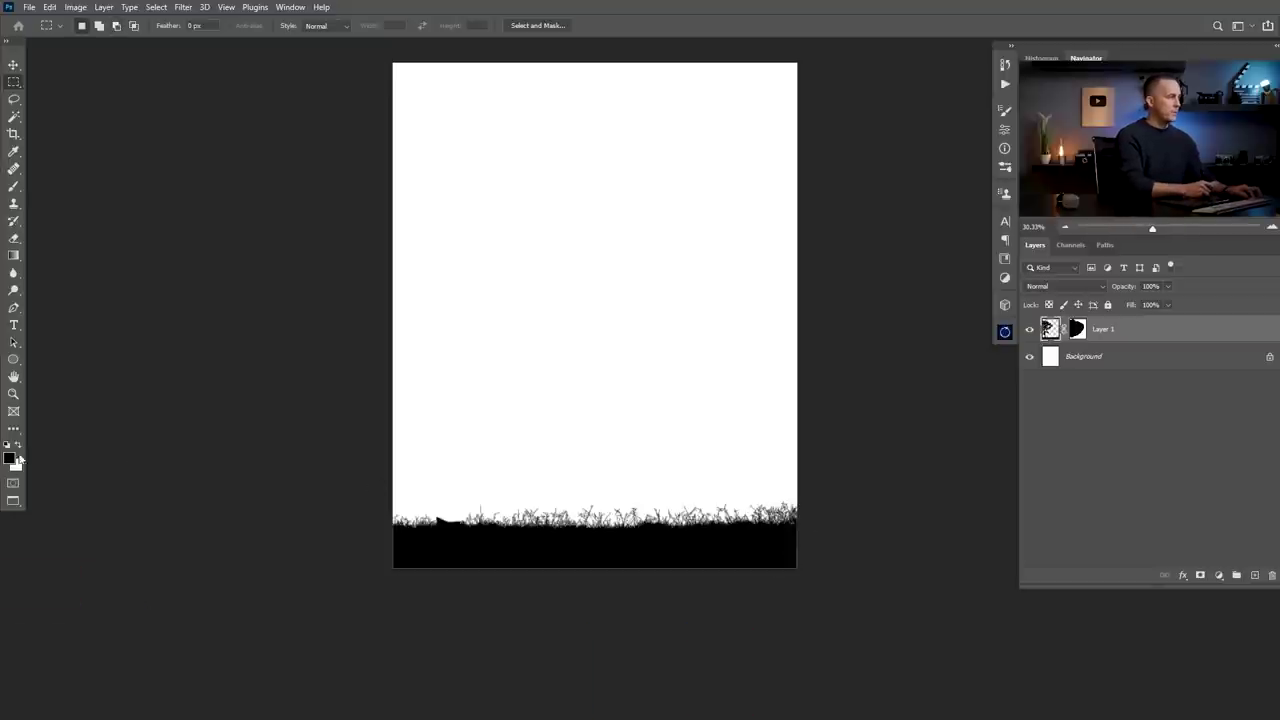
- Enlarge the Clone Stamp brush to 90 and clone grass blades over the leftover trunk base
scroll(470, 533, up, 5)
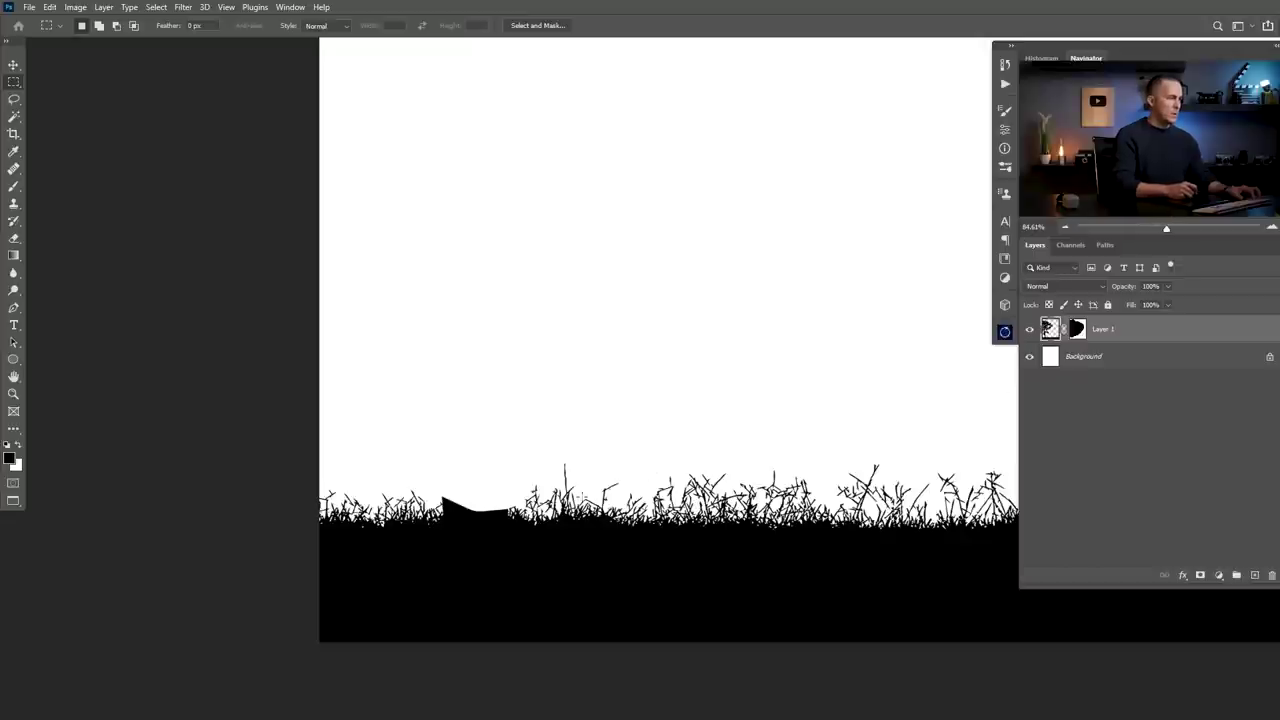
key(s)
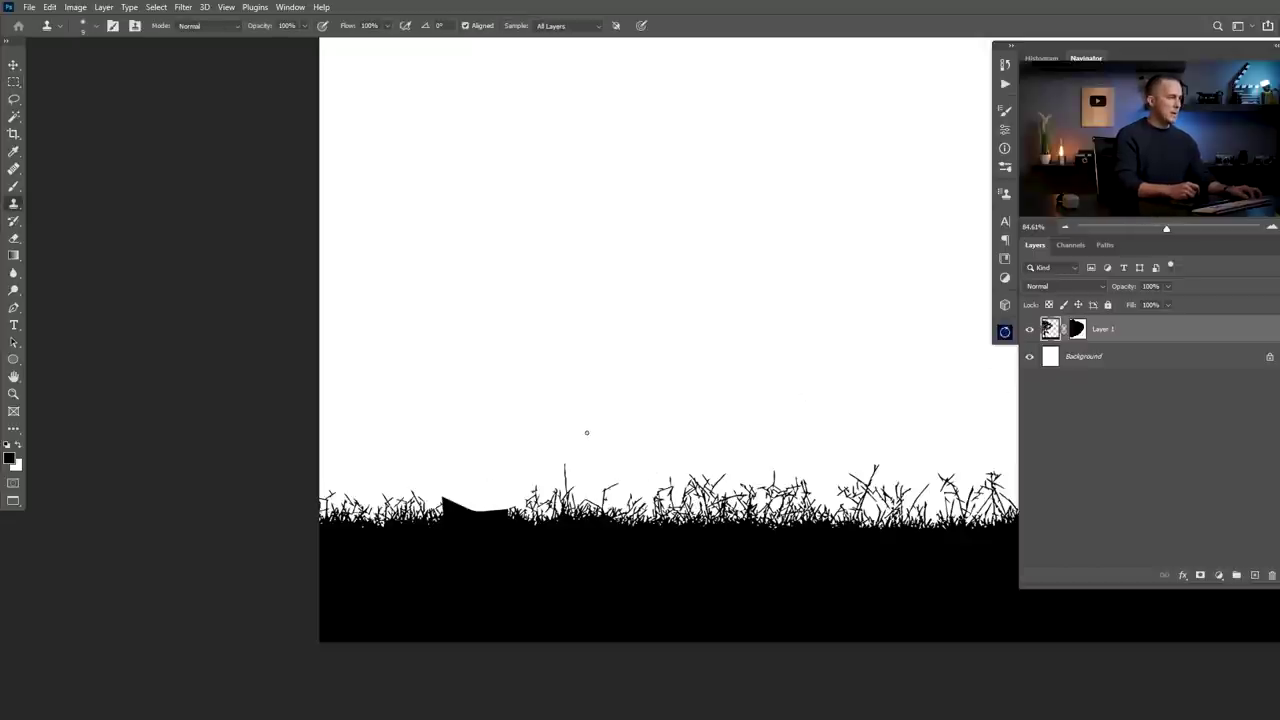
key(])
key(])
key(])
key(])
key(])
key(])
key(])
key(])
key(])
key(])
key(])
key(])
key(])
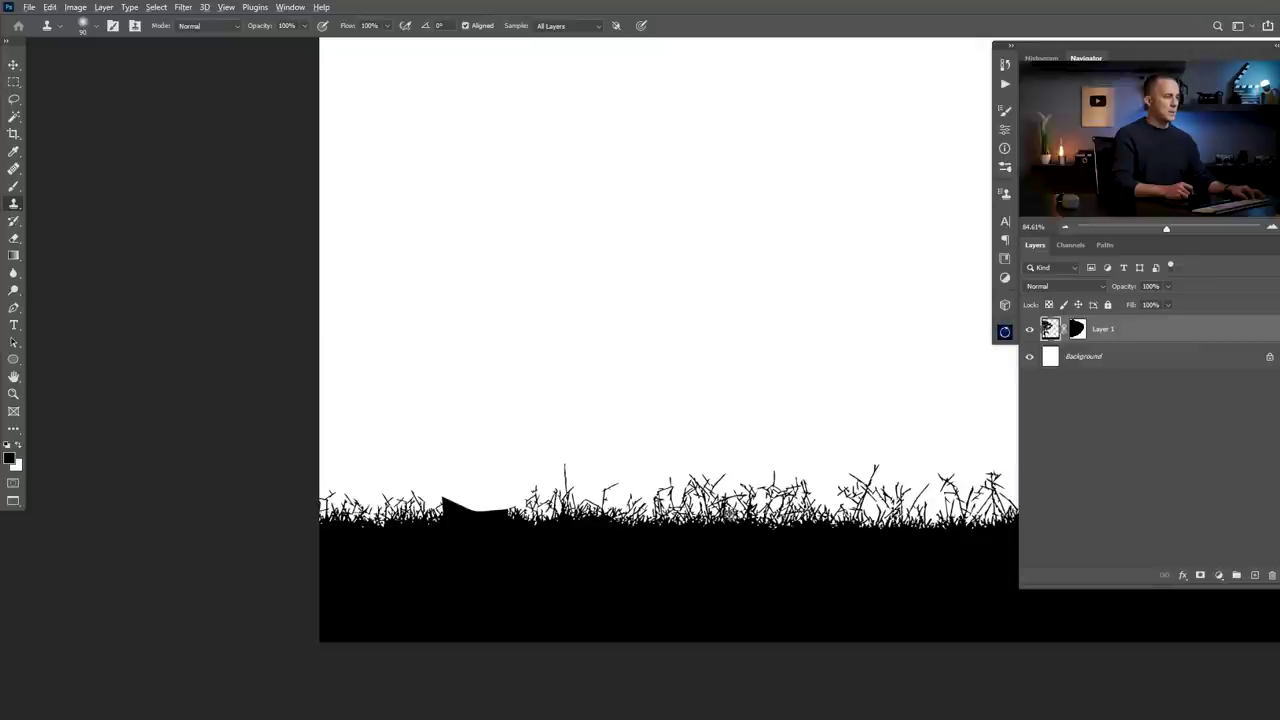
mouse_move(451, 500)
mouse_down()
mouse_move(451, 514)
mouse_move(521, 509)
mouse_up()
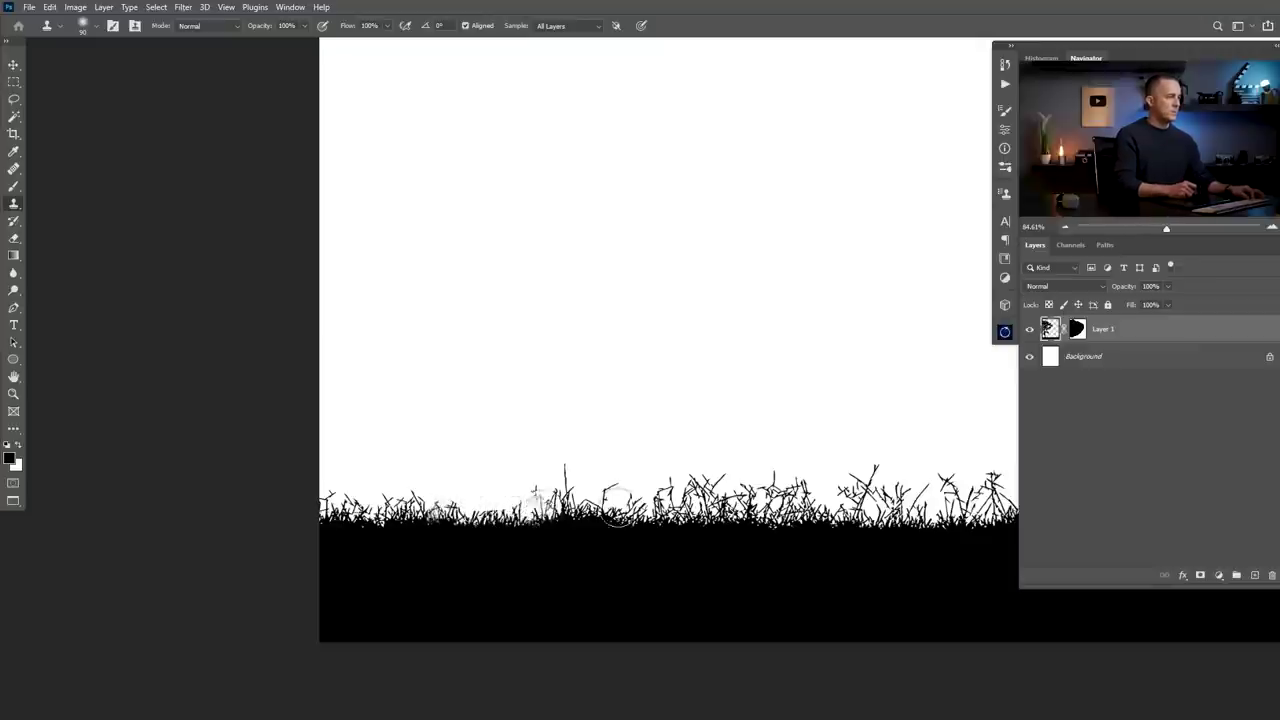
drag(495, 505, 512, 505)
- Paint white on the grass layer's mask just above the grass near the canvas's left side to reveal the layer there
click(1074, 334)
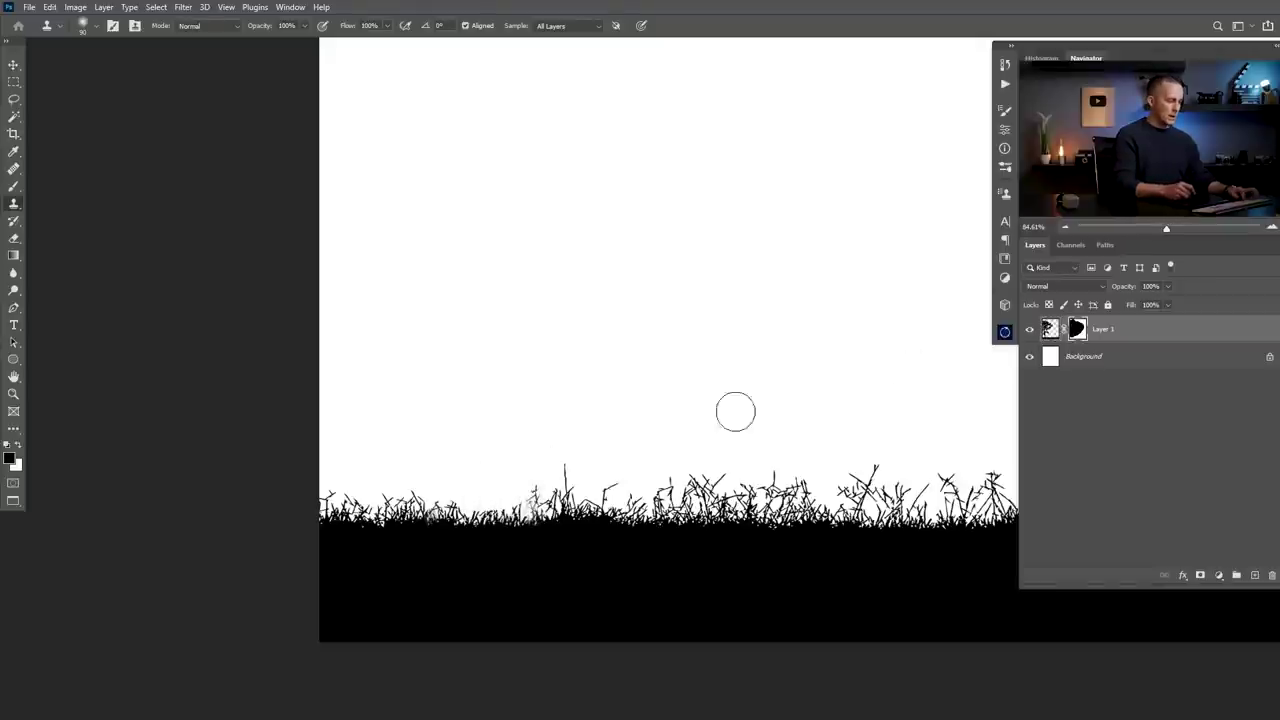
key(b)
key(x)
drag(483, 513, 474, 474)
- Clone grass blades over the revealed dark patch on the layer's image, discarding a trial stroke made on the mask
key(s)
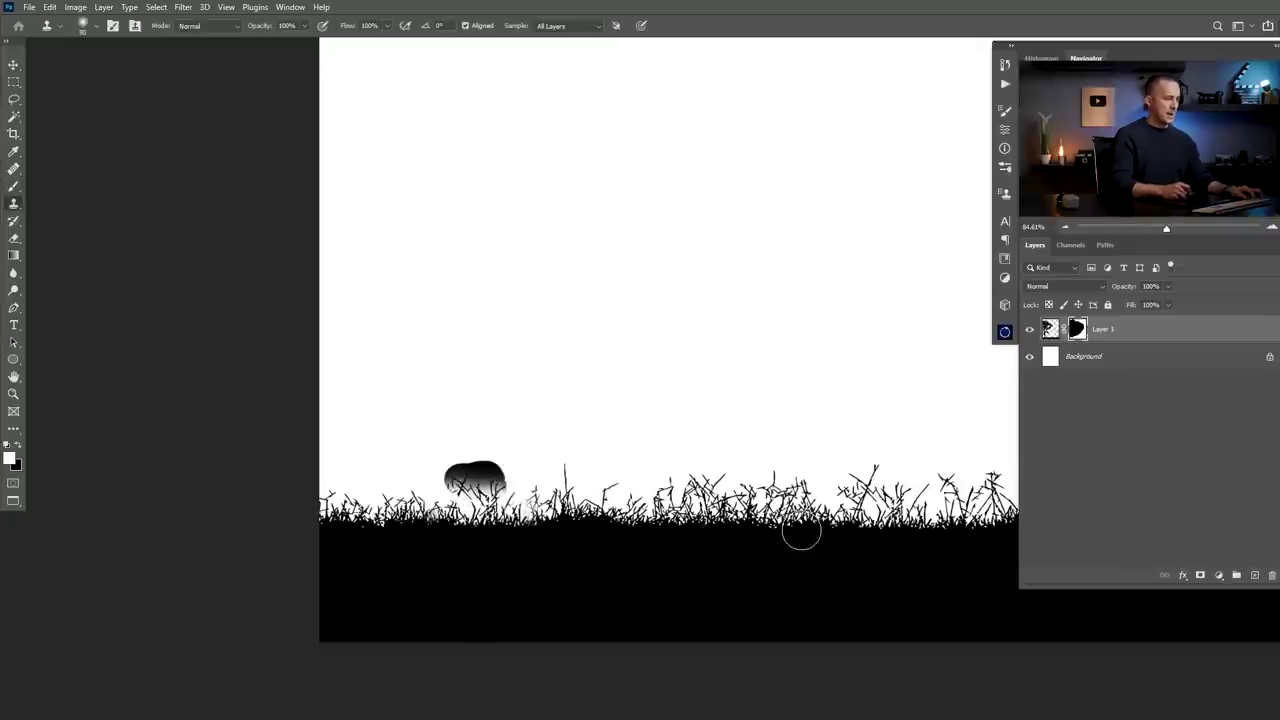
alt+click(813, 525)
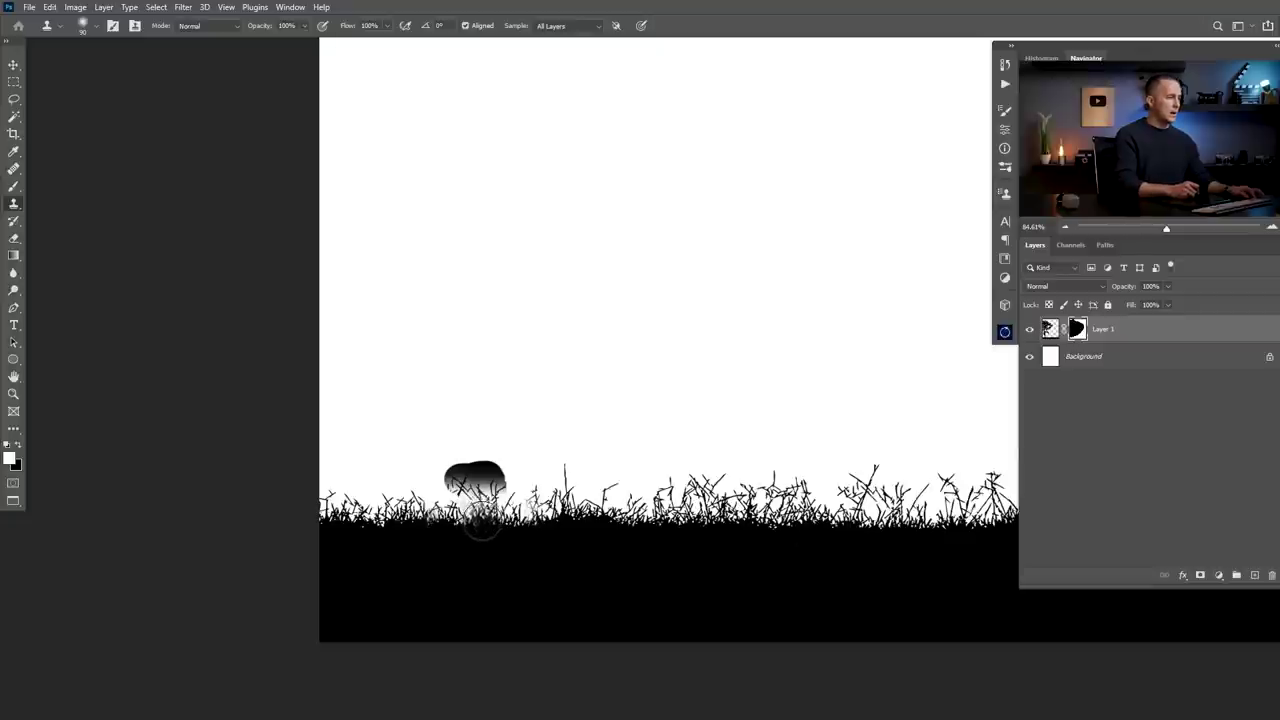
drag(480, 532, 461, 478)
key(ctrl+z)
click(1050, 329)
mouse_move(475, 518)
mouse_down()
mouse_move(461, 480)
mouse_move(500, 486)
mouse_move(494, 472)
mouse_move(446, 476)
mouse_move(534, 494)
mouse_up()
mouse_move(623, 440)
mouse_down()
mouse_move(574, 440)
mouse_move(620, 440)
mouse_up()
click(438, 488)
- Shrink the Eraser, set its opacity to 100%, and clean up the faint cloned marks above the grass near the canvas's left side
key([)
key([)
key([)
key([)
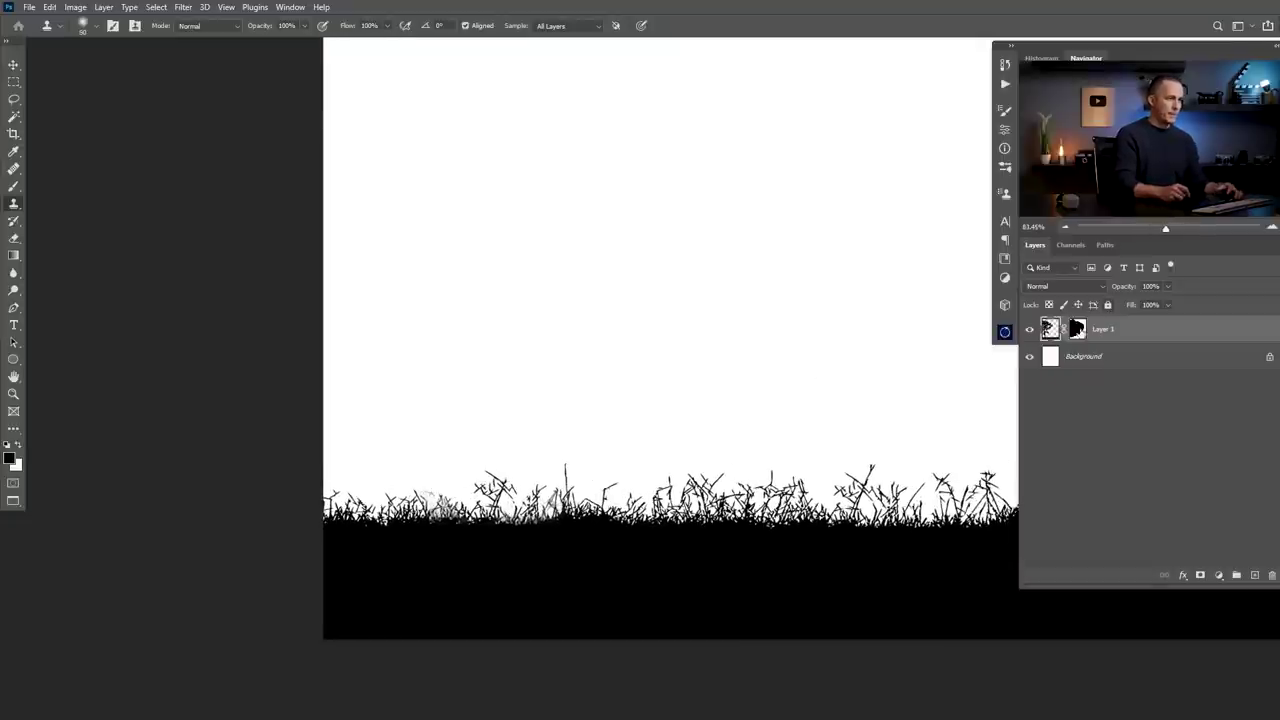
key(e)
key([)
key([)
key([)
key([)
key([)
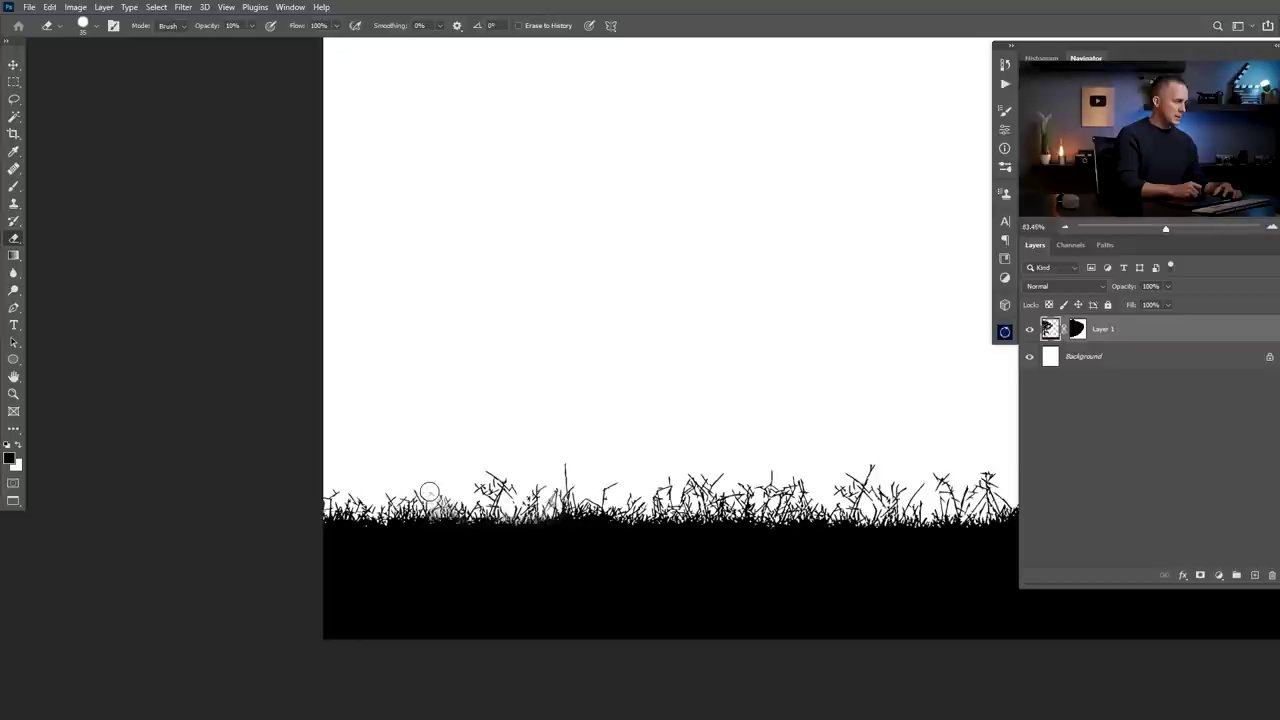
key(0)
scroll(545, 476, down, 5)
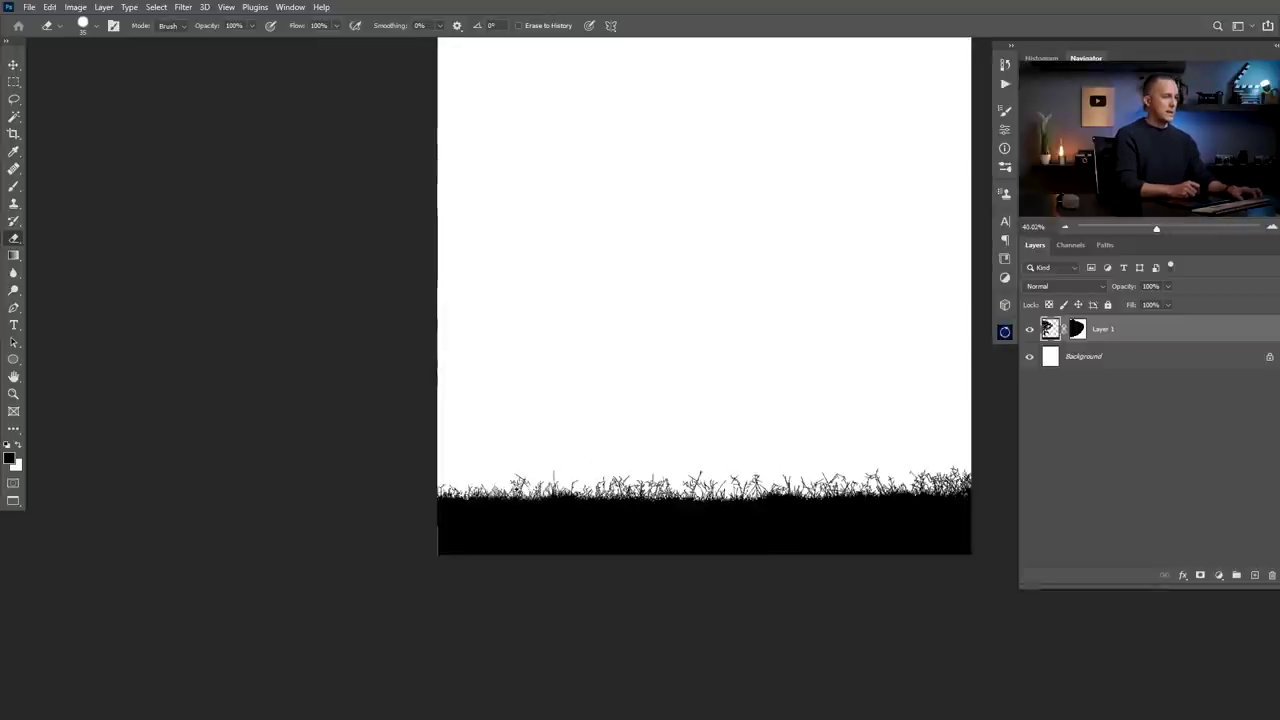
drag(630, 451, 510, 478)
drag(562, 444, 550, 489)
- Brush black over the thin gap along the left edge of the ground strip
drag(308, 583, 334, 582)
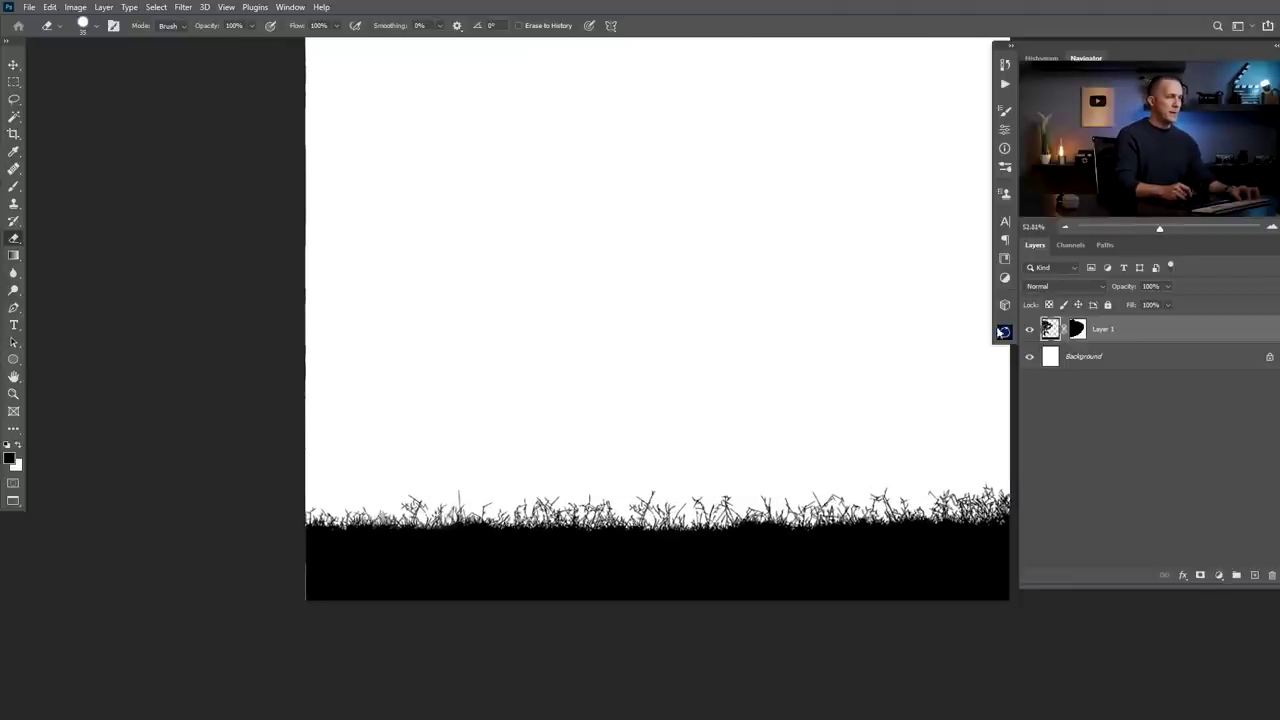
key(b)
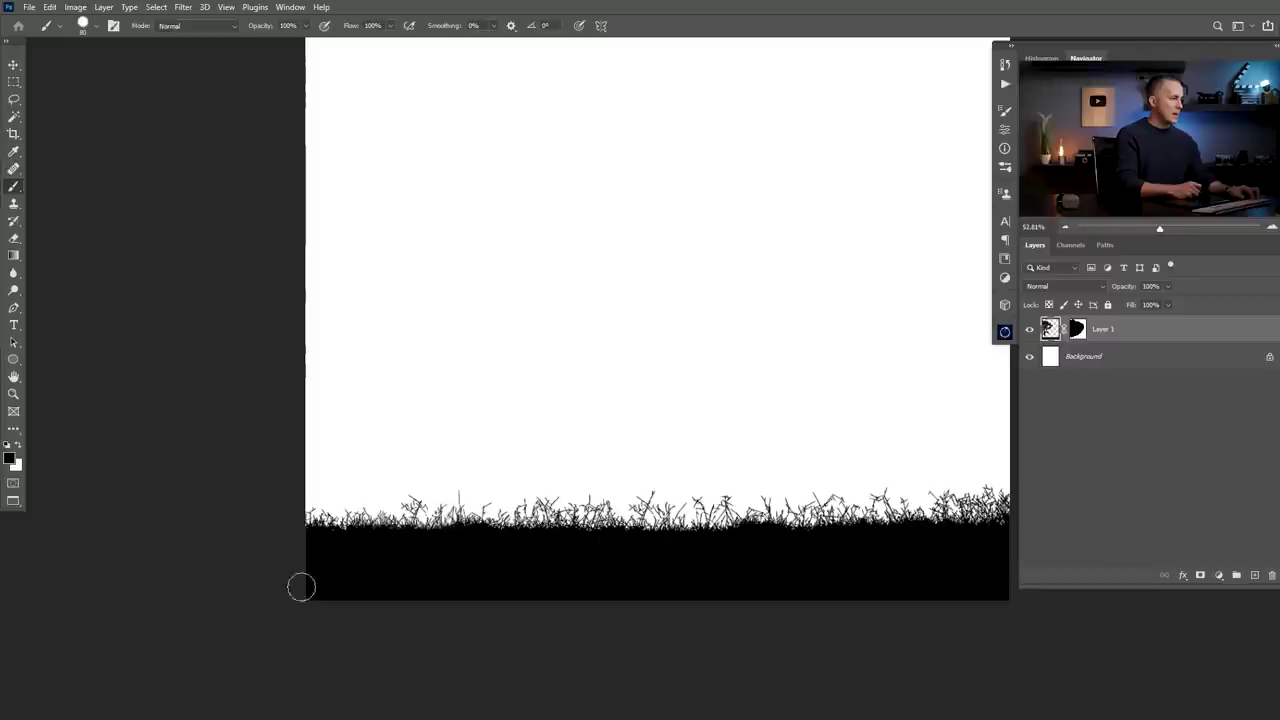
scroll(552, 526, down, 1)
scroll(579, 487, down, 2)
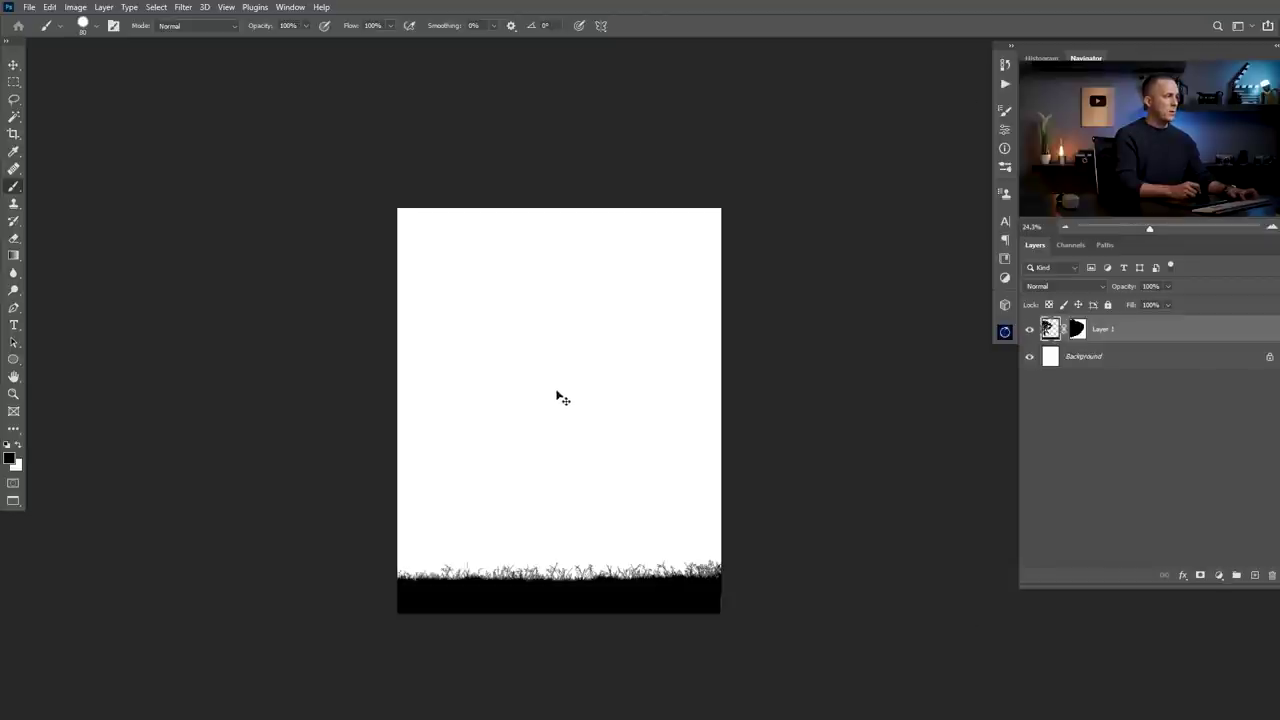
- Paste the tall reed silhouette as a new layer and move it down over the canvas
key(ctrl+v)
key(v)
drag(612, 440, 600, 450)
drag(603, 531, 594, 487)
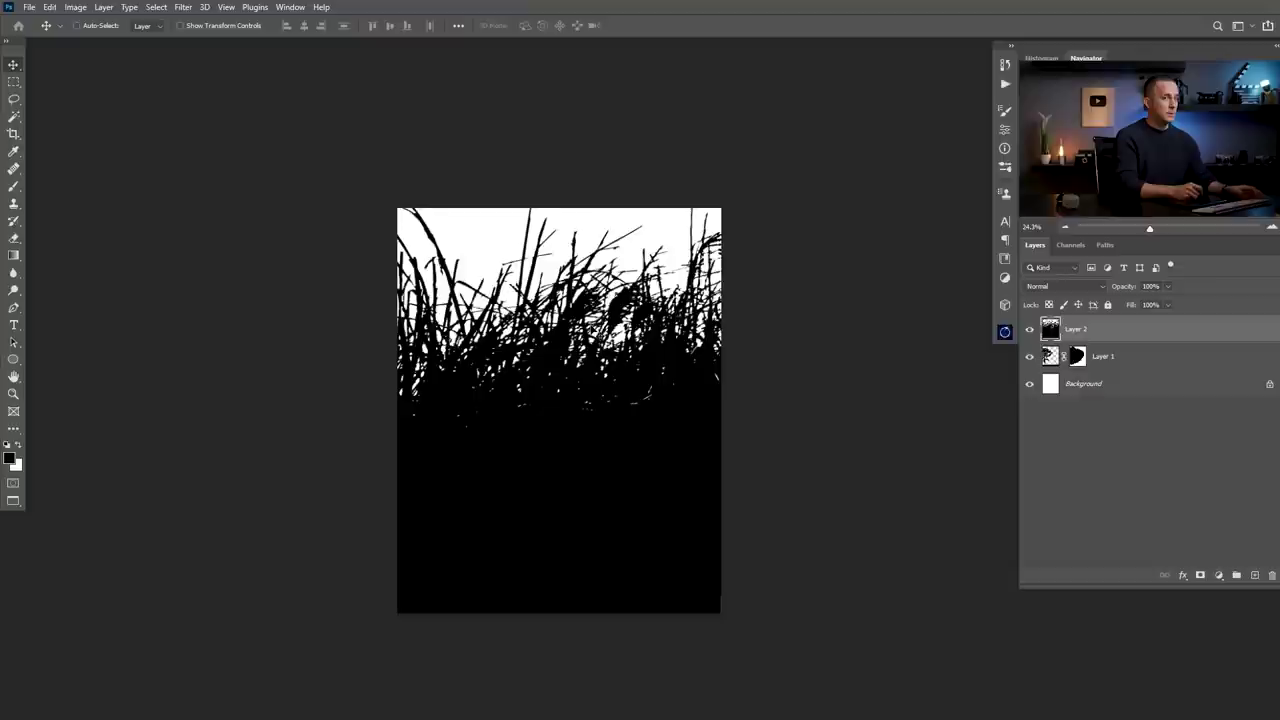
drag(601, 354, 601, 410)
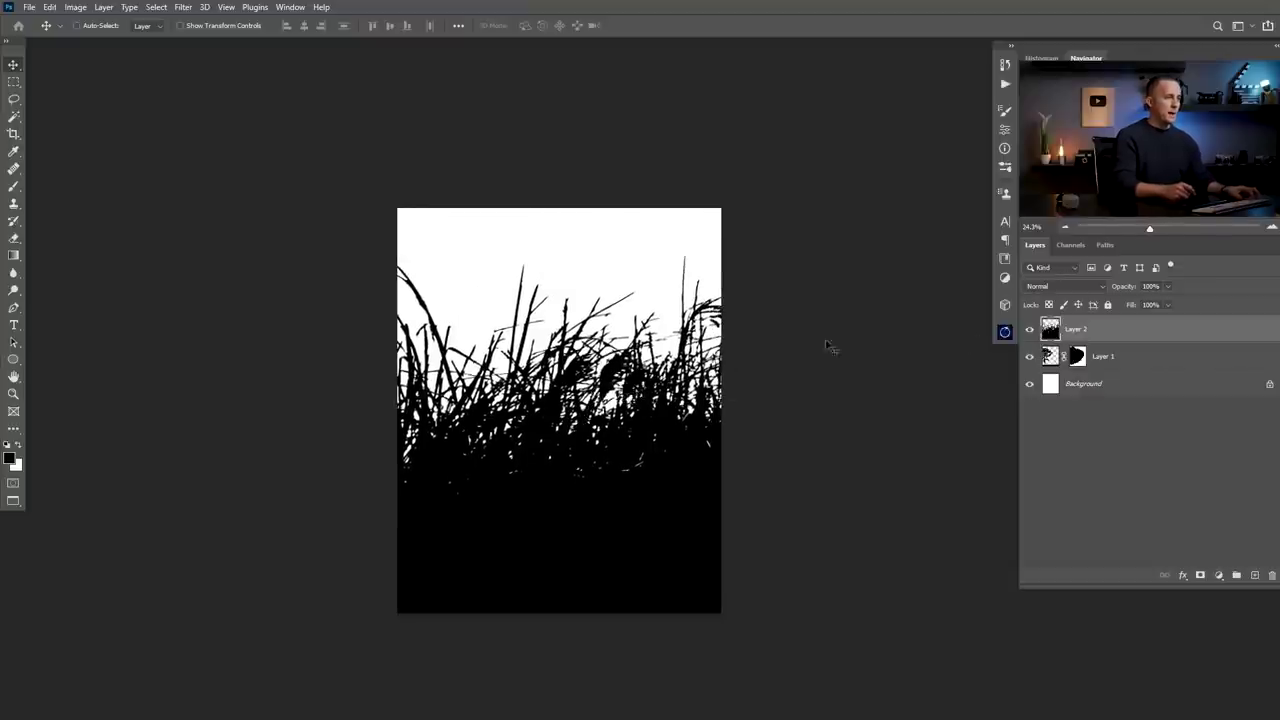
- Free Transform the reed layer, scaling it down to sit on the ground strip over the canvas's lower-right part
key(ctrl+t)
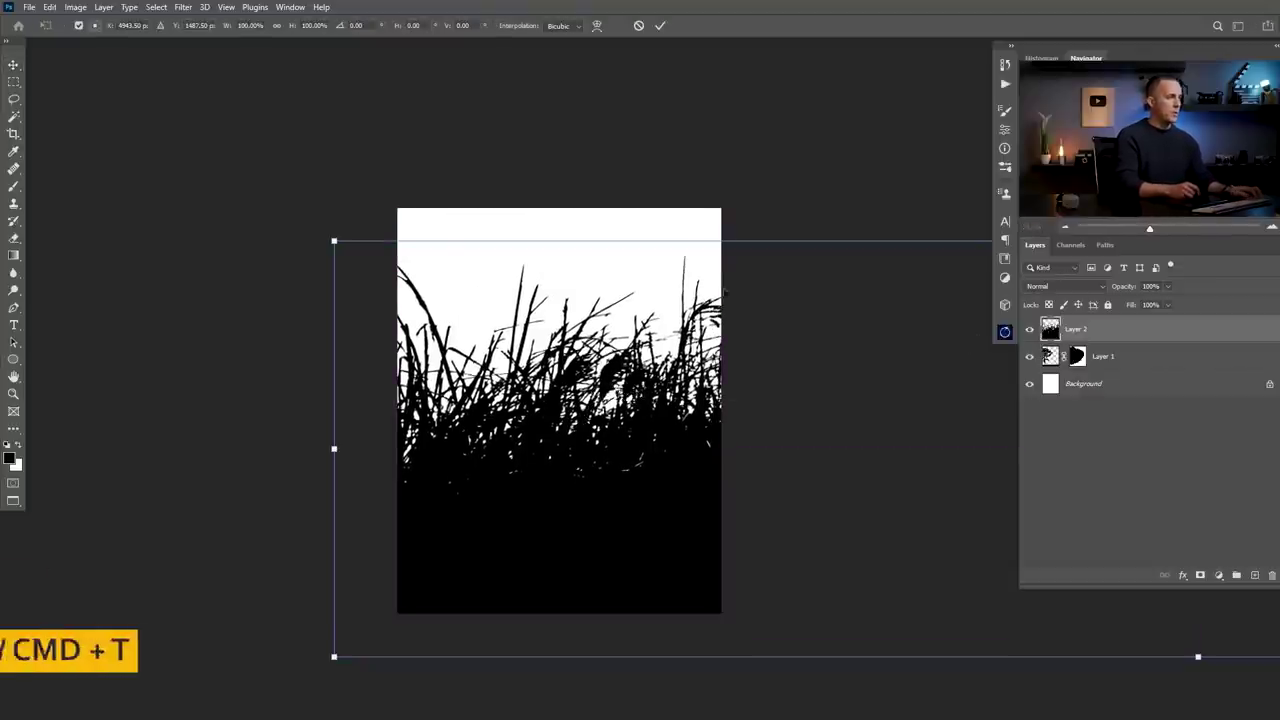
drag(334, 241, 849, 491)
alt+click(702, 483)
drag(664, 488, 551, 486)
drag(960, 452, 420, 483)
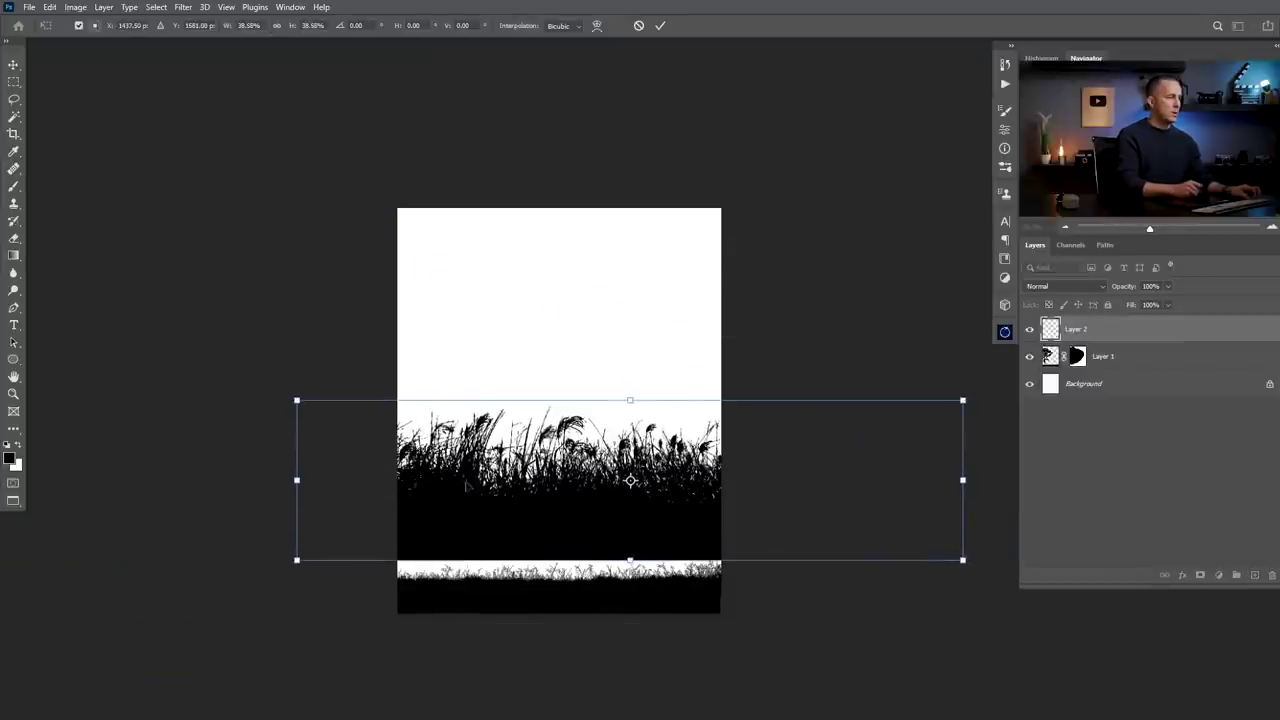
drag(950, 399, 690, 594)
drag(693, 521, 679, 572)
drag(473, 517, 435, 503)
drag(714, 567, 689, 568)
key(Return)
key(Return)
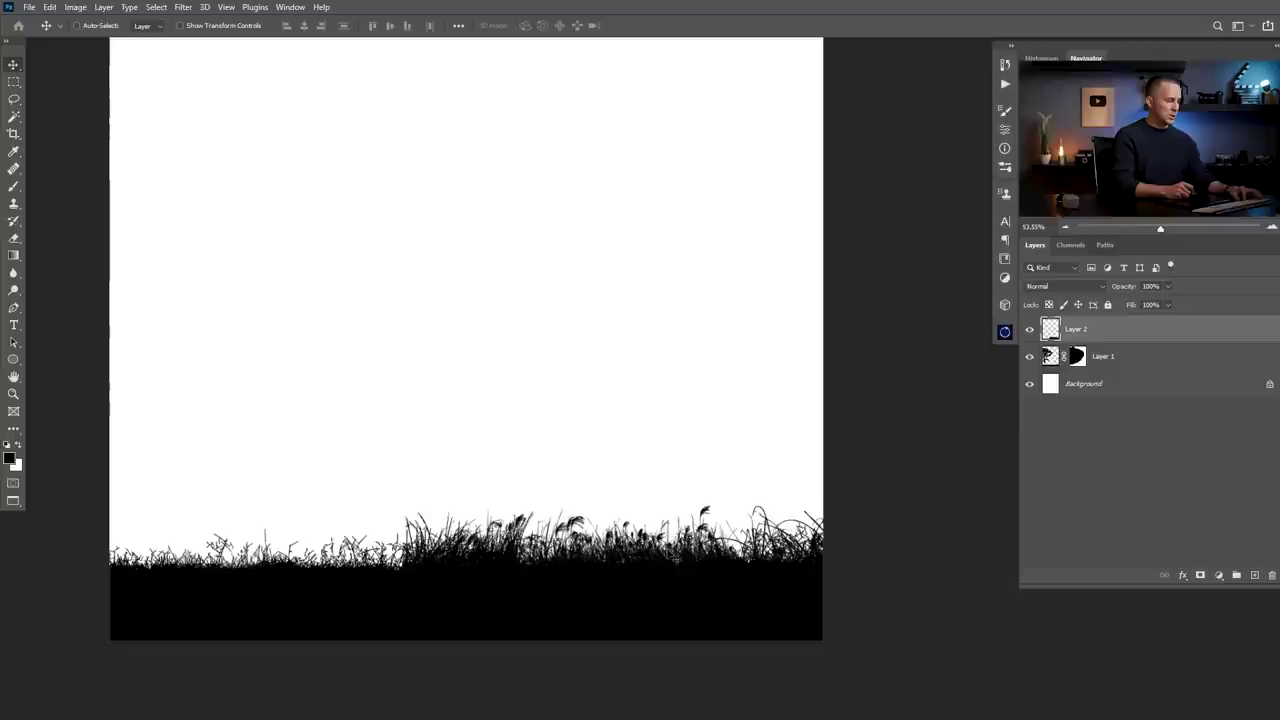
- Duplicate the reeds across the left part of the ground and group all grass layers as "Grass"
drag(577, 560, 308, 574)
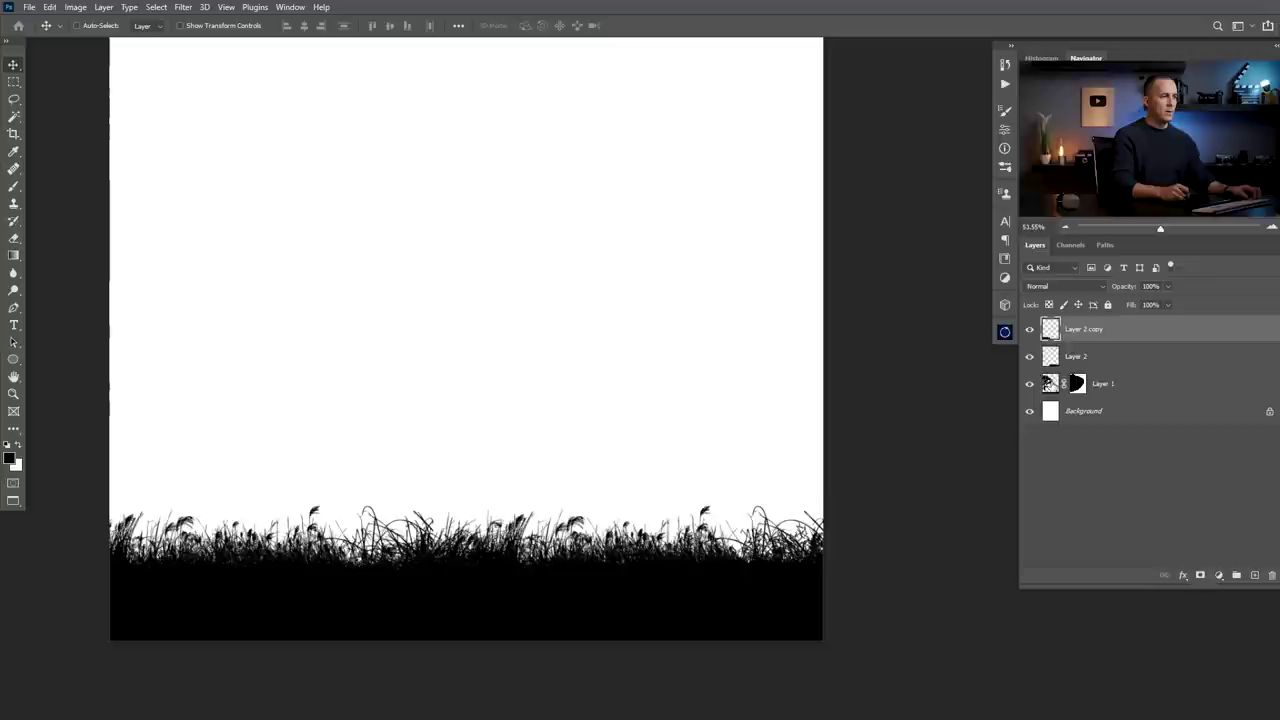
shift+click(1055, 385)
key(ctrl+g)
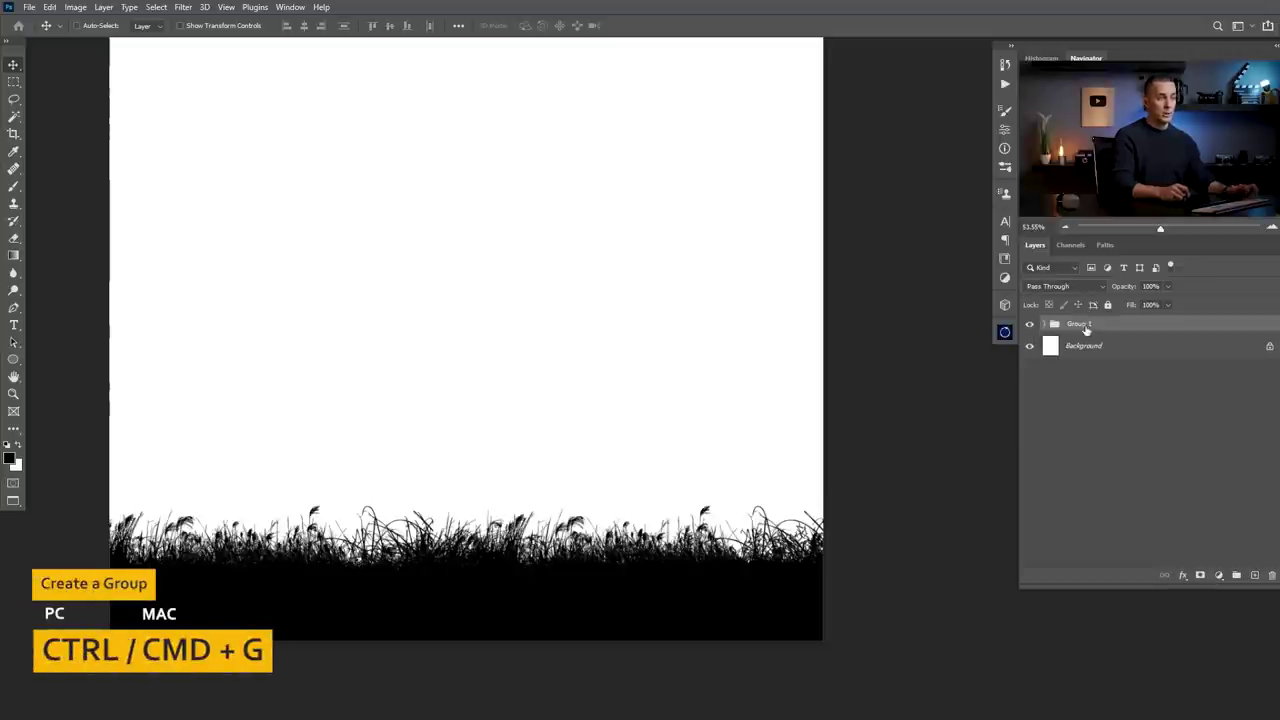
text(Grass)
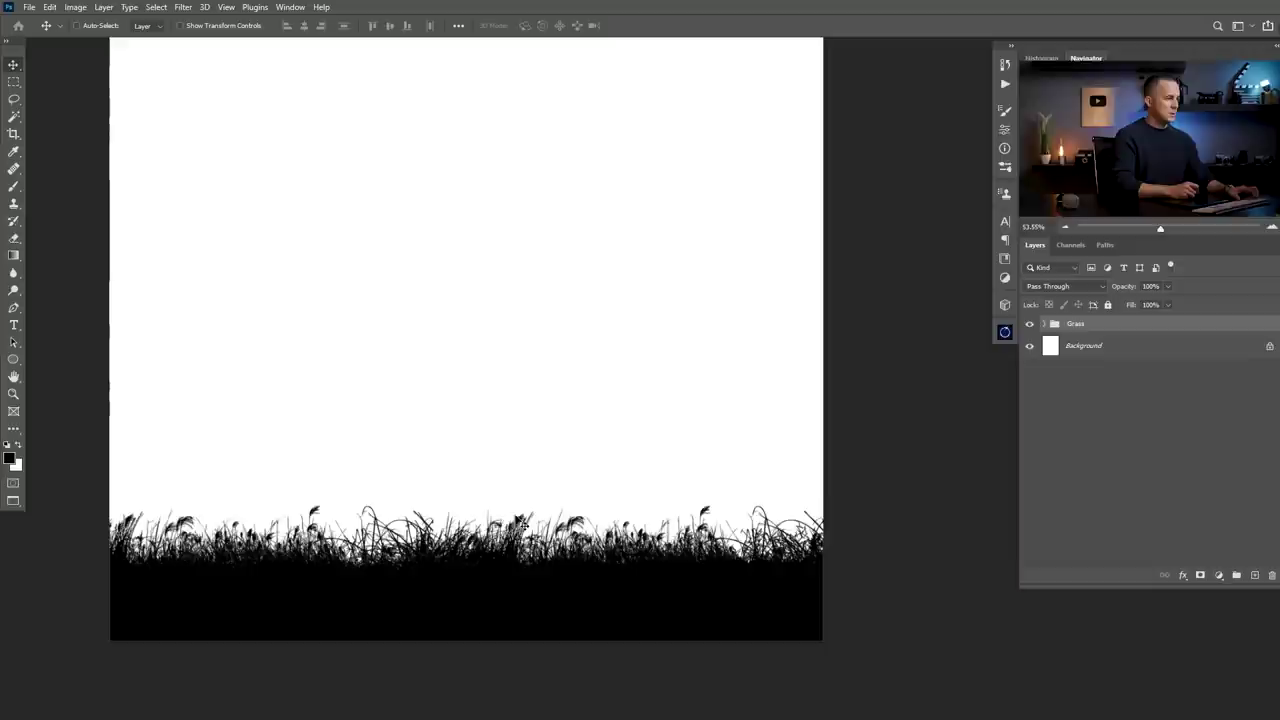
click(1030, 324)
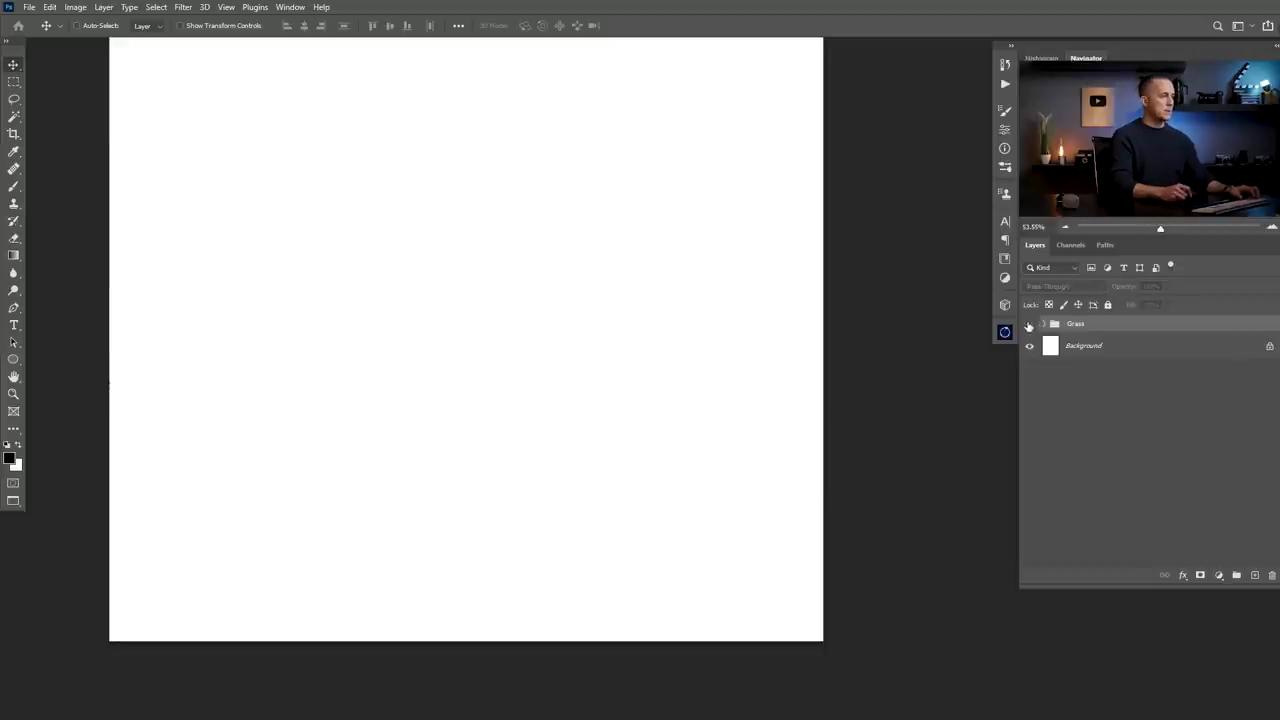
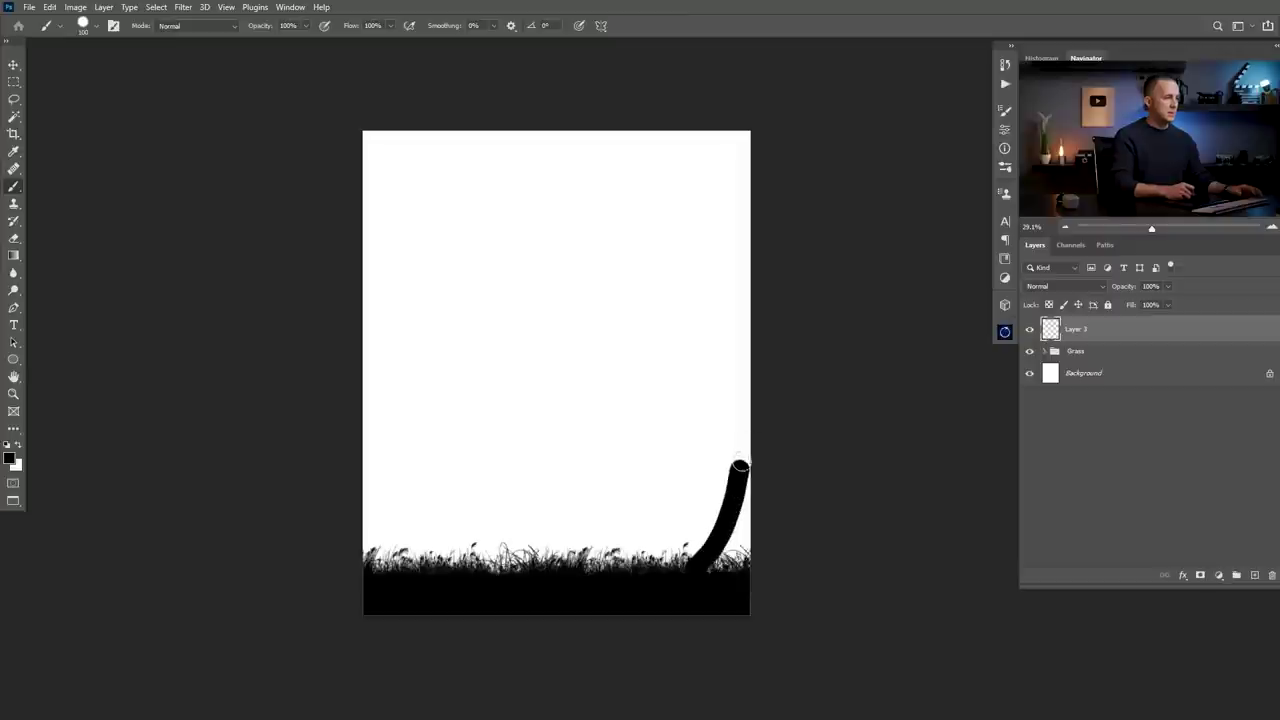
- Paint solid black shapes rising from the ground along the canvas's right and left edges on the new layer
mouse_move(746, 198)
mouse_down()
mouse_move(743, 452)
mouse_move(713, 572)
mouse_move(738, 555)
mouse_move(750, 463)
mouse_up()
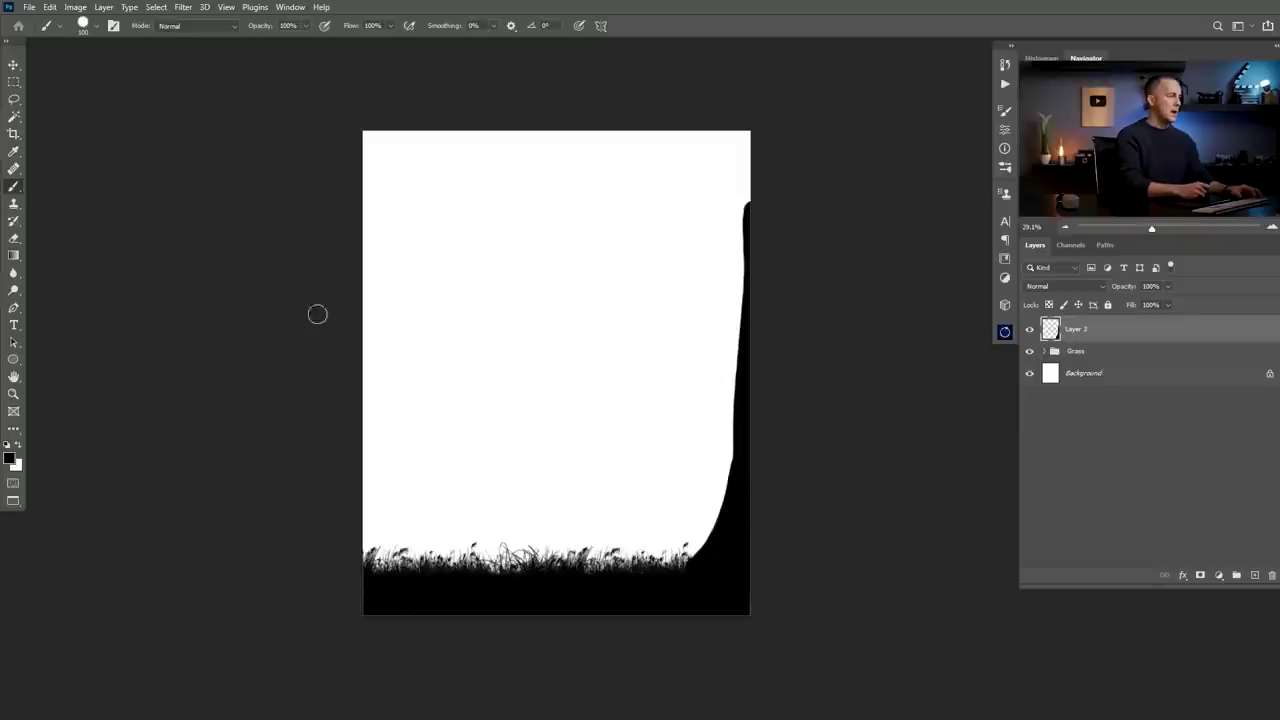
click(366, 249)
mouse_move(366, 249)
mouse_down()
mouse_move(373, 435)
mouse_move(398, 570)
mouse_move(364, 492)
mouse_move(371, 575)
mouse_move(352, 201)
mouse_up()
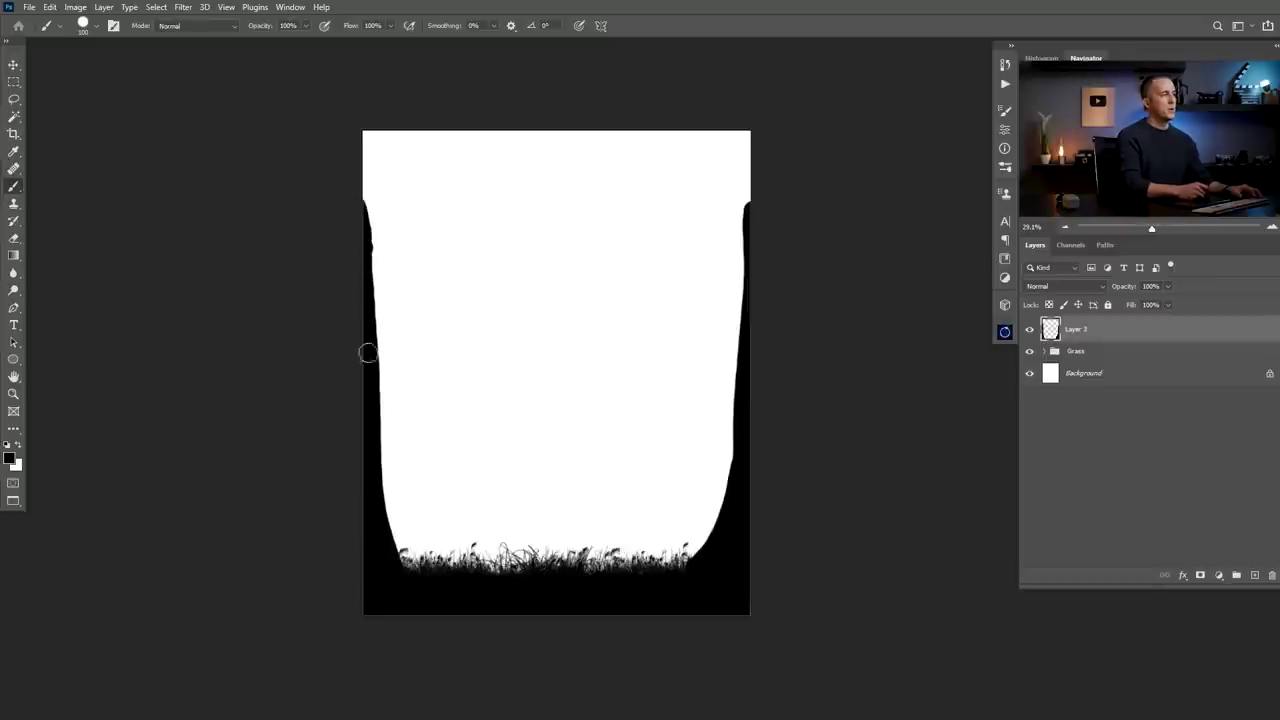
- Enlarge the brush to 200 and slightly trim the inner contour of the left black shape with the Eraser
right_click(385, 300)
click(498, 430)
click(317, 322)
key(bracketright)
key(bracketright)
key(bracketright)
key(bracketright)
drag(494, 186, 372, 304)
drag(443, 177, 432, 242)
mouse_move(523, 237)
mouse_down()
mouse_move(419, 260)
mouse_move(473, 225)
mouse_move(439, 230)
mouse_move(424, 252)
mouse_move(457, 215)
mouse_move(450, 250)
mouse_move(510, 208)
mouse_move(495, 252)
mouse_move(522, 236)
mouse_move(480, 248)
mouse_move(465, 235)
mouse_move(446, 167)
mouse_move(391, 289)
mouse_up()
key(e)
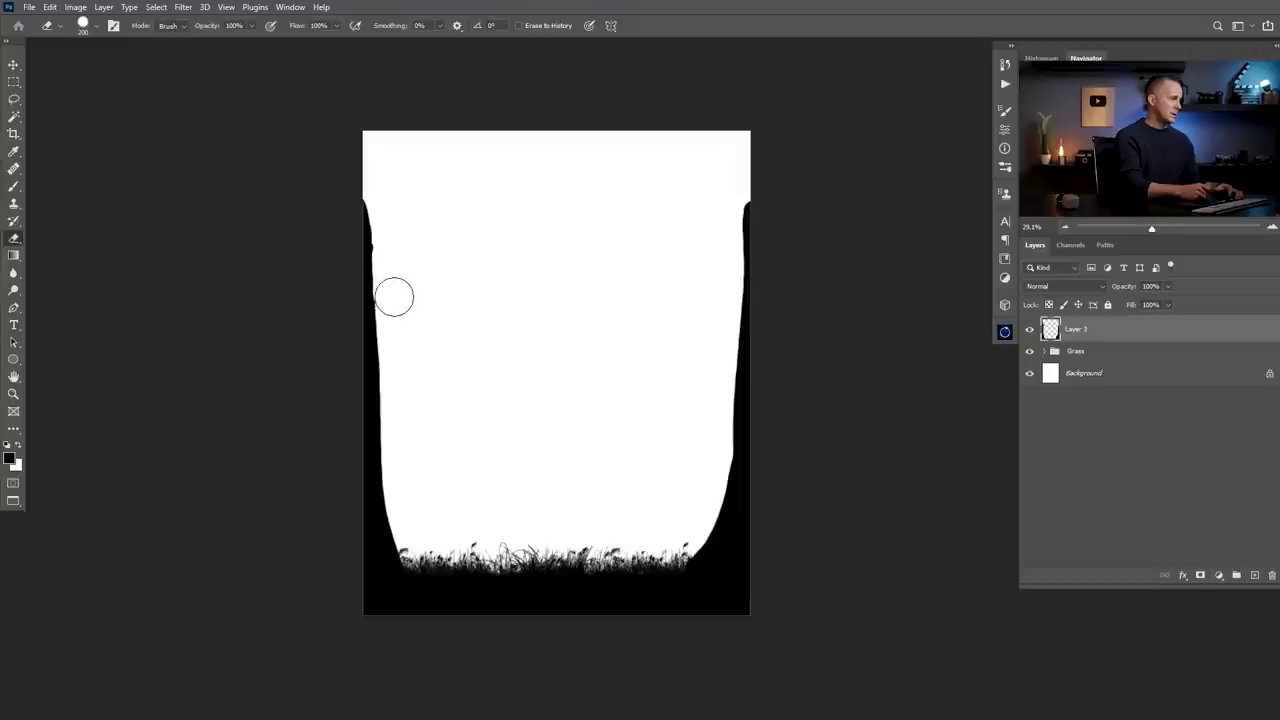
key(b)
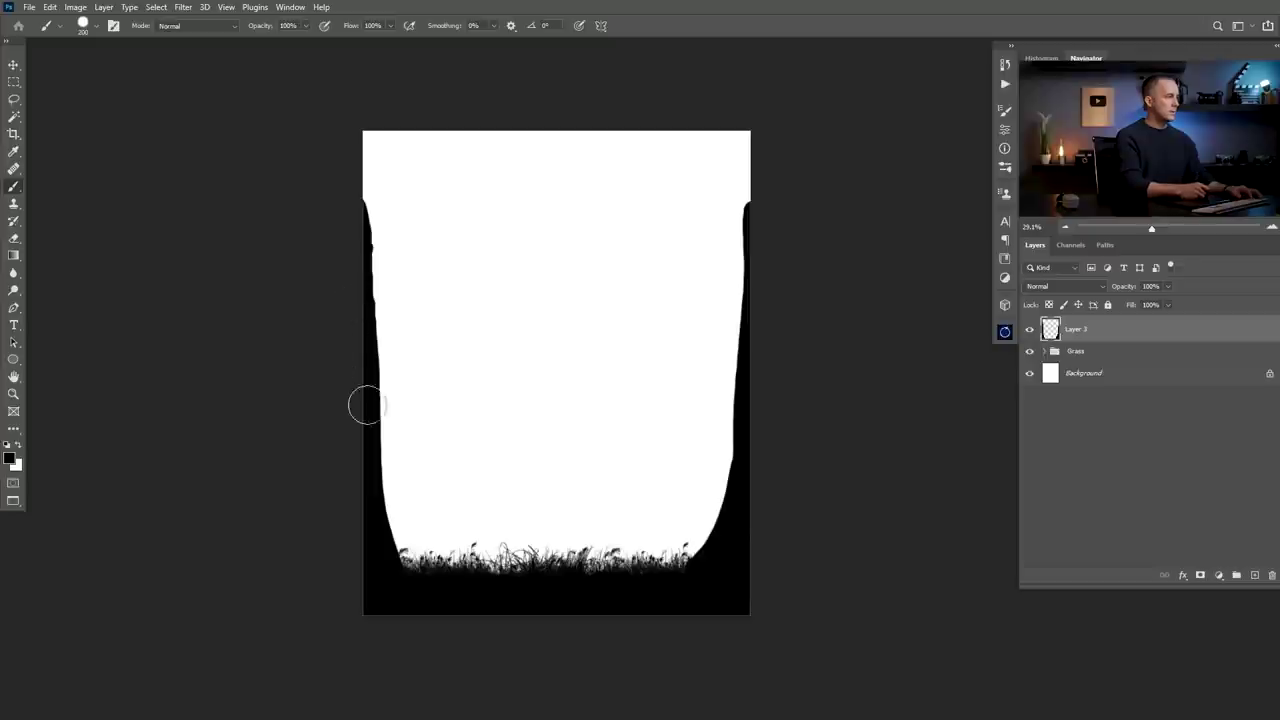
- Widen the black corners where both side shapes meet the grass and extend the right shape's tip upward, discarding trial strokes
mouse_move(434, 334)
mouse_down()
mouse_move(466, 347)
mouse_move(478, 316)
mouse_up()
key(ctrl+z)
right_click(431, 354)
click(630, 390)
click(283, 391)
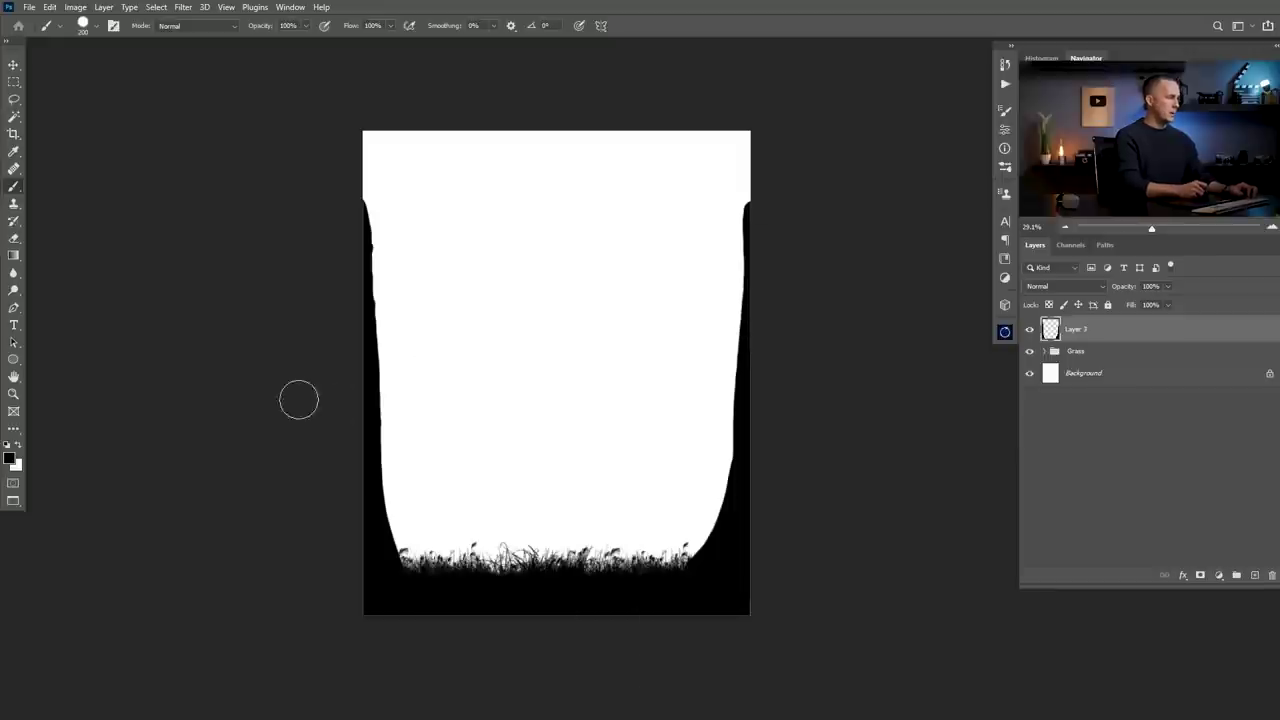
mouse_move(363, 501)
mouse_down()
mouse_move(404, 576)
mouse_move(364, 471)
mouse_move(398, 563)
mouse_up()
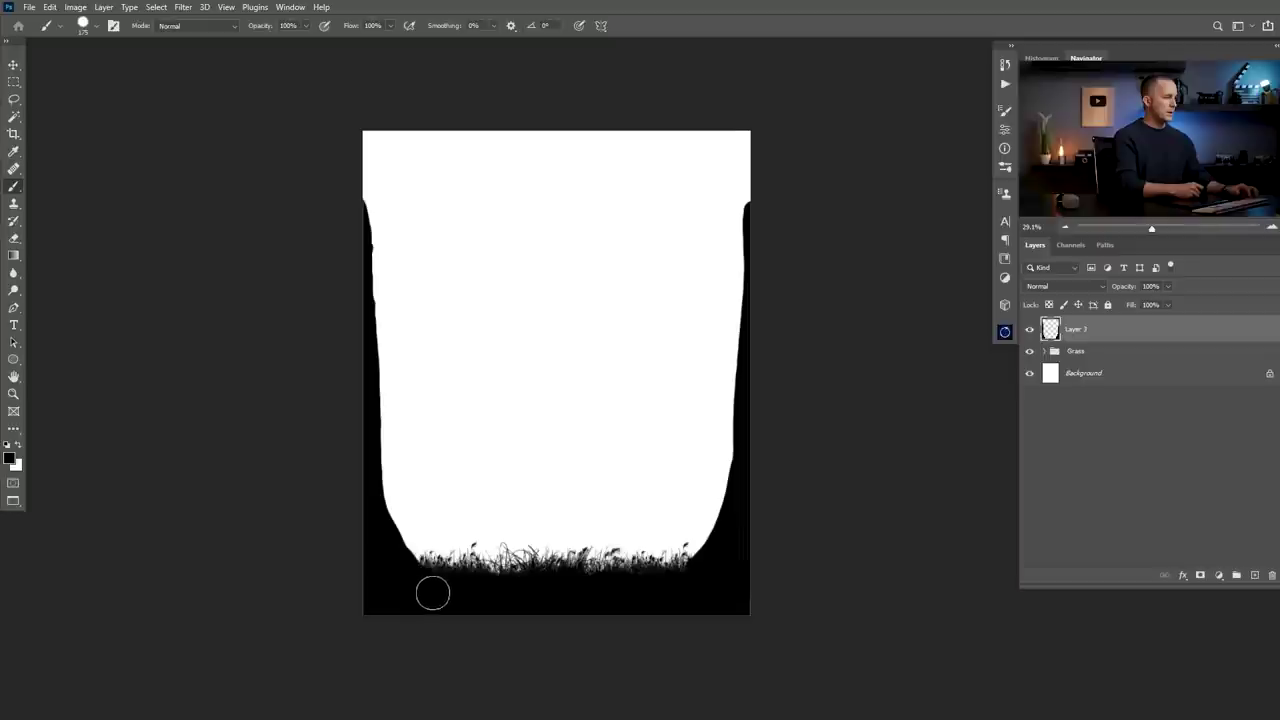
mouse_move(720, 543)
mouse_down()
mouse_move(664, 584)
mouse_move(734, 531)
mouse_move(700, 565)
mouse_move(637, 592)
mouse_move(701, 571)
mouse_move(729, 542)
mouse_move(652, 603)
mouse_up()
key(ctrl+z)
drag(764, 201, 772, 178)
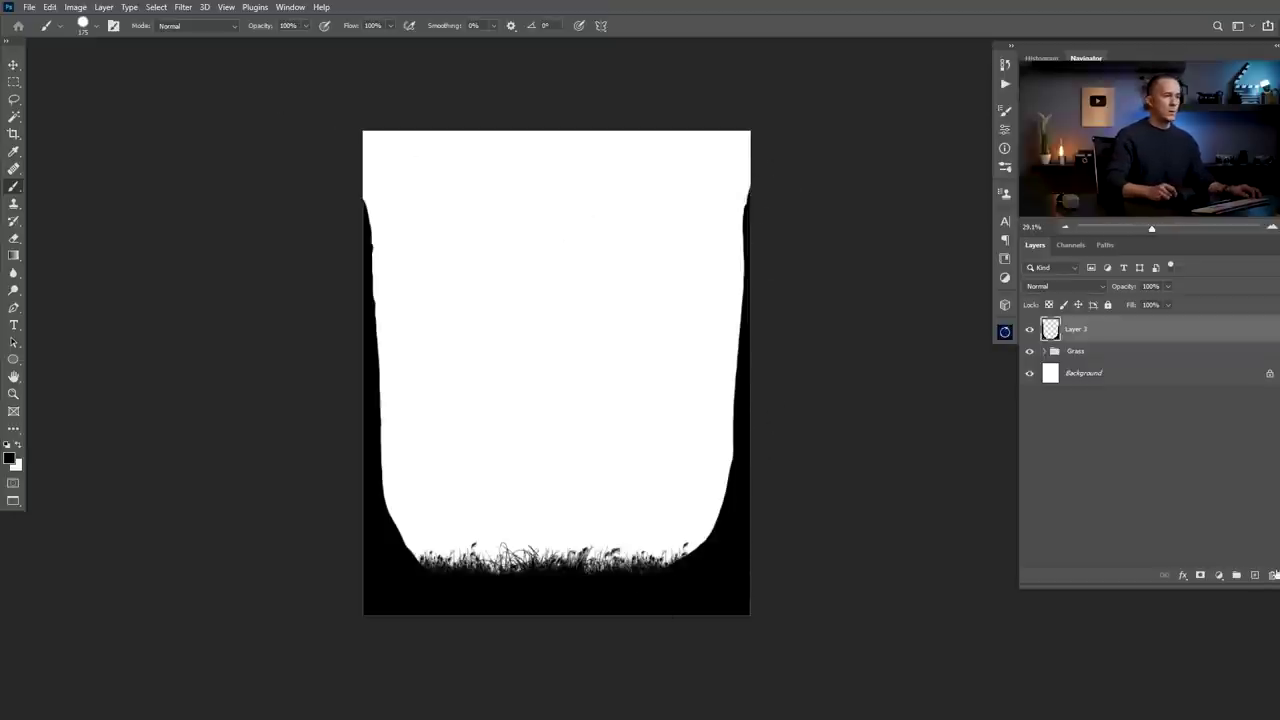
- Add a new layer and start the Render Tree filter on it with Oak Tree as the base tree type
click(1254, 575)
click(183, 7)
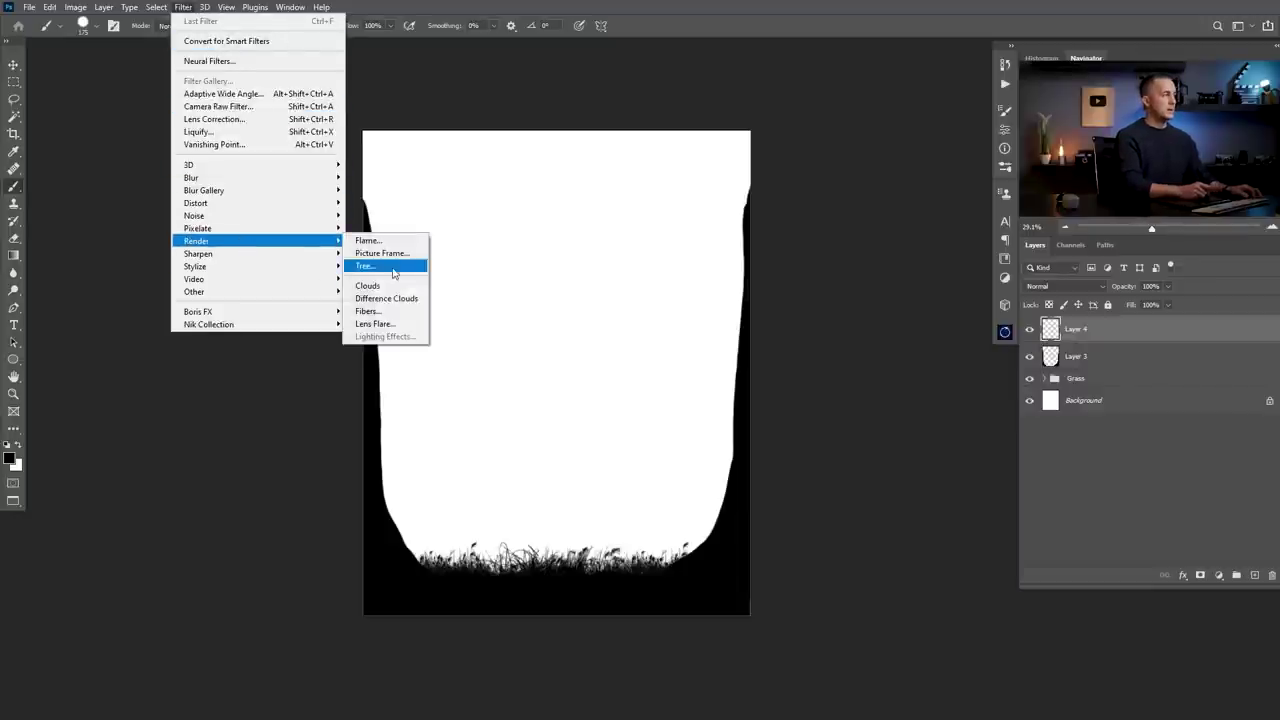
click(385, 270)
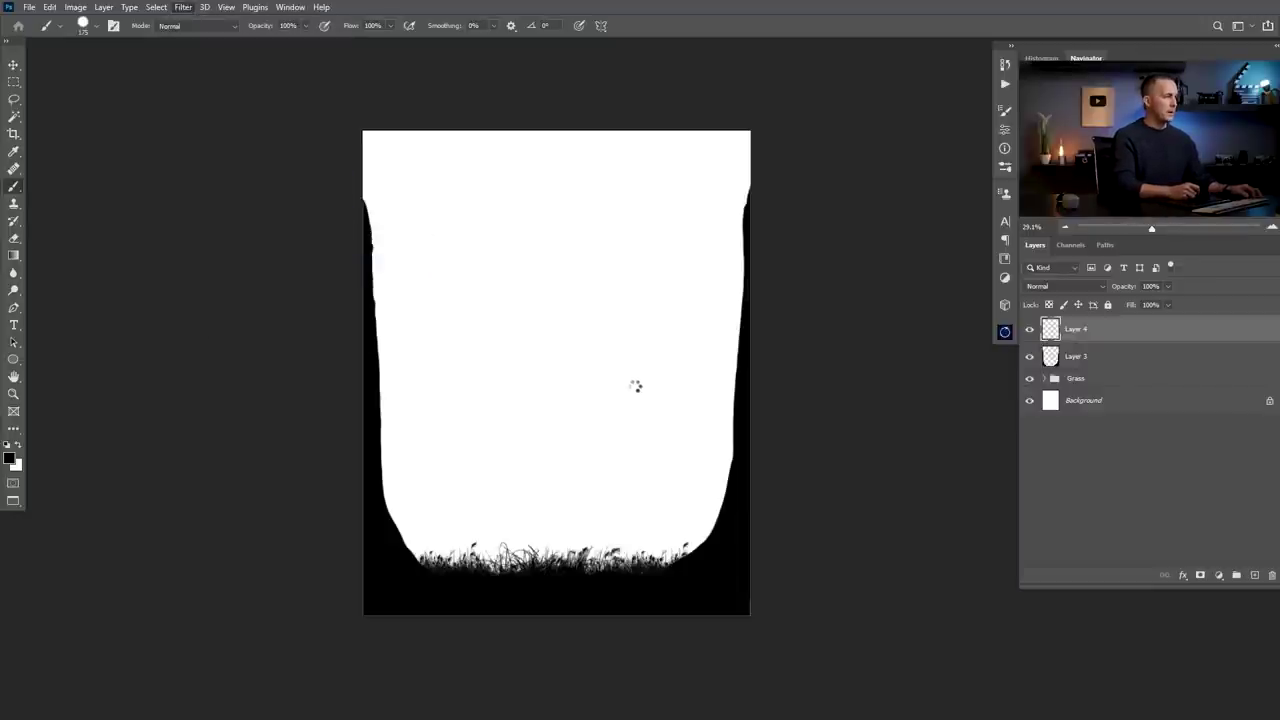
click(740, 177)
click(740, 177)
click(808, 216)
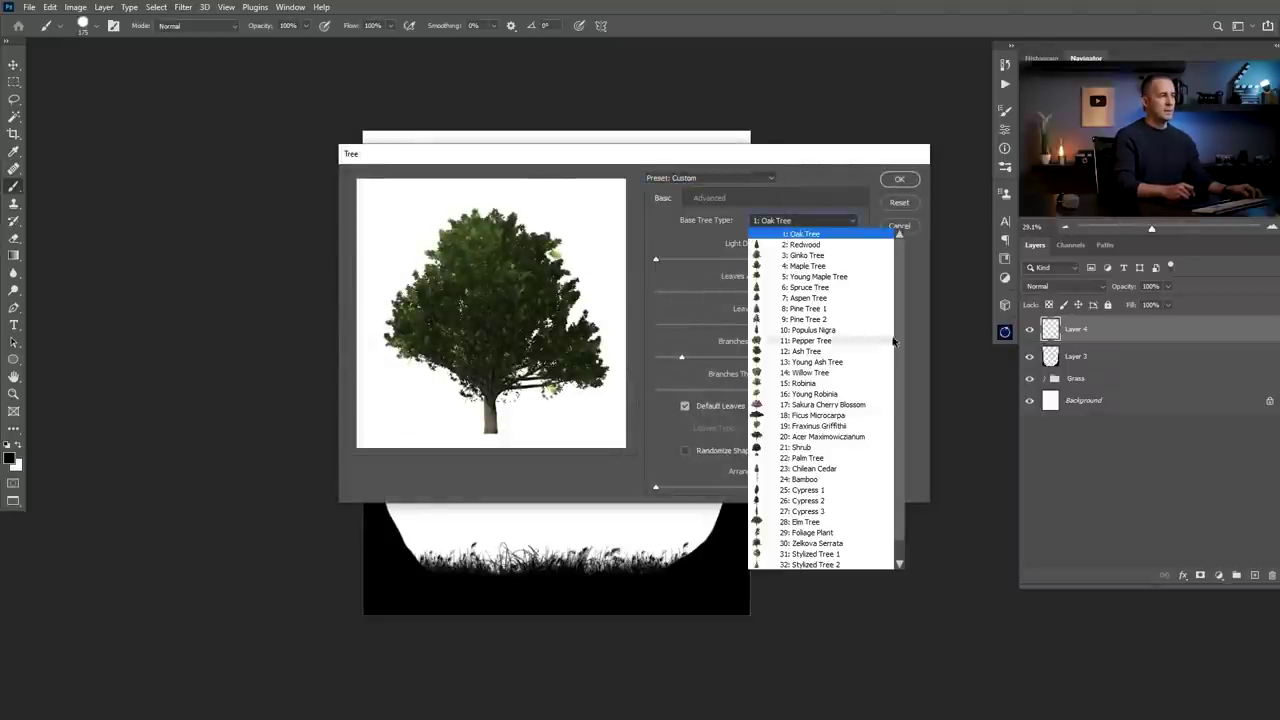
scroll(901, 489, down, 1)
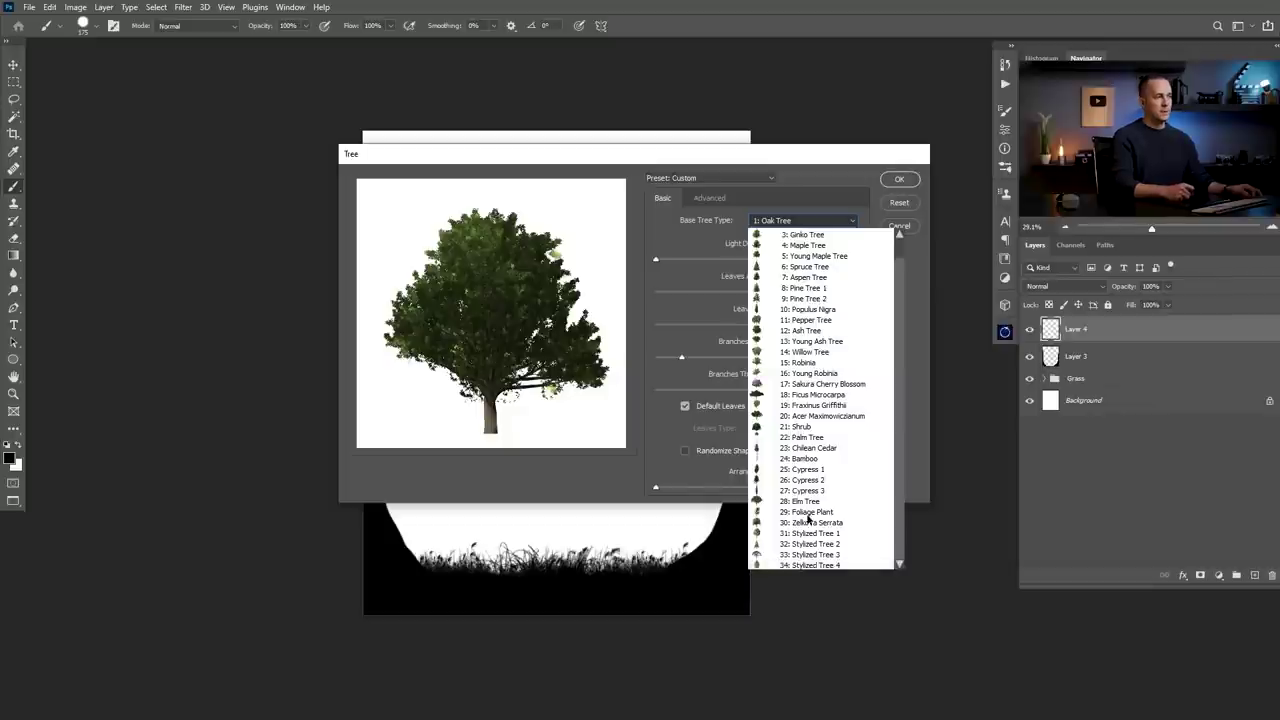
scroll(840, 420, up, 1)
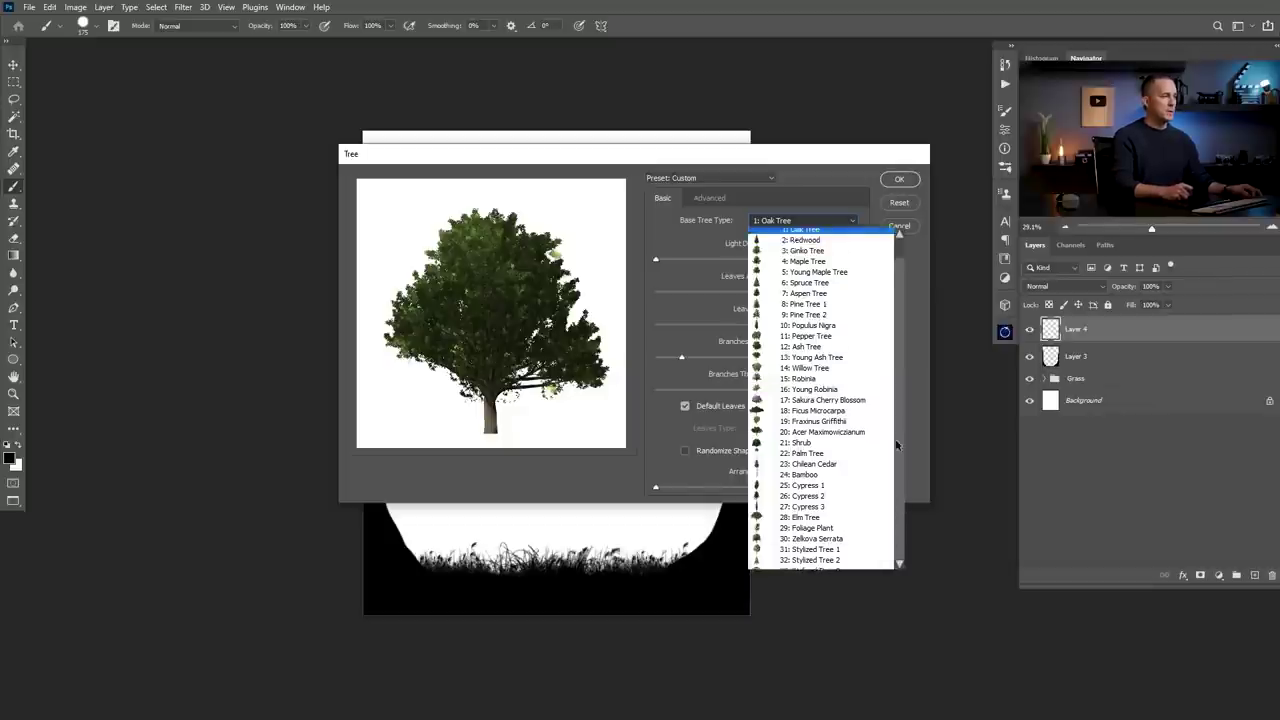
click(815, 235)
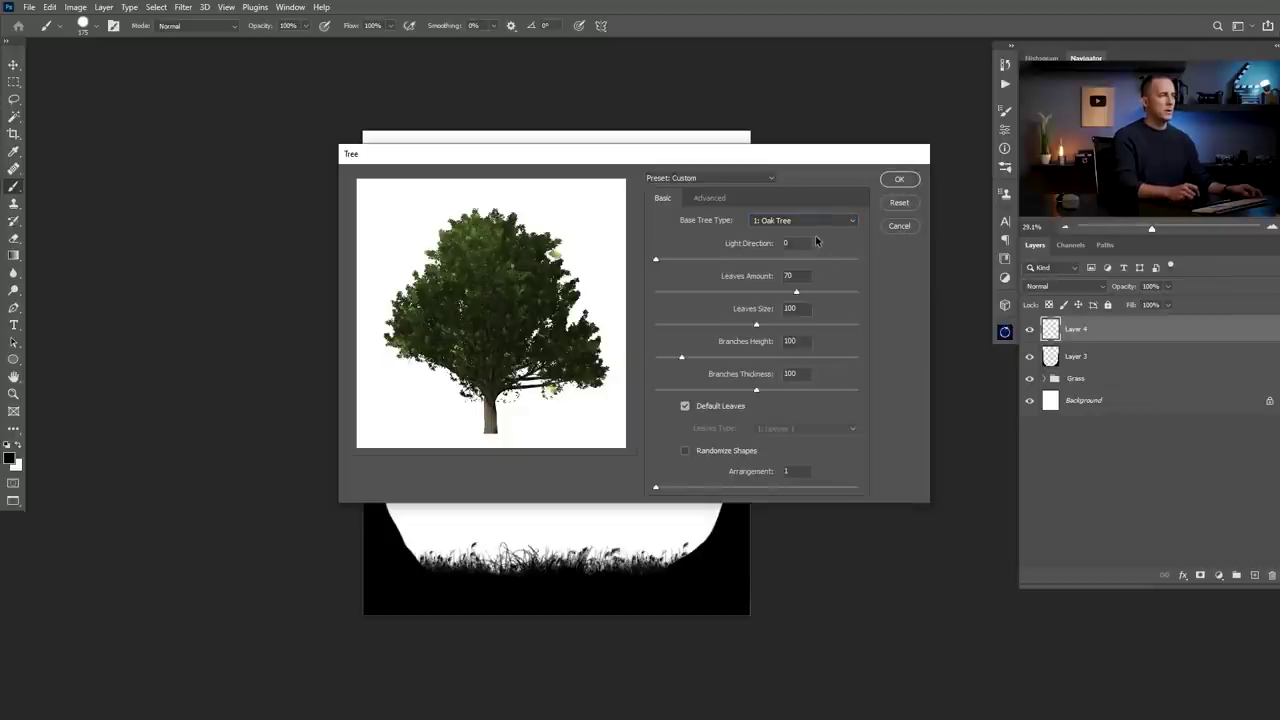
- Lower the tree's Camera Tilt to 1 and enable a custom orange color for its leaves
click(709, 199)
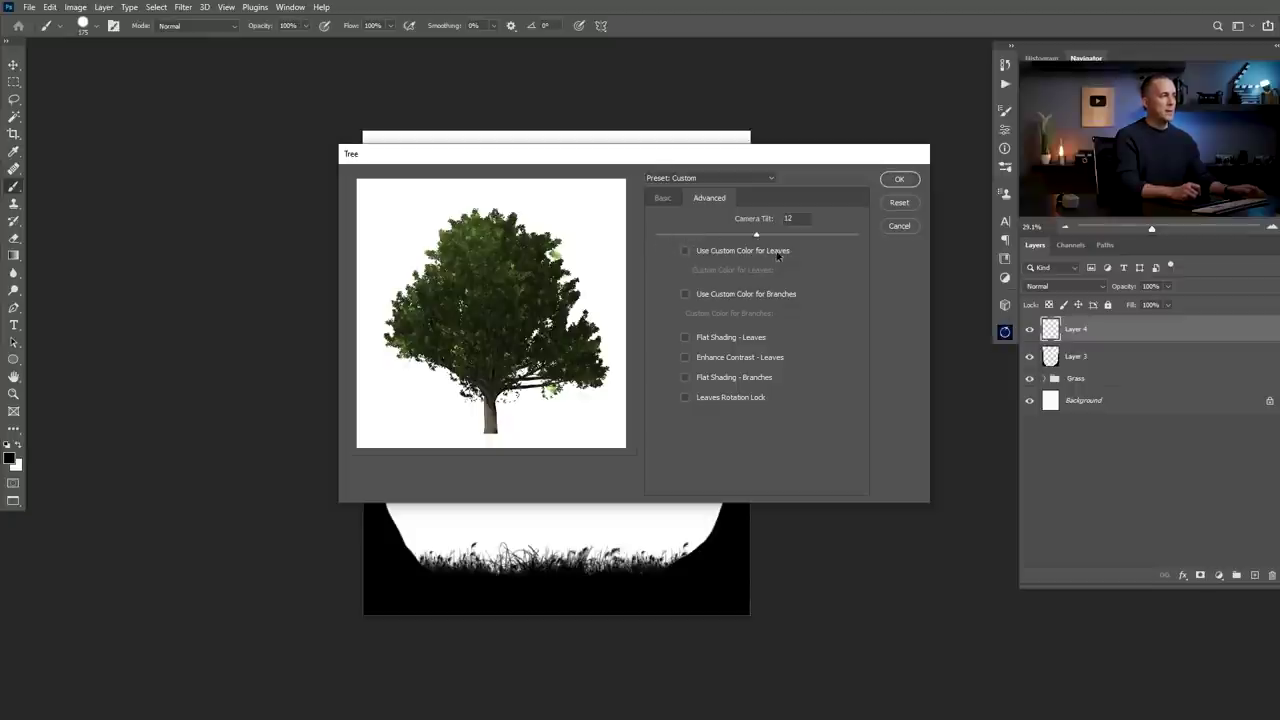
drag(746, 236, 671, 239)
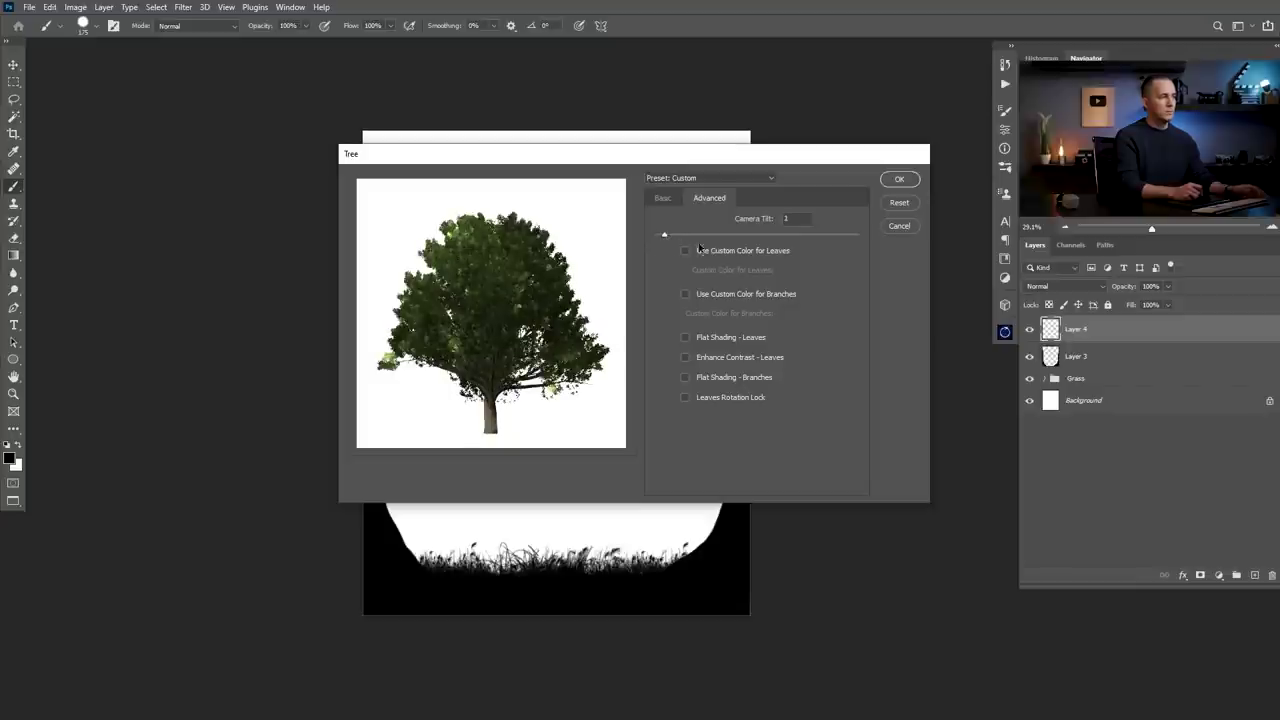
click(685, 251)
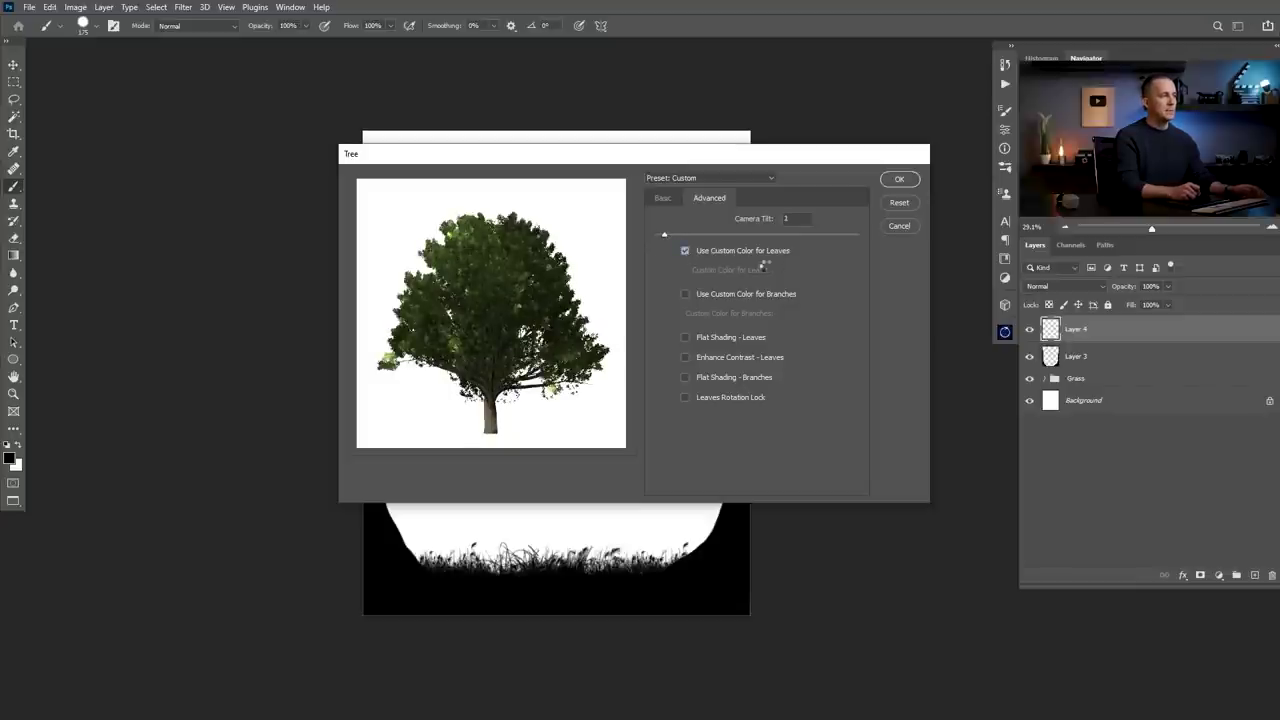
click(792, 271)
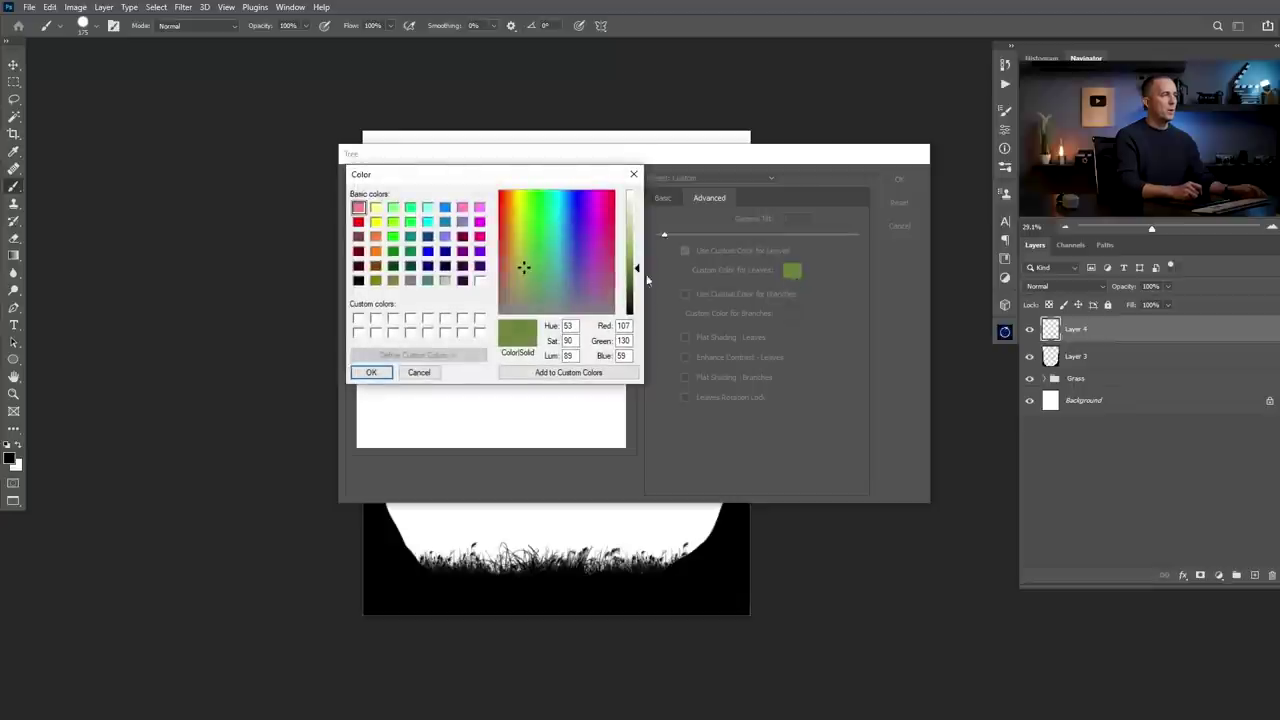
click(375, 251)
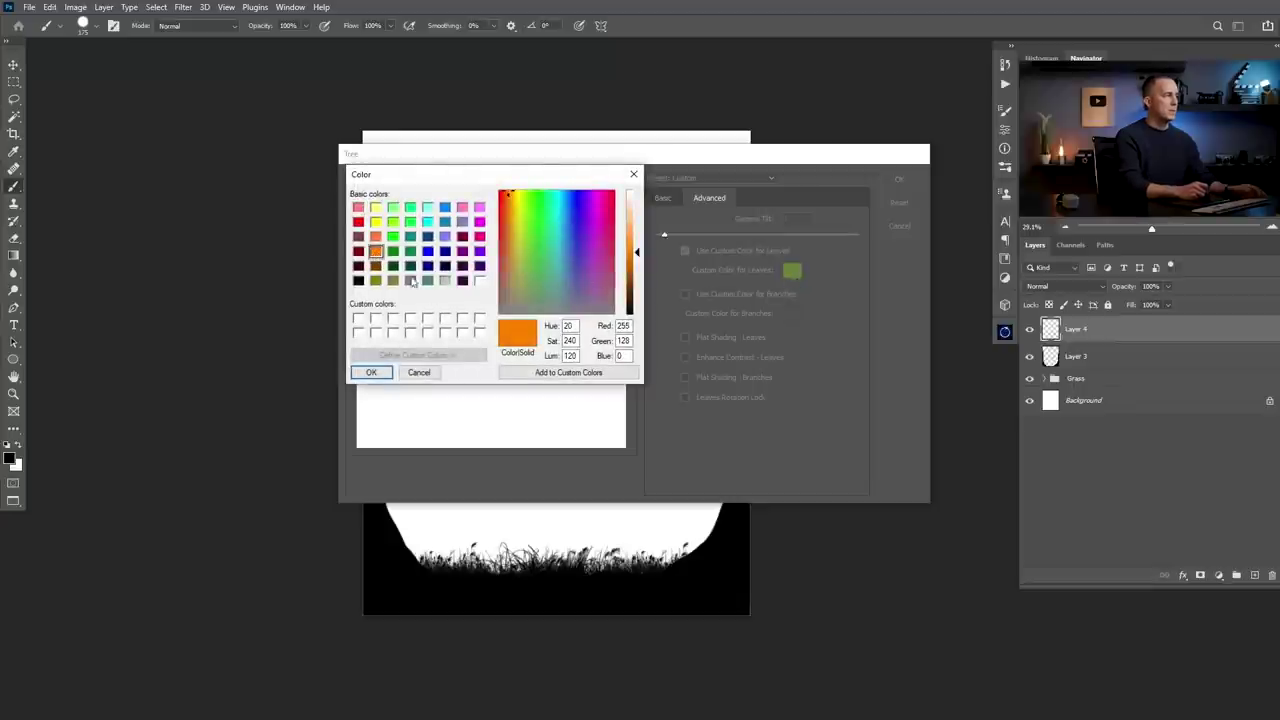
click(372, 372)
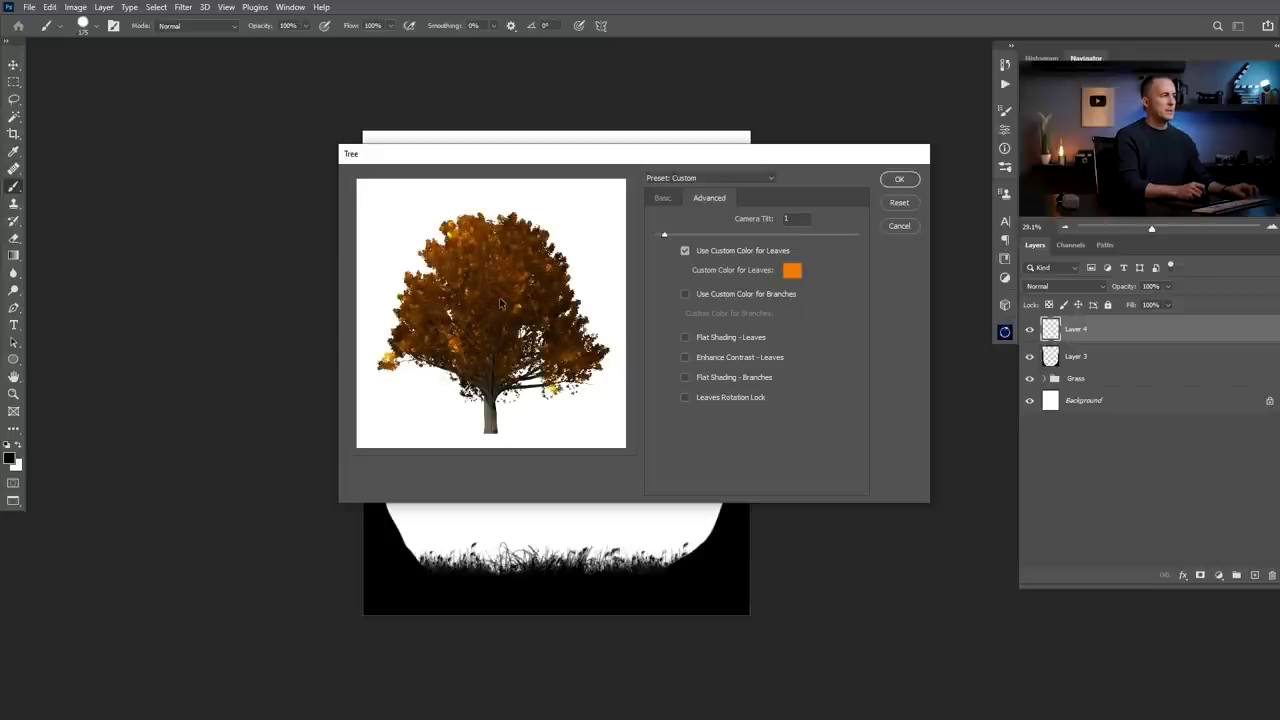
- Try green as the custom leaf color, and reset the Tree filter settings
click(790, 272)
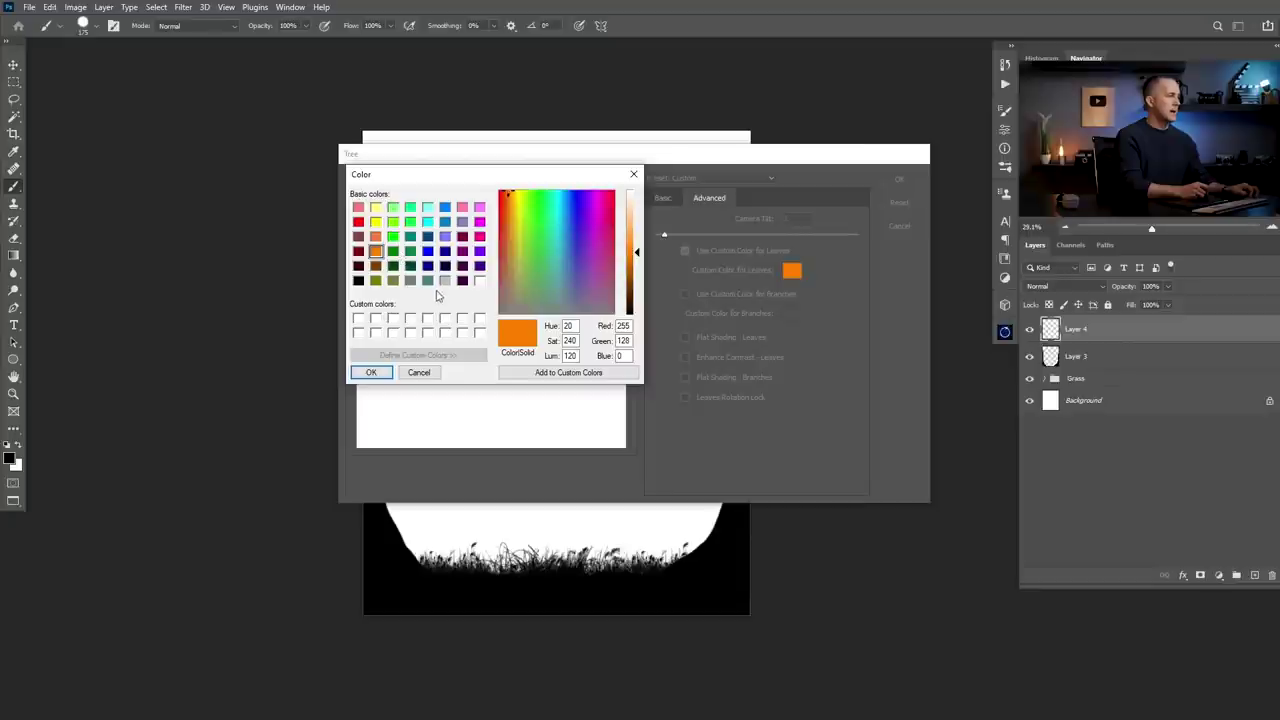
click(393, 251)
click(372, 372)
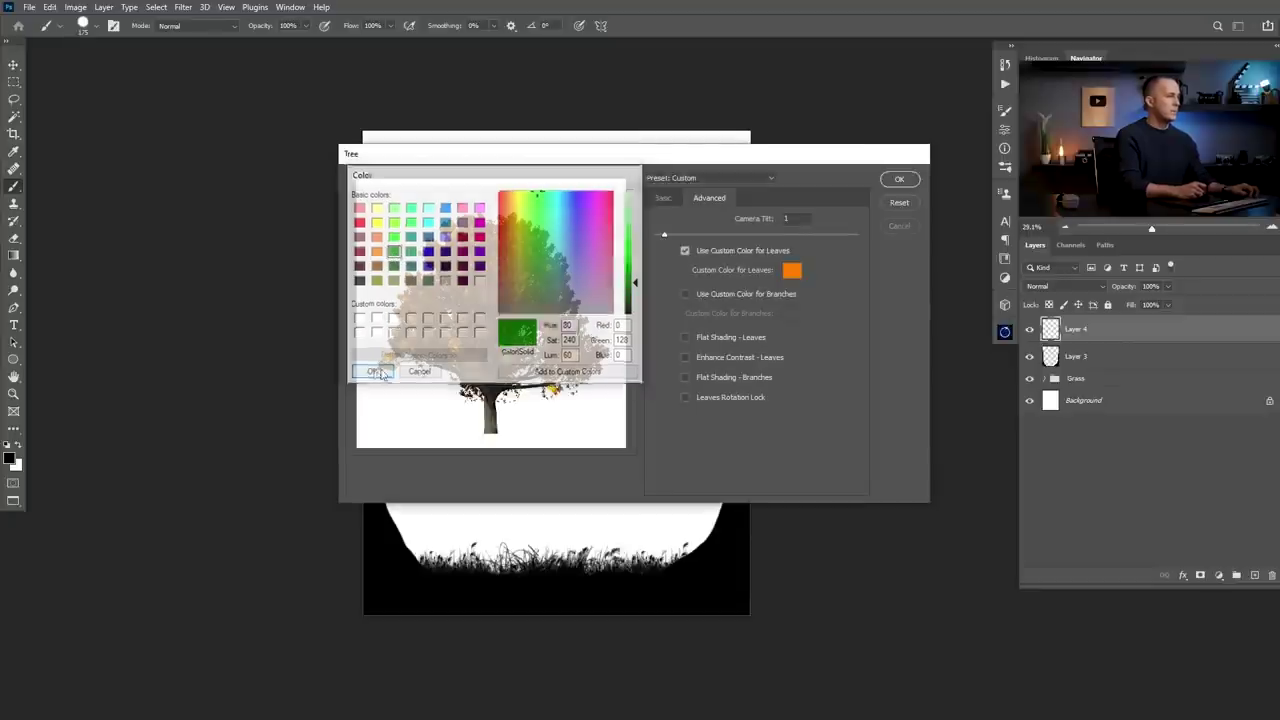
click(664, 198)
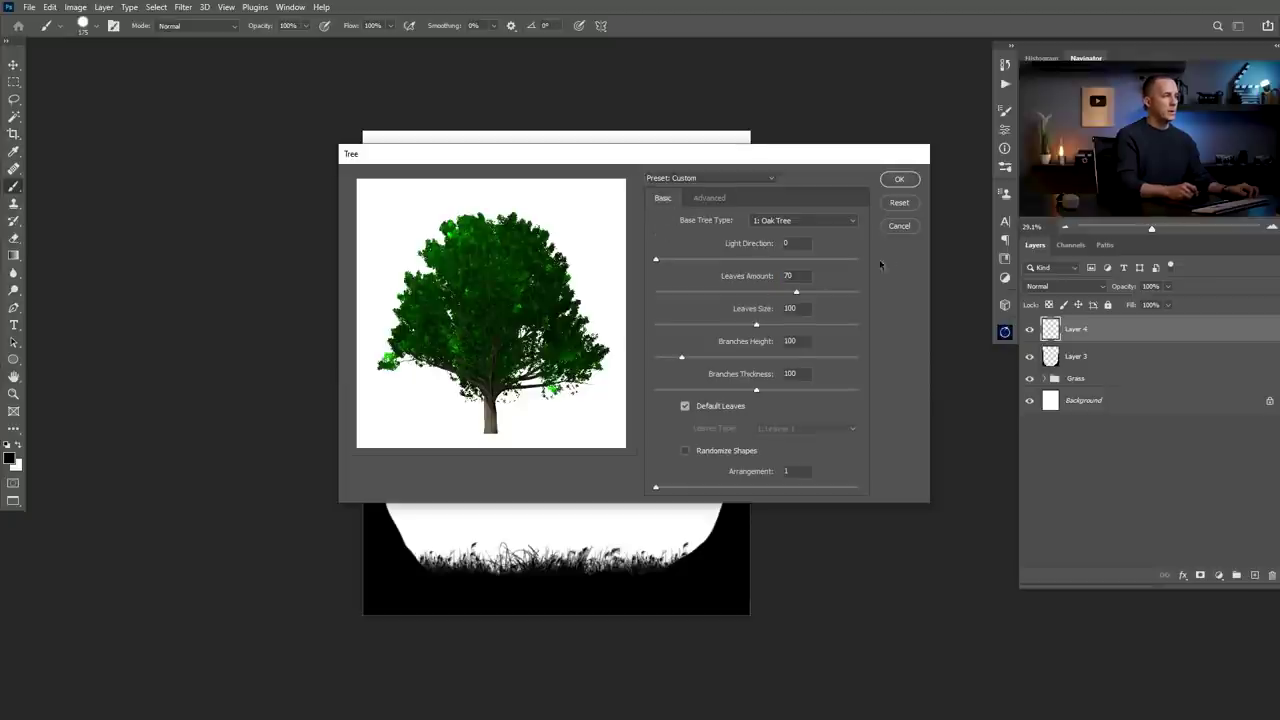
click(899, 203)
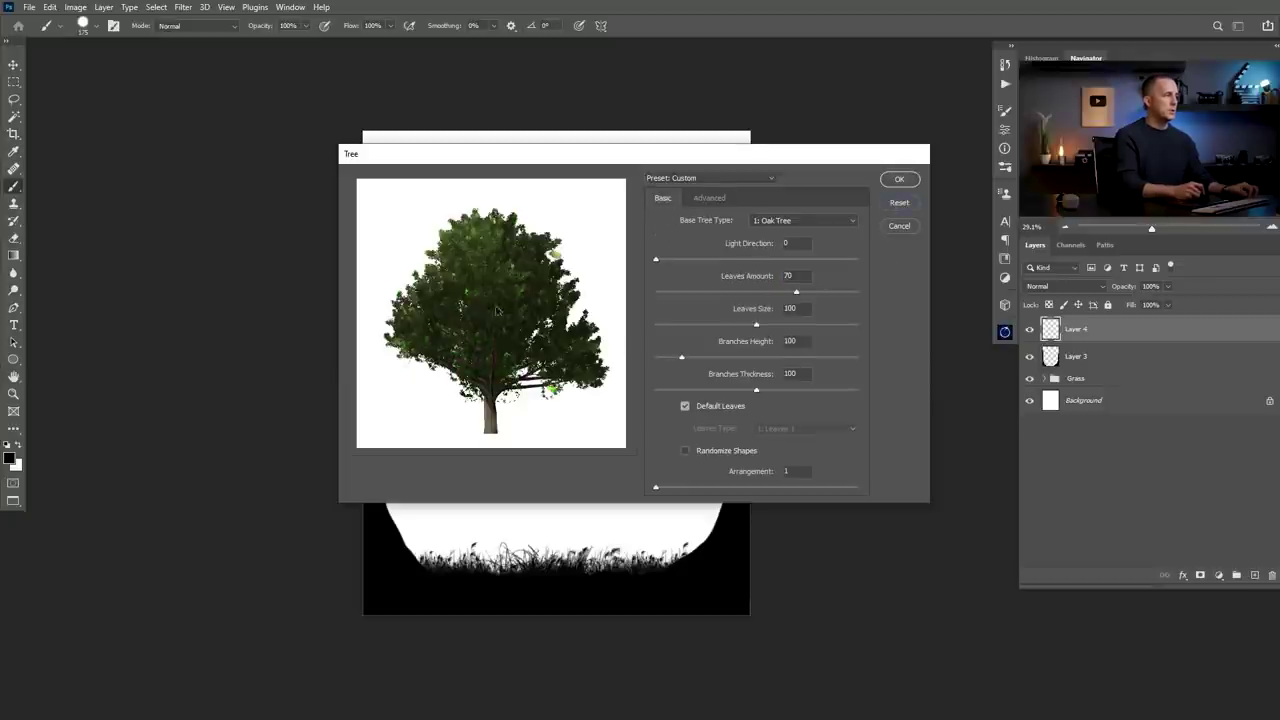
- Set the oak tree's Leaves Amount to 13 and Branches Thickness to 103
click(710, 196)
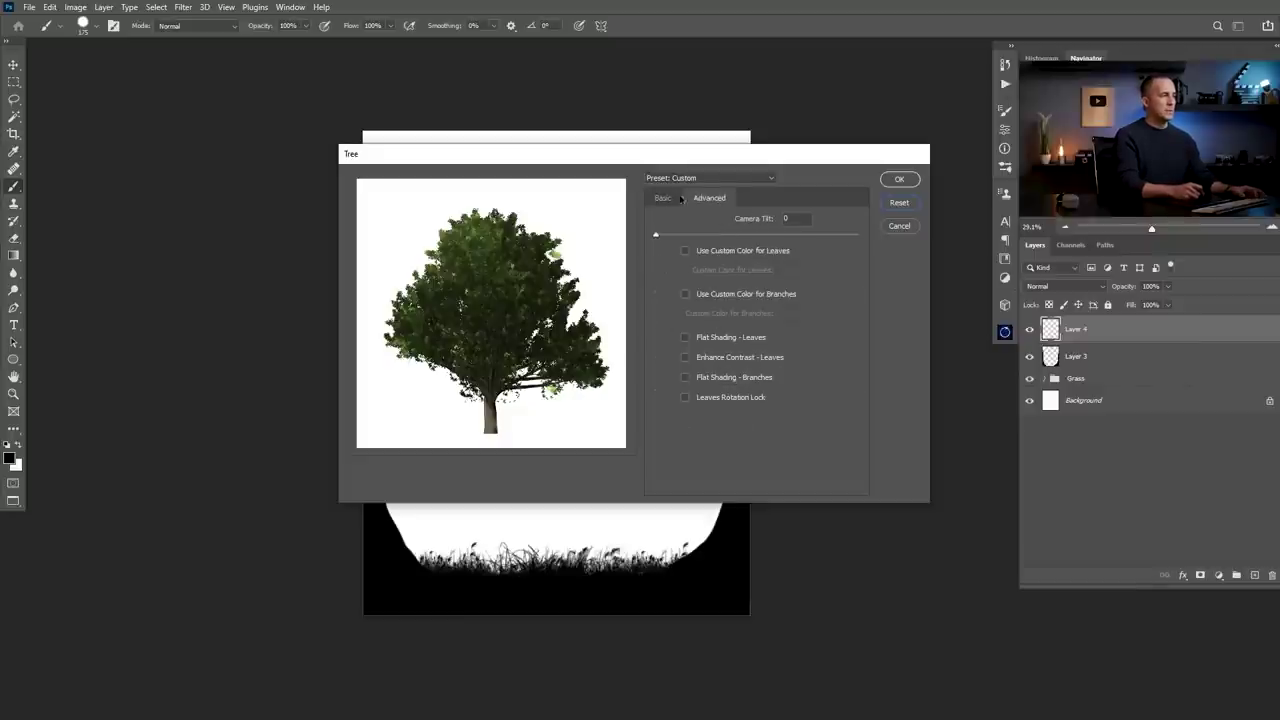
click(662, 198)
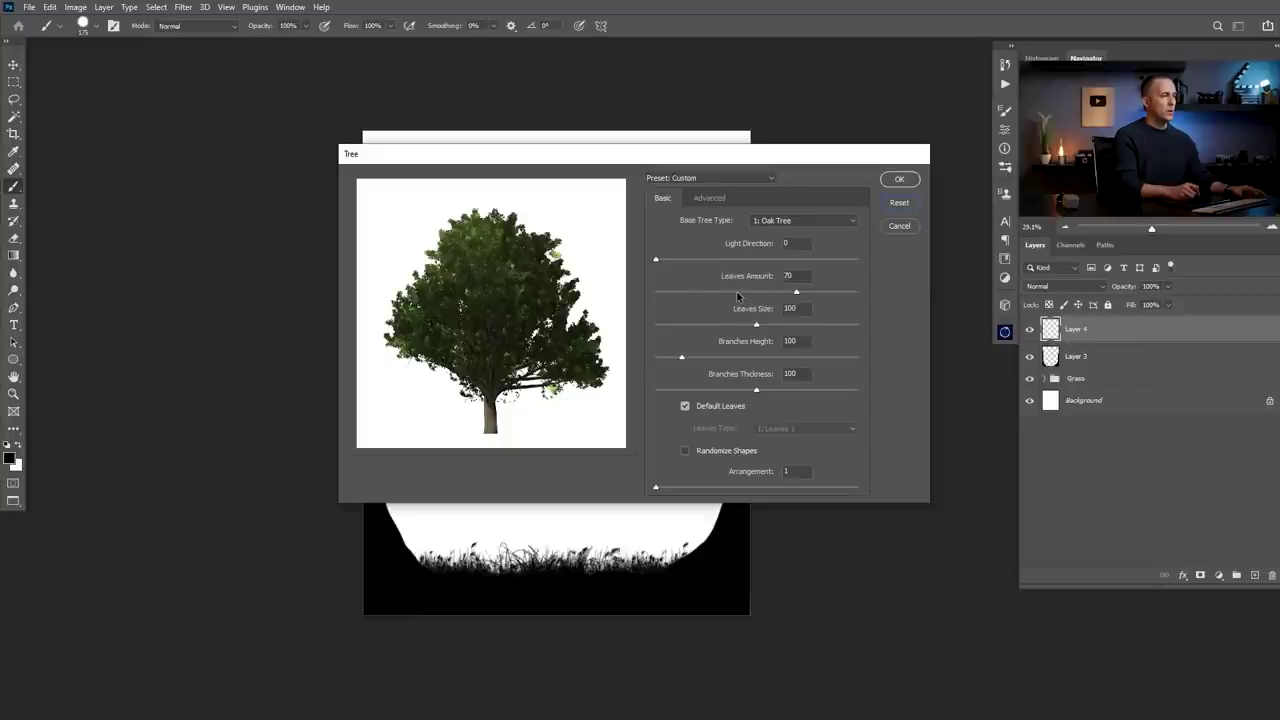
drag(735, 293, 737, 292)
click(668, 292)
click(669, 292)
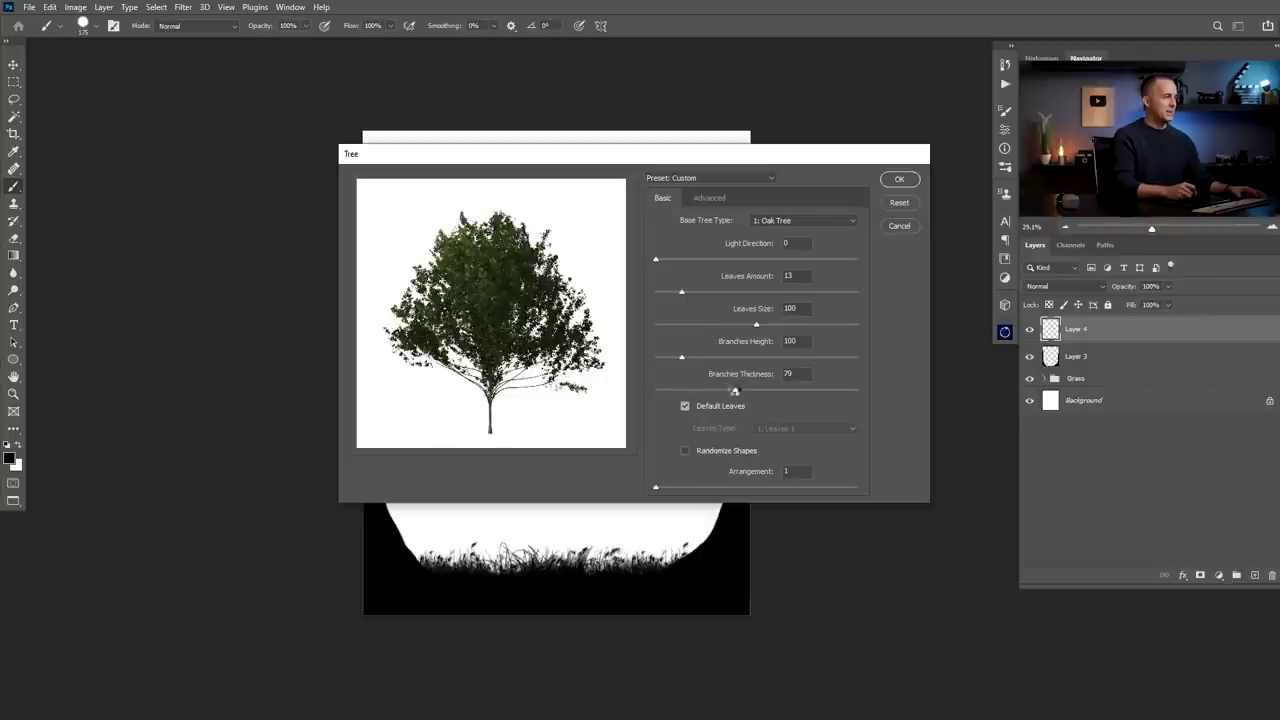
drag(735, 391, 758, 393)
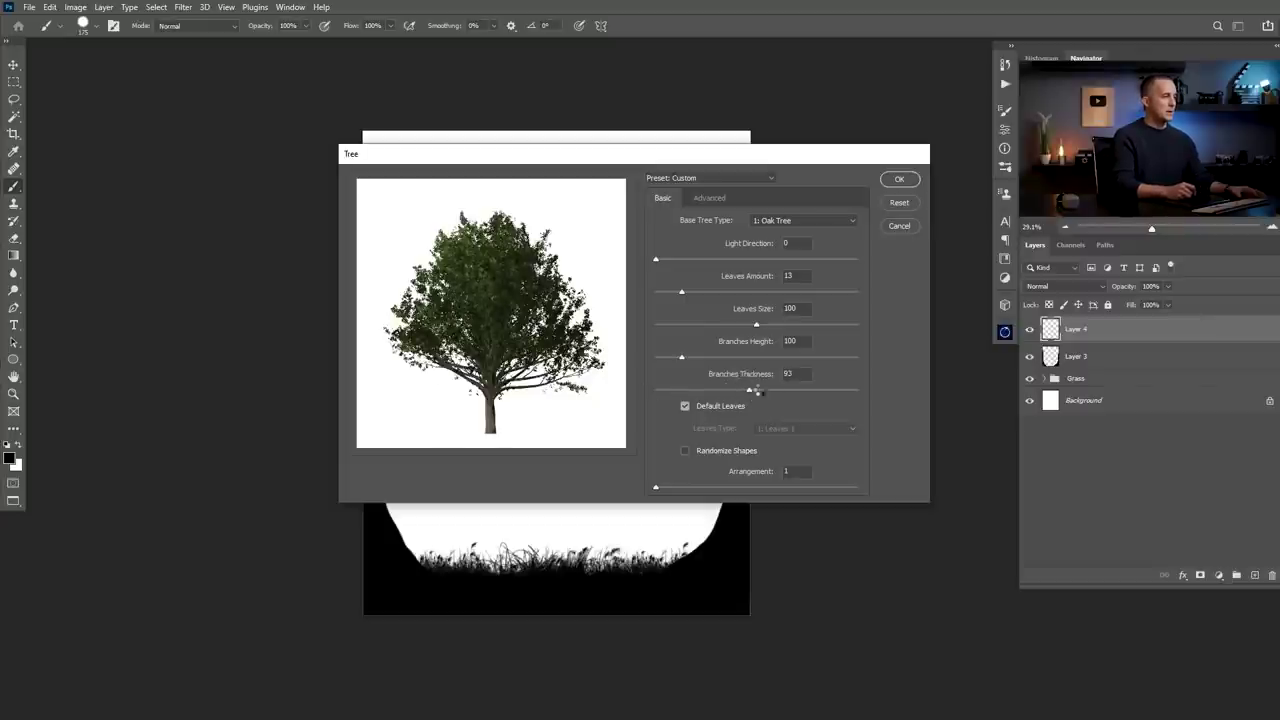
click(760, 390)
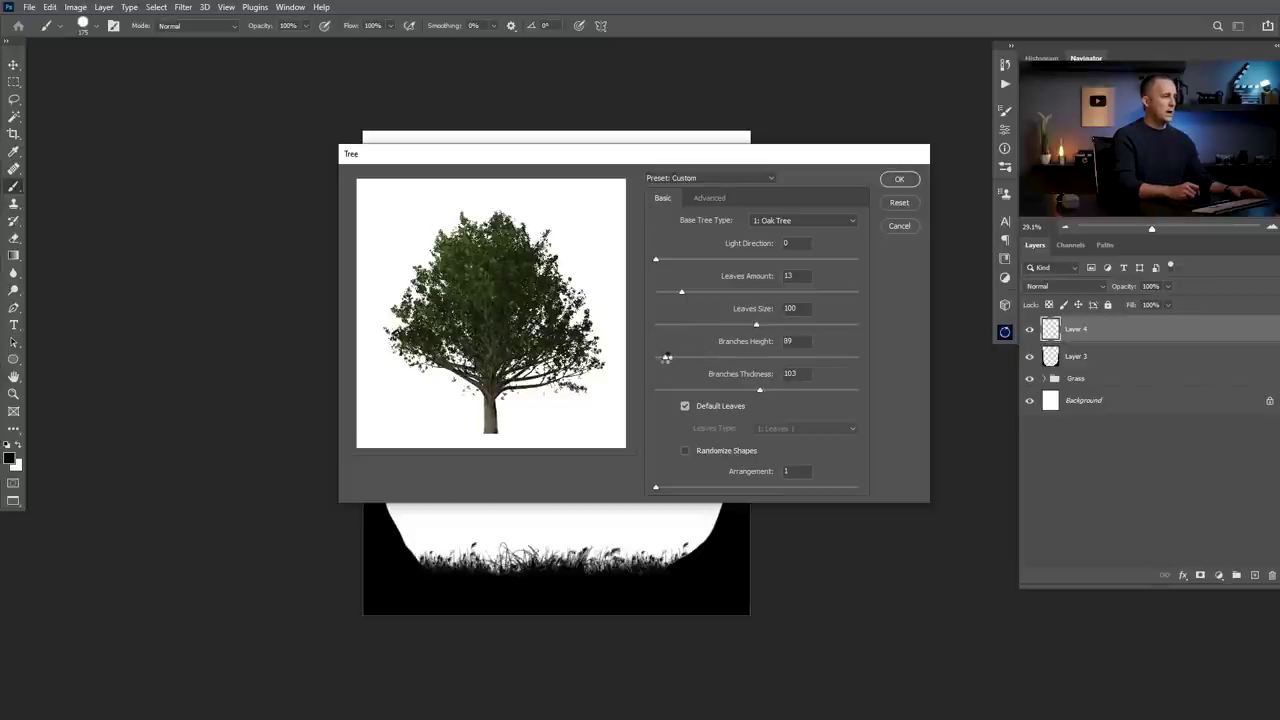
- Set the tree's Leaves Size to 121 and Branches Height to 86, with Leaves Amount returned to 13
drag(666, 357, 661, 359)
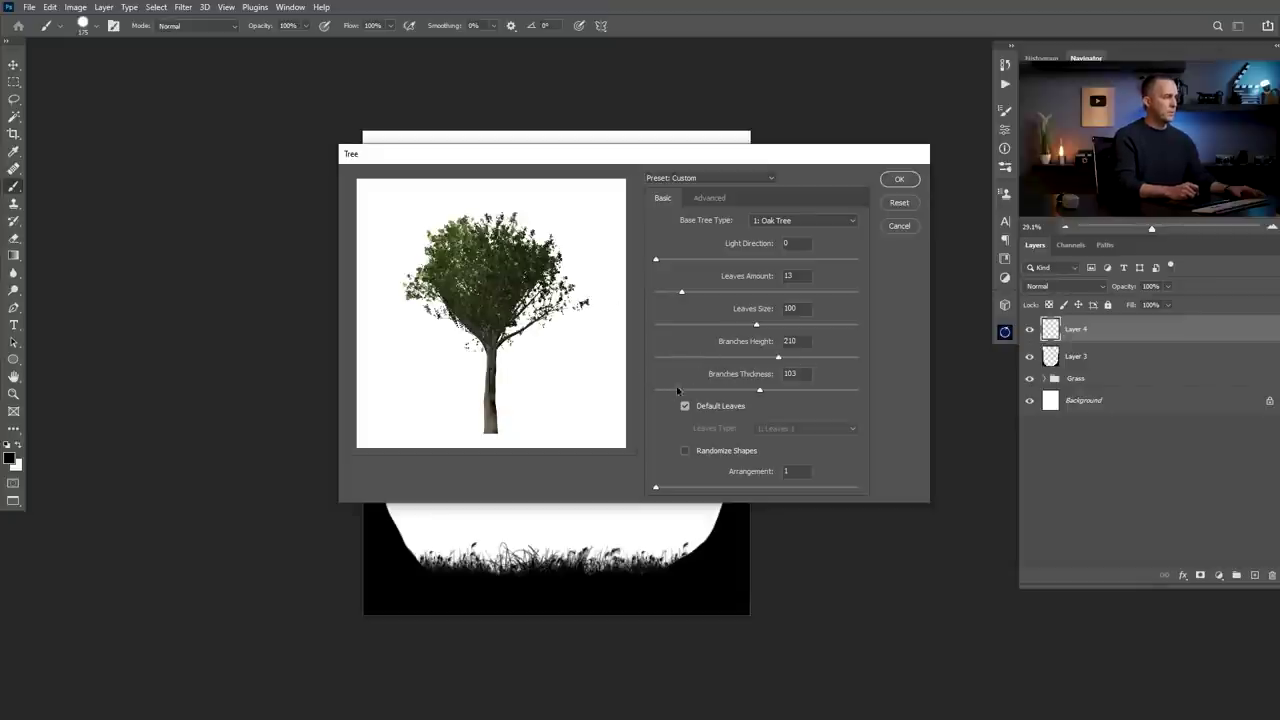
drag(676, 355, 673, 357)
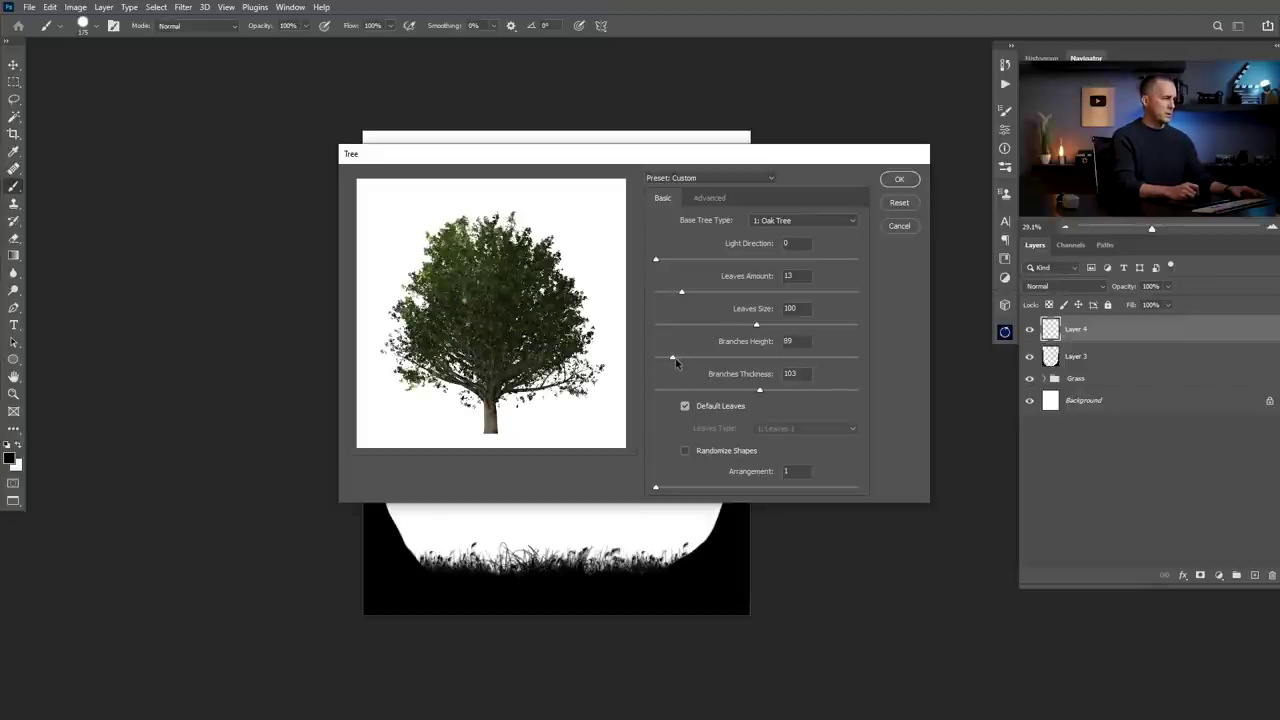
drag(718, 325, 776, 329)
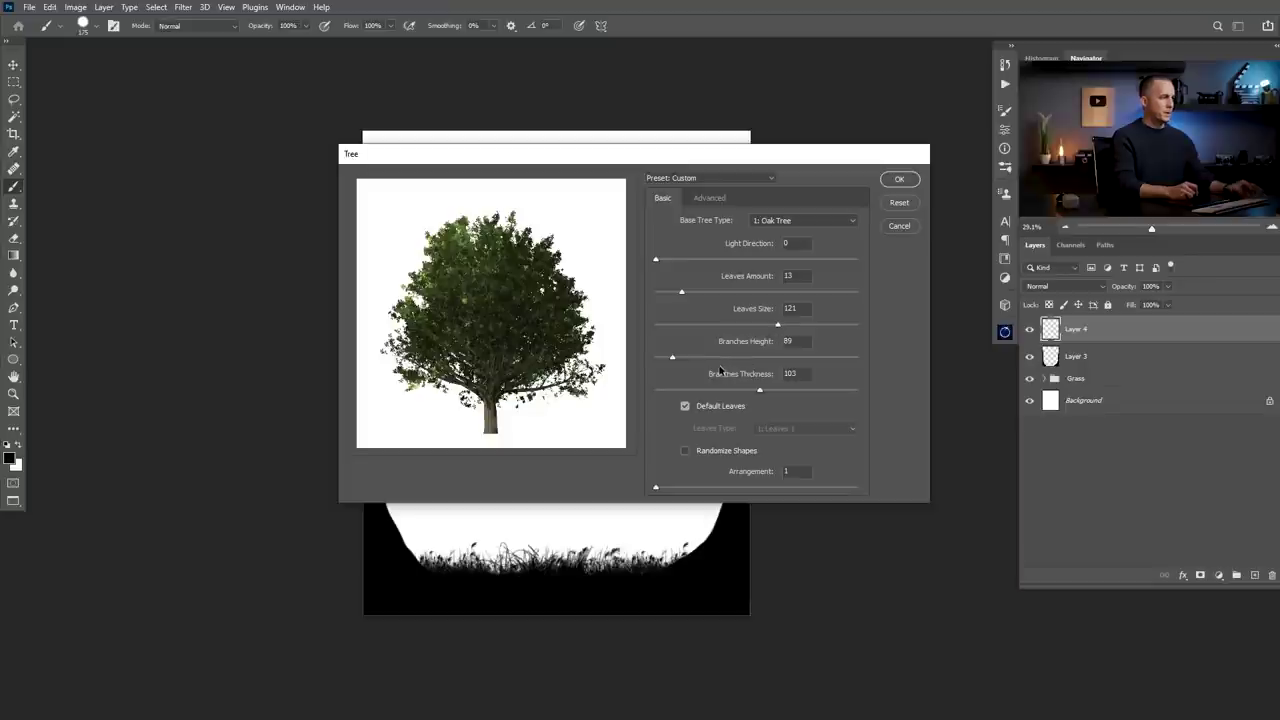
drag(673, 360, 684, 358)
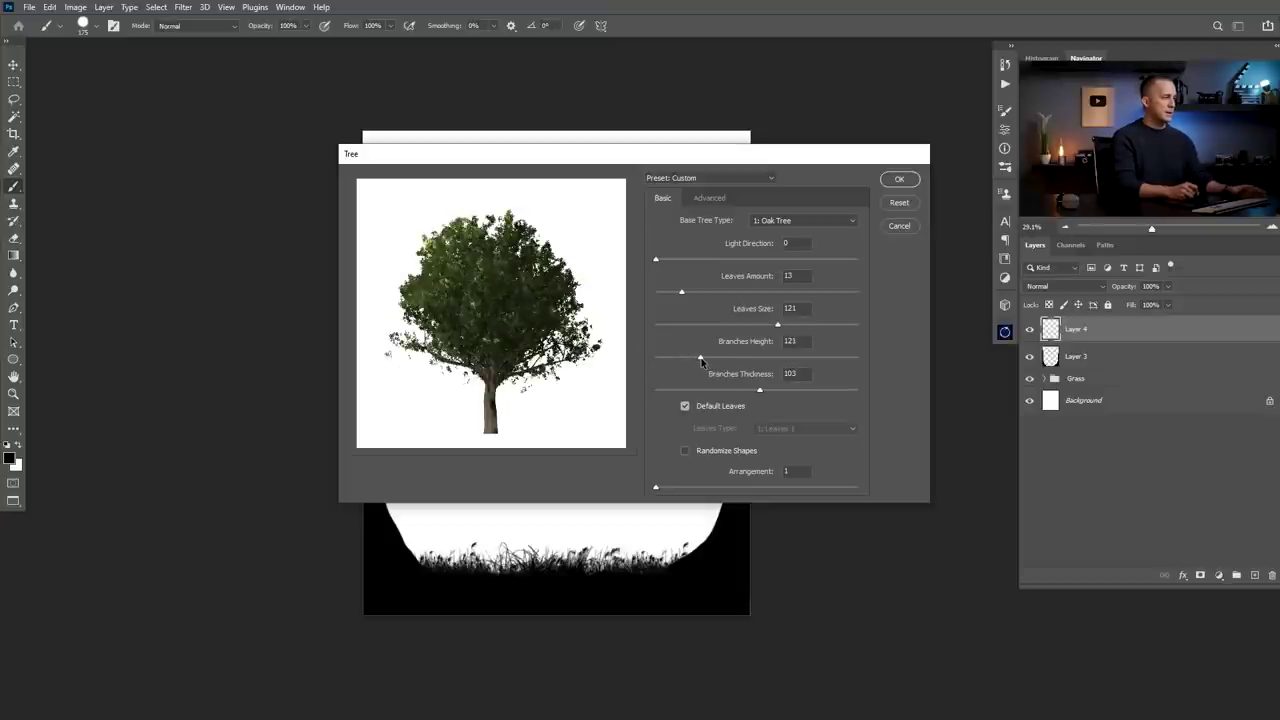
drag(700, 358, 710, 358)
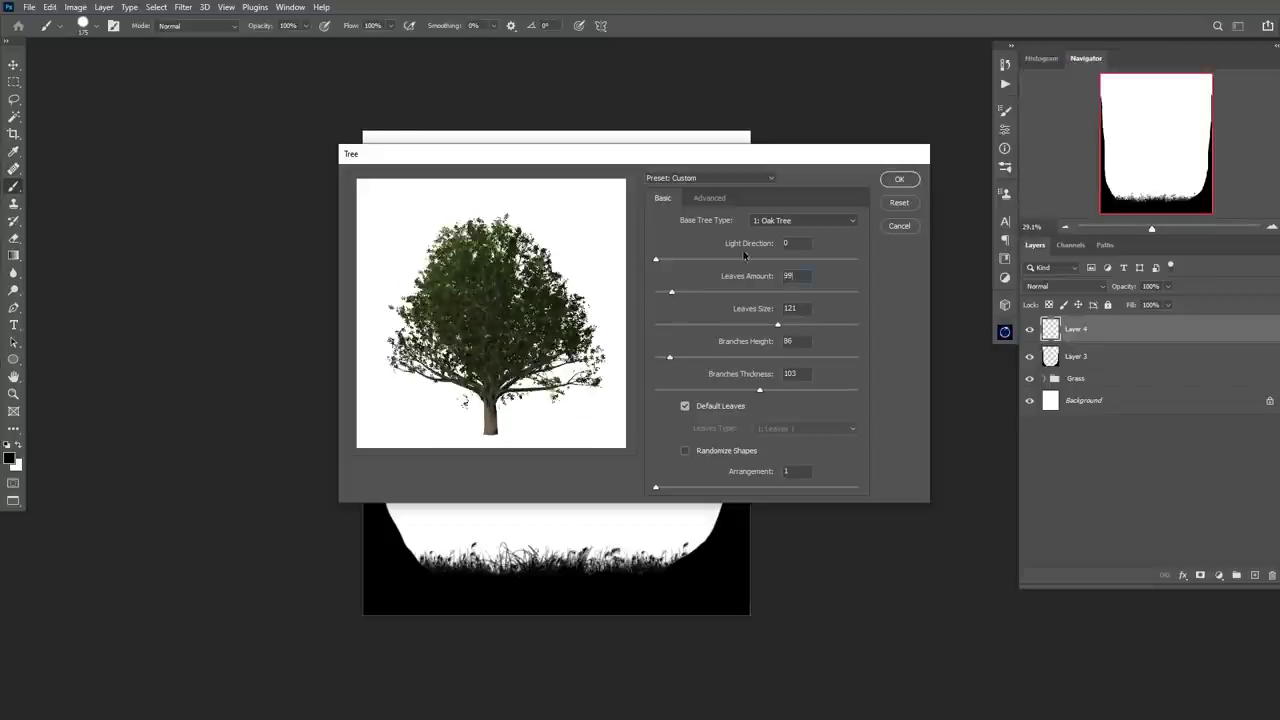
drag(684, 294, 680, 298)
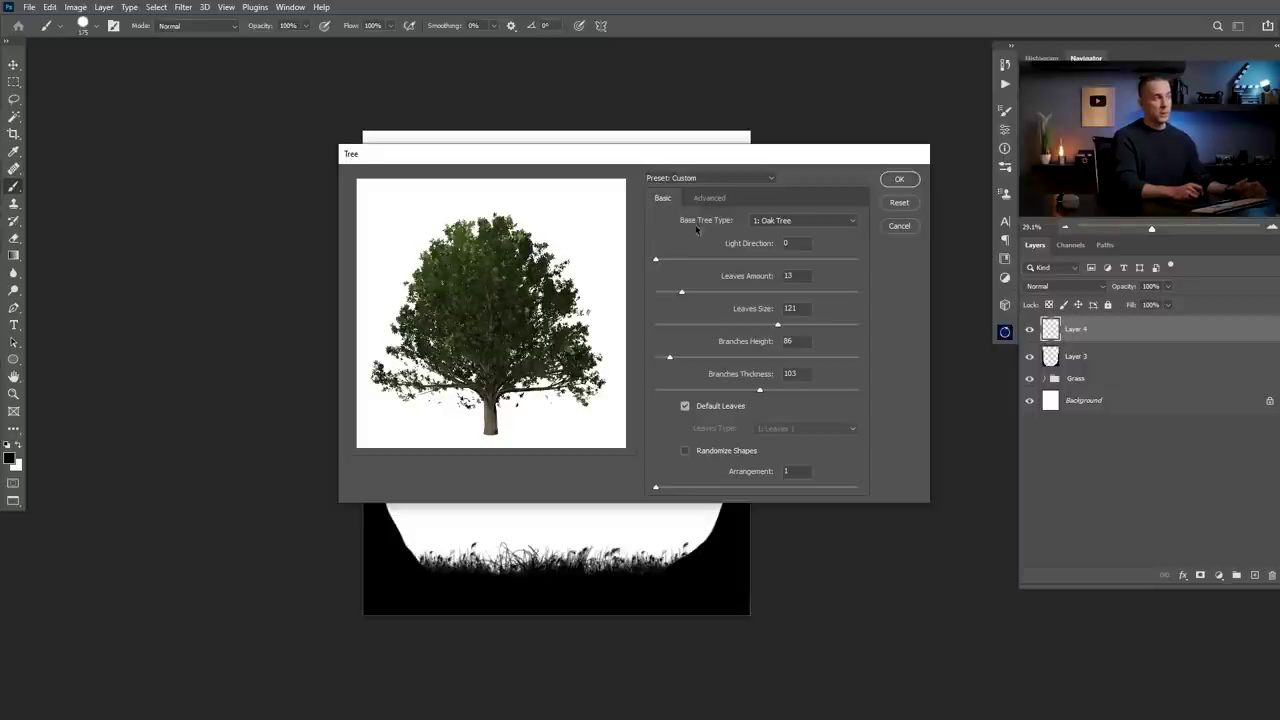
- Enable flat shading for both the branches and the leaves, and render the tree onto the layer
click(709, 197)
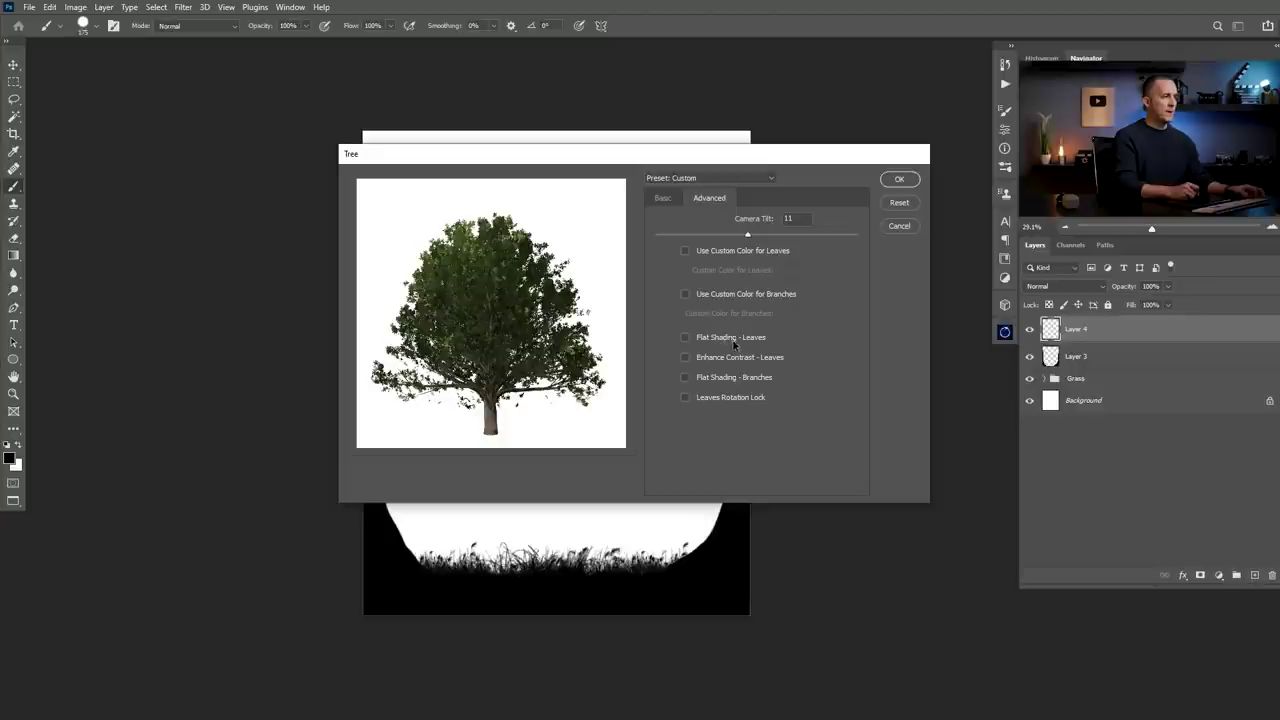
click(685, 378)
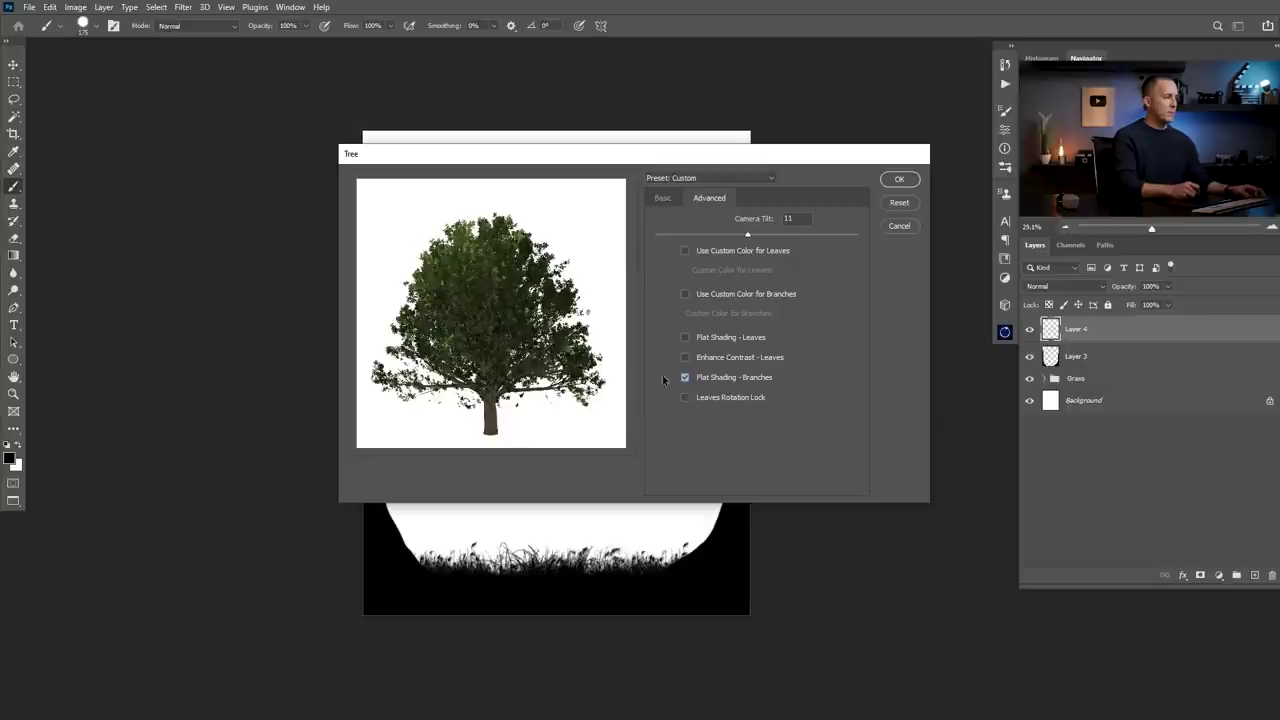
click(685, 338)
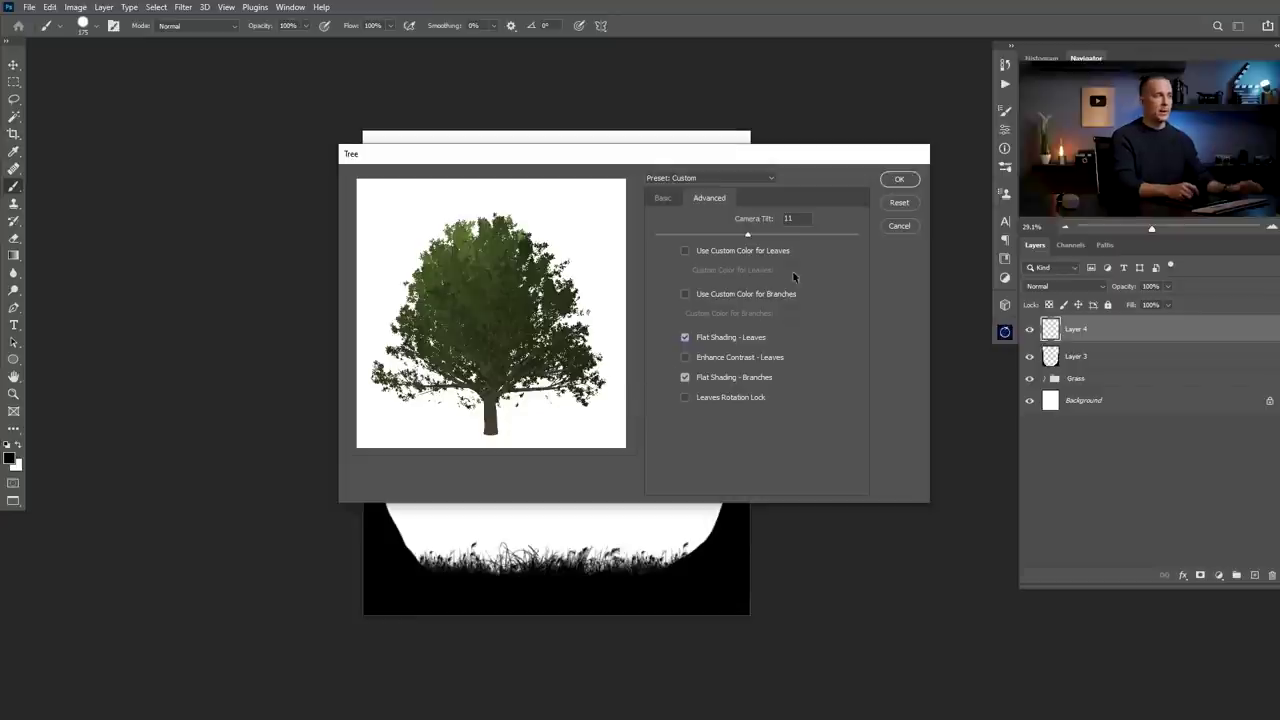
click(900, 180)
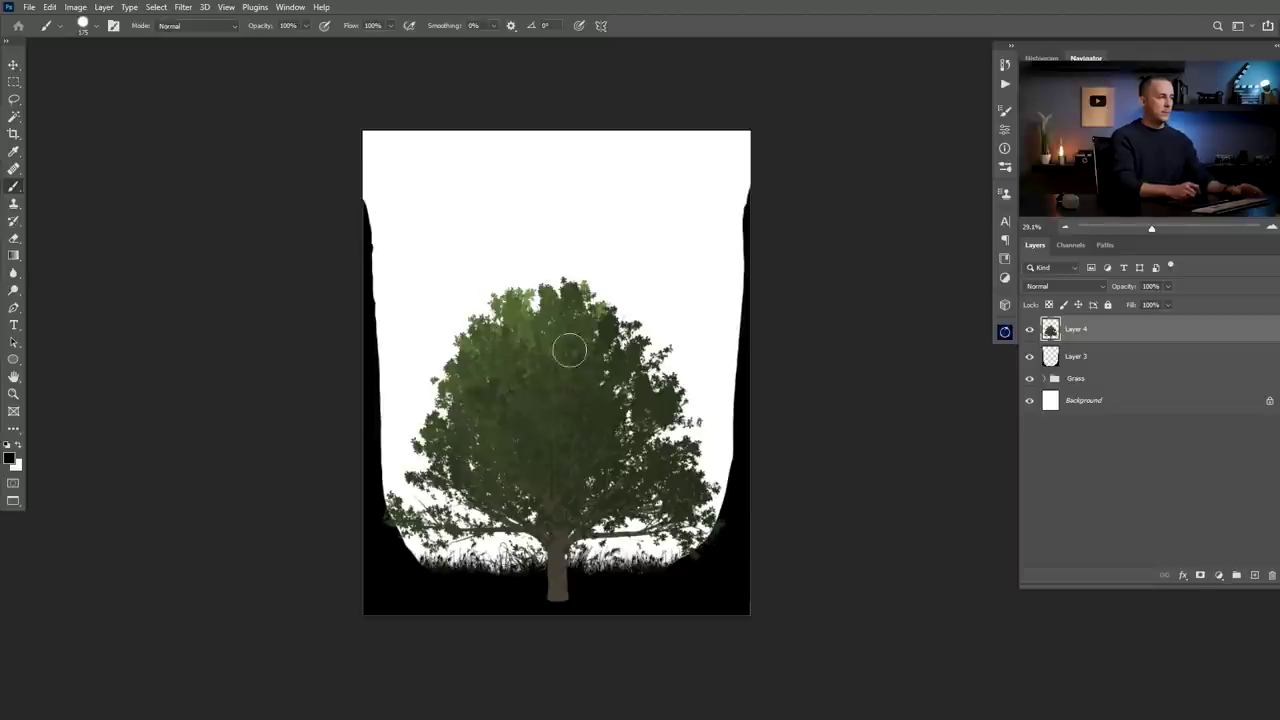
- Move the rendered tree up above the grass and fill its outline with black, leaving nothing selected
key(v)
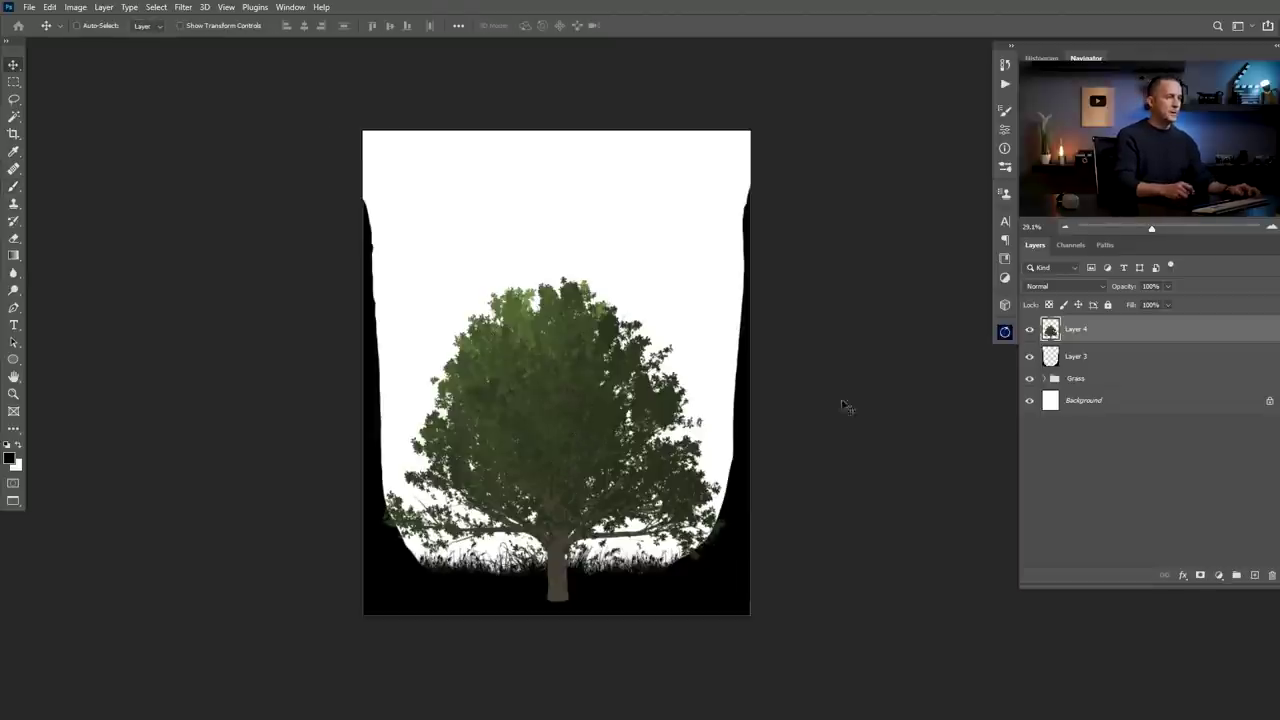
drag(576, 478, 577, 394)
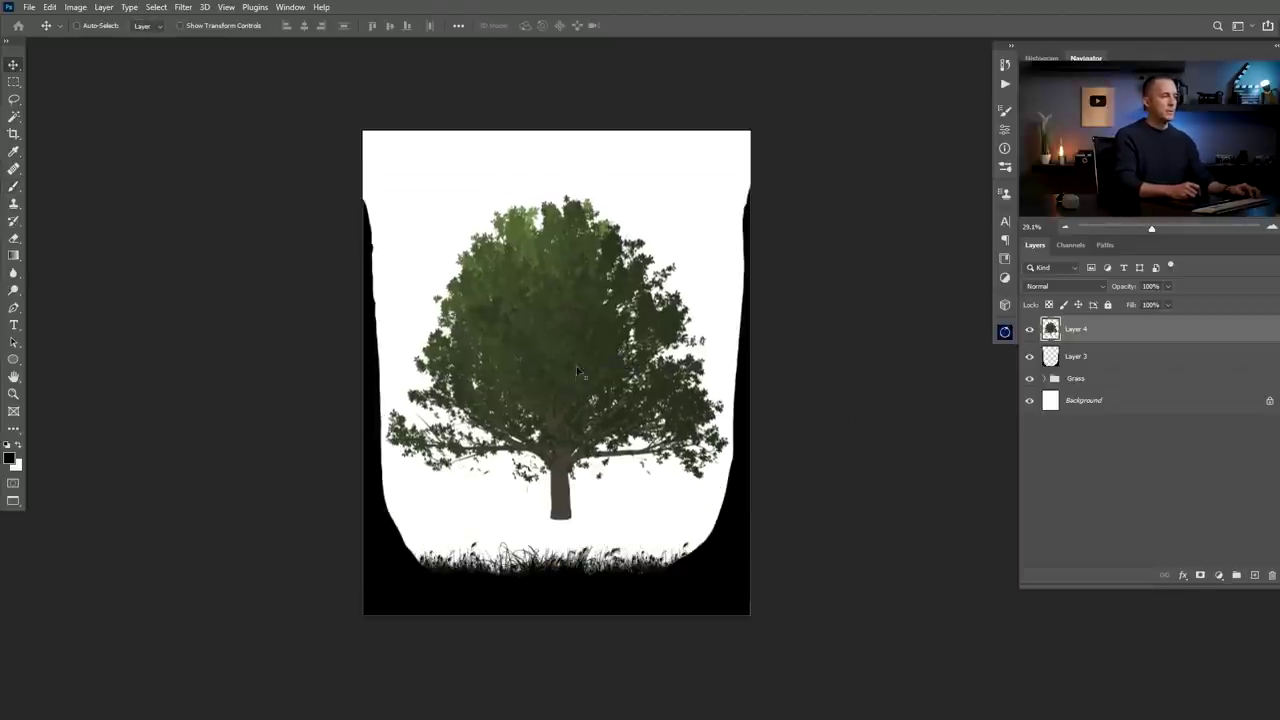
ctrl+click(1050, 330)
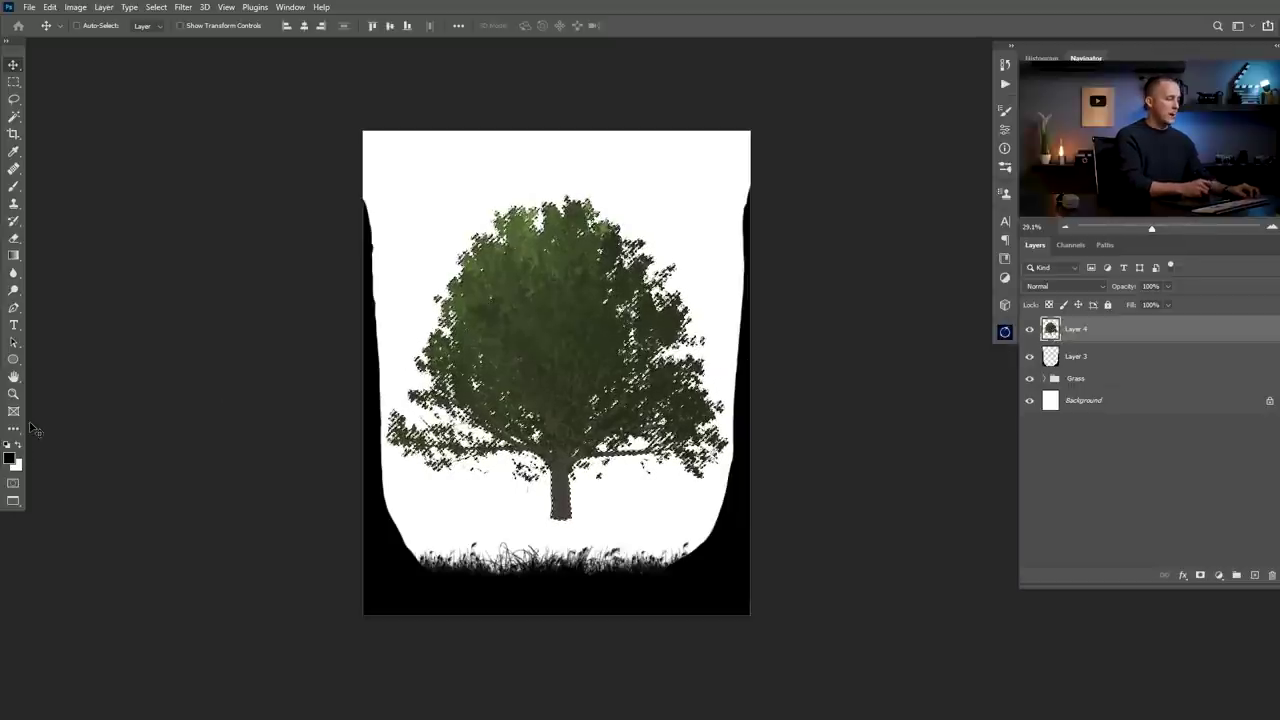
key(alt+BackSpace)
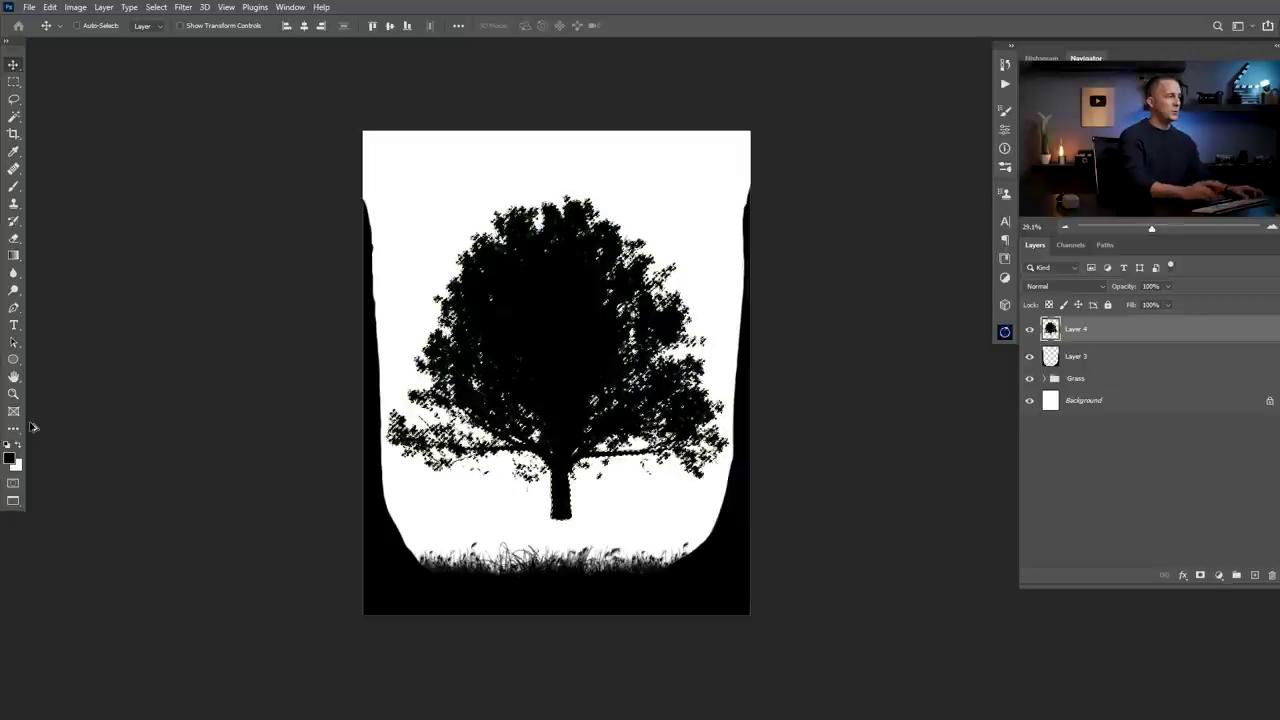
key(ctrl+d)
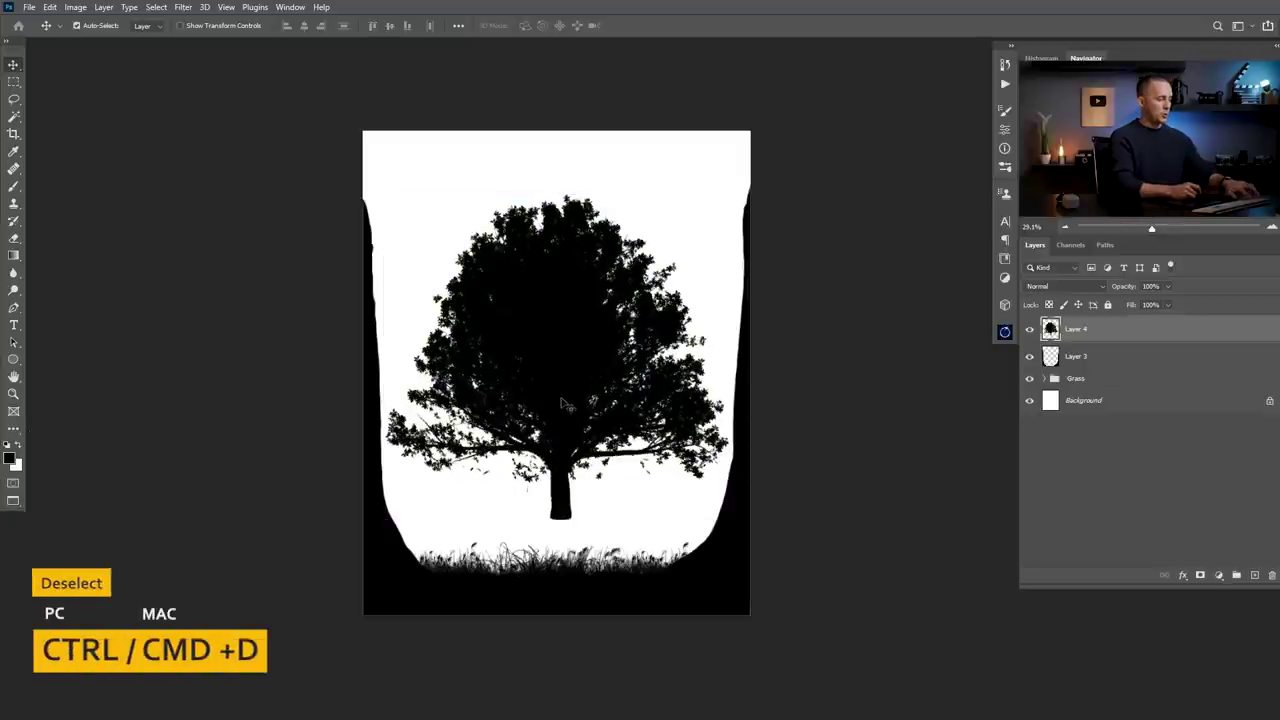
- Enlarge the black tree to about 136% and place it over the canvas's upper-right corner with its branches reaching inward
key(ctrl+t)
drag(726, 194, 789, 135)
drag(548, 464, 742, 234)
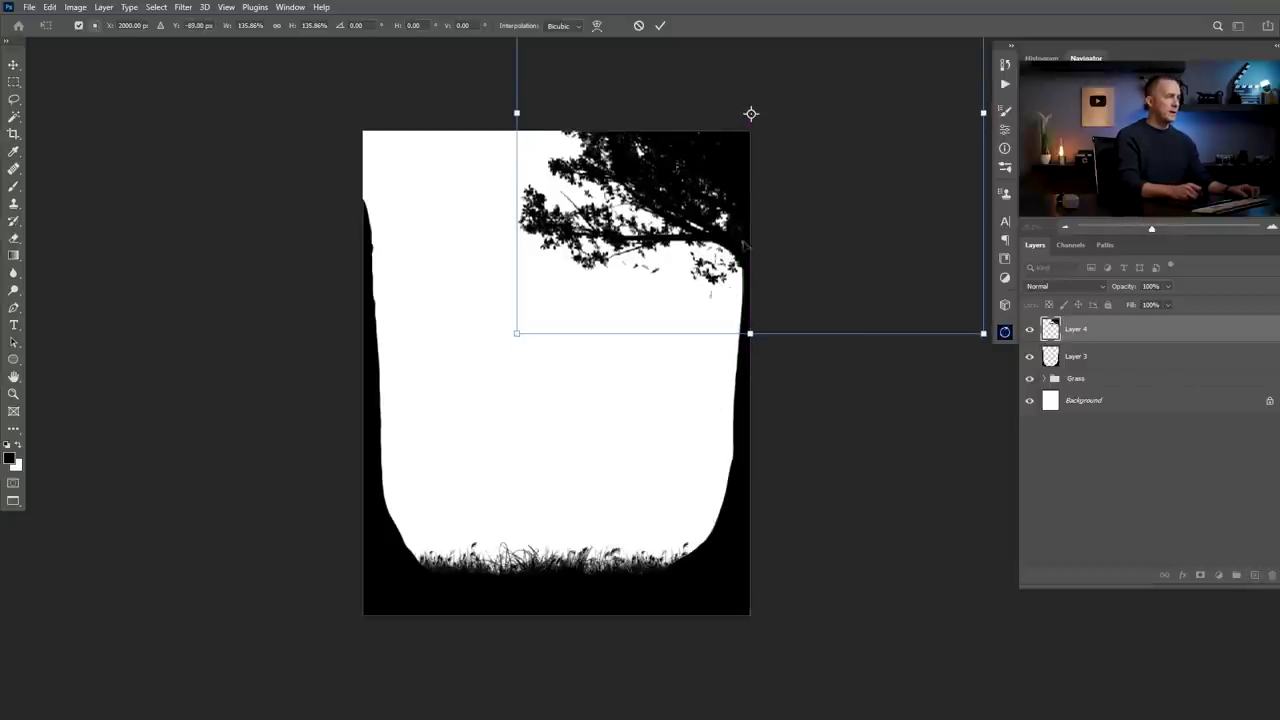
mouse_move(706, 184)
mouse_down()
mouse_move(705, 150)
mouse_move(702, 162)
mouse_up()
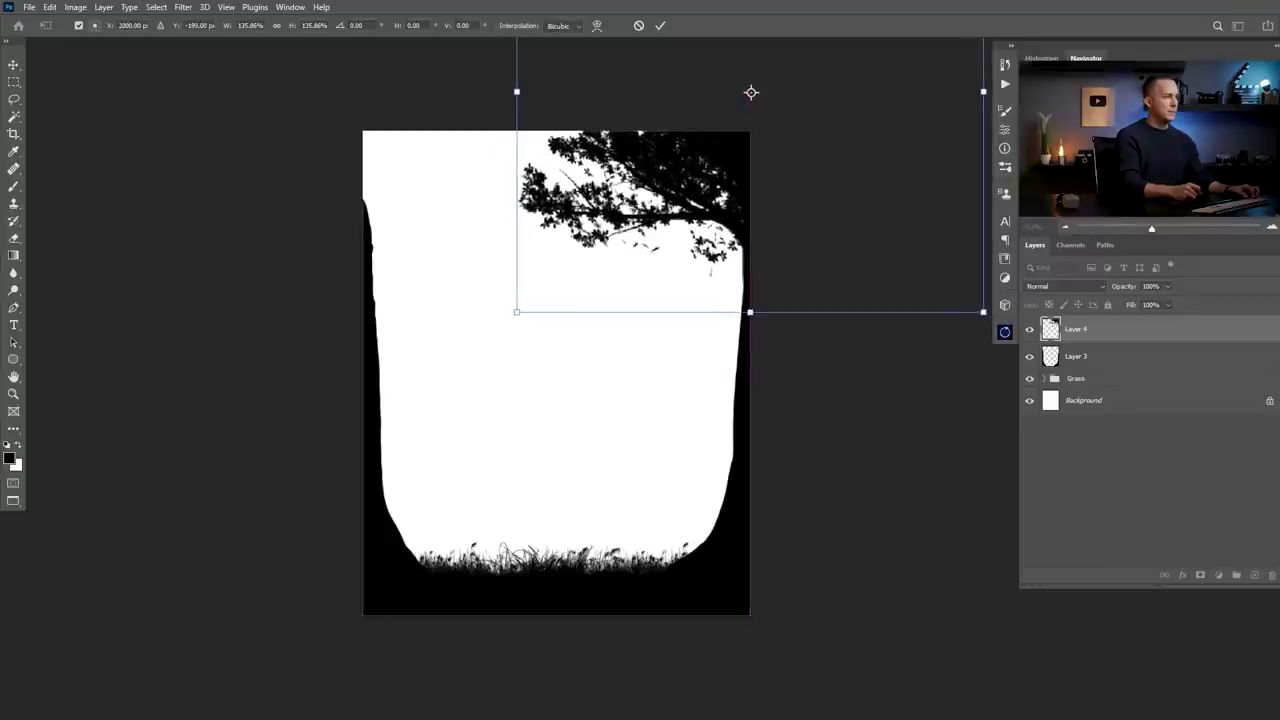
mouse_move(515, 94)
mouse_down()
mouse_move(474, 92)
mouse_move(510, 92)
mouse_up()
key(ctrl+z)
key(Return)
- Stretch the black tree in the canvas's upper-right corner vertically to about 107% of its height
drag(730, 314, 614, 389)
drag(626, 346, 617, 337)
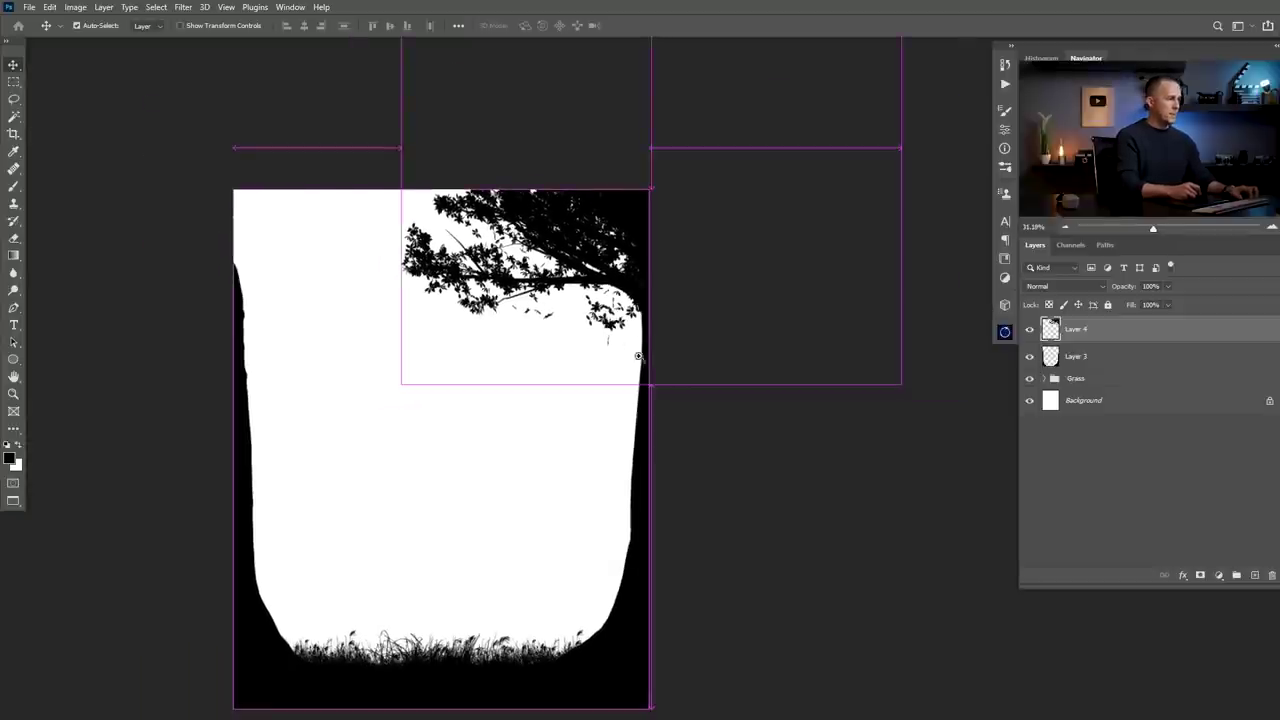
key(t)
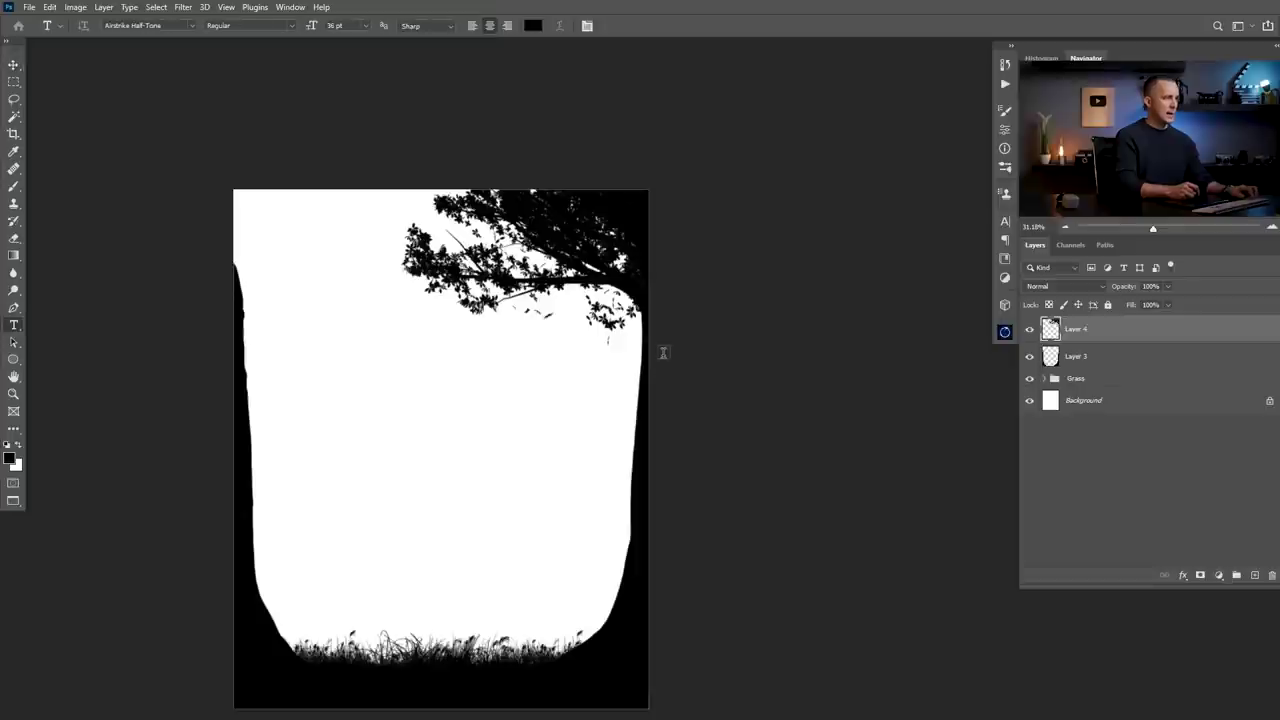
key(ctrl+t)
drag(652, 383, 651, 416)
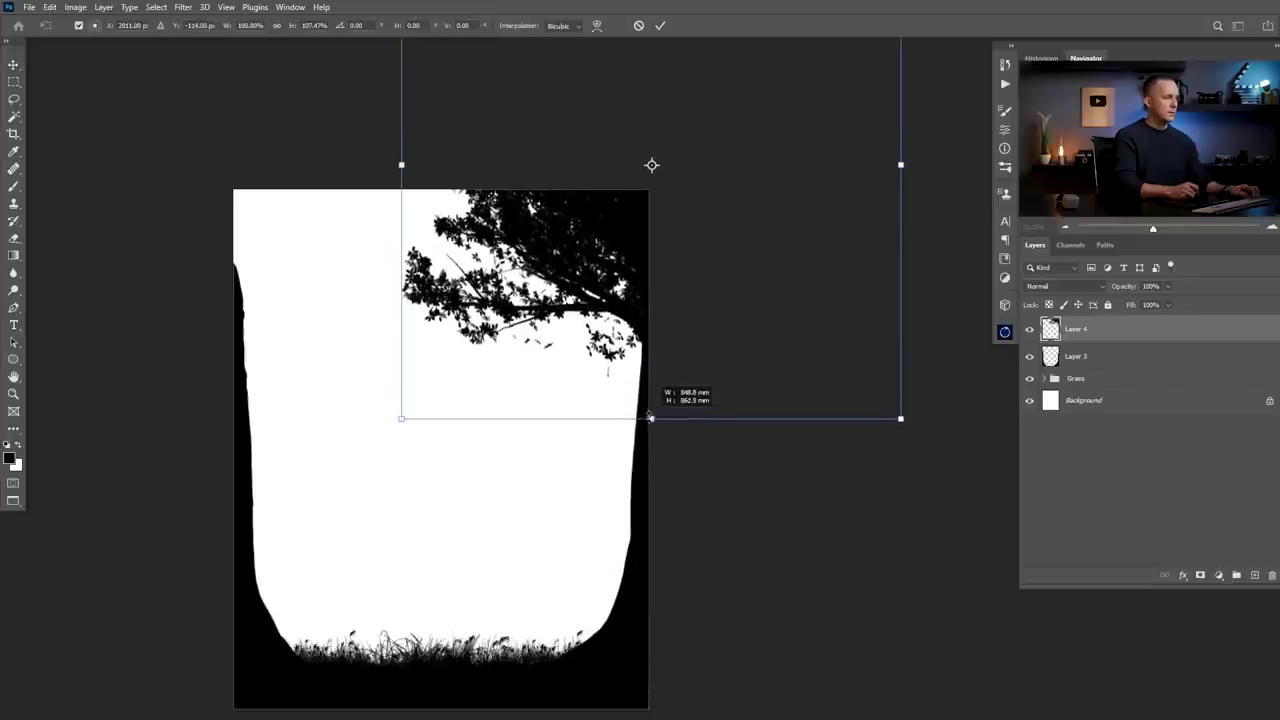
- Warp the upper-right tree so its trunk meets the dark side framing and its branches reach further inward
right_click(631, 280)
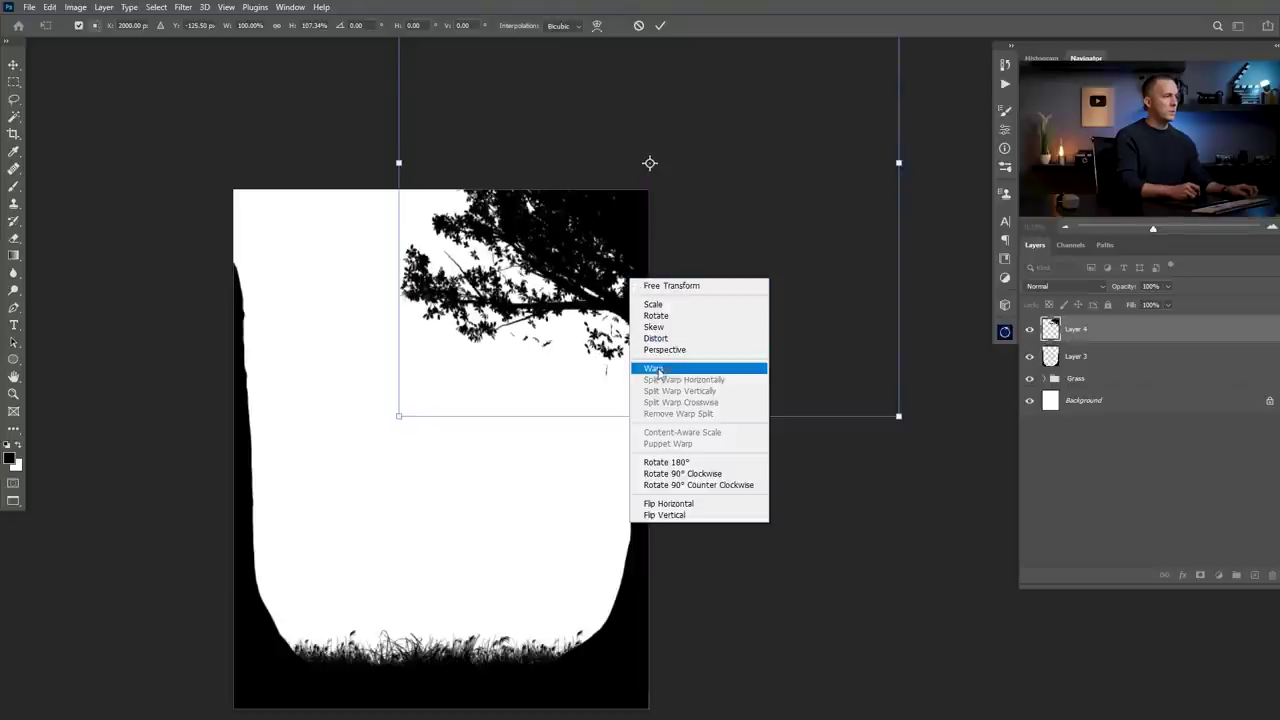
click(653, 368)
drag(605, 369, 648, 408)
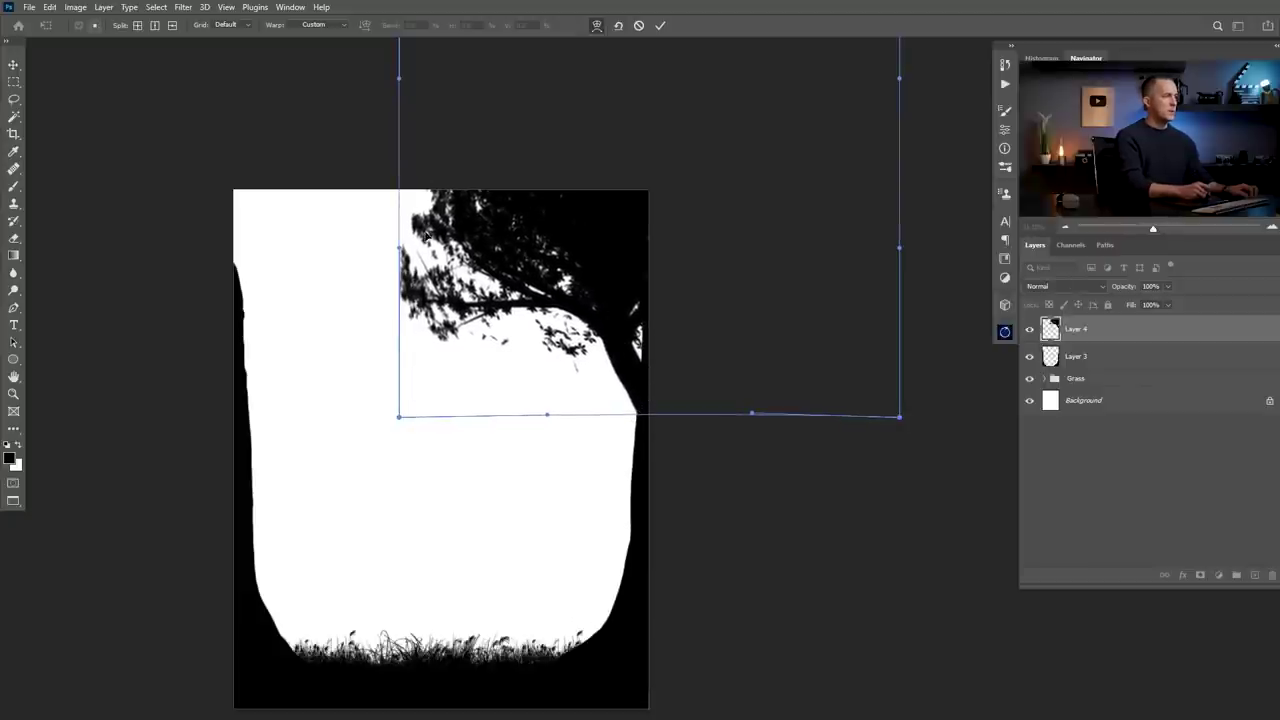
drag(396, 284, 326, 280)
drag(436, 272, 478, 268)
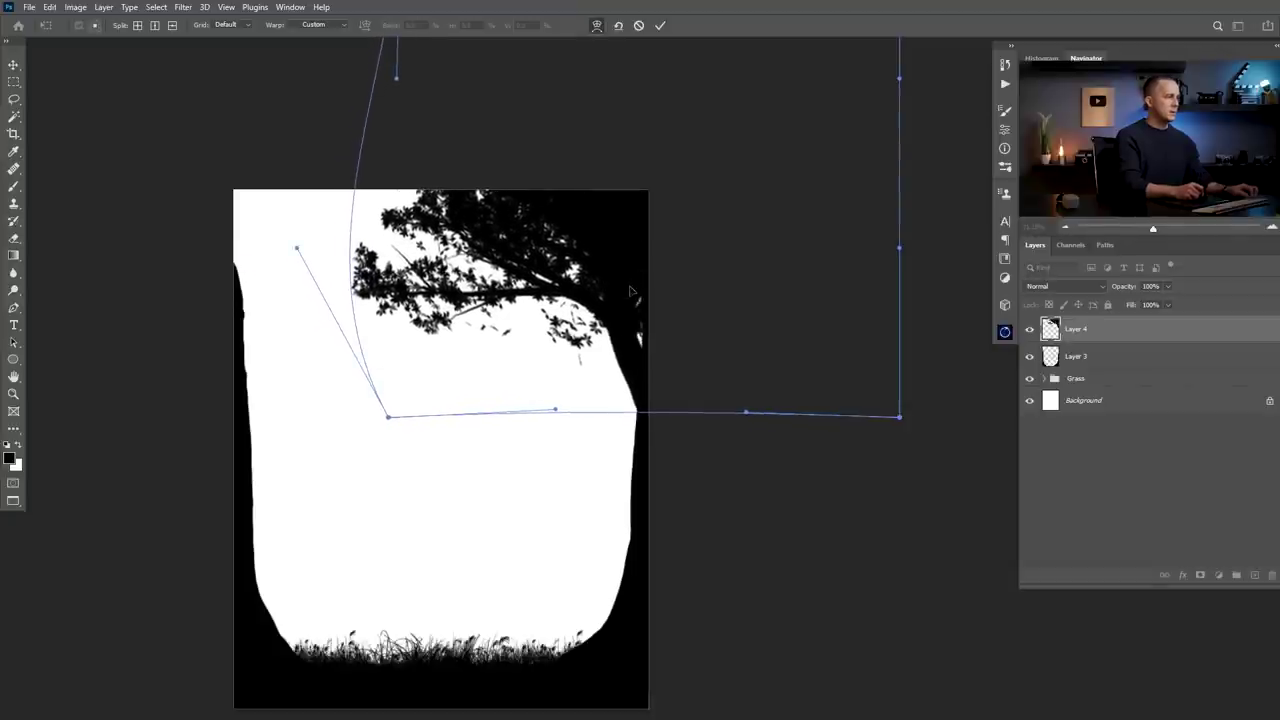
- Refine the warp by raising the branches and reshaping the trunk along the canvas edge, and apply the transformation
drag(630, 291, 632, 326)
drag(640, 404, 635, 430)
drag(460, 301, 474, 296)
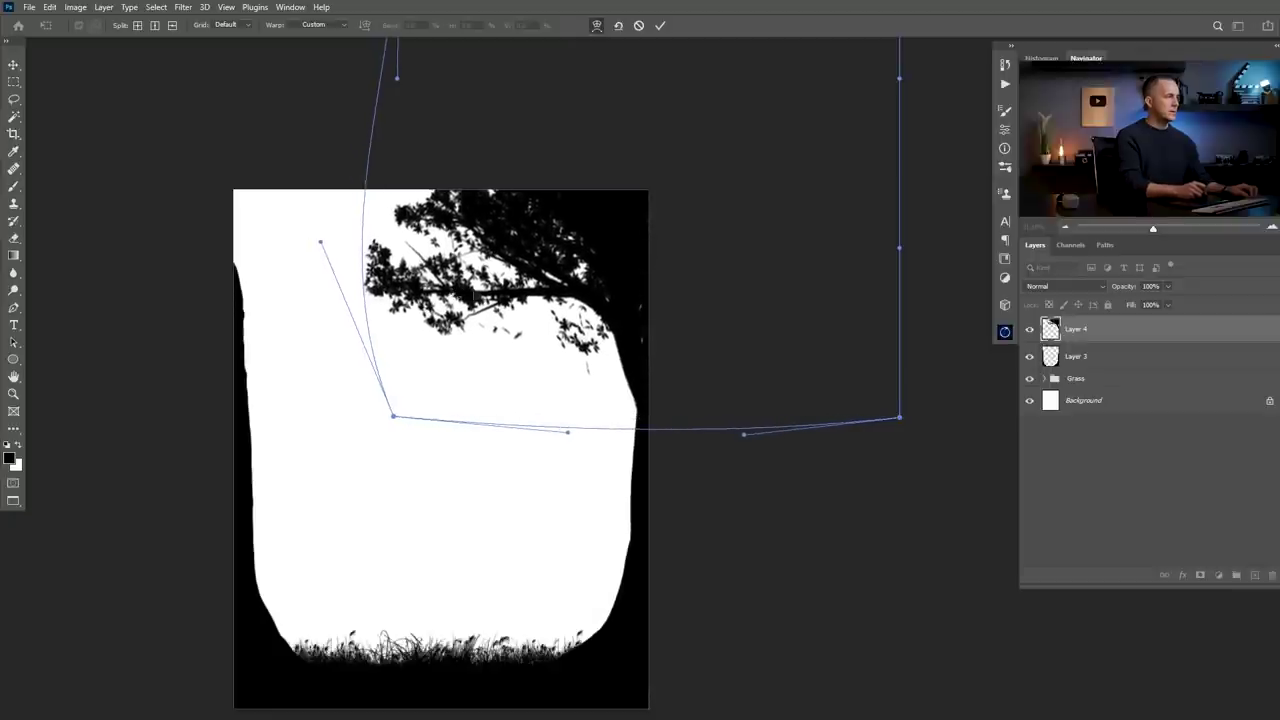
drag(600, 292, 604, 298)
drag(379, 271, 391, 268)
drag(554, 267, 558, 236)
drag(614, 268, 608, 260)
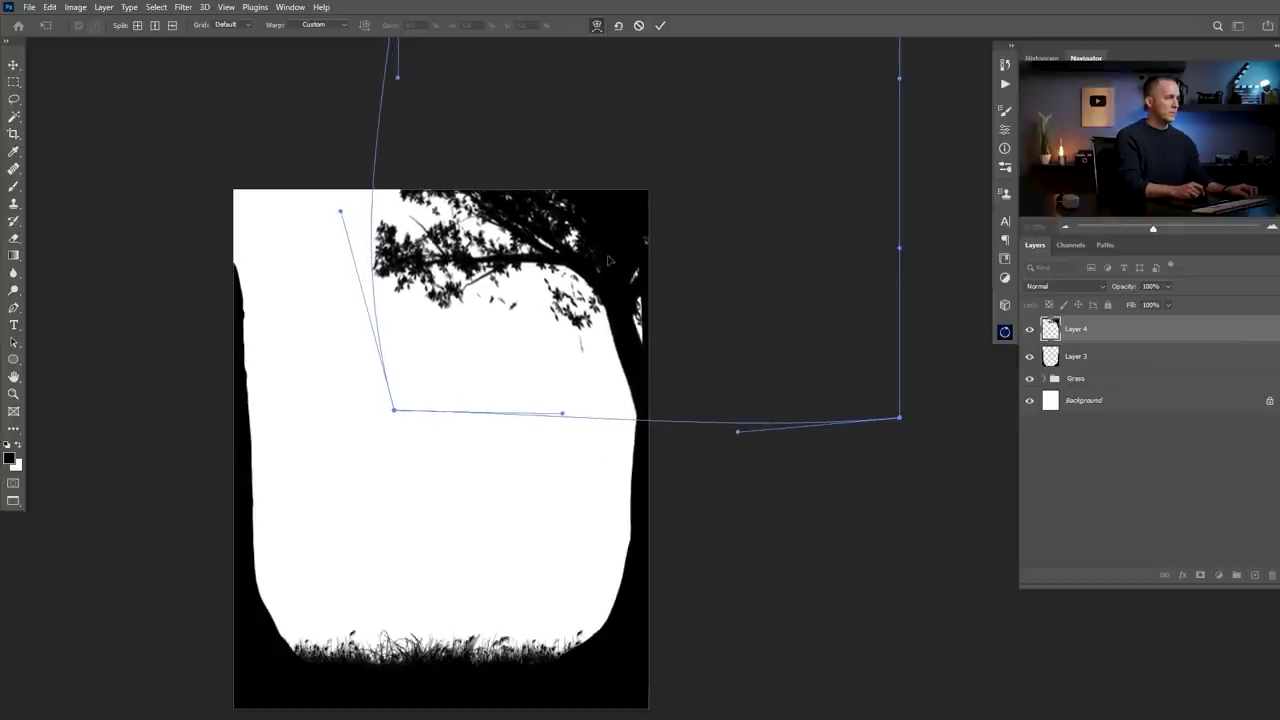
drag(428, 268, 440, 265)
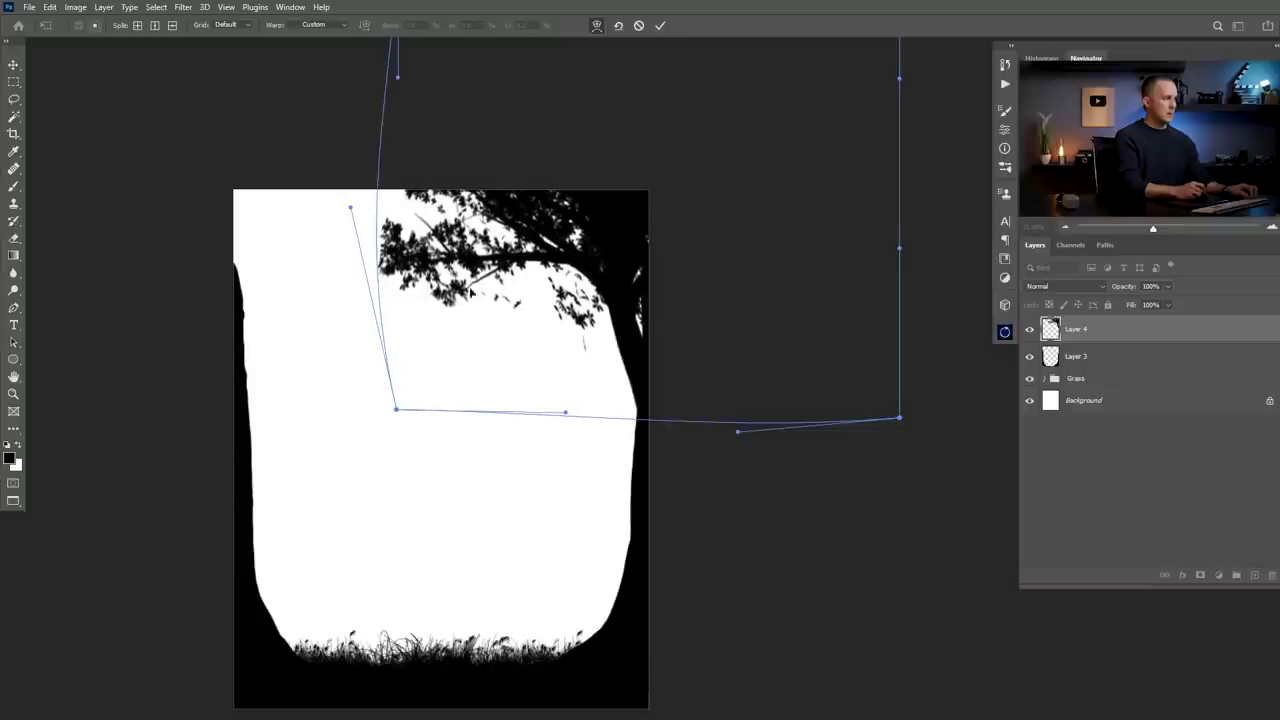
key(Return)
key(Return)
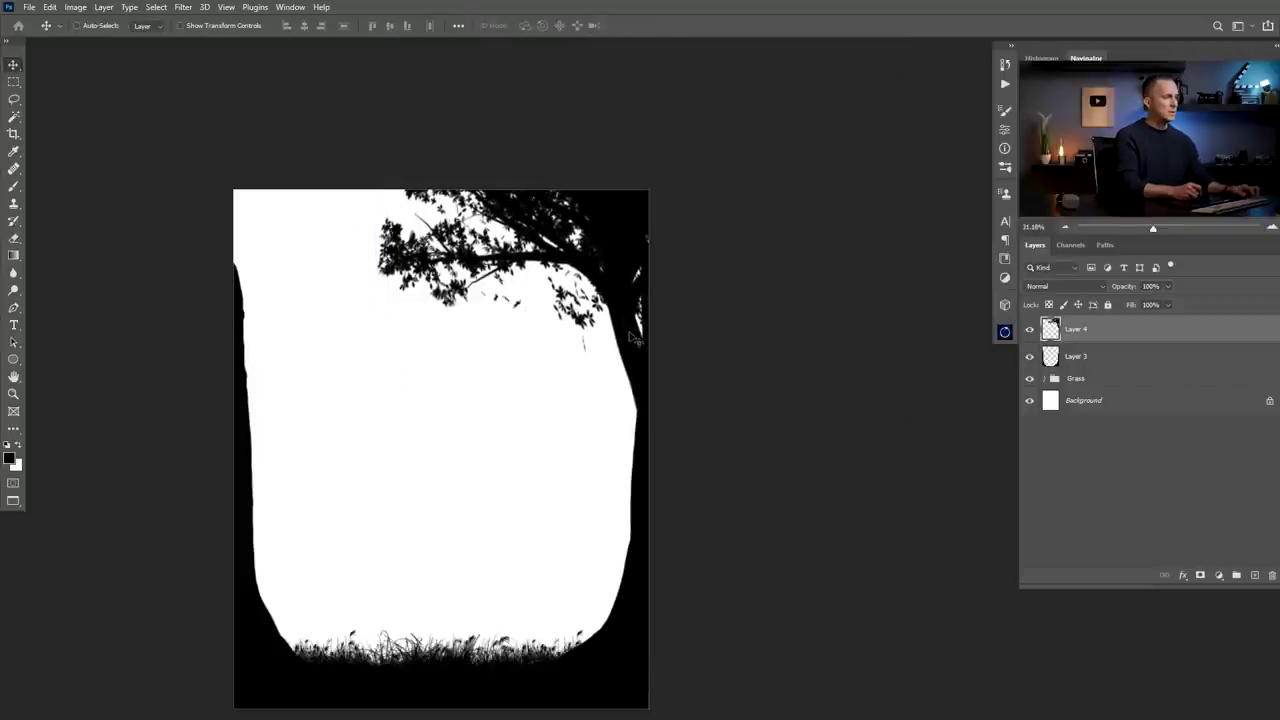
- Nudge the warped tree slightly and paint black over its joint with the side framing to form one continuous trunk
key(Left)
key(Left)
key(Left)
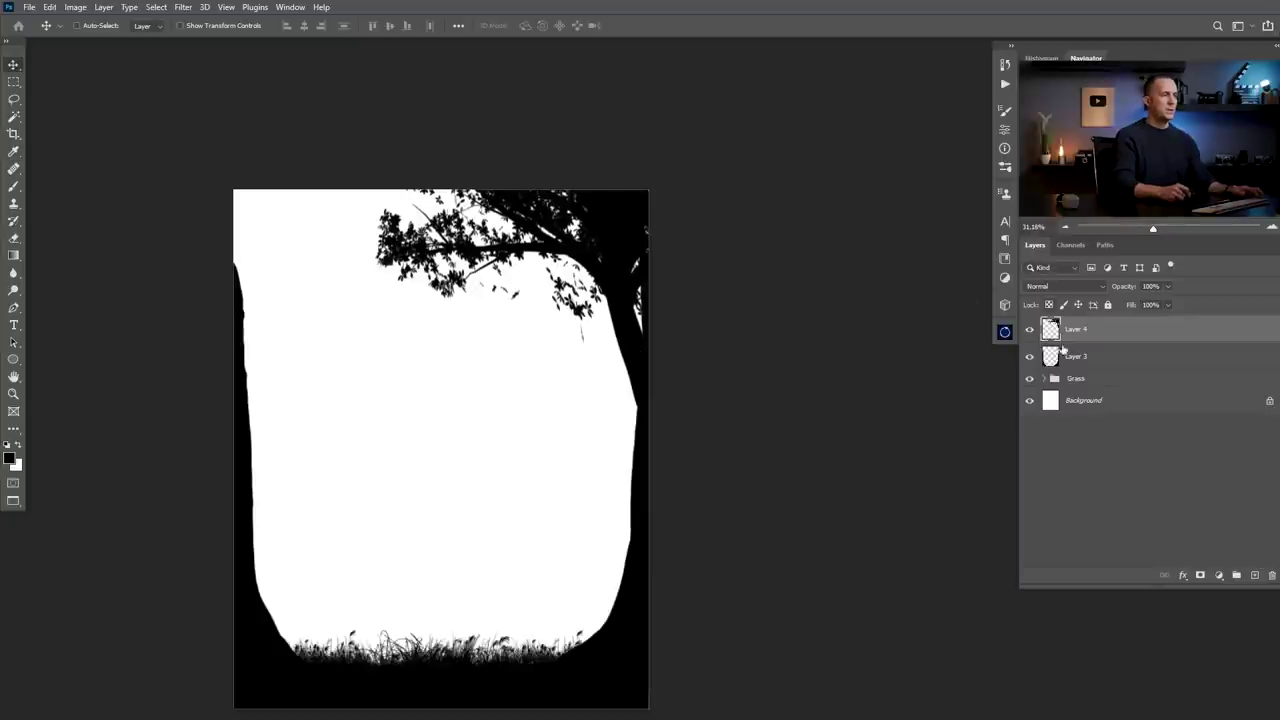
key(b)
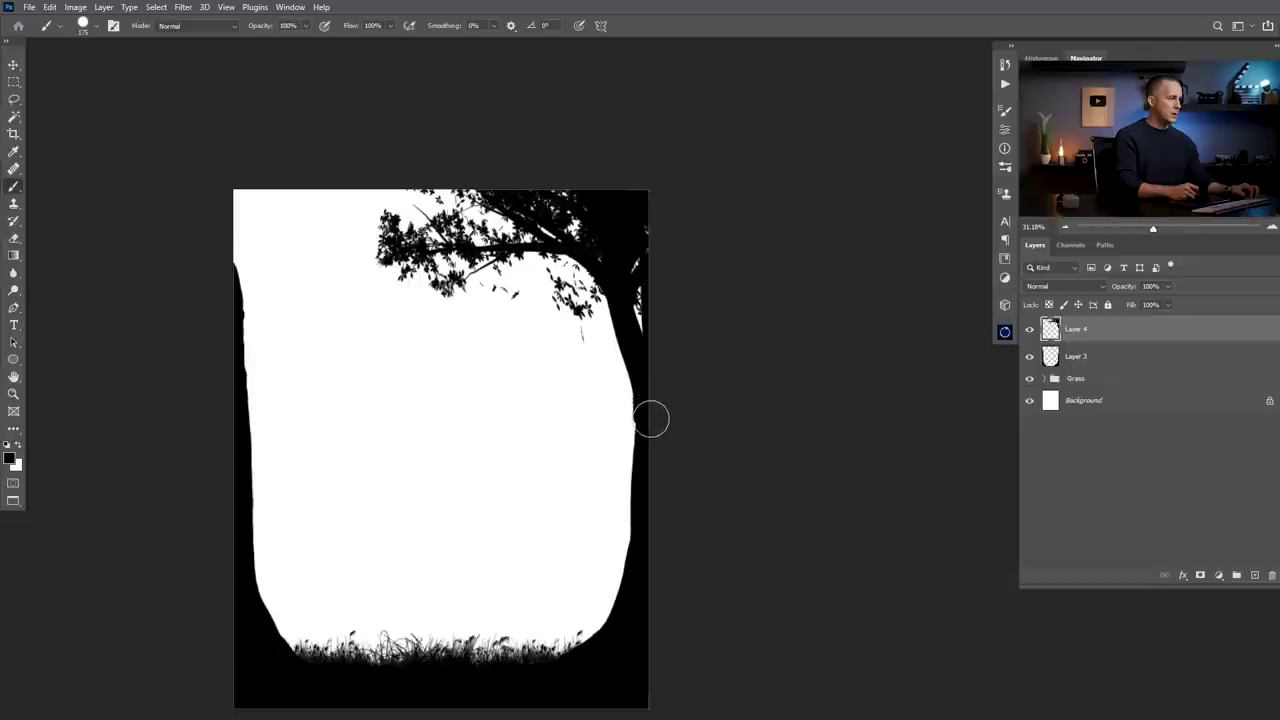
drag(647, 433, 651, 512)
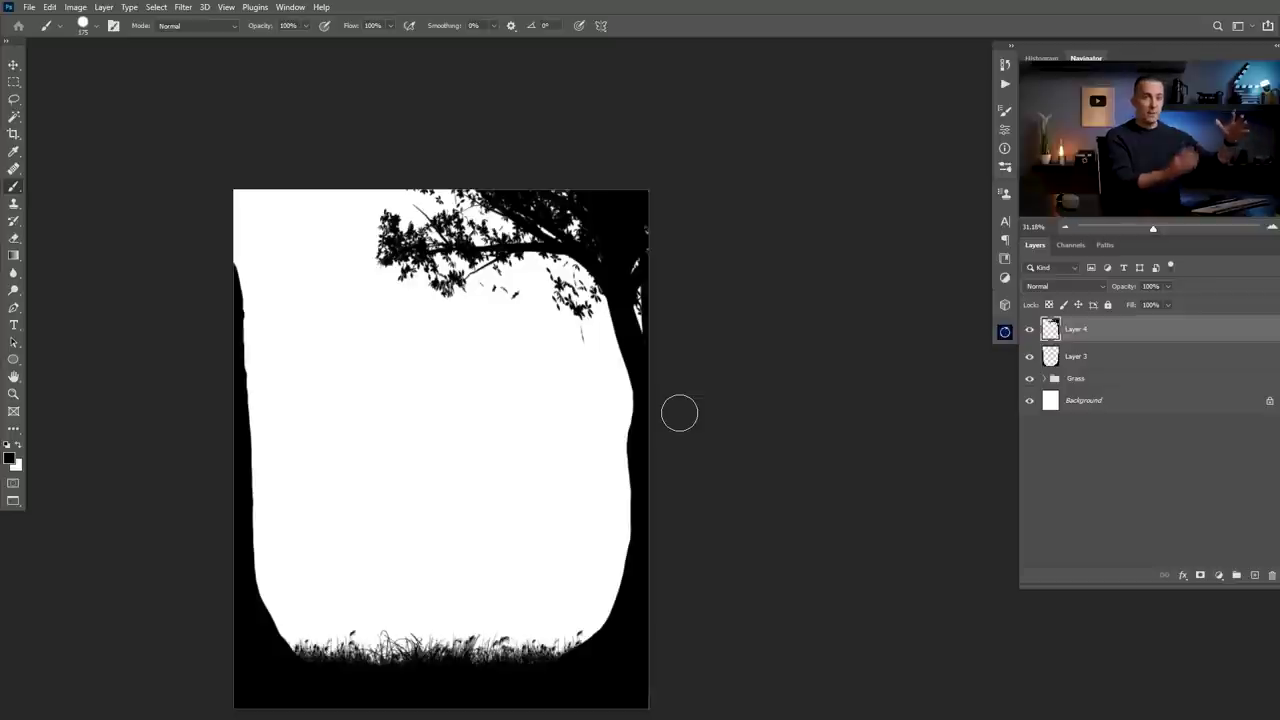
- Render an Oak Tree with increased Branches Height on a new layer and move it up above the grass
click(1256, 577)
click(186, 8)
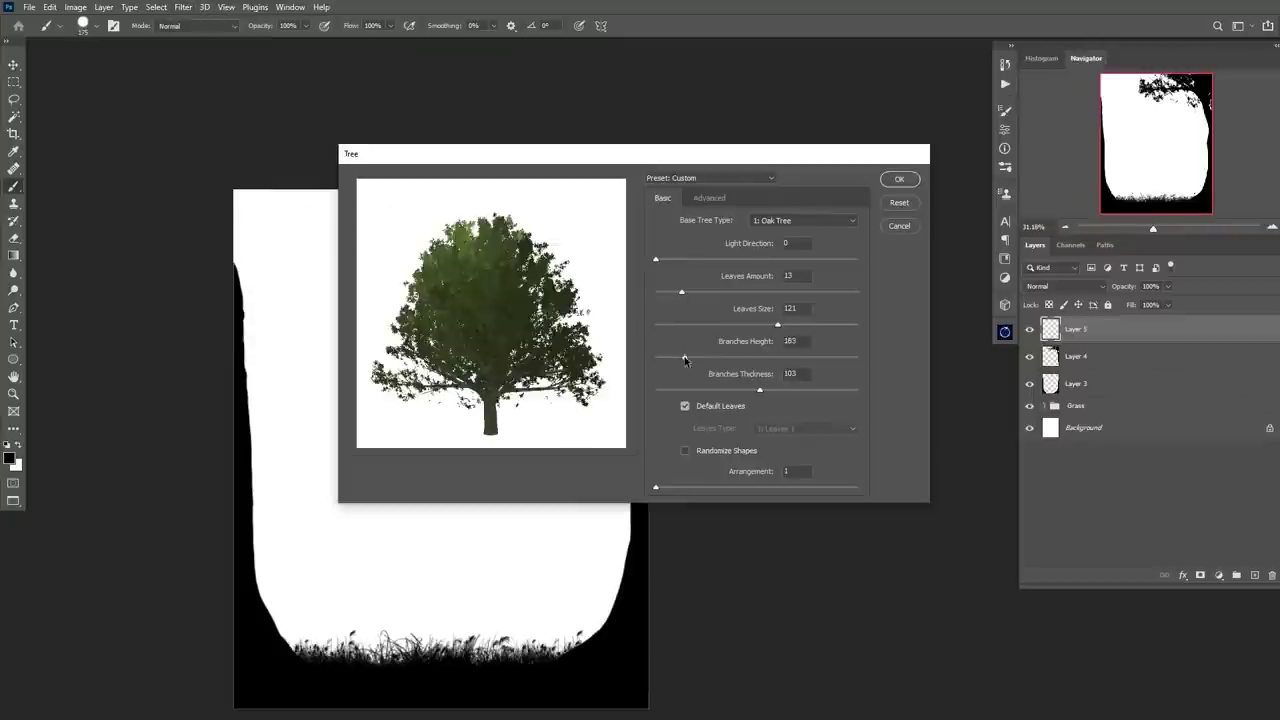
drag(685, 357, 783, 357)
key(Return)
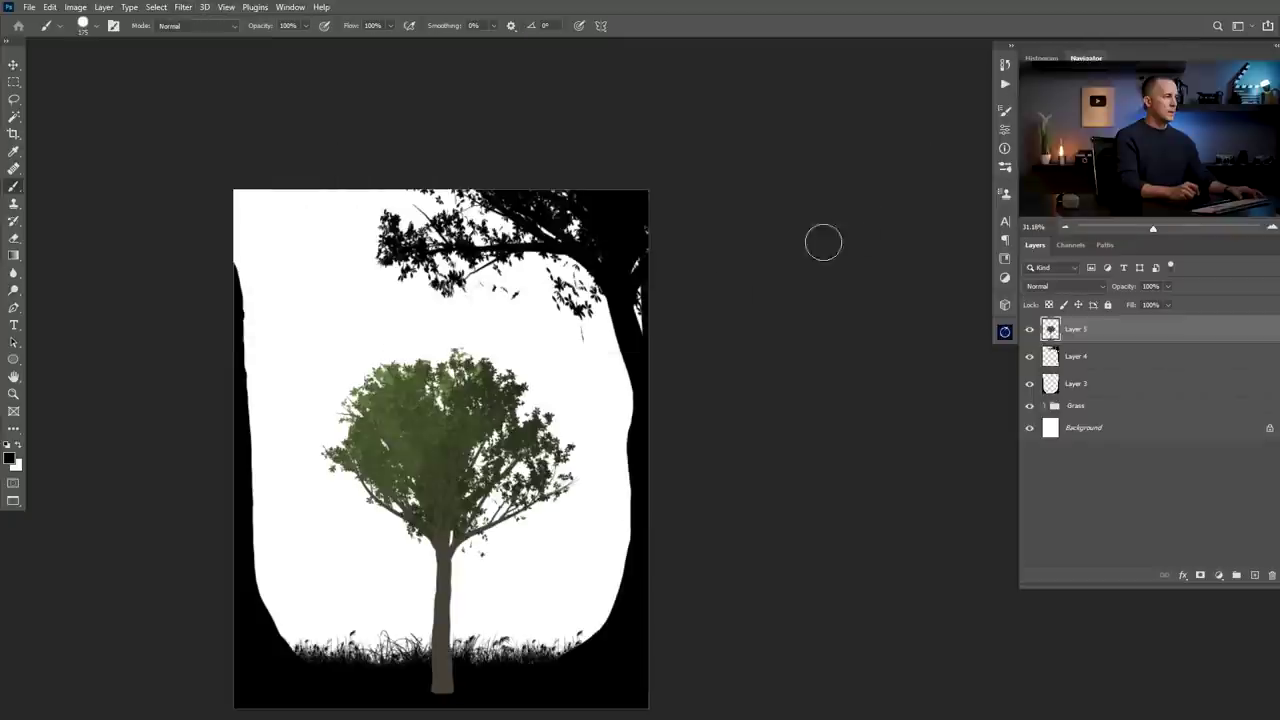
key(v)
drag(441, 523, 414, 426)
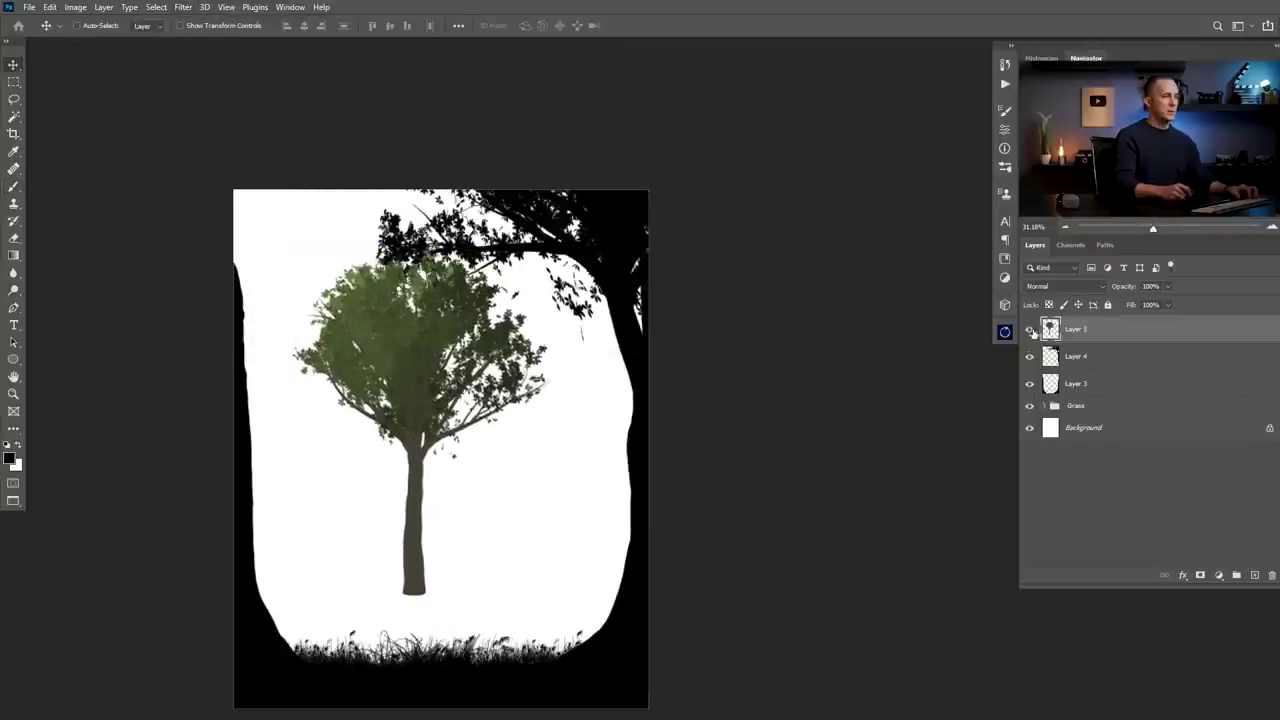
ctrl+click(1050, 329)
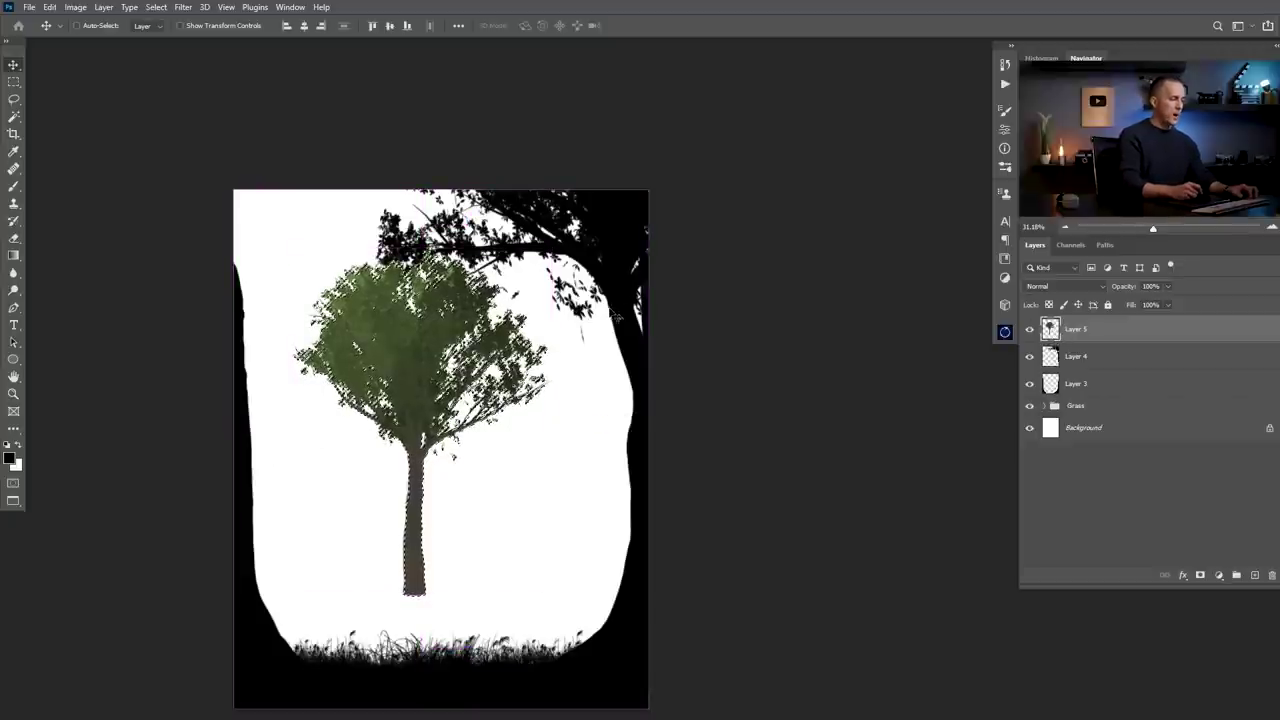
key(ctrl)
key(ctrl+d)
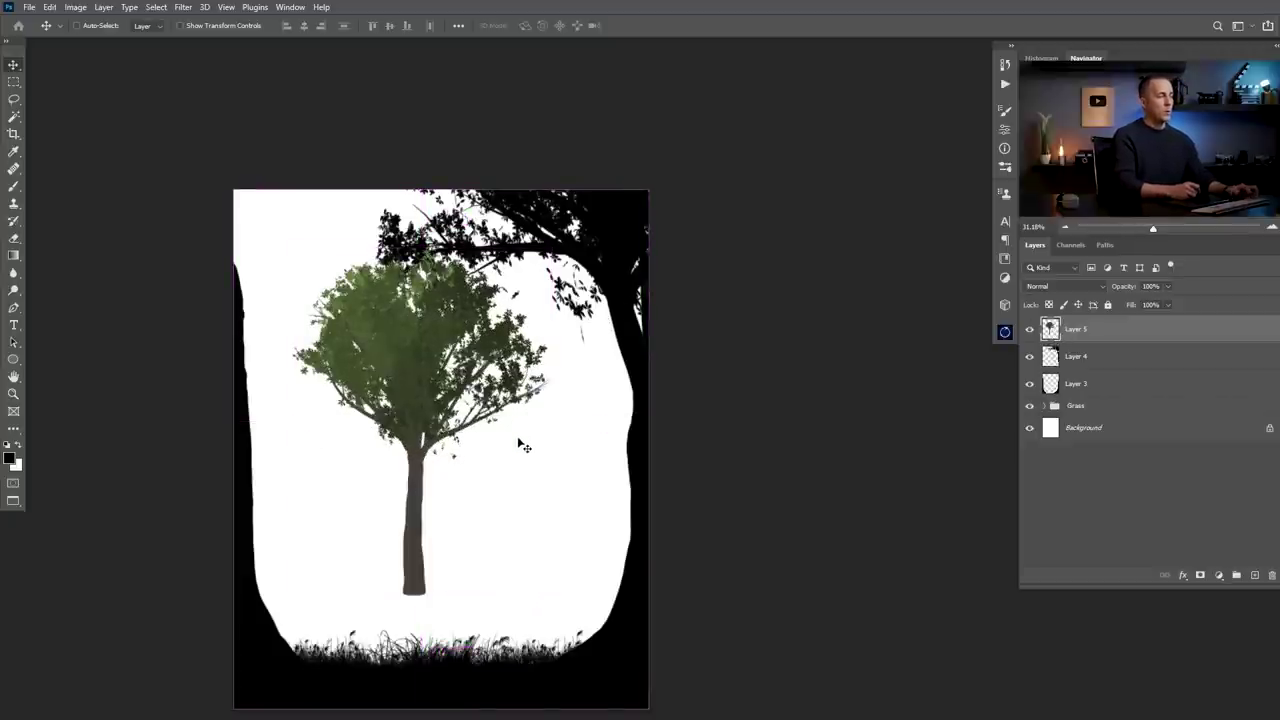
- Turn the new green tree black with Hue/Saturation by setting its Lightness to -100
key(ctrl+u)
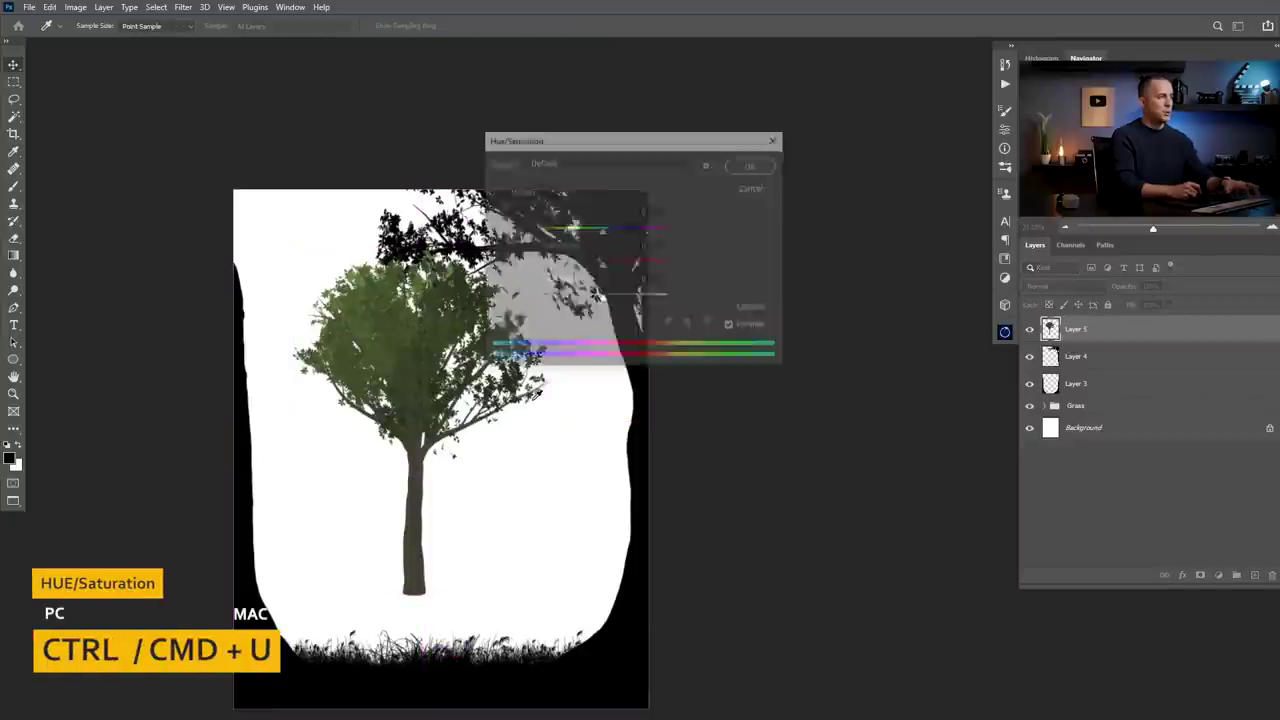
drag(667, 147, 809, 192)
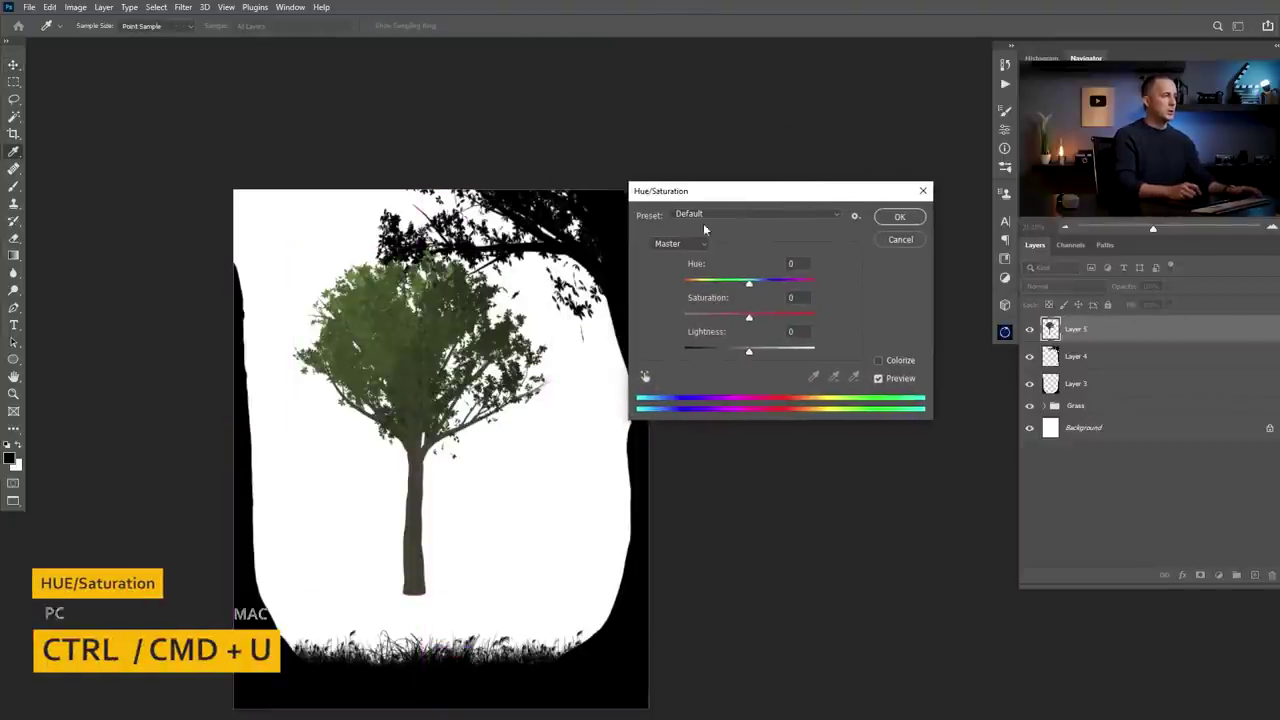
drag(747, 355, 666, 348)
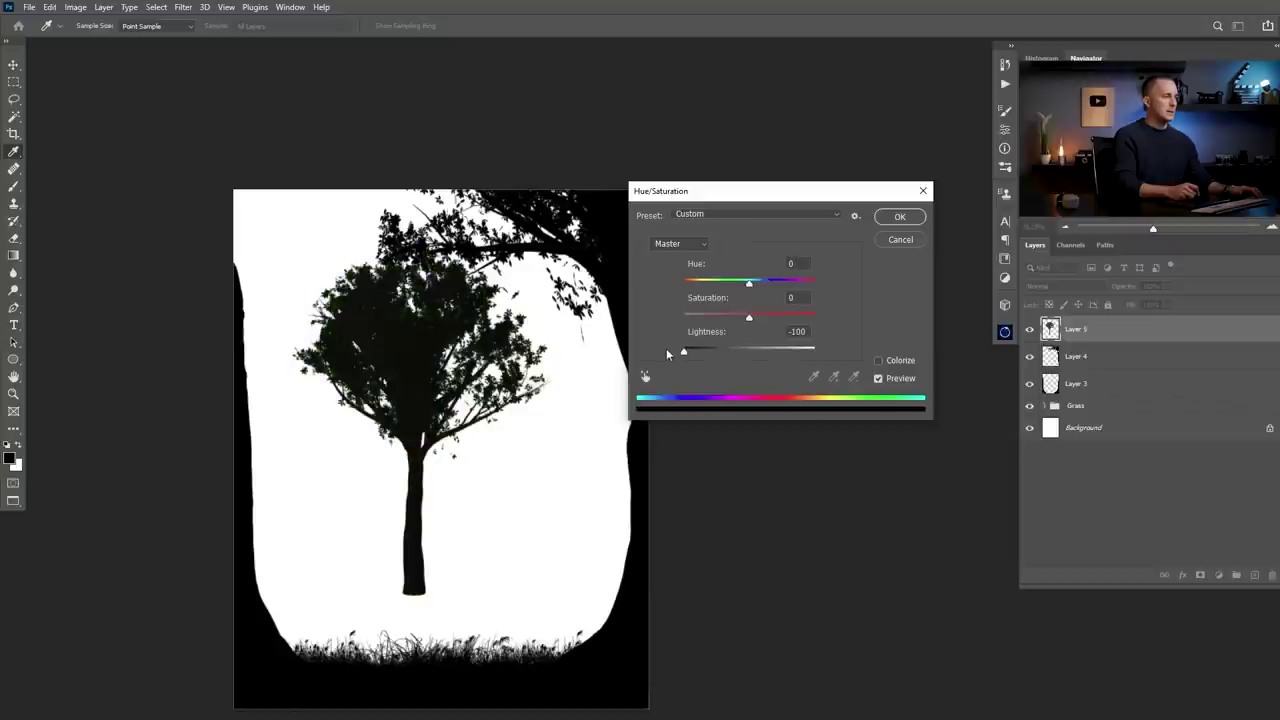
click(884, 220)
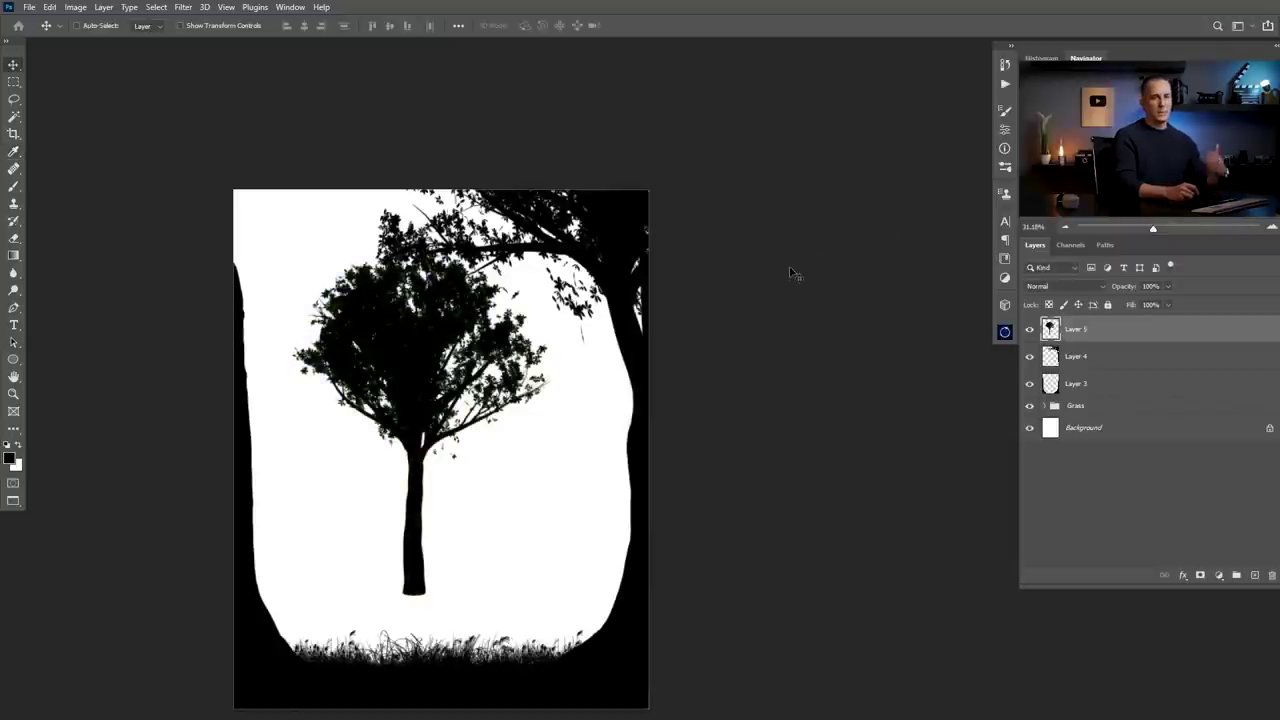
- Move the second black tree over the canvas's upper-left corner and enlarge it so its branches meet the opposite tree's
drag(424, 408, 258, 304)
key(ctrl+t)
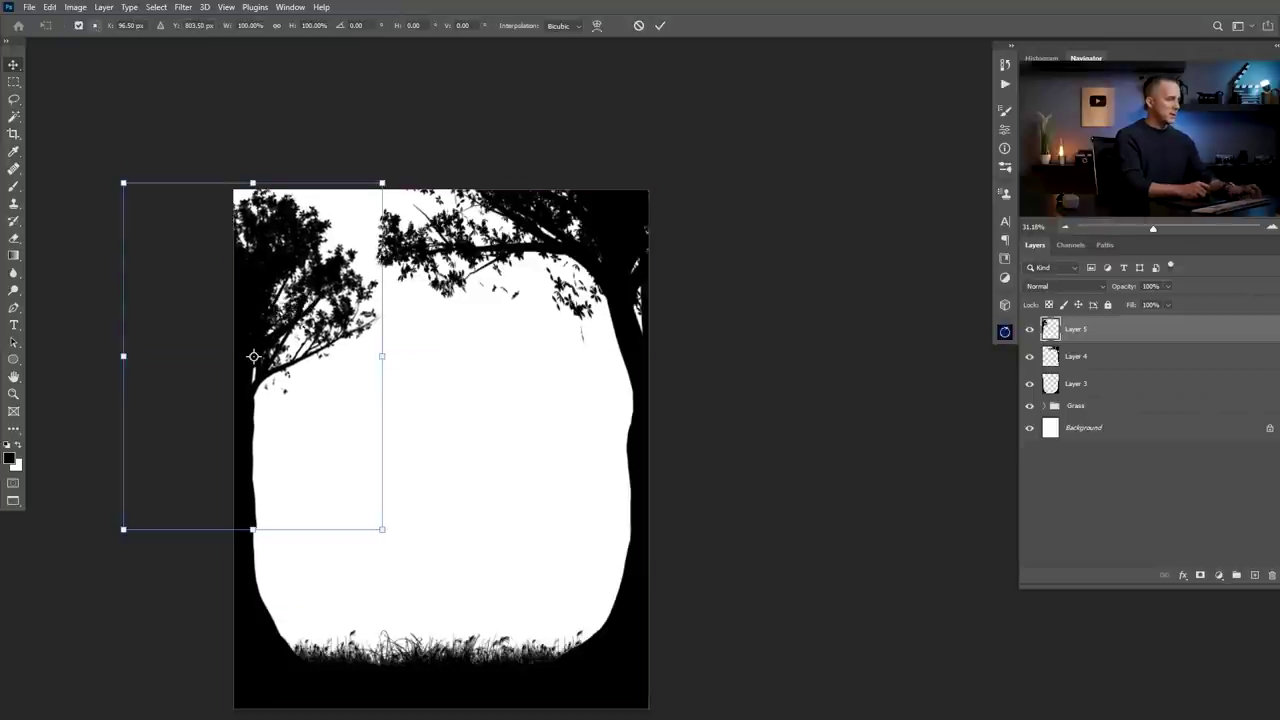
drag(380, 180, 440, 126)
drag(293, 464, 292, 338)
- Warp the upper-left tree so its trunk blends into the side framing and its branches extend inward, and apply it
right_click(305, 344)
click(352, 438)
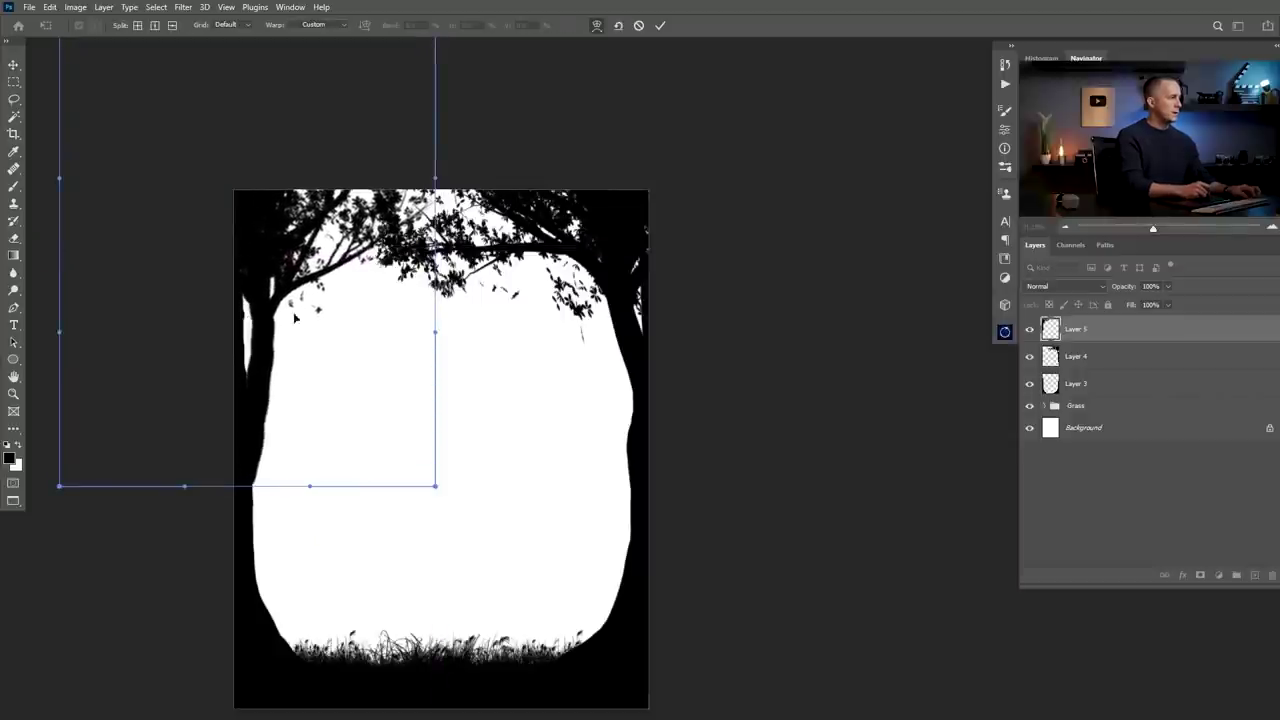
drag(277, 202, 290, 203)
mouse_move(432, 198)
mouse_down()
mouse_move(465, 213)
mouse_move(425, 202)
mouse_up()
drag(271, 345, 264, 340)
drag(293, 249, 292, 242)
drag(260, 411, 251, 413)
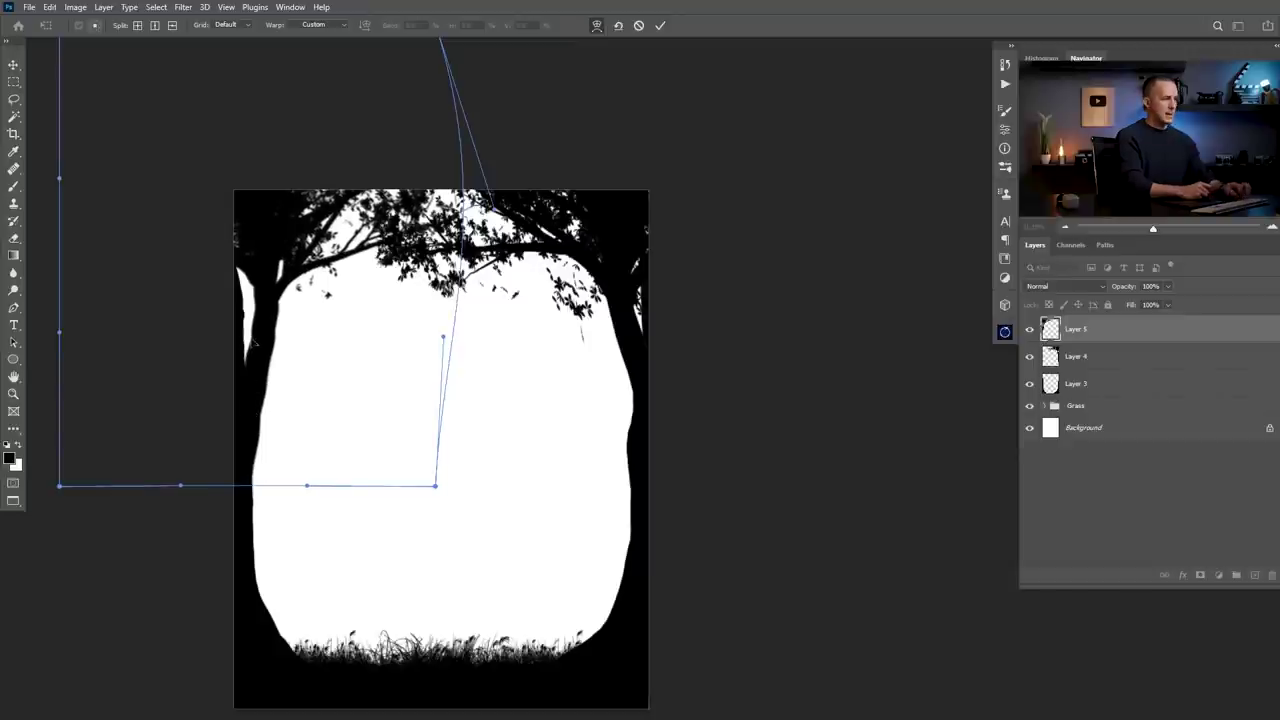
key(Return)
- Compare the whole composition with the side framing on Layer 3 hidden and shown
scroll(517, 446, down, 1)
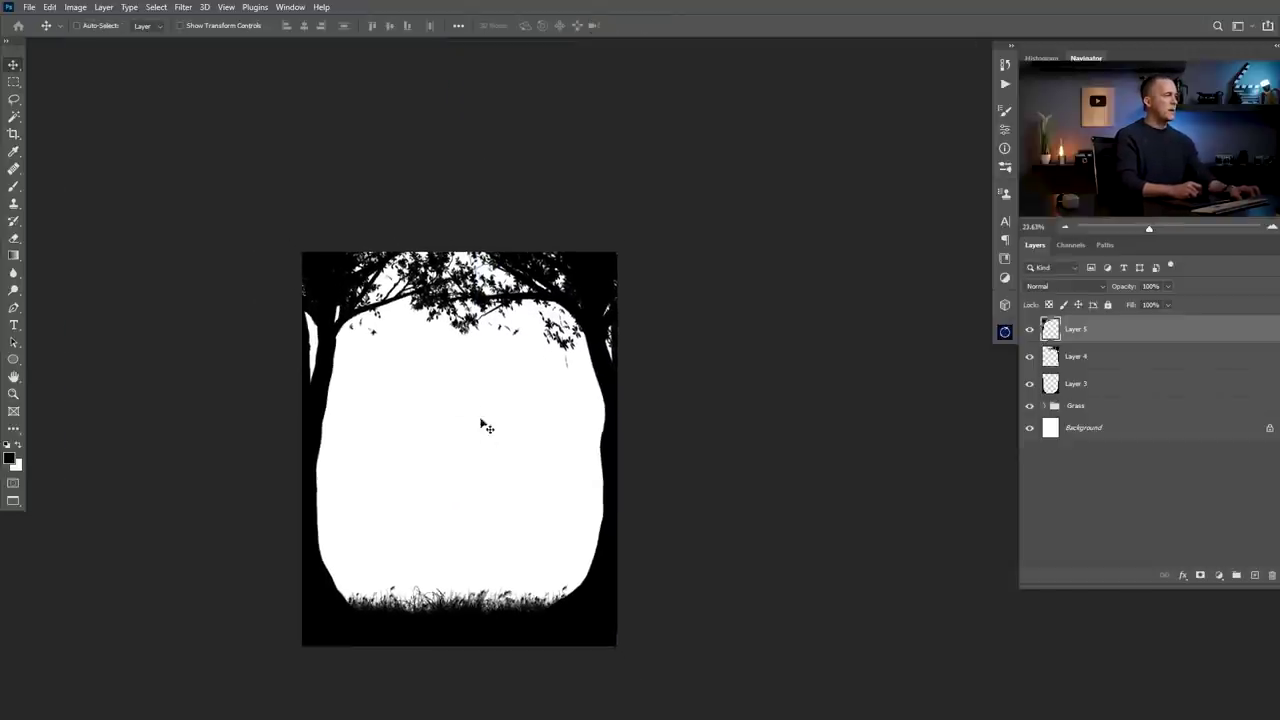
drag(439, 423, 581, 348)
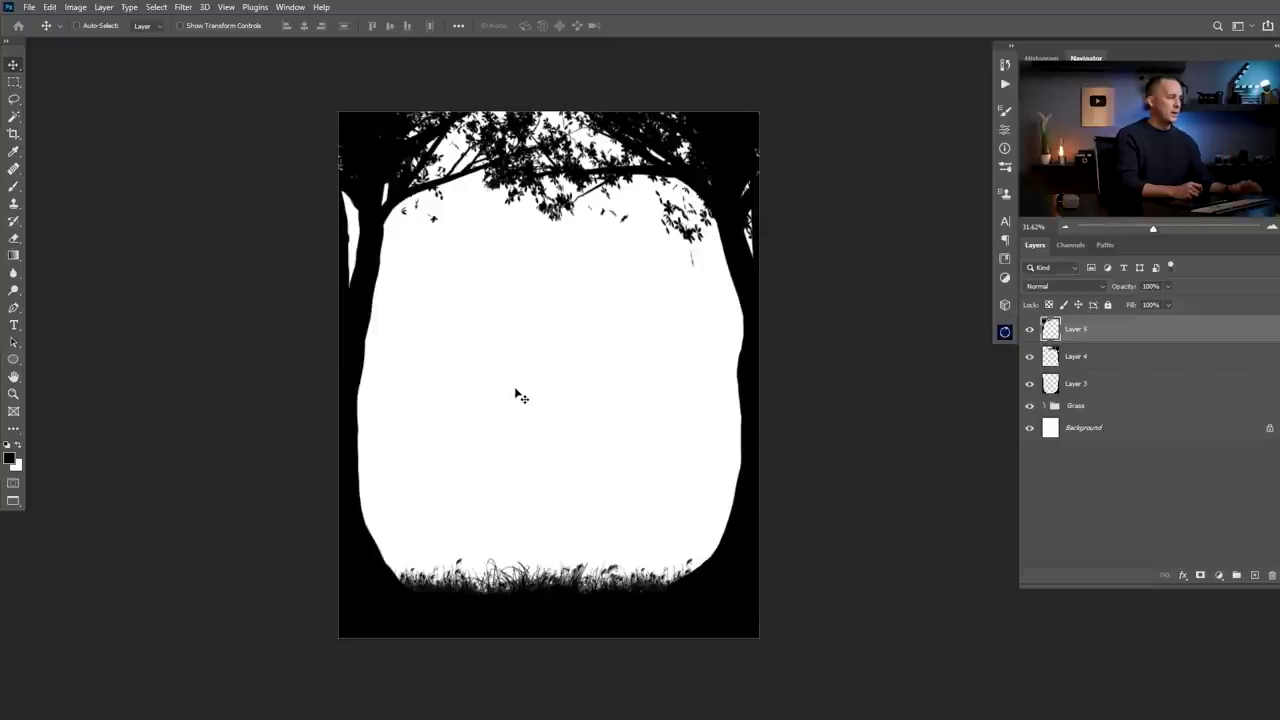
click(1030, 386)
click(1030, 386)
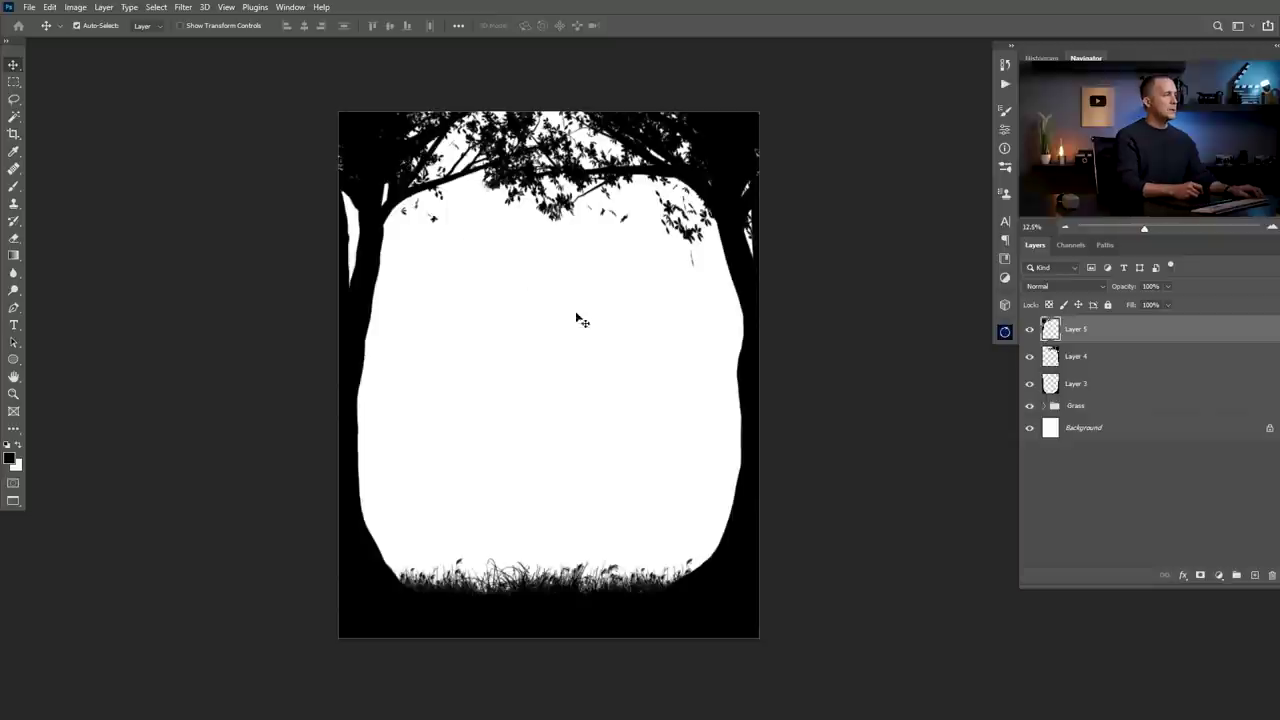
- Copy the rabbit silhouette from its open document and paste it into the forest scene
key(ctrl+Tab)
key(ctrl+Tab)
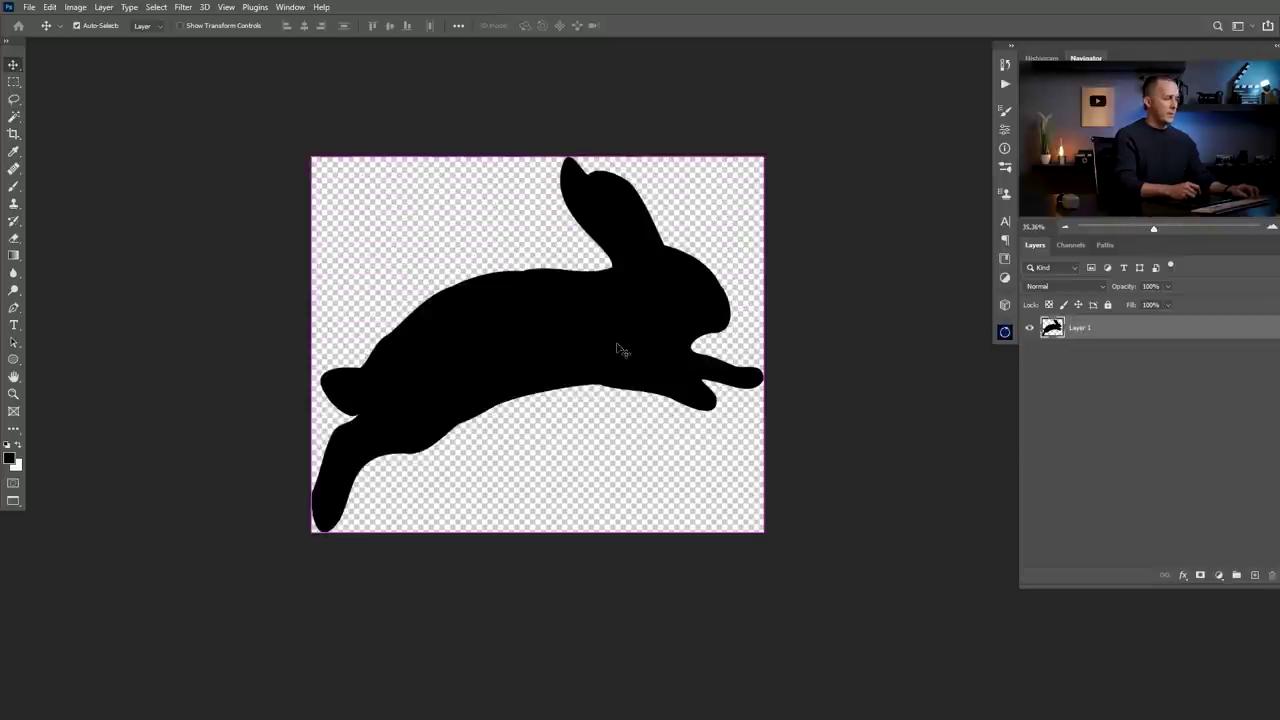
key(ctrl+Tab)
key(ctrl+Tab)
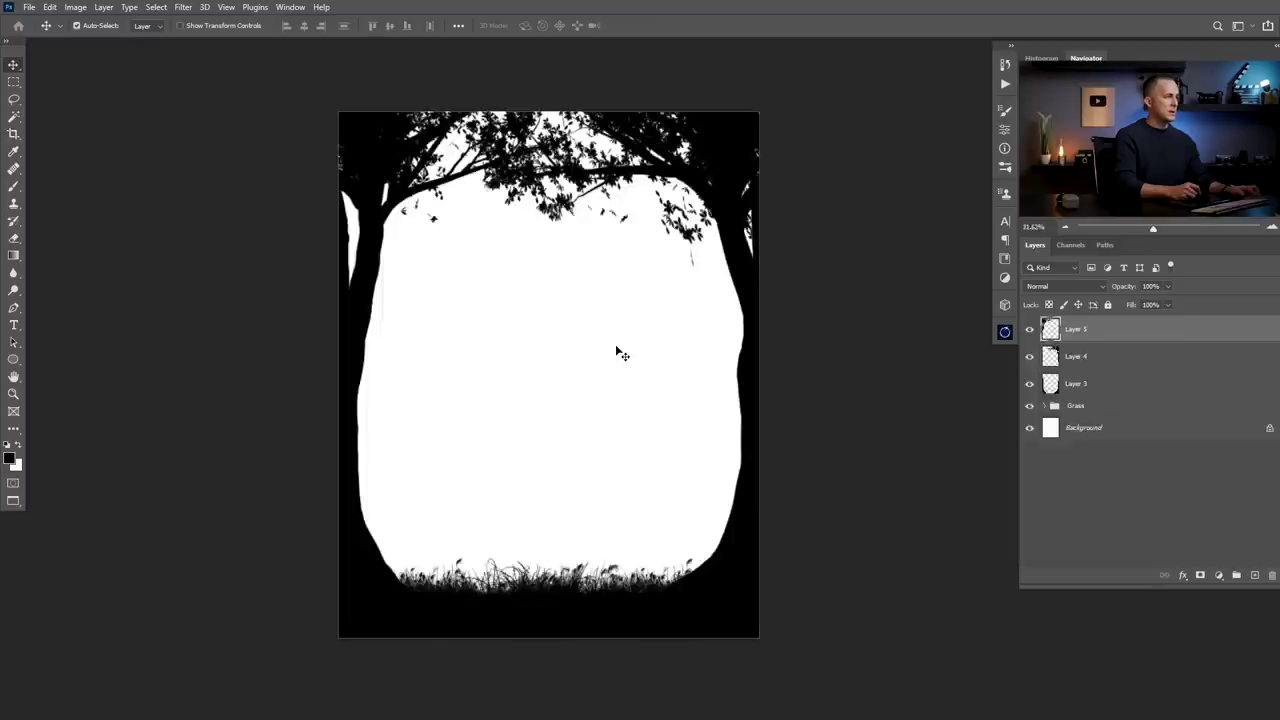
key(ctrl+v)
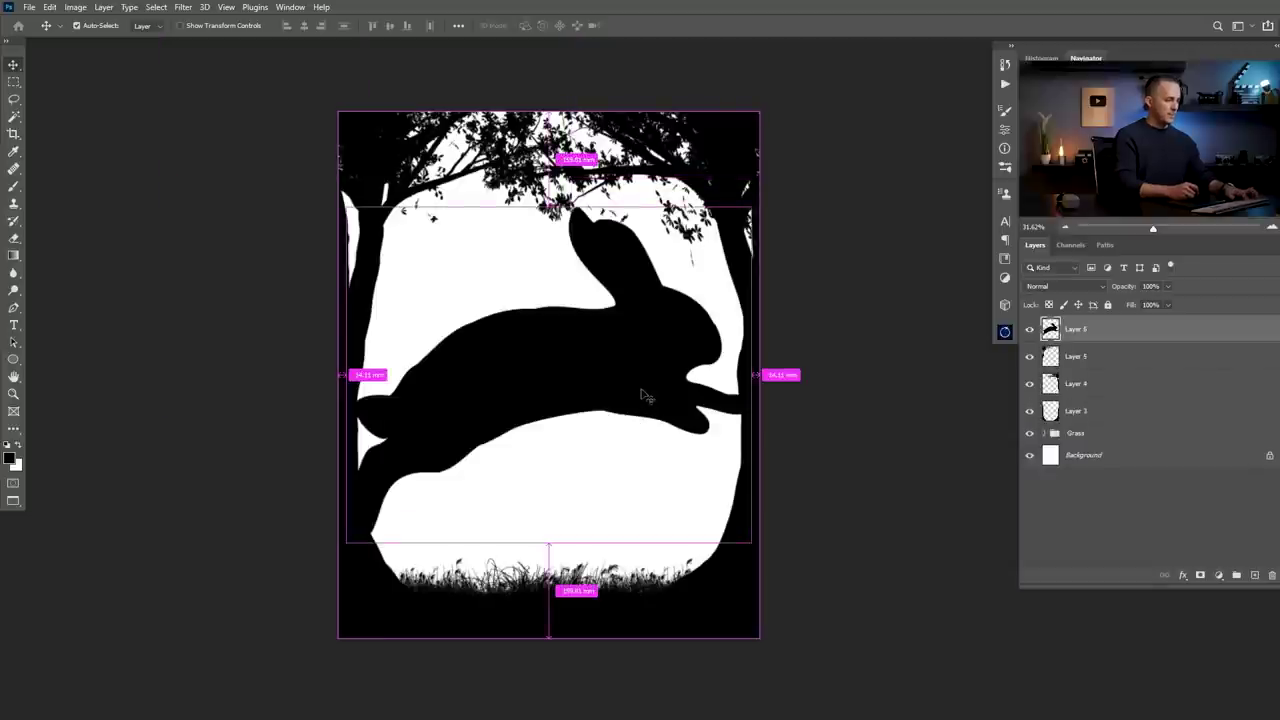
- Shrink the rabbit to a small figure just above the grass, right of centre, and flip it horizontally
key(ctrl+t)
drag(751, 206, 588, 332)
key(ctrl+z)
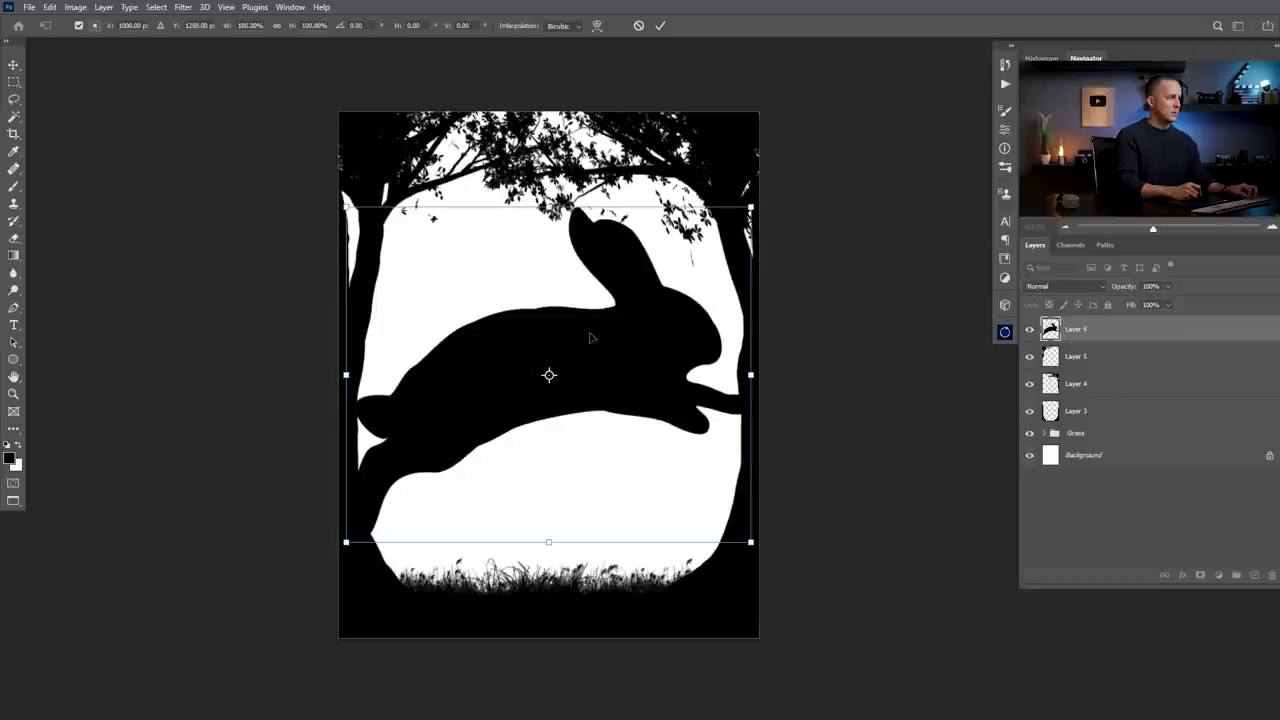
drag(751, 206, 623, 536)
right_click(643, 543)
click(655, 524)
key(Return)
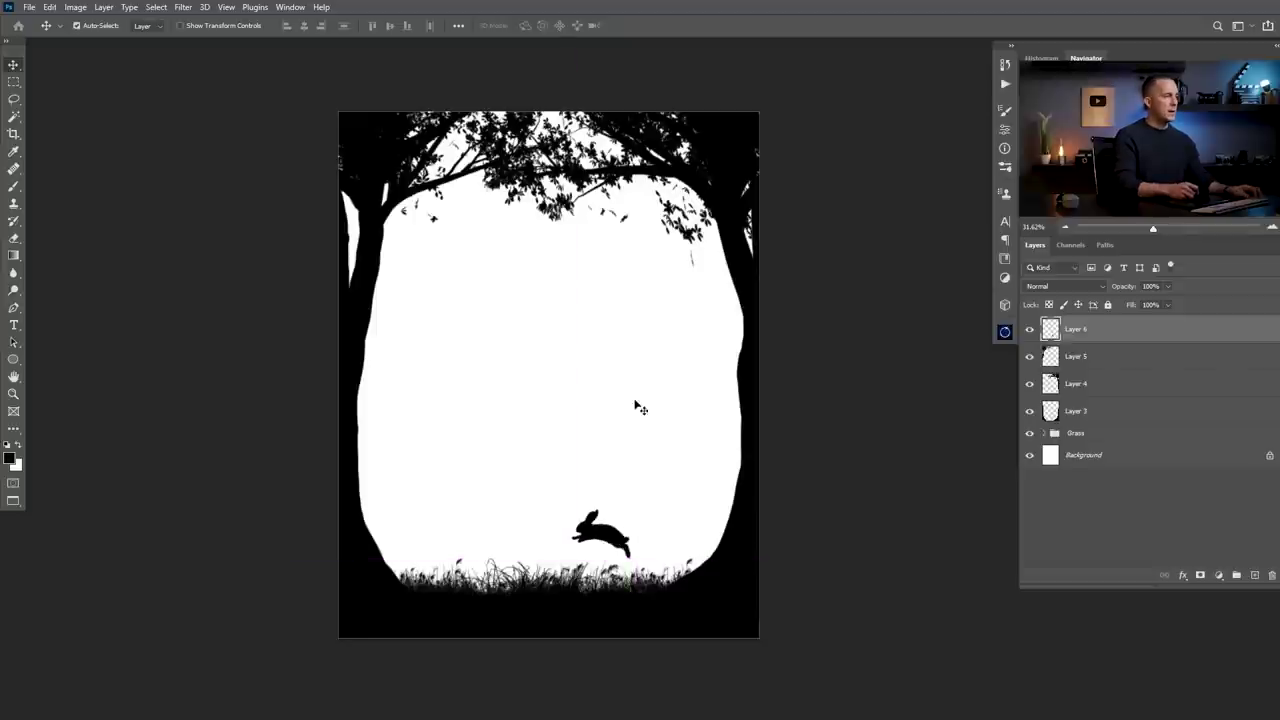
- Copy the mushroom artwork from its open document and paste it into the forest scene
key(ctrl+Tab)
key(ctrl+Tab)
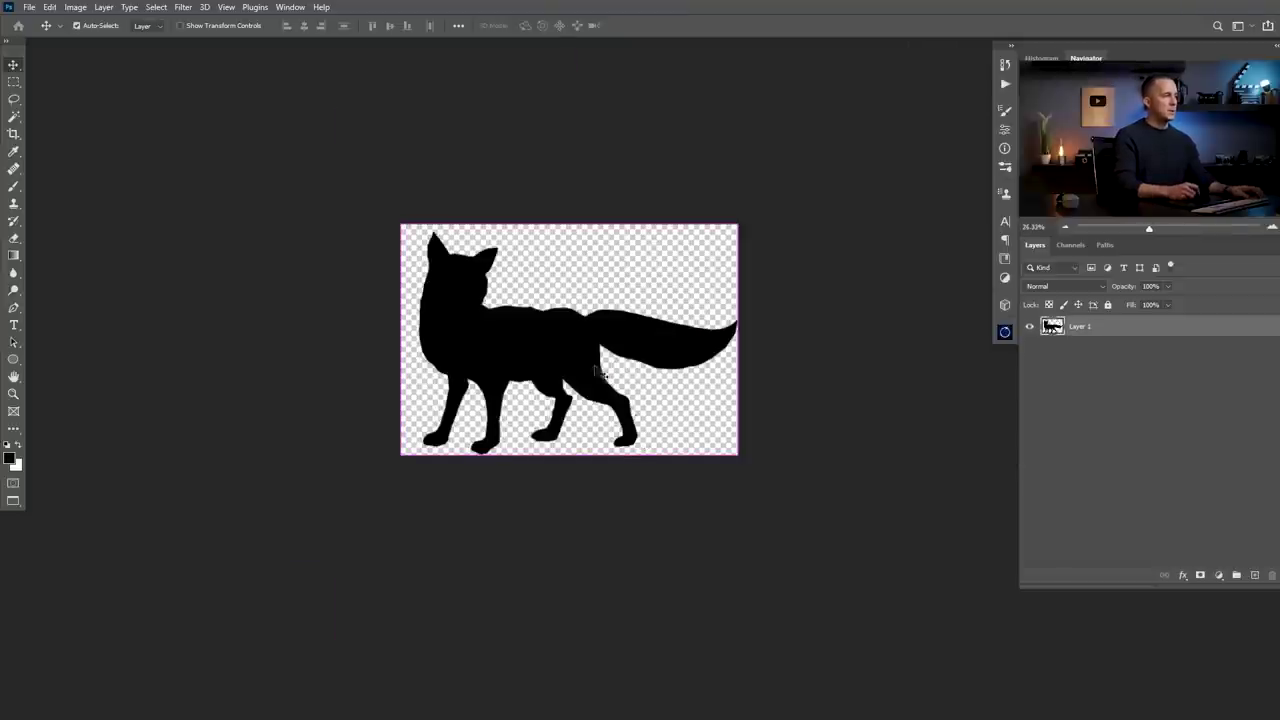
key(ctrl+Tab)
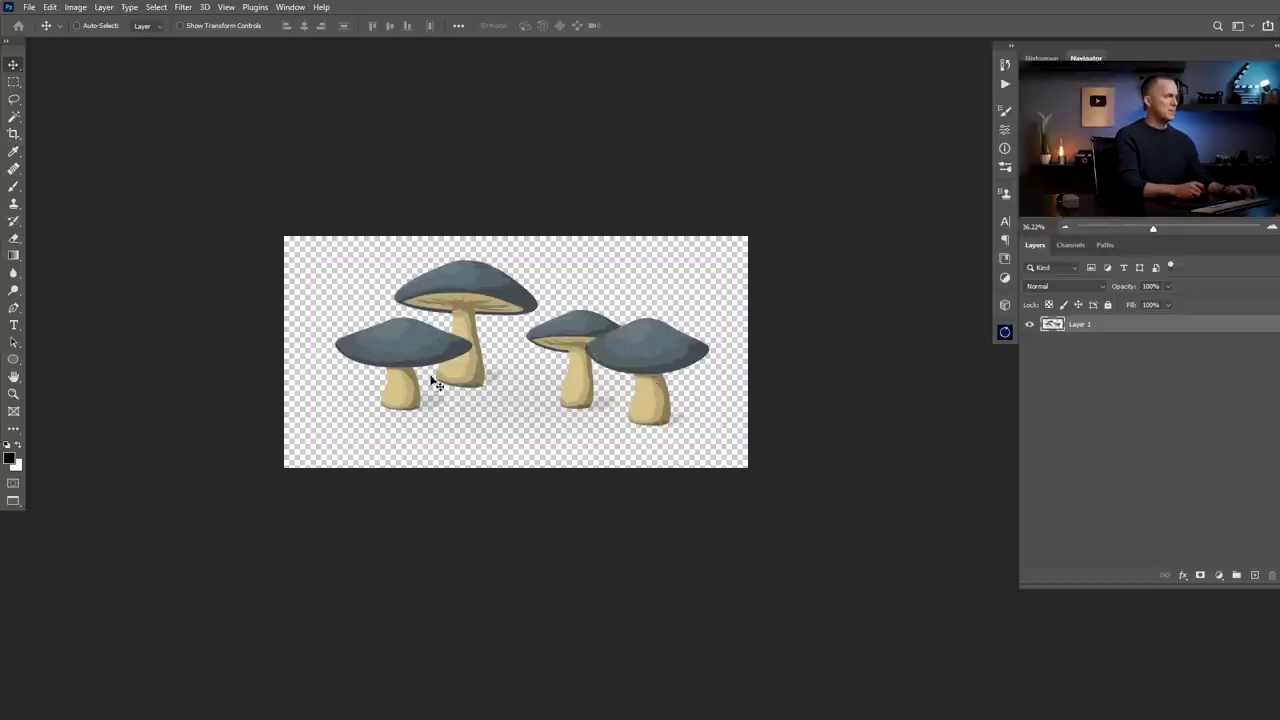
key(ctrl+Tab)
key(ctrl+Tab)
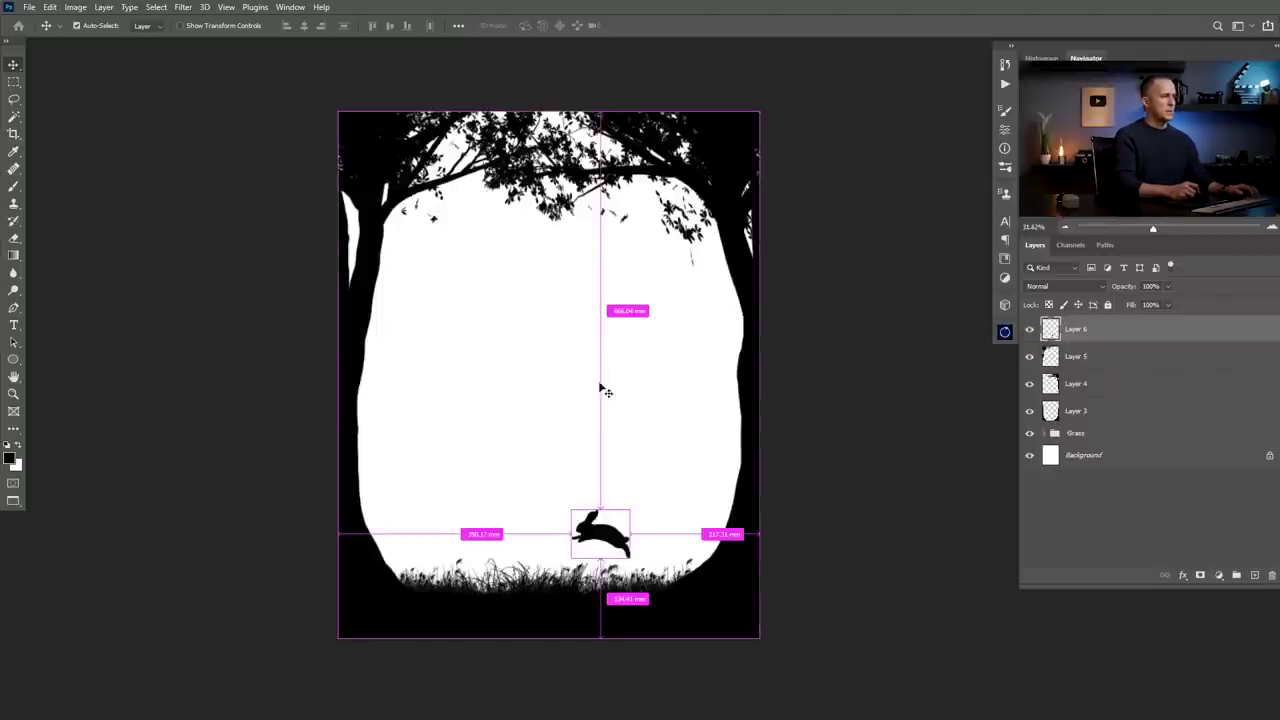
key(ctrl+b)
click(750, 214)
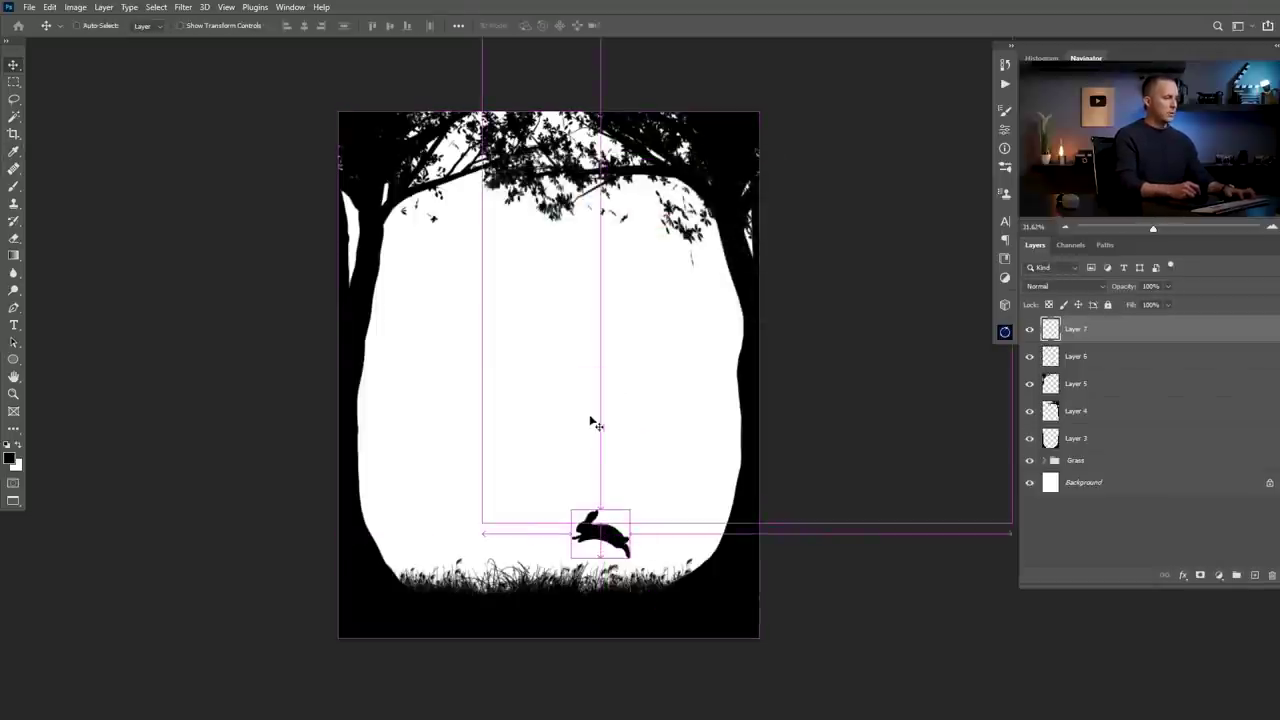
key(ctrl+v)
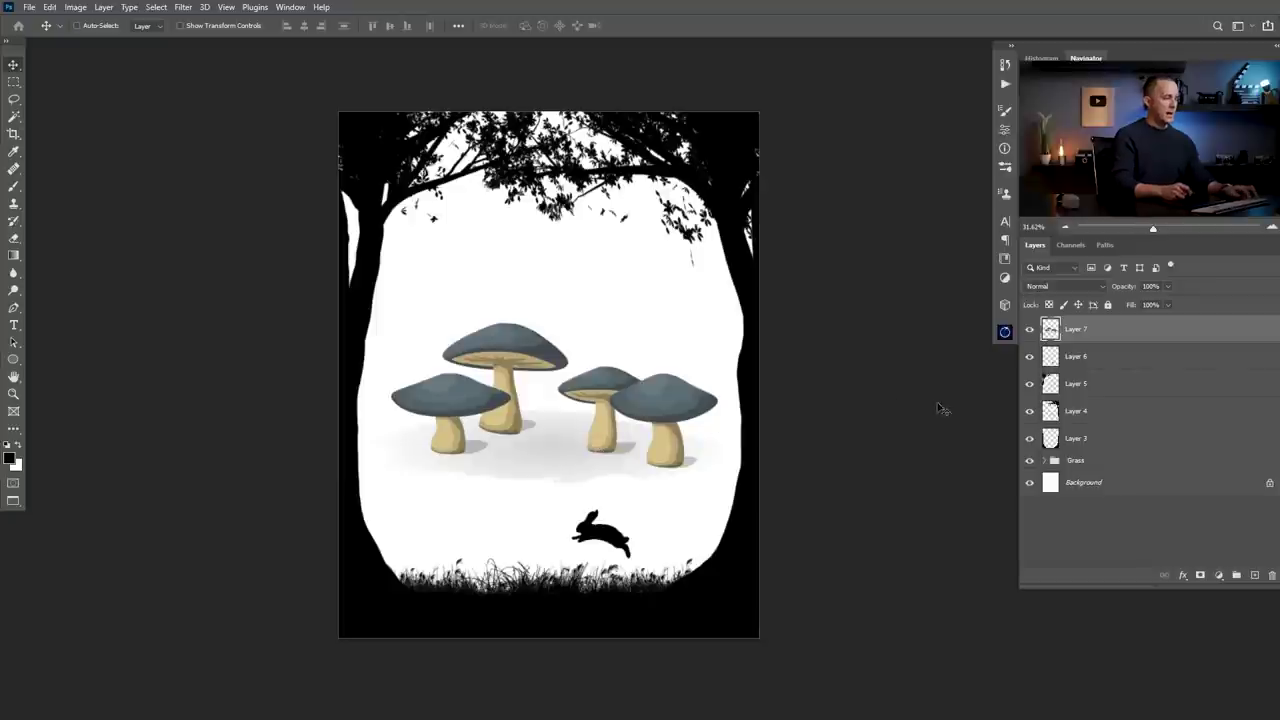
- Turn the pasted mushrooms black by lowering their lightness with Hue/Saturation
key(ctrl+u)
drag(743, 353, 661, 345)
click(899, 216)
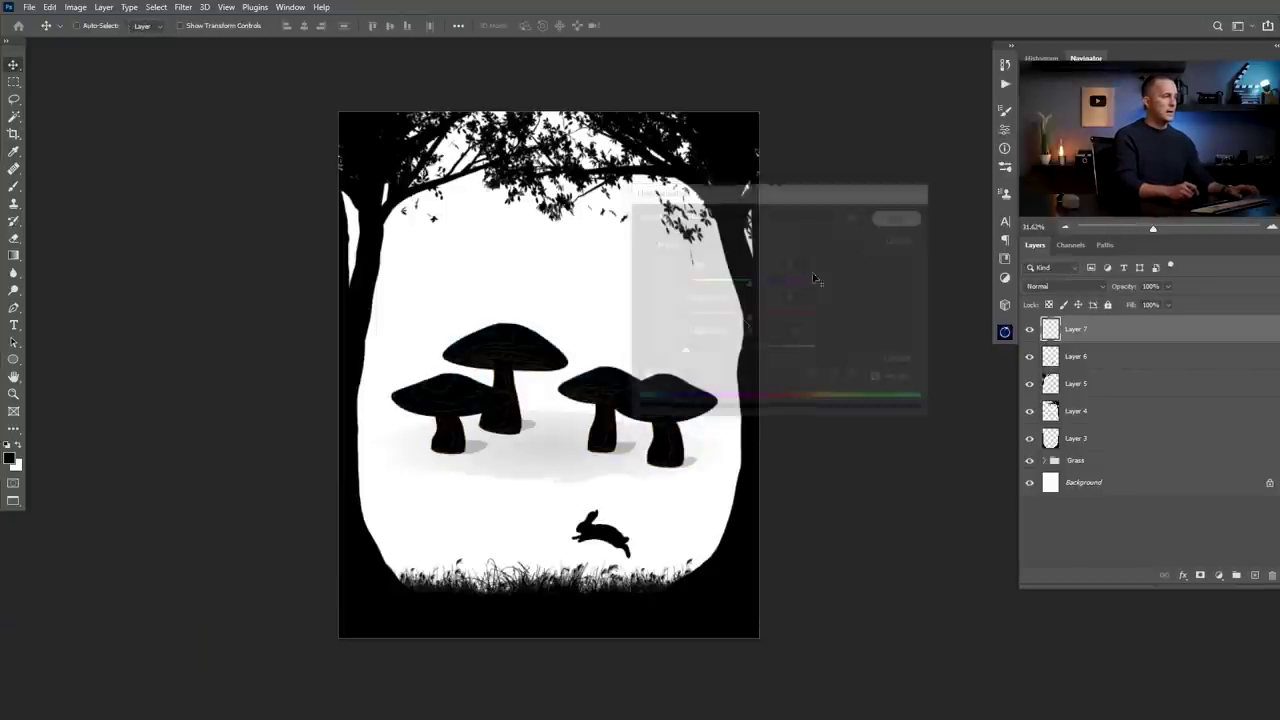
- Erase the grey ground shadow around the stems of the two left mushrooms
scroll(547, 414, up, 3)
key(w)
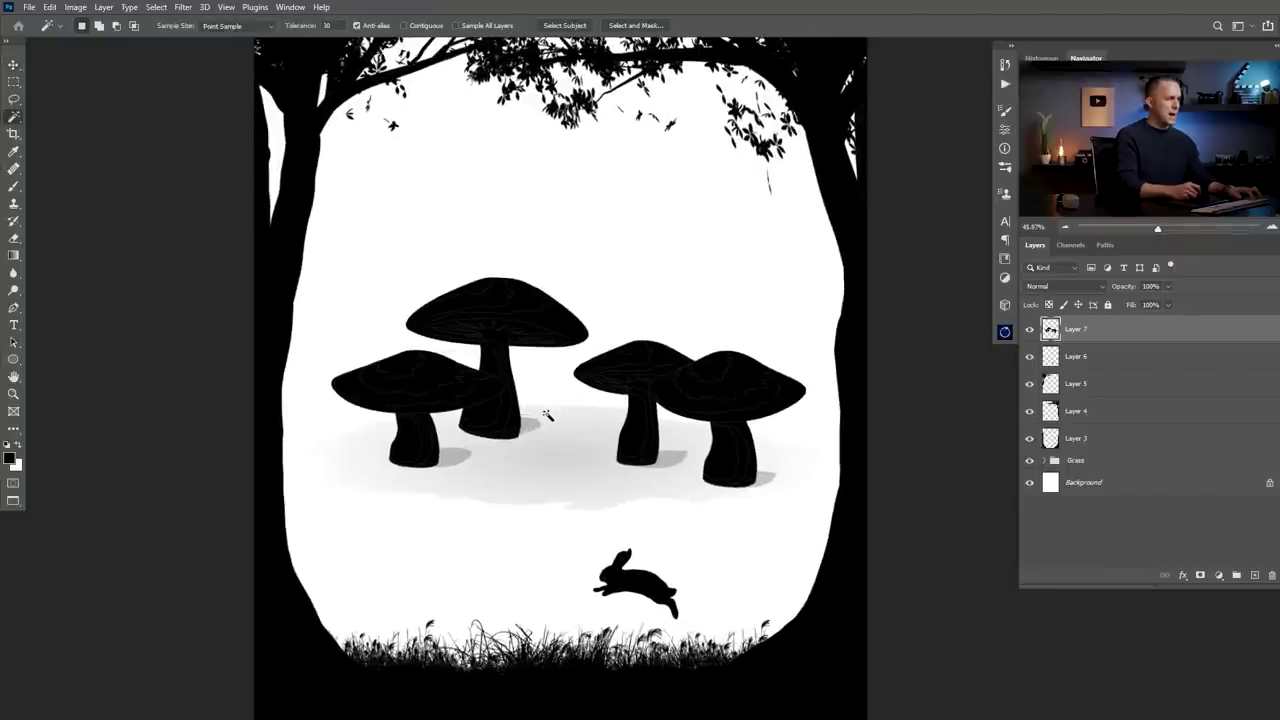
key(e)
mouse_move(560, 417)
mouse_down()
mouse_move(558, 453)
mouse_move(540, 404)
mouse_up()
scroll(535, 408, up, 4)
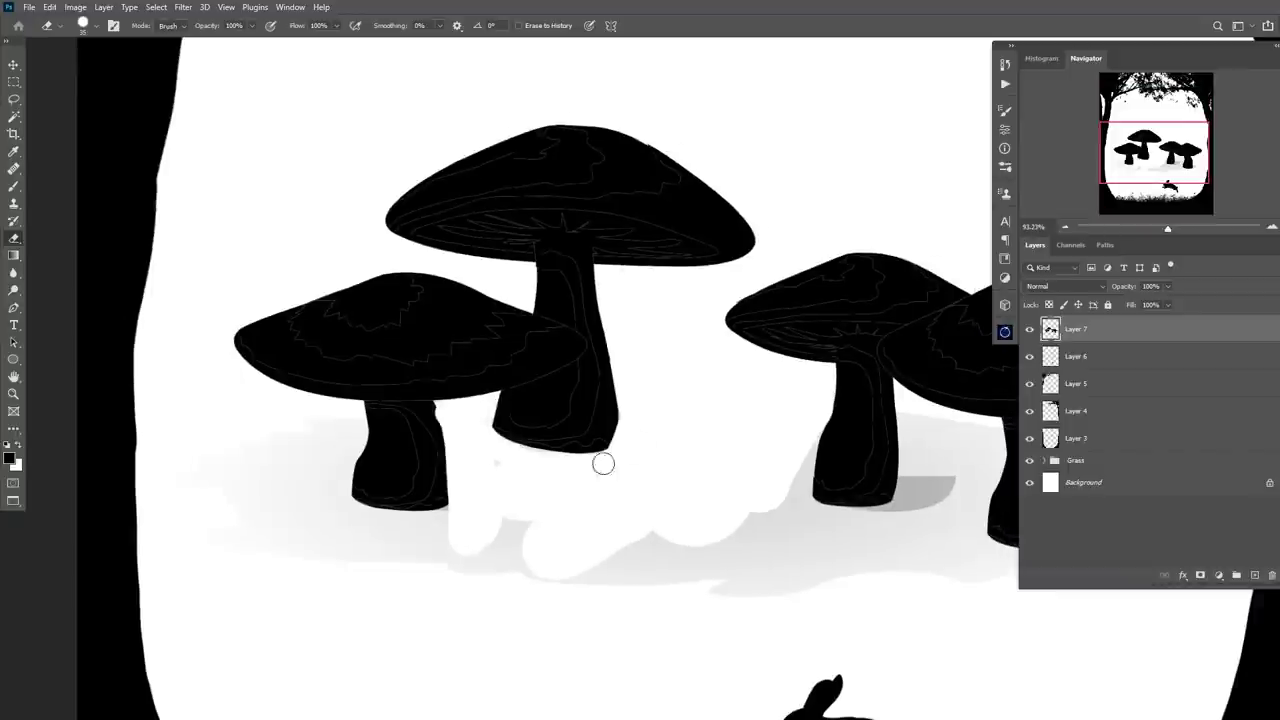
mouse_move(337, 503)
mouse_down()
mouse_move(329, 580)
mouse_move(370, 510)
mouse_up()
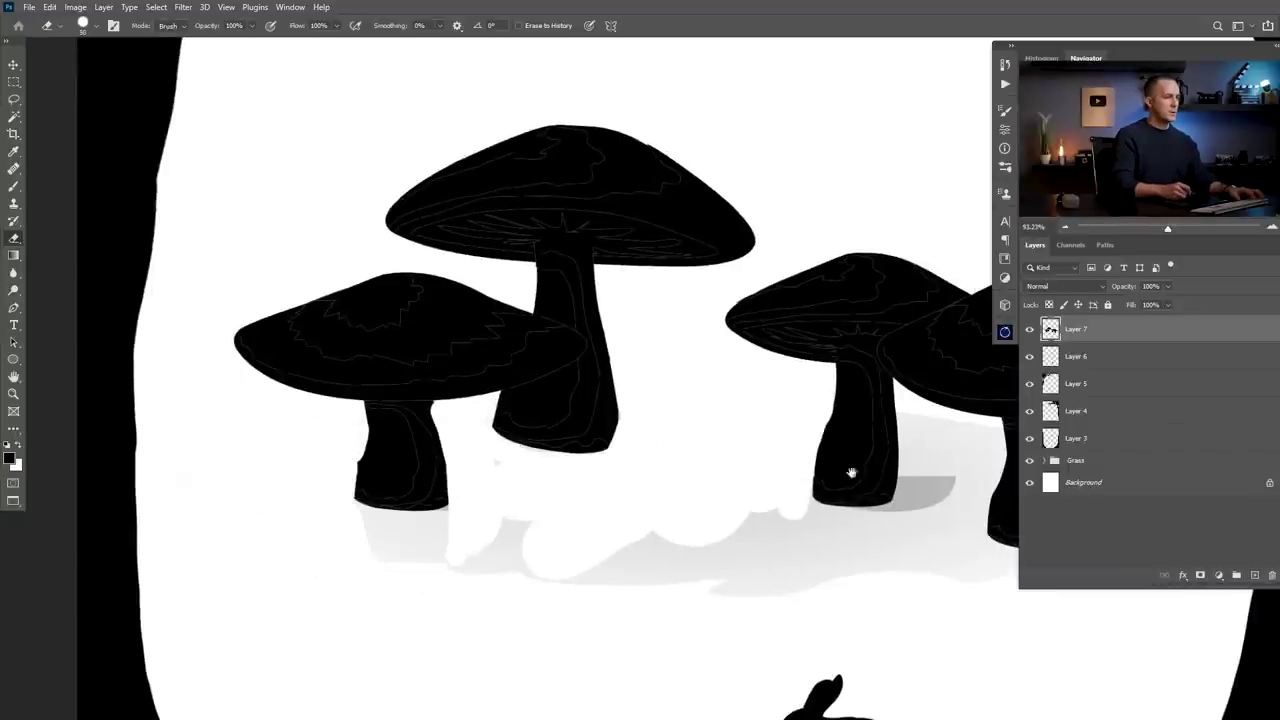
- Lasso the grey shadow between the stems of the two right mushrooms, delete it and deselect
drag(851, 472, 582, 466)
key(l)
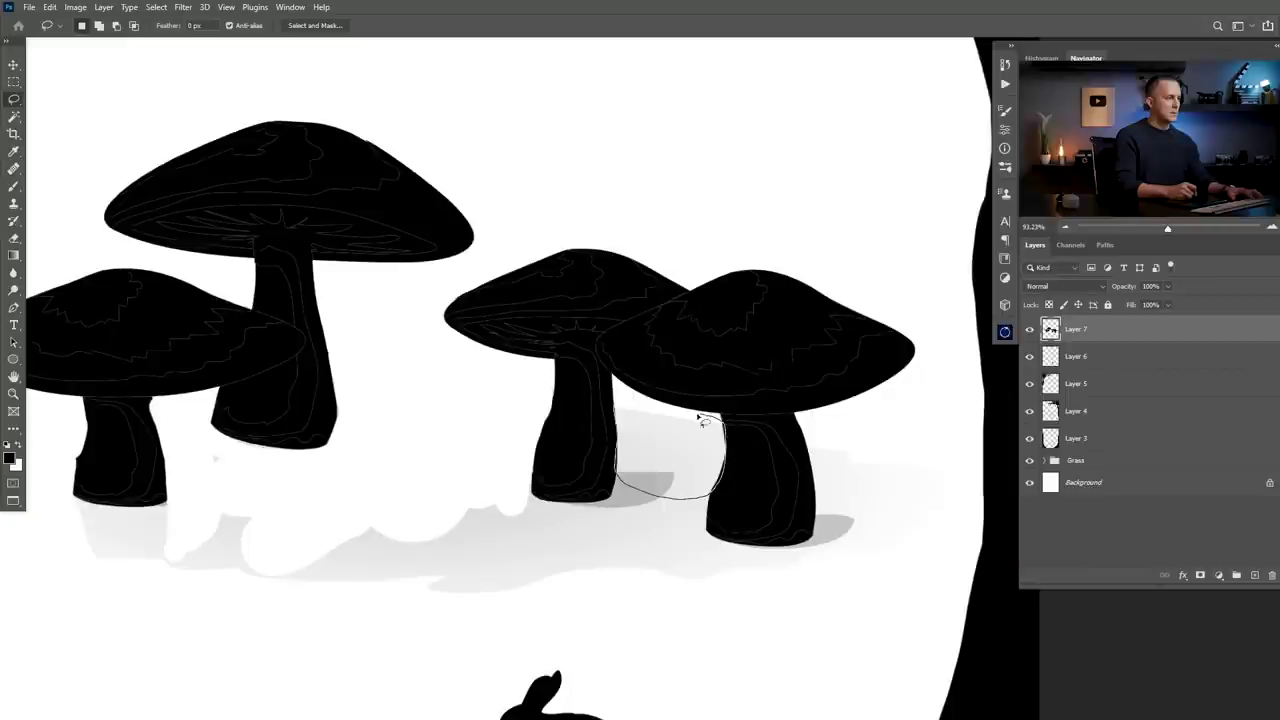
mouse_move(616, 405)
mouse_down()
mouse_move(607, 449)
mouse_move(646, 437)
mouse_move(640, 564)
mouse_move(636, 396)
mouse_up()
key(Delete)
key(ctrl+d)
key(v)
drag(557, 375, 610, 388)
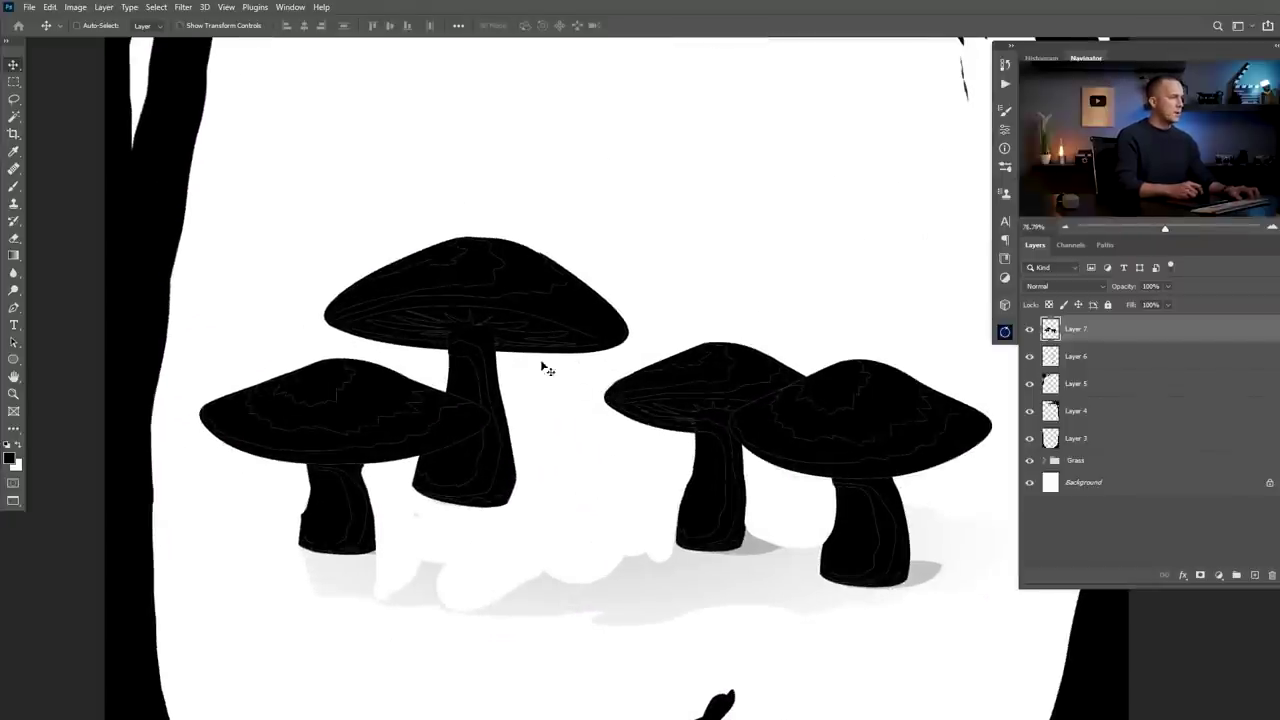
- Load the mushrooms' outline as a selection, fill it with solid black to cover the inner contour lines, and deselect
ctrl+click(1050, 329)
key(ctrl+d)
scroll(620, 408, down, 3)
scroll(596, 418, down, 2)
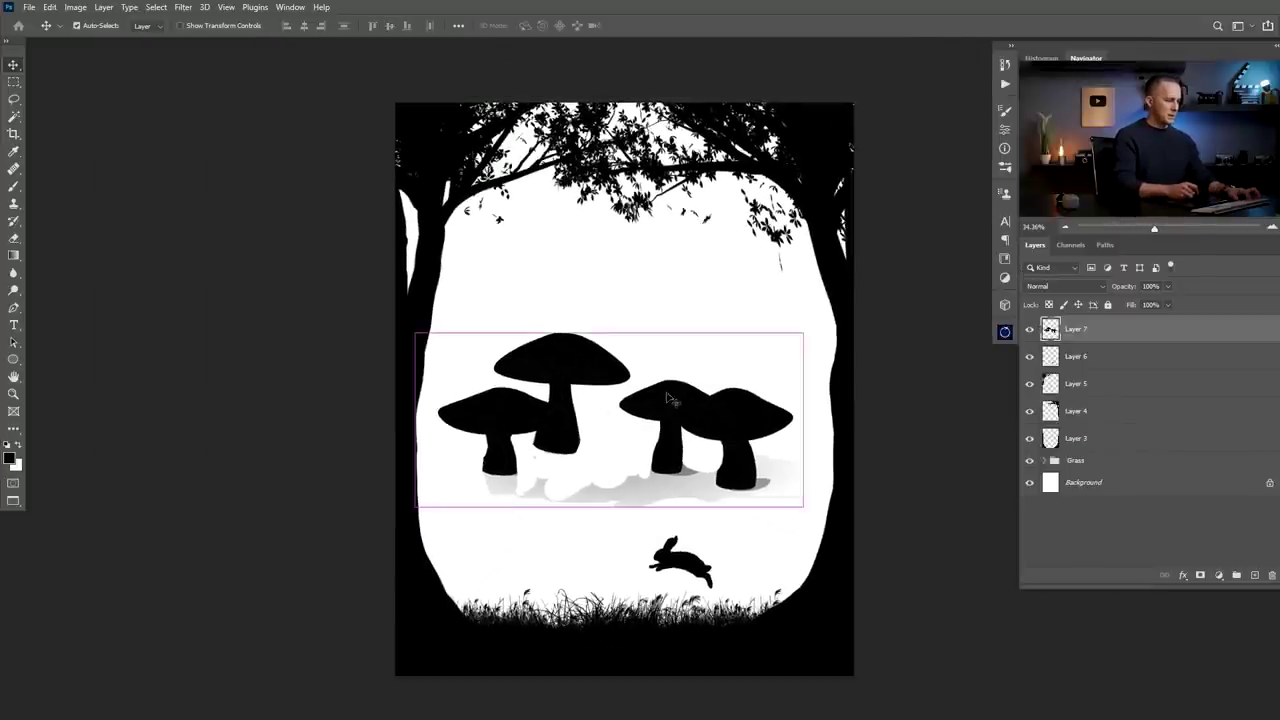
- Scale the mushroom group down to about 20% and set it in the grass beneath the rabbit
key(ctrl+t)
drag(810, 328, 702, 588)
scroll(630, 530, up, 4)
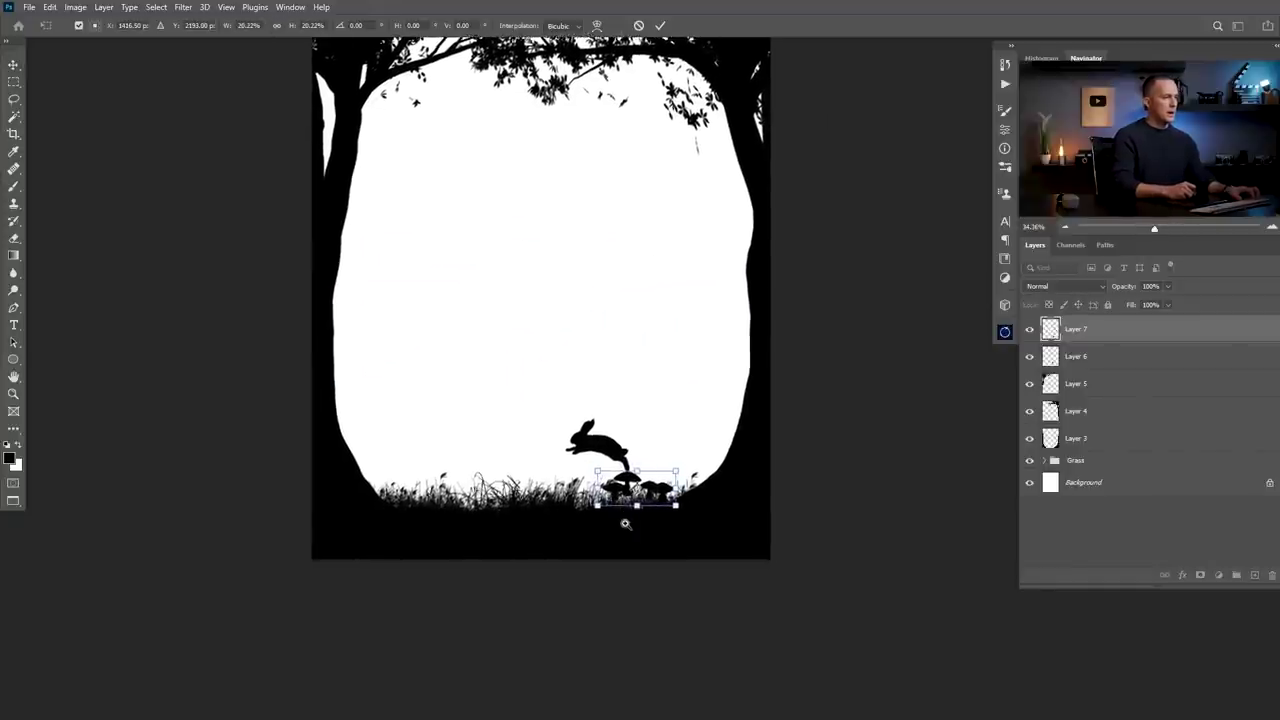
mouse_move(731, 415)
mouse_down()
mouse_move(766, 377)
mouse_move(747, 396)
mouse_up()
drag(678, 477, 662, 501)
key(Return)
- Add a new layer above the mushrooms and ready a smaller Brush for painting at their stems
scroll(661, 490, up, 2)
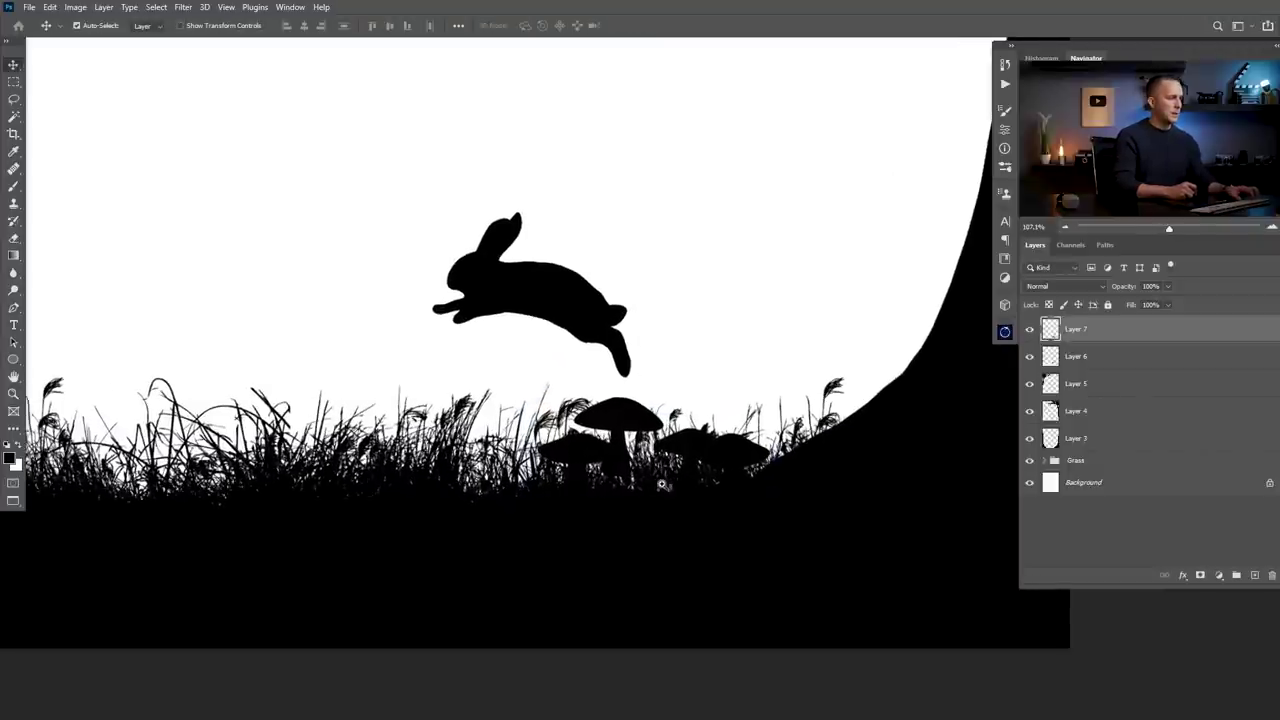
click(1252, 575)
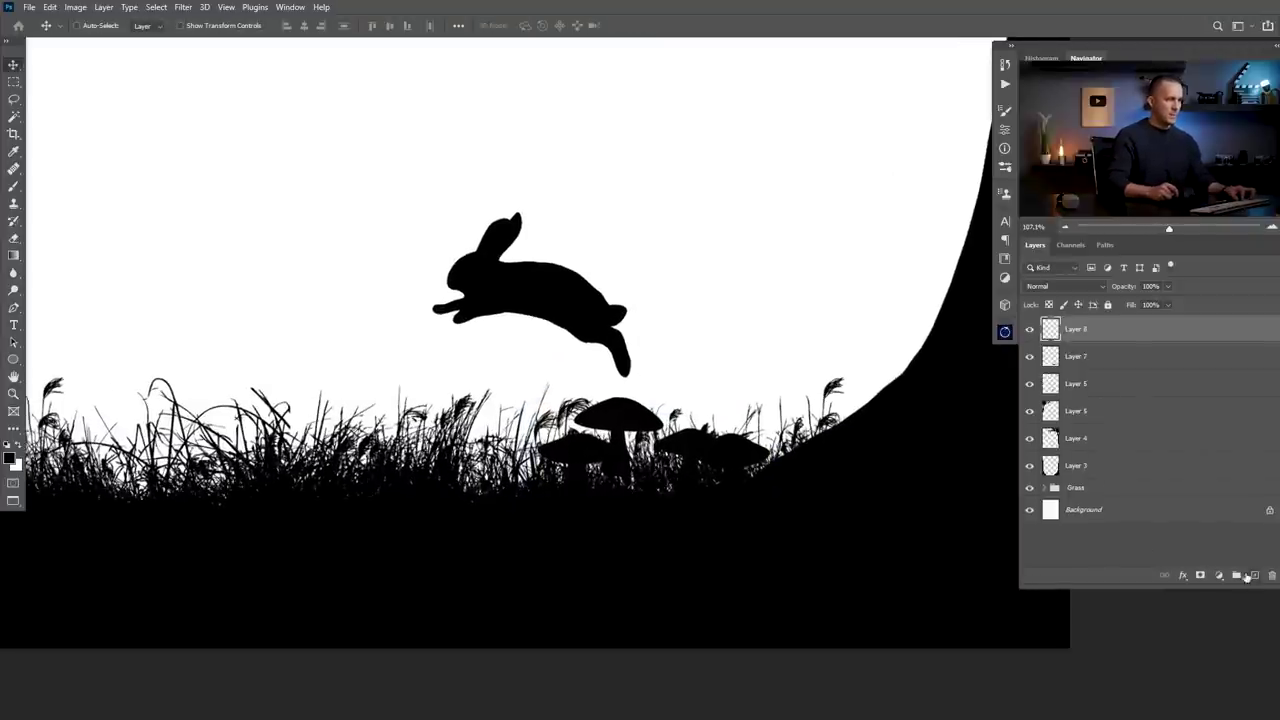
key(b)
key(bracketleft)
key(bracketleft)
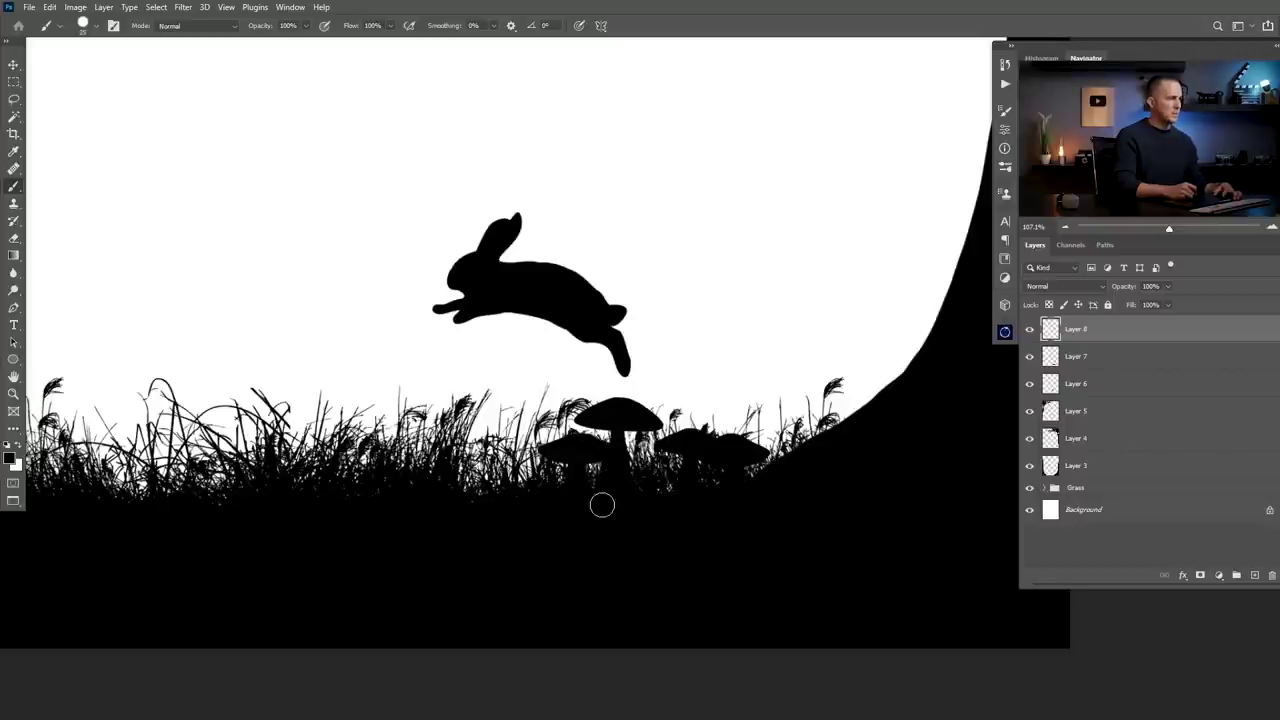
- Expand the Grass group and nudge the grass on Layer 2 and Layer 2 copy slightly down to expose more of the mushrooms
scroll(612, 504, down, 4)
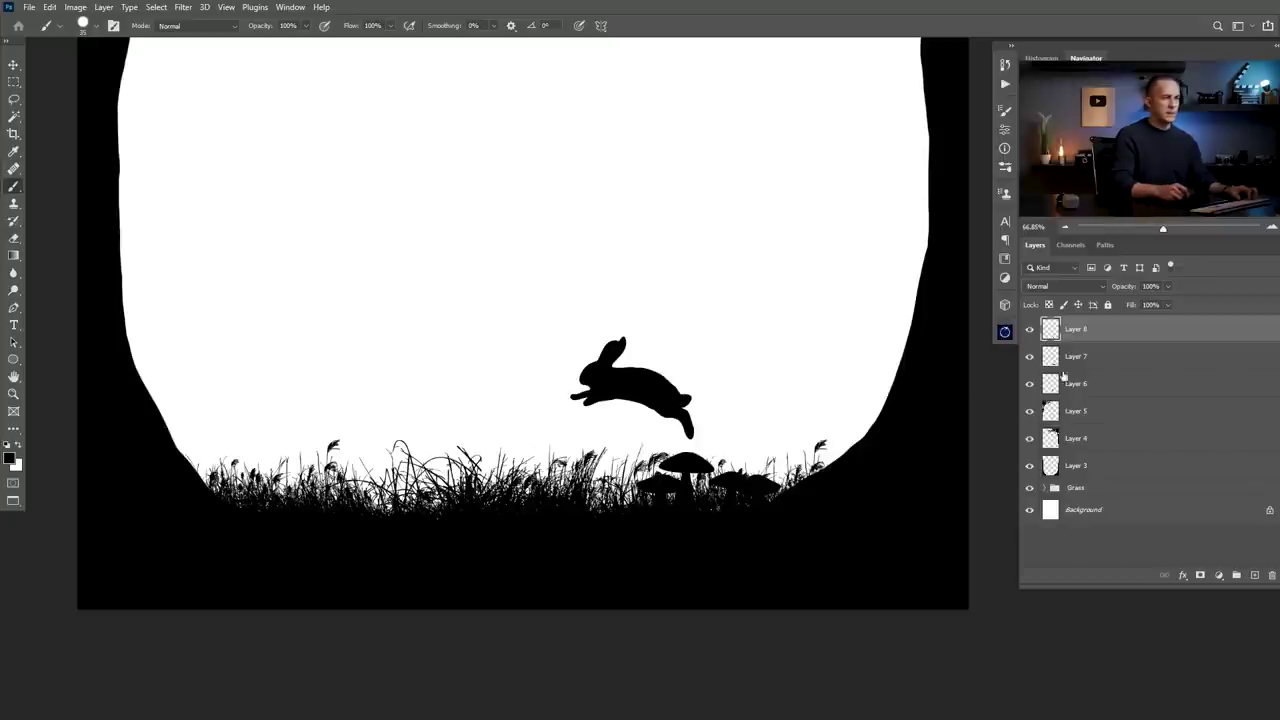
click(1047, 487)
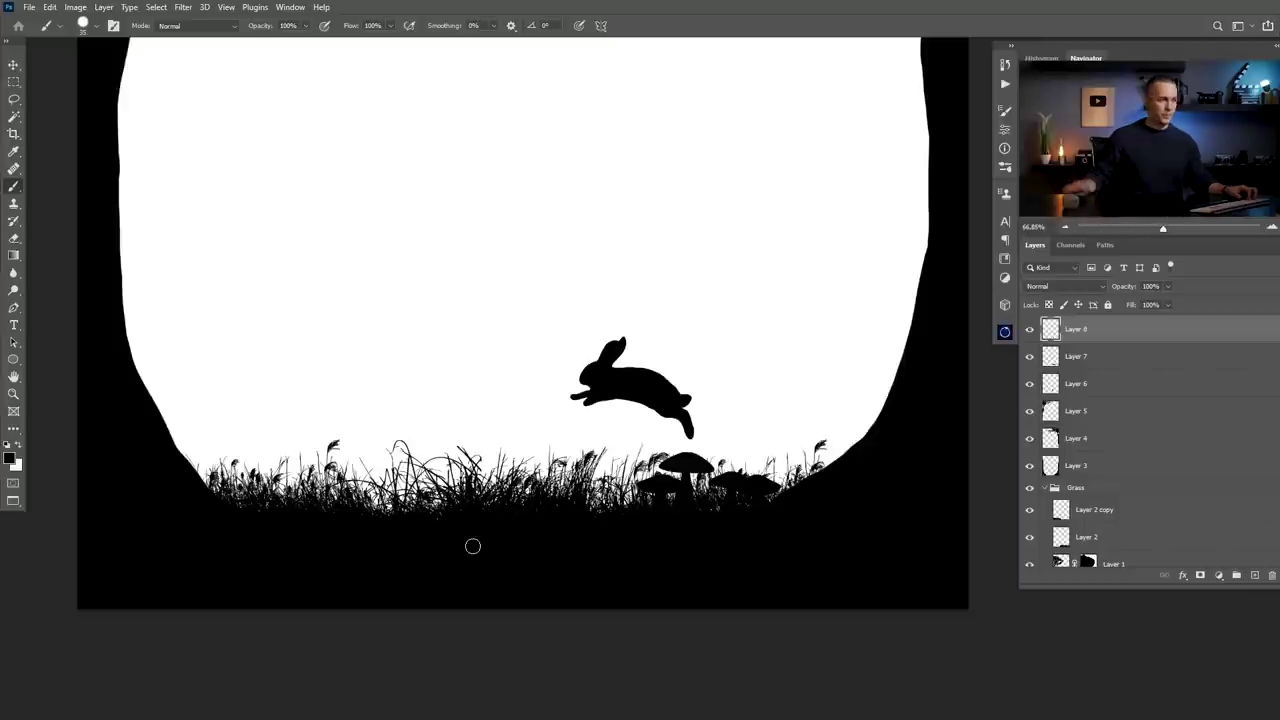
drag(1068, 590, 1058, 692)
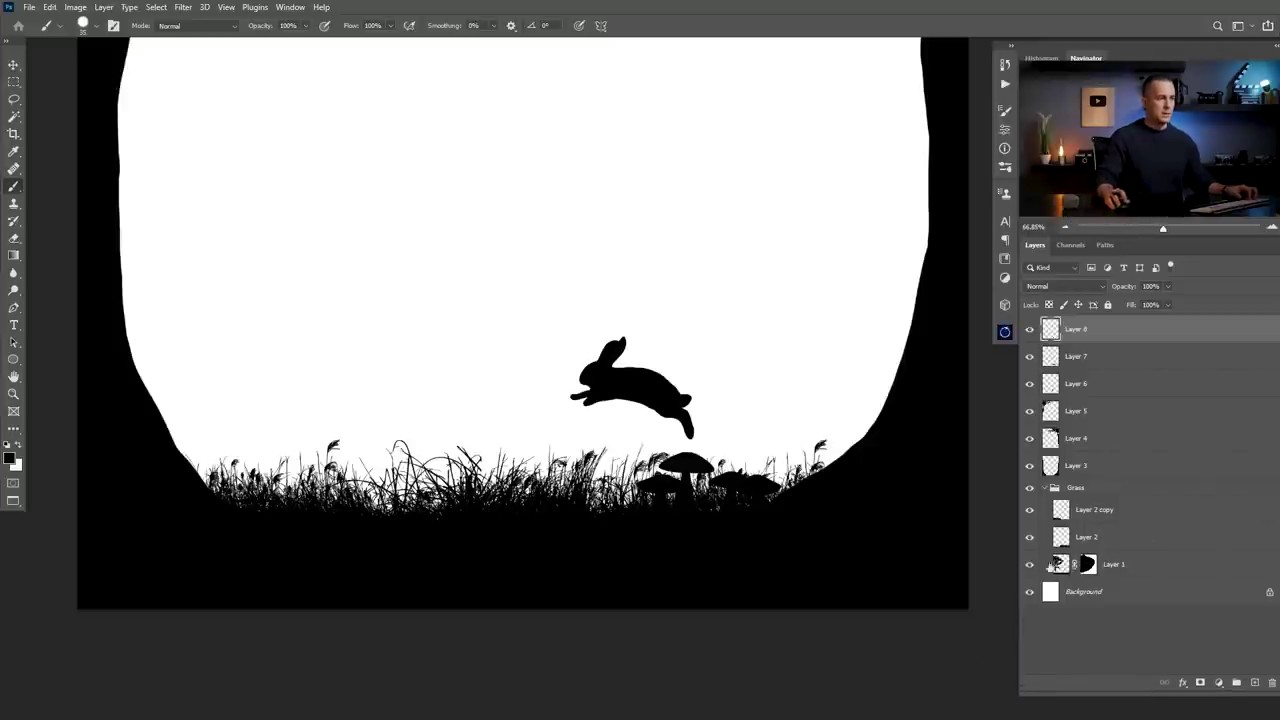
click(1062, 532)
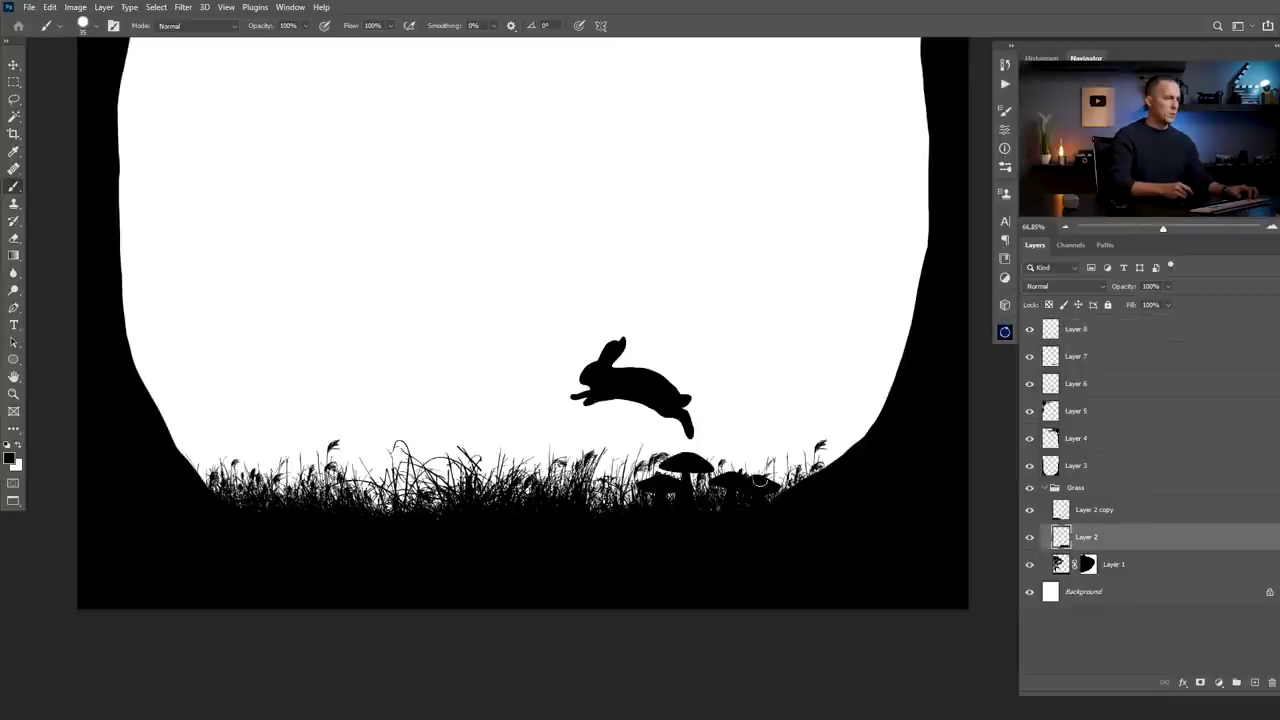
key(v)
mouse_move(620, 514)
mouse_down()
mouse_move(650, 480)
mouse_move(636, 518)
mouse_up()
ctrl+click(452, 503)
mouse_move(430, 503)
mouse_down()
mouse_move(429, 514)
mouse_move(435, 476)
mouse_move(431, 514)
mouse_up()
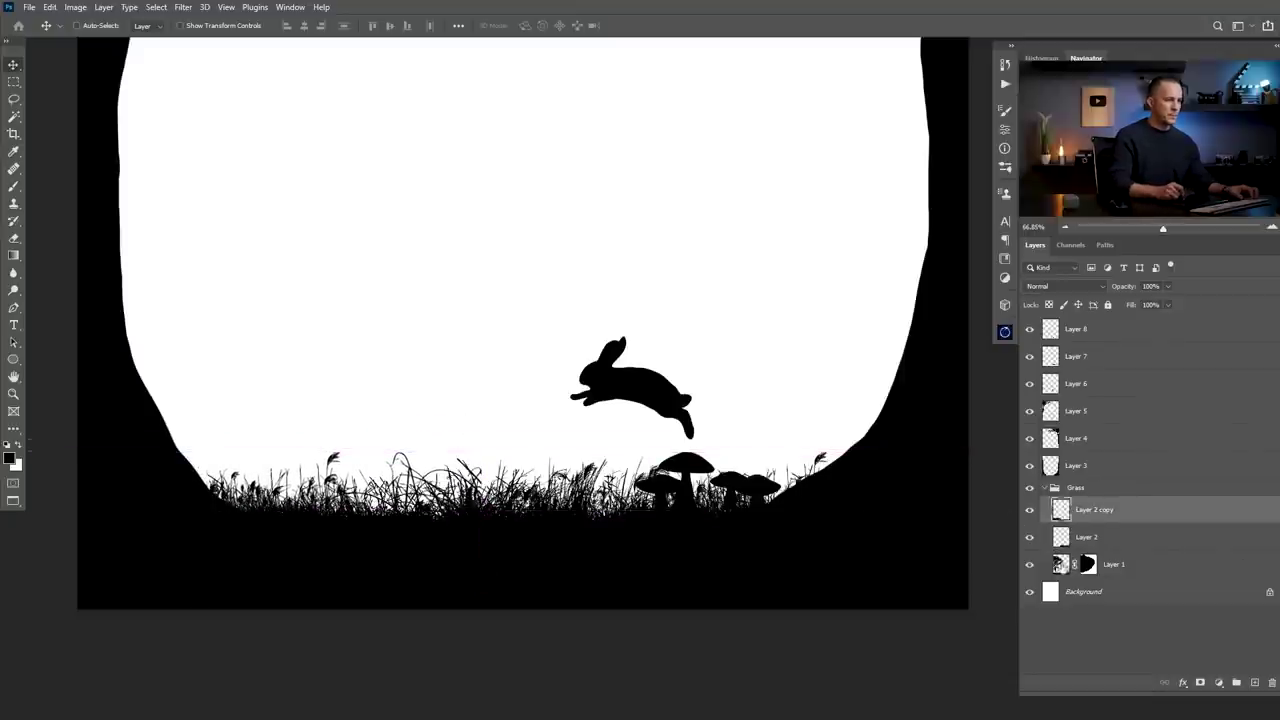
click(1062, 565)
mouse_move(562, 533)
mouse_down()
mouse_move(563, 556)
mouse_move(564, 531)
mouse_up()
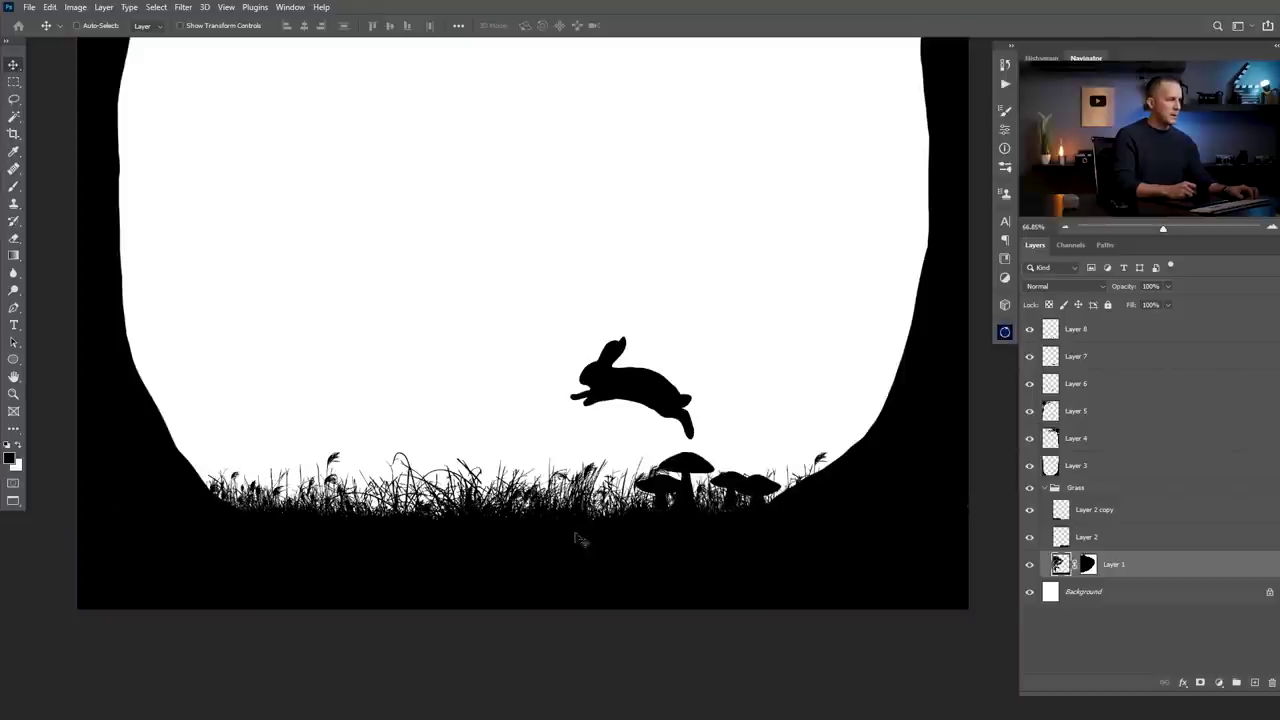
- Duplicate the mushroom group on Layer 7 and move the copy above the grass in the left half of the scene
click(1050, 330)
click(1030, 357)
click(1030, 357)
click(1050, 357)
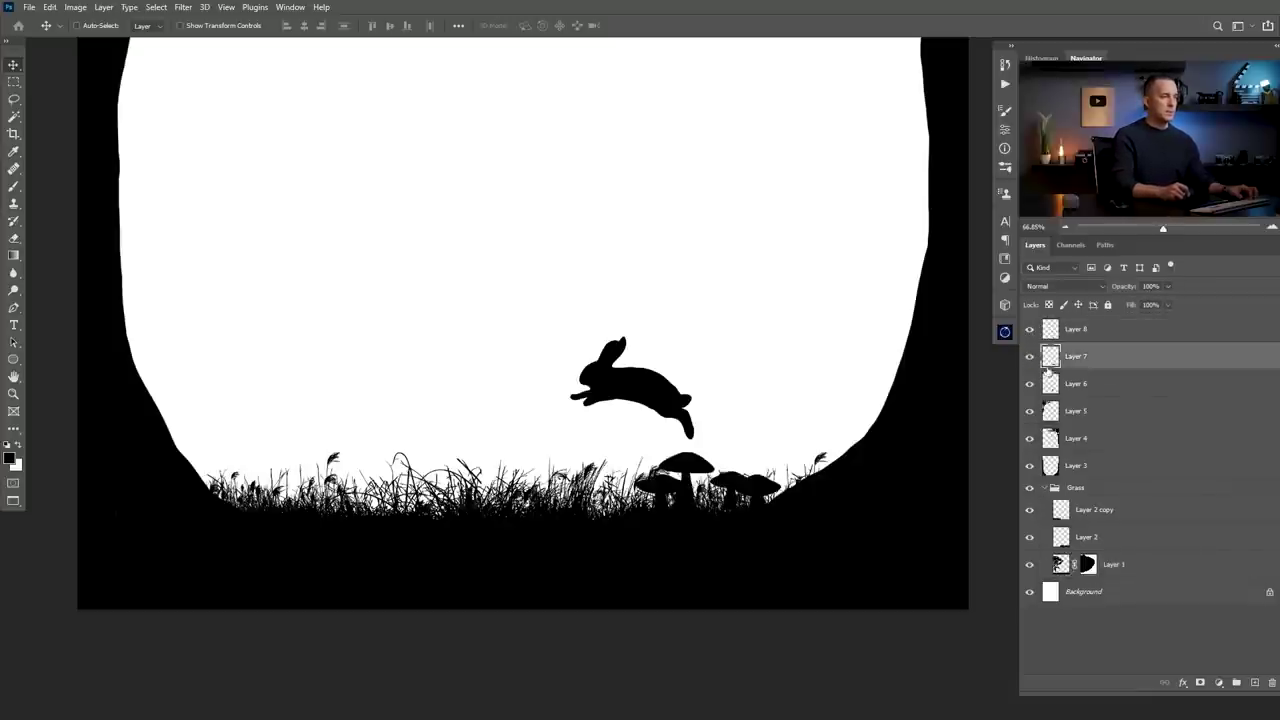
key(ctrl+j)
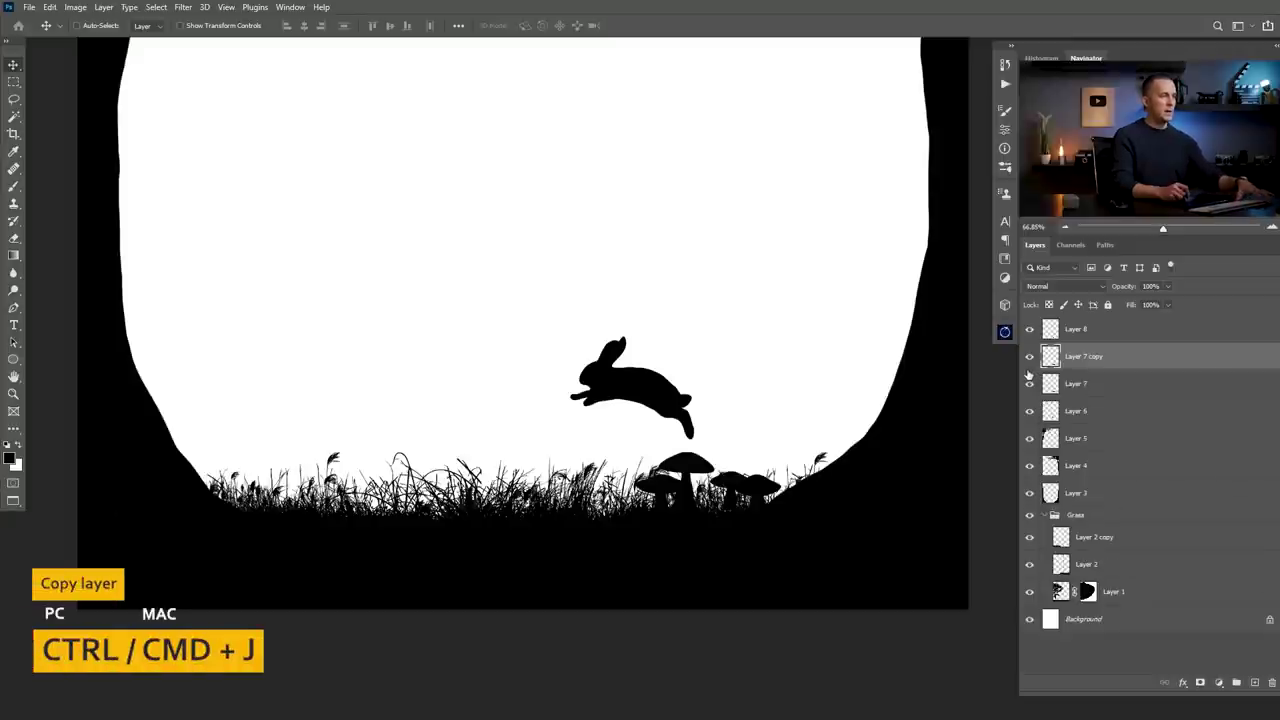
drag(718, 480, 416, 362)
- Lasso and delete everything in the copied group except the tallest mushroom, including the leftover shadow
key(l)
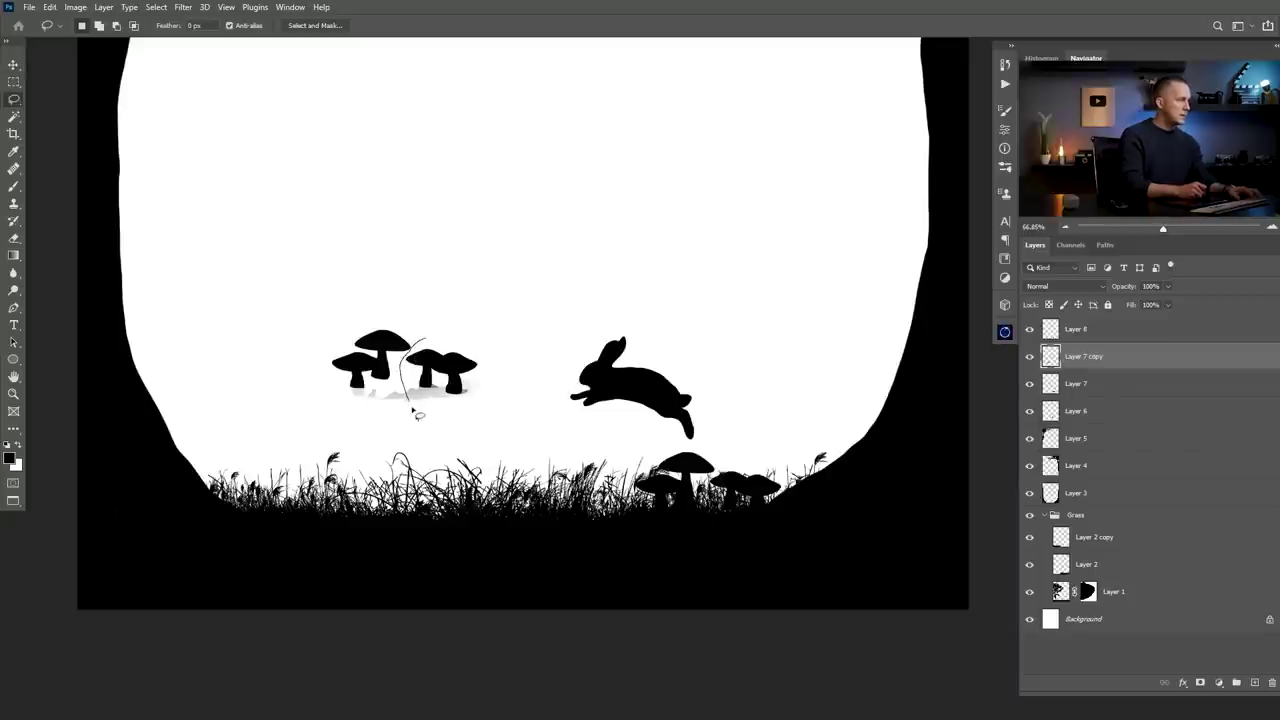
drag(470, 338, 466, 334)
key(Delete)
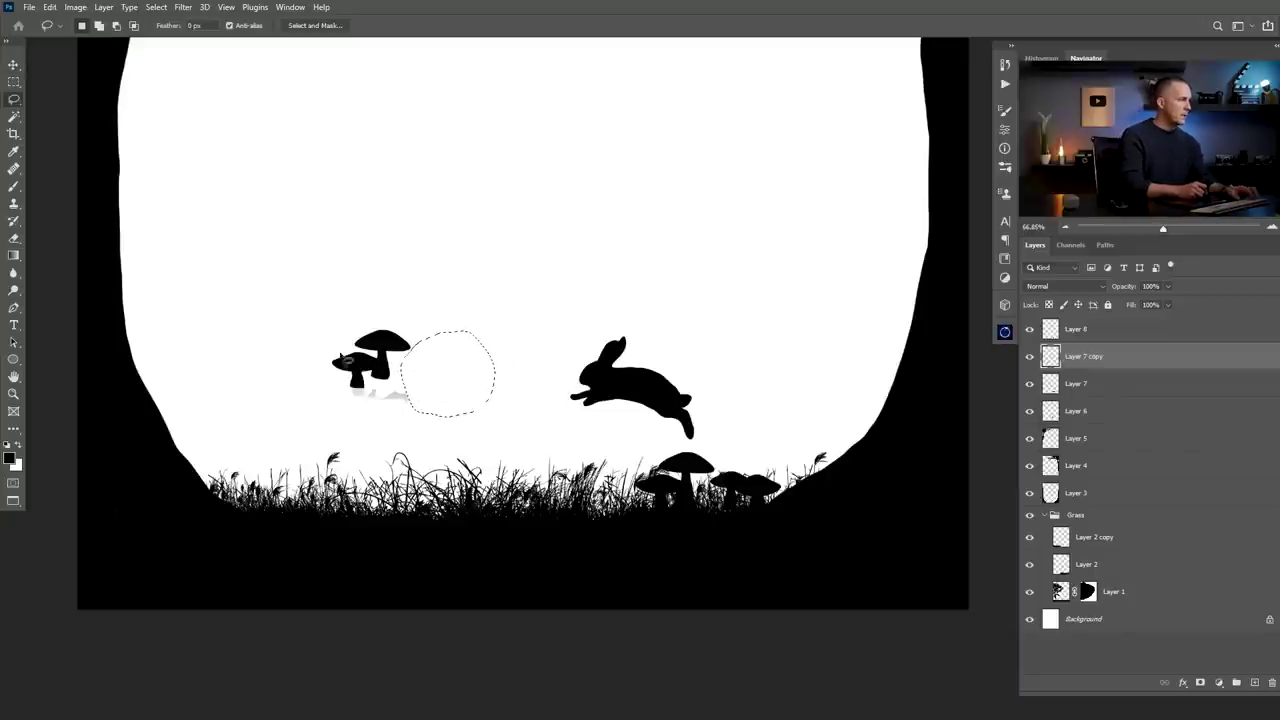
scroll(355, 362, up, 2)
scroll(362, 365, up, 2)
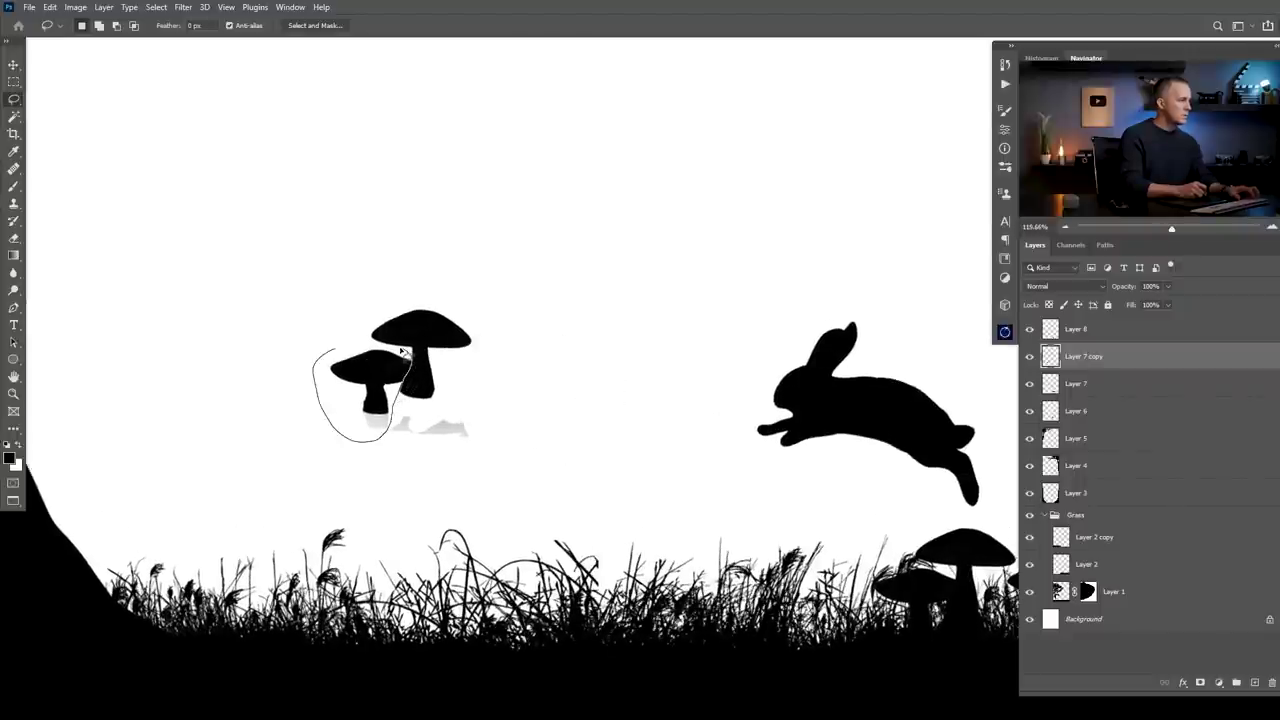
drag(328, 350, 330, 348)
key(Delete)
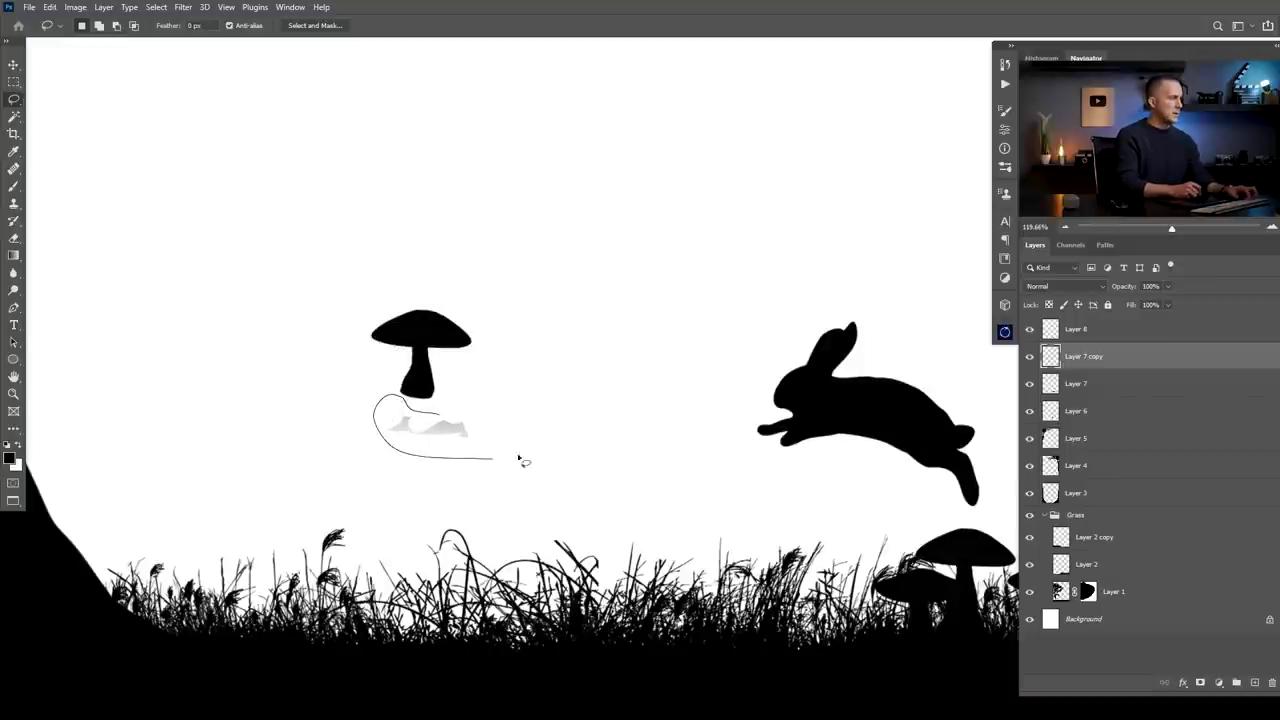
key(ctrl+d)
- Place the single mushroom in the grass near the left trunk and enlarge it slightly
key(v)
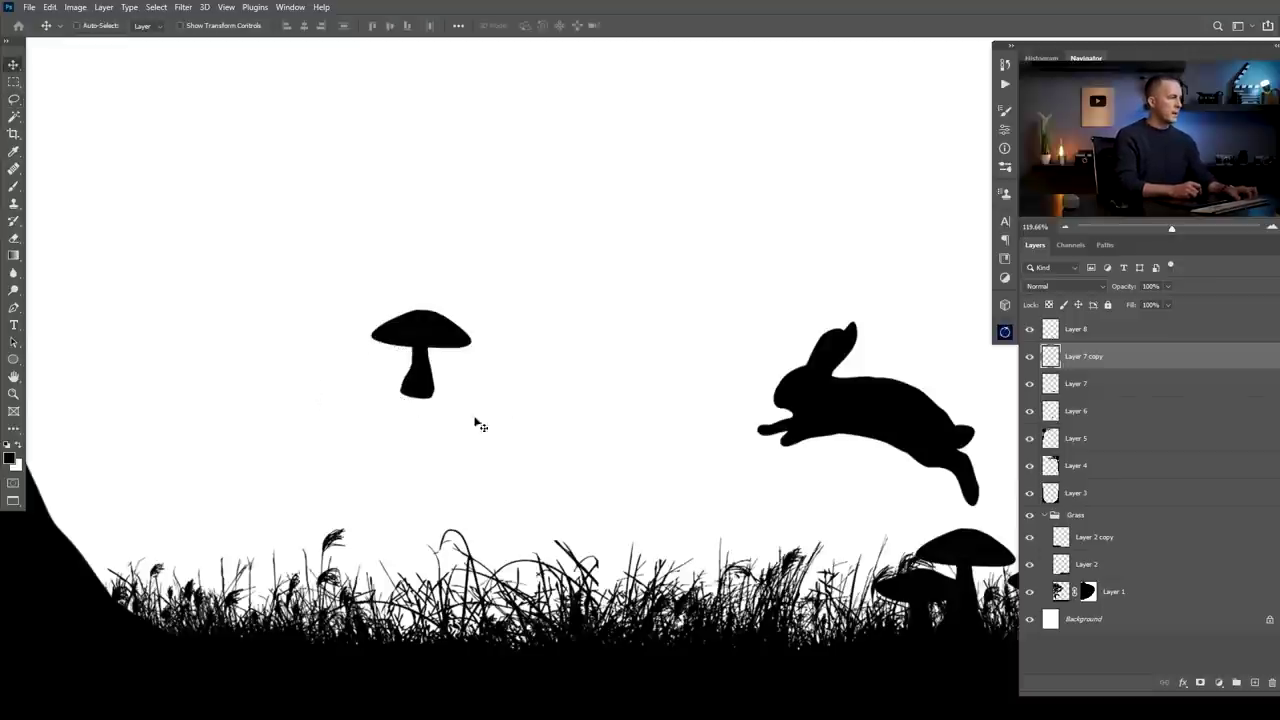
scroll(475, 423, down, 3)
mouse_move(460, 423)
mouse_down()
mouse_move(357, 541)
mouse_move(371, 540)
mouse_up()
scroll(371, 540, up, 1)
scroll(371, 540, up, 1)
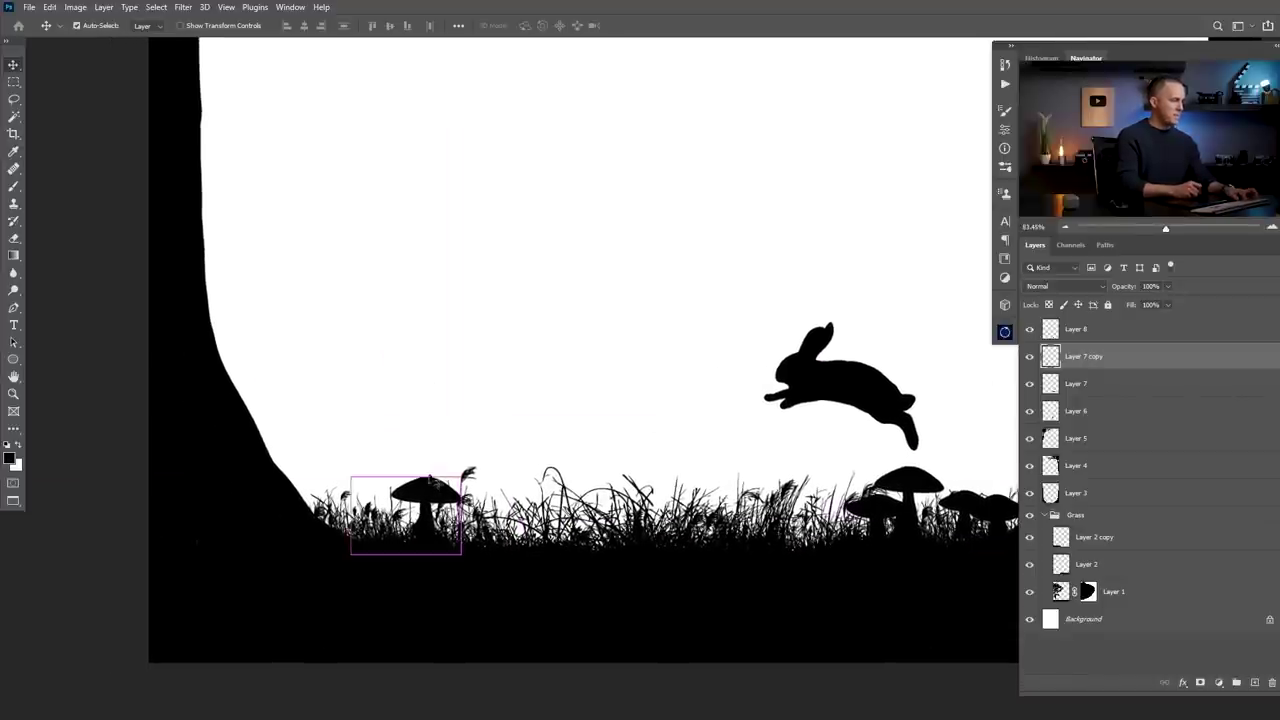
key(ctrl+t)
drag(467, 474, 471, 467)
key(Return)
scroll(470, 500, down, 3)
drag(454, 519, 457, 523)
- Examine the grass beside the left trunk by toggling Layer 2 copy and Layer 1, and reselect Layer 8 with the Brush
drag(314, 527, 398, 544)
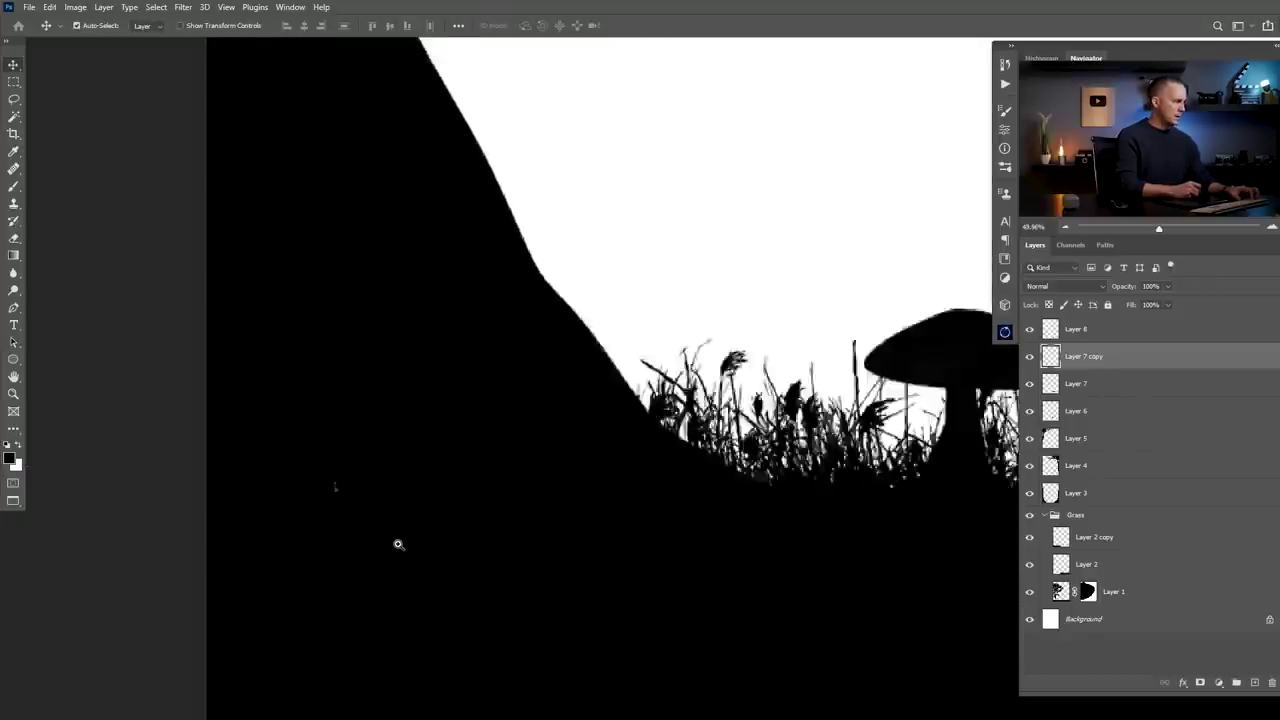
scroll(398, 544, down, 2)
scroll(380, 543, up, 1)
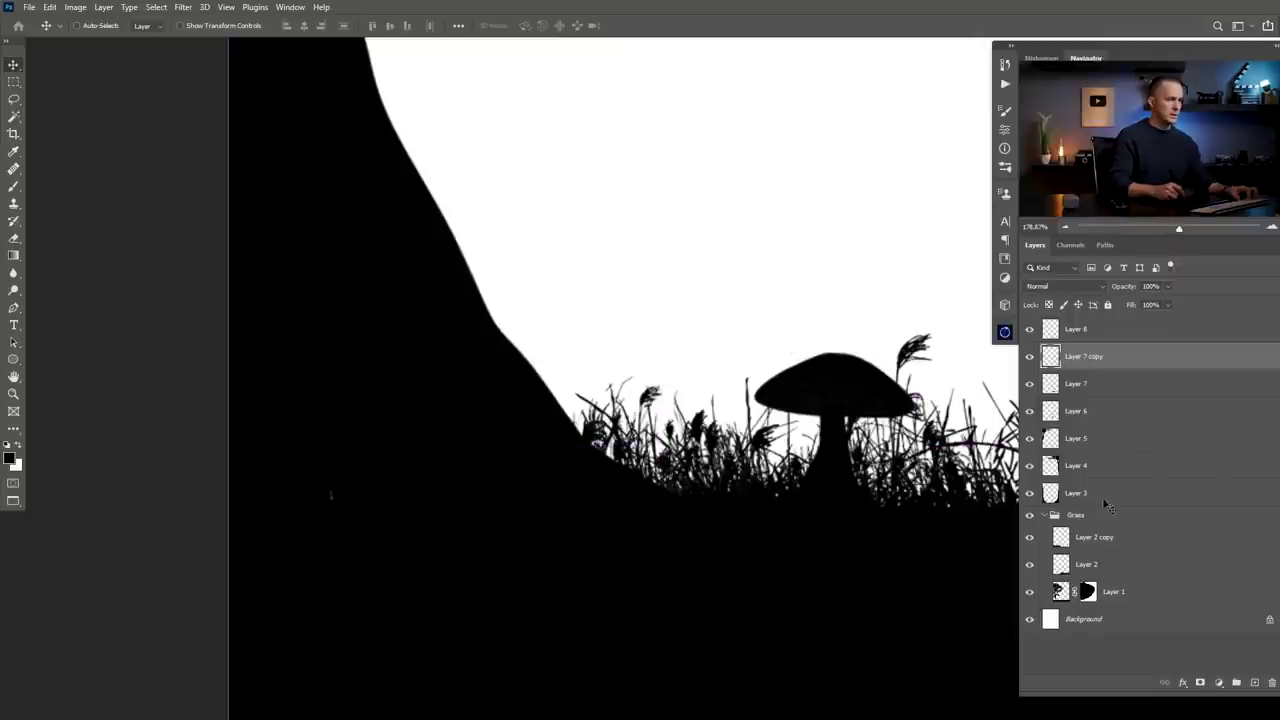
click(1029, 538)
click(1029, 538)
click(1030, 592)
click(1030, 592)
click(1058, 540)
key(b)
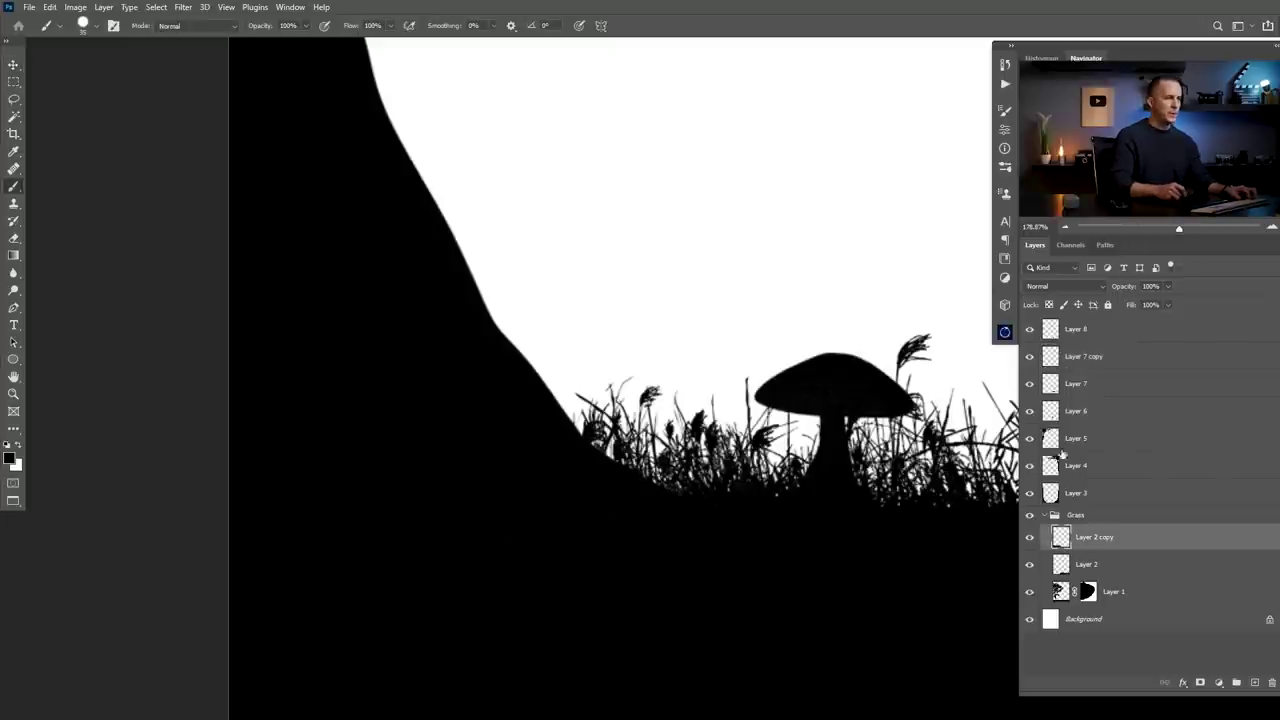
click(1051, 339)
scroll(589, 466, down, 6)
drag(589, 466, 358, 505)
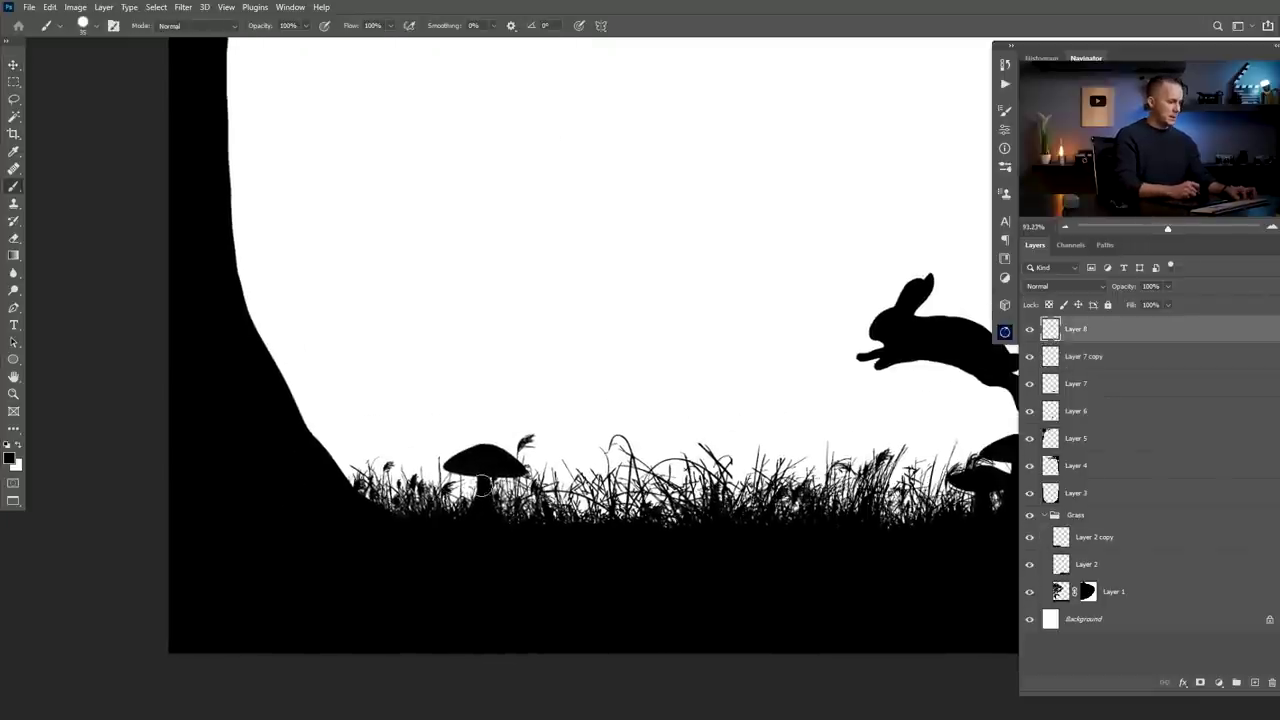
- Duplicate the single mushroom near the left trunk, flip the copy horizontally, shrink it, and place it low in the grass just right of the original
key(v)
drag(486, 478, 571, 468)
key(ctrl+t)
right_click(571, 468)
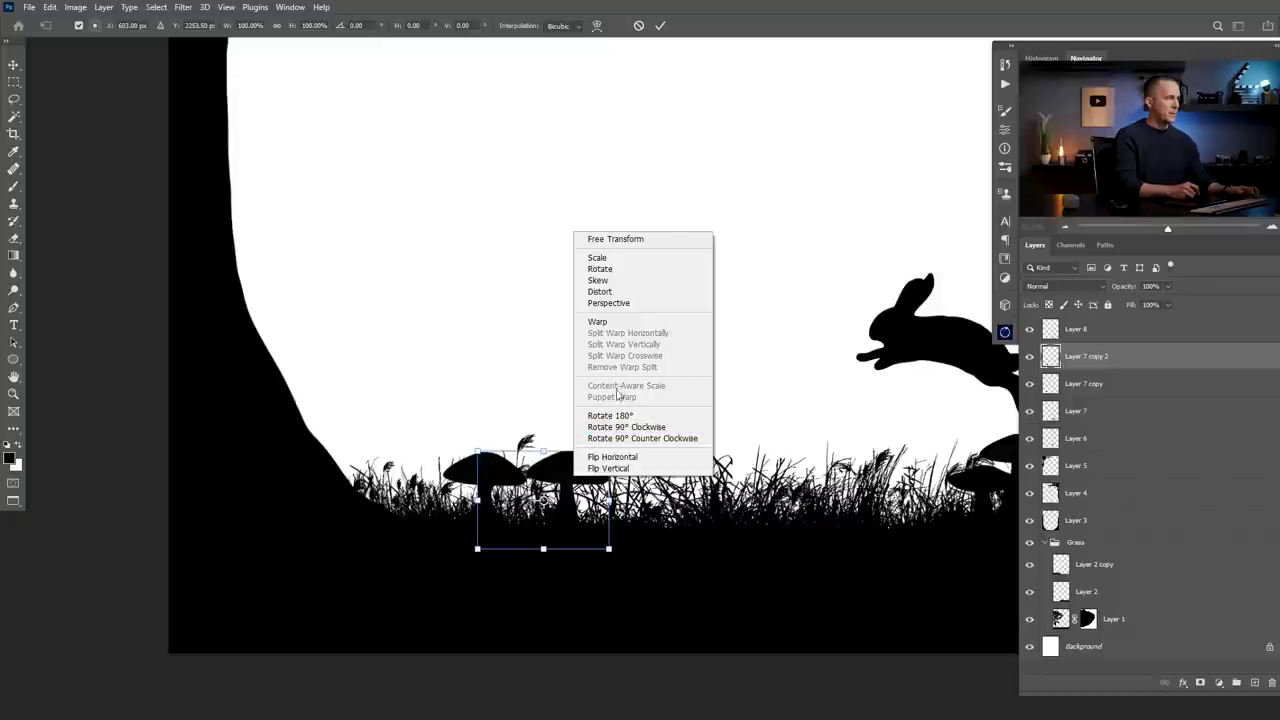
click(617, 459)
drag(609, 452, 580, 485)
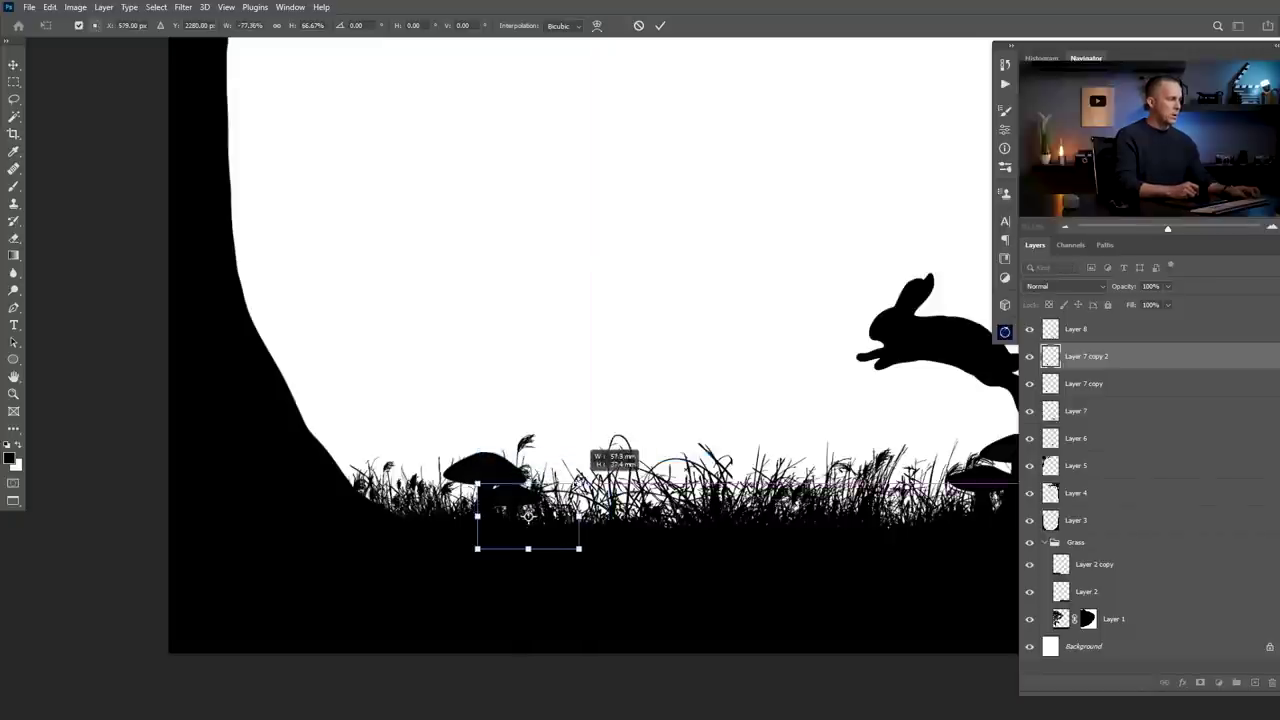
drag(522, 514, 560, 514)
key(Return)
scroll(560, 514, down, 4)
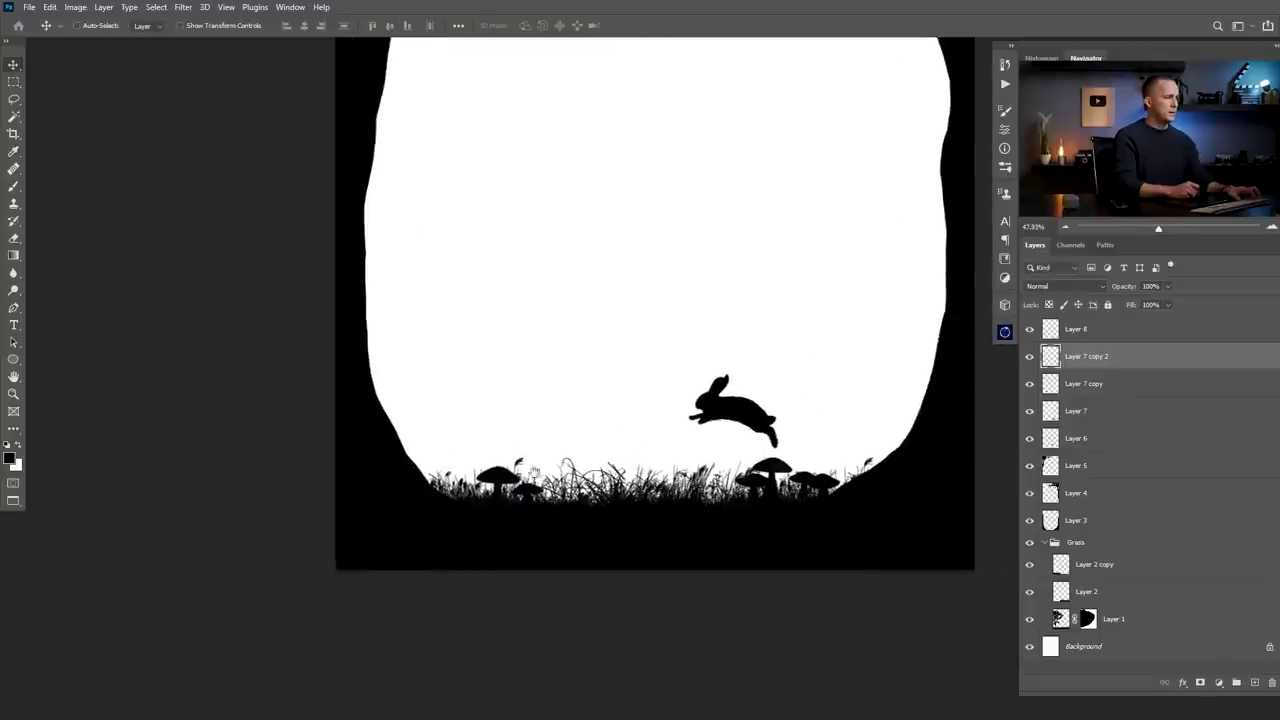
- Enlarge the rabbit silhouette on Layer 6 slightly
drag(620, 465, 580, 487)
click(657, 440)
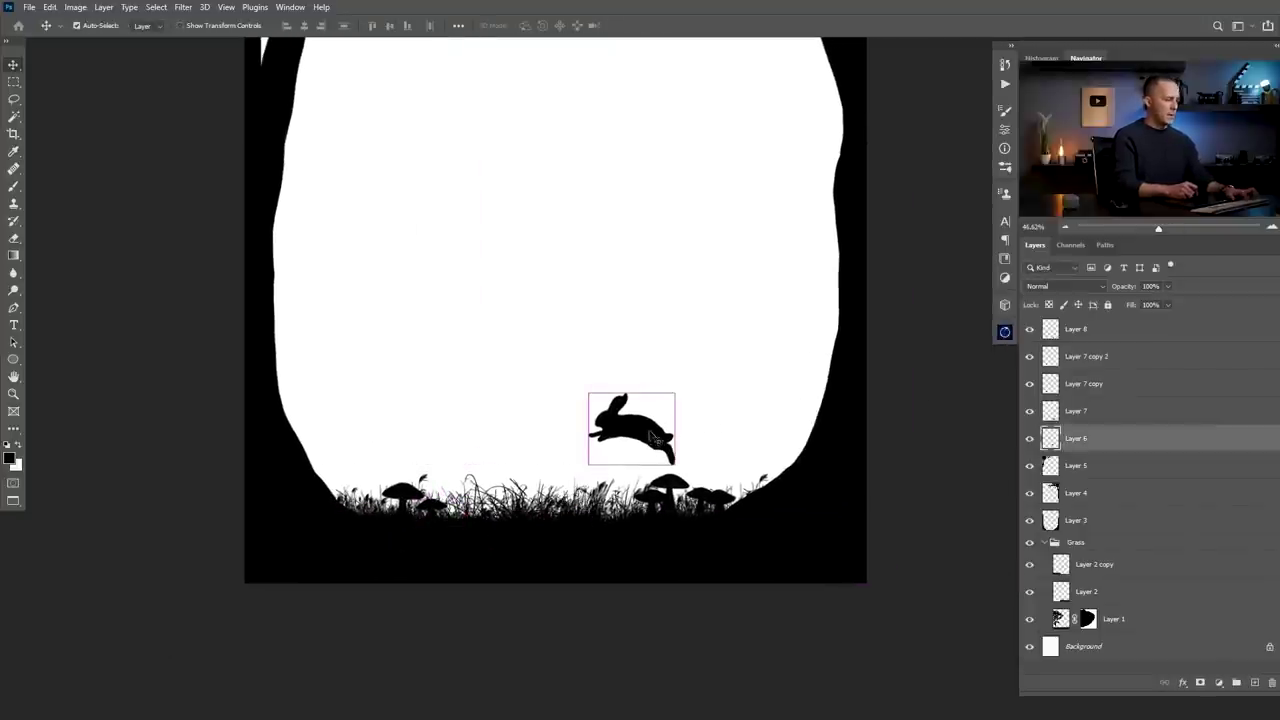
key(ctrl+t)
drag(675, 392, 698, 373)
key(Return)
scroll(626, 517, down, 3)
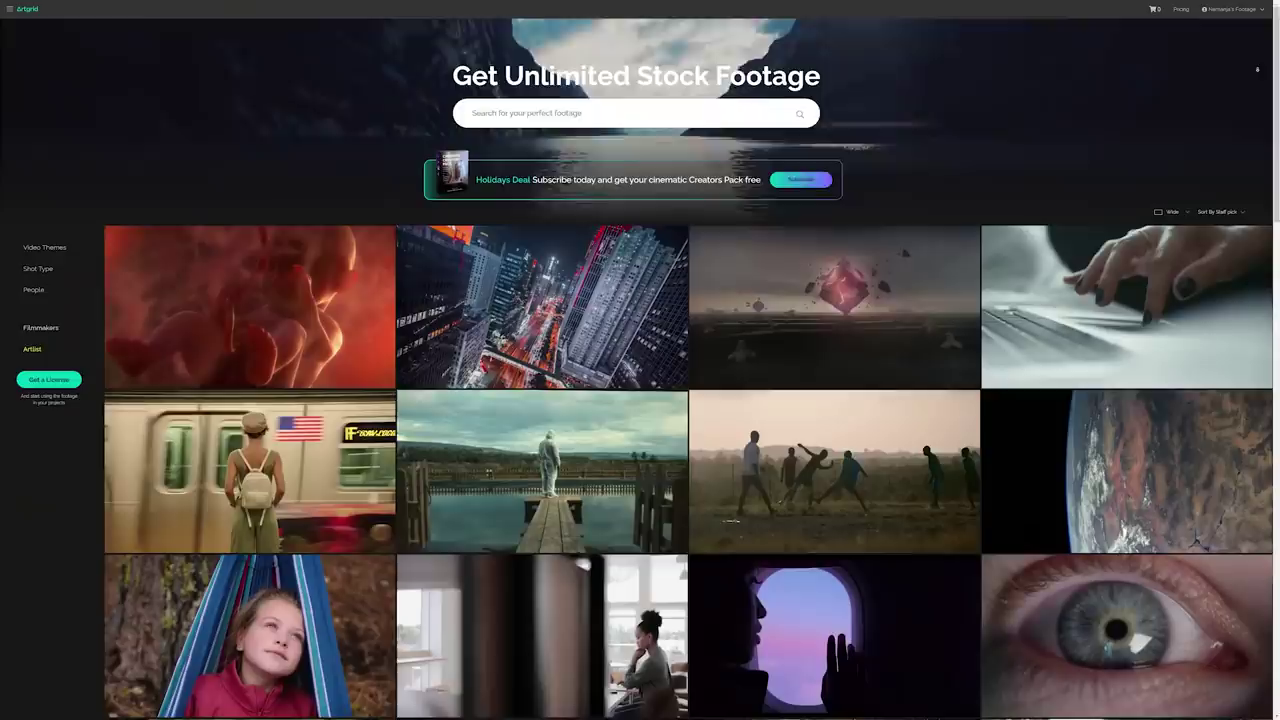
scroll(640, 400, down, 2)
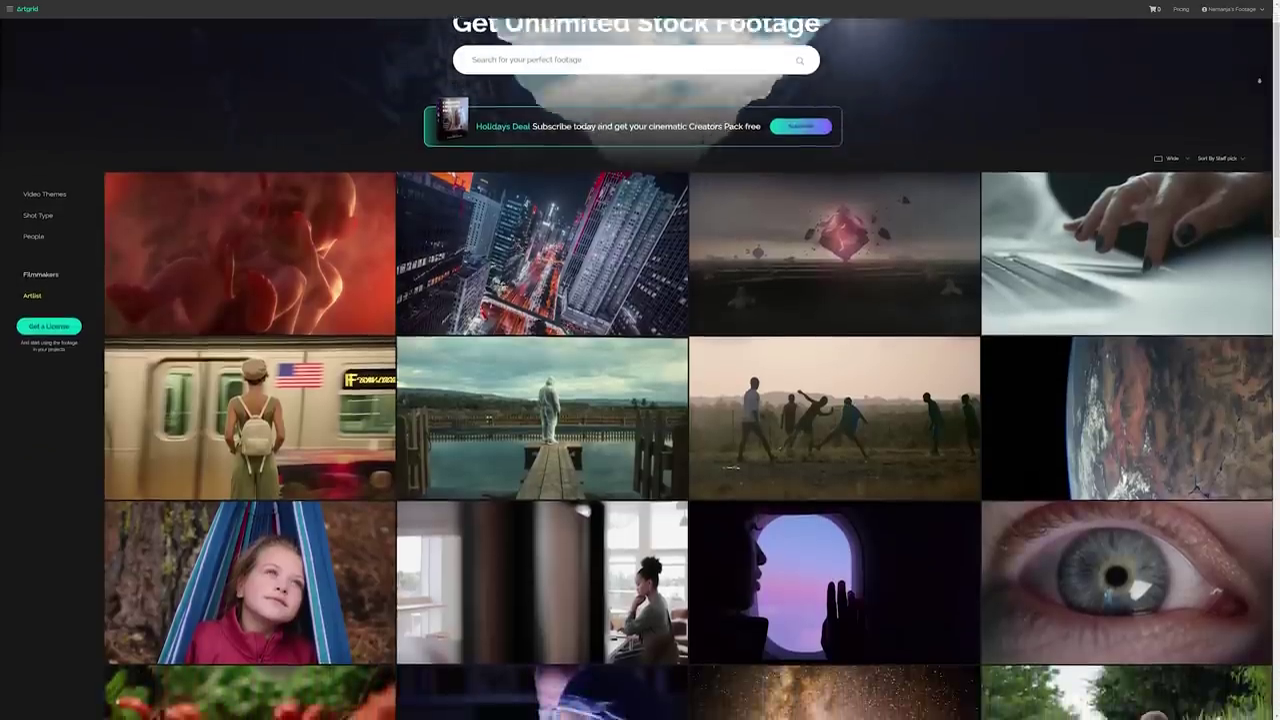
scroll(1259, 81, down, 1)
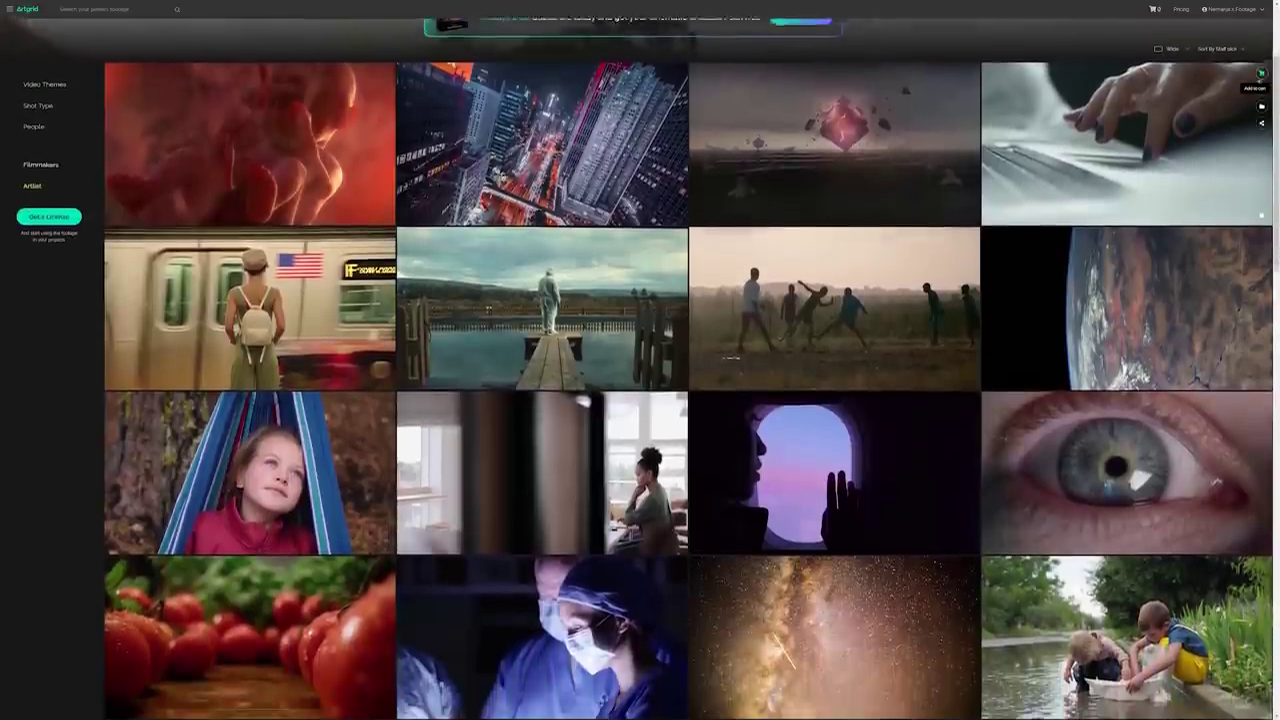
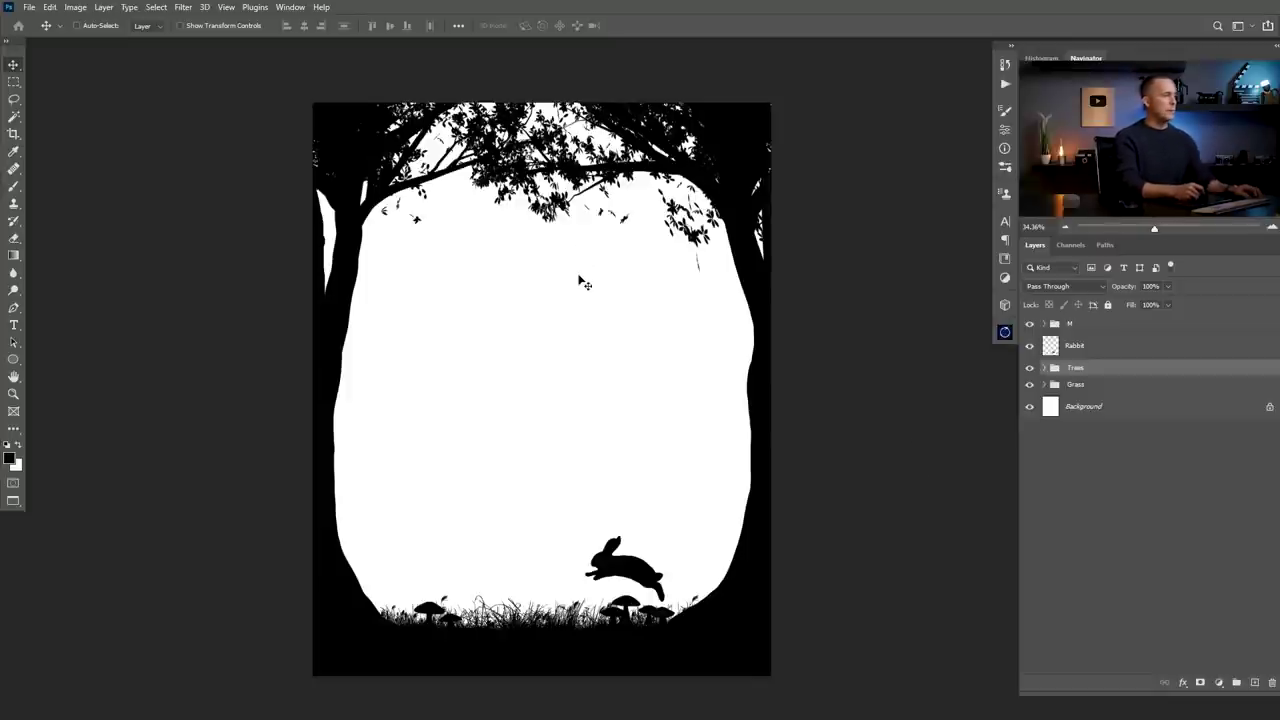
- Copy the falling leaf silhouettes from their open document into the forest scene and place them just under the central branches
key(ctrl+Tab)
key(ctrl+Tab)
key(ctrl+Tab)
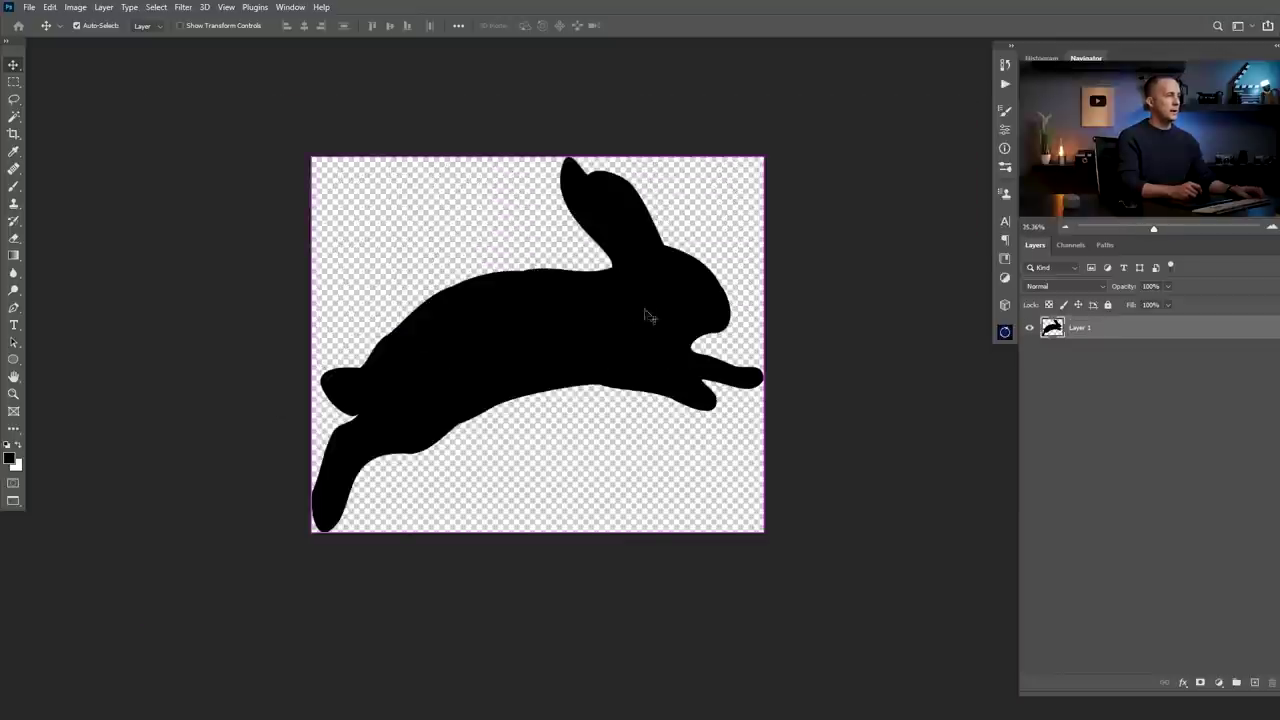
key(ctrl+Tab)
key(ctrl+Tab)
key(ctrl+Tab)
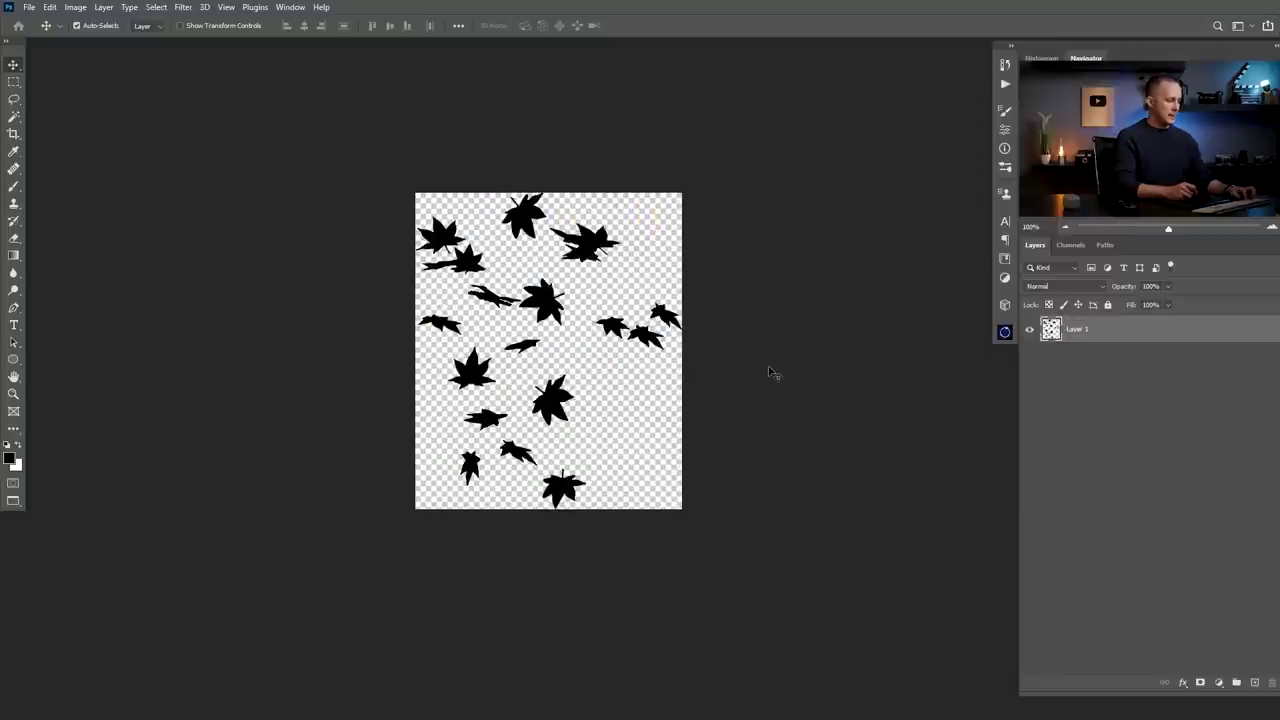
key(ctrl+Tab)
key(ctrl+v)
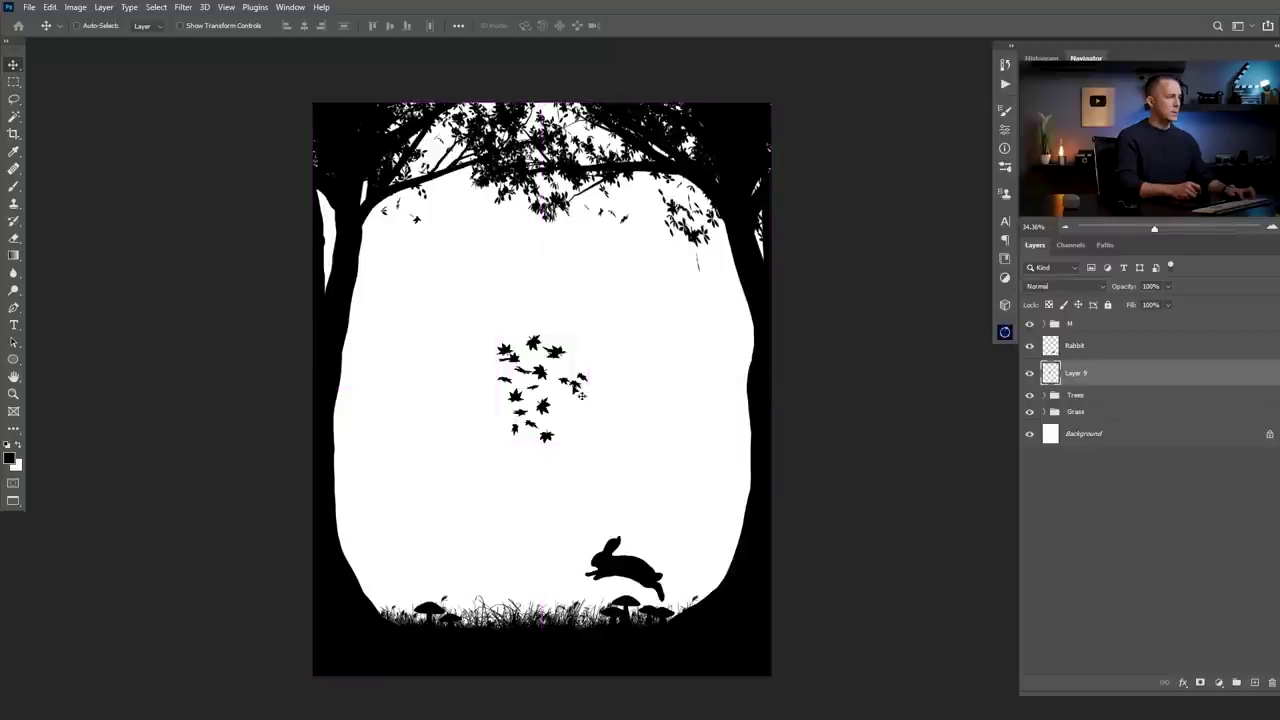
drag(494, 376, 569, 228)
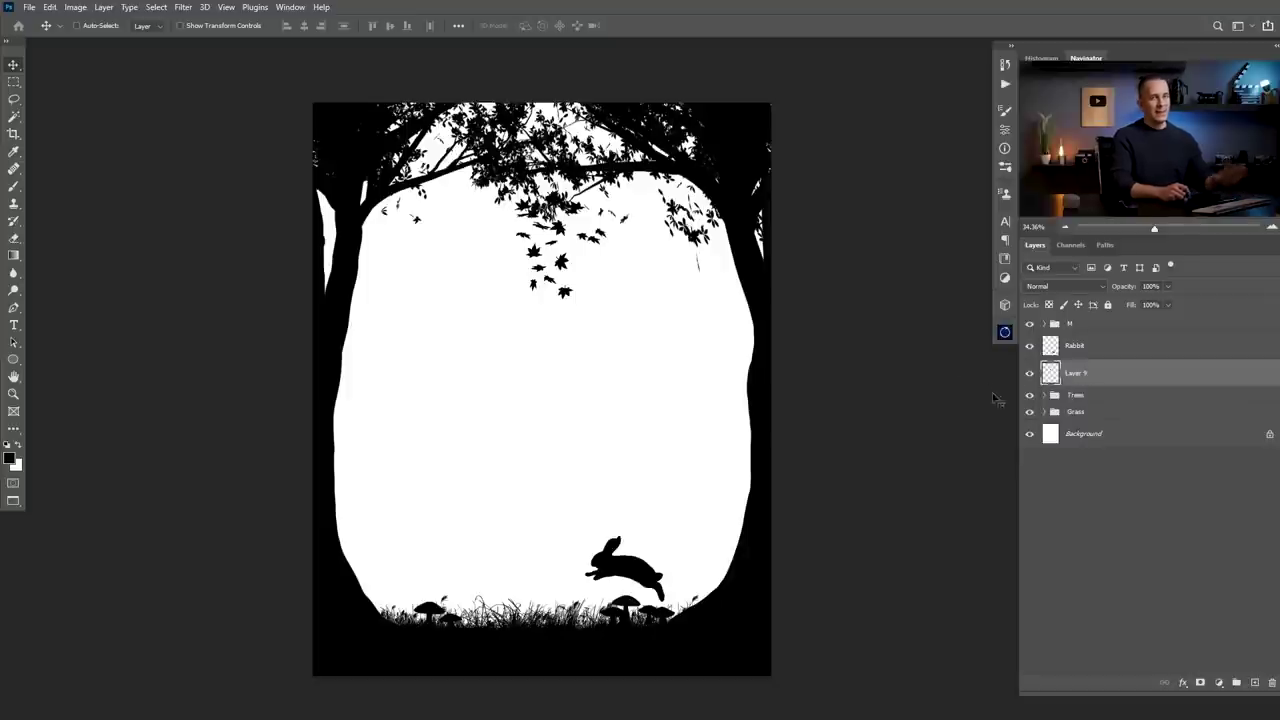
- Lasso the lowest leaf, separate it onto its own layer, and move it down to just above the rabbit
key(l)
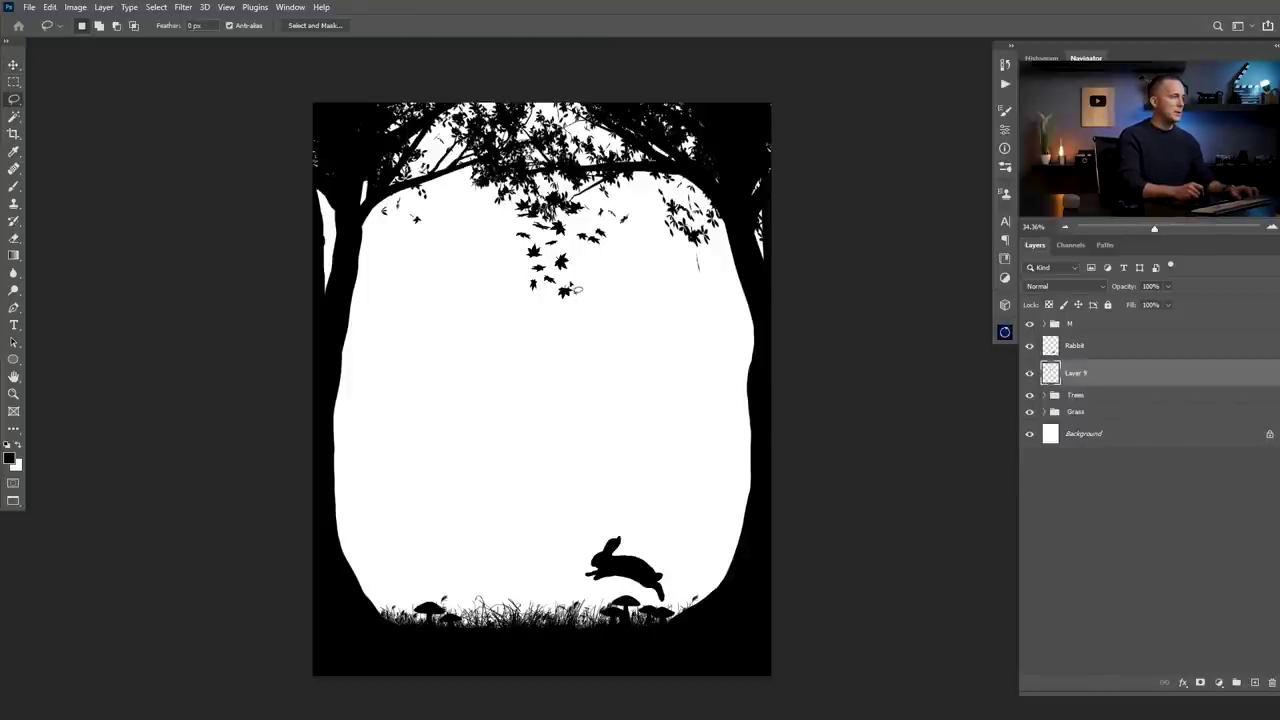
mouse_move(583, 283)
mouse_down()
mouse_move(553, 298)
mouse_move(580, 285)
mouse_up()
key(ctrl+j)
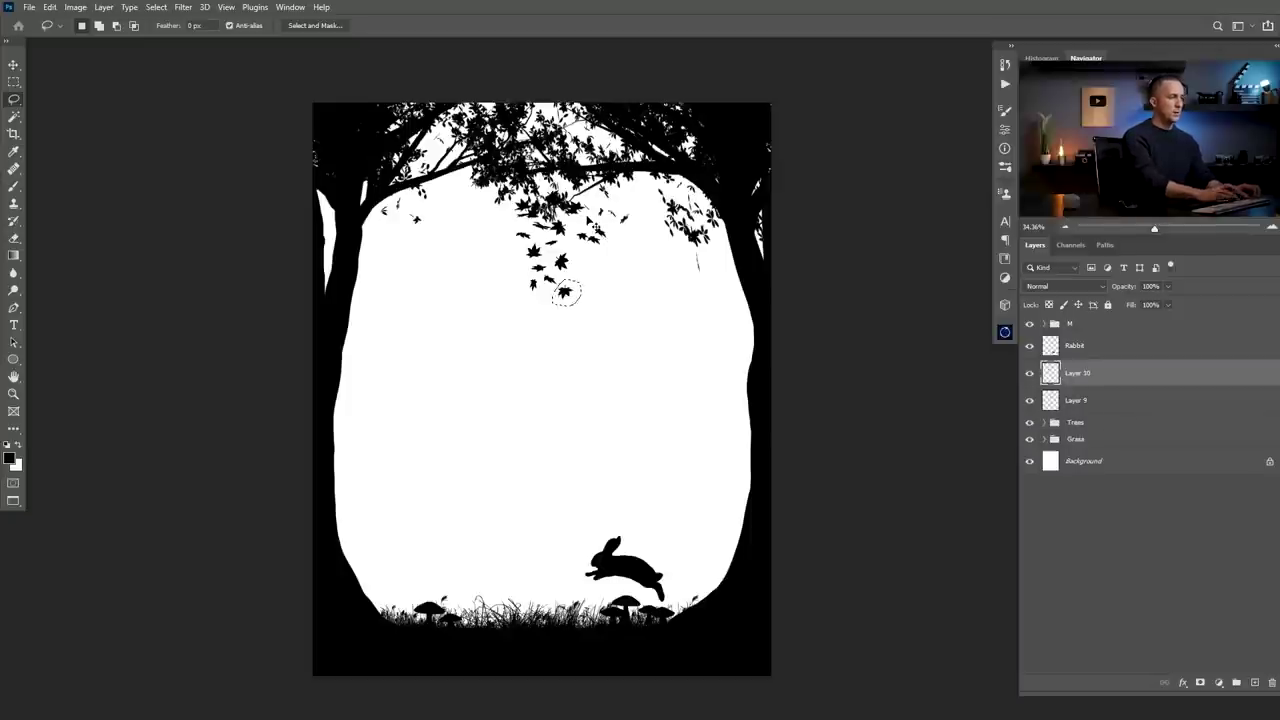
key(v)
drag(575, 297, 594, 490)
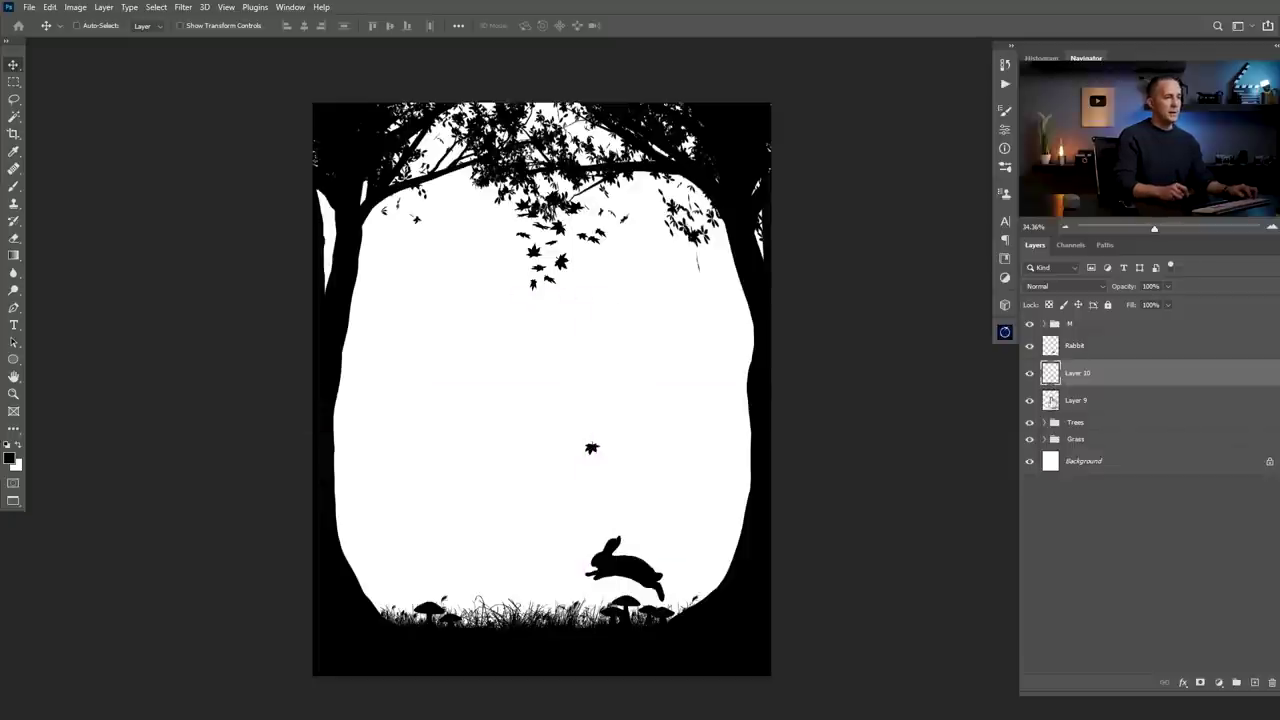
- Cut the two lowest leaves from Layer 9 onto a new layer and move them toward the left tree
click(1051, 400)
key(l)
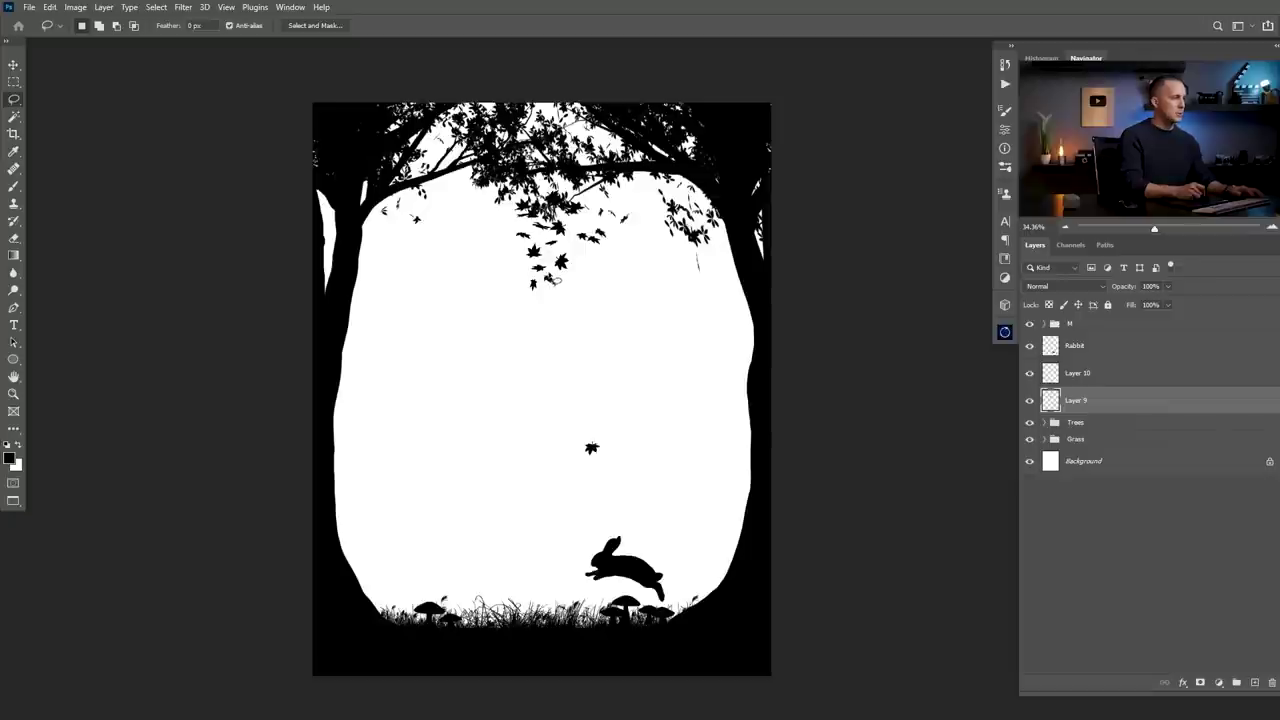
drag(568, 286, 566, 284)
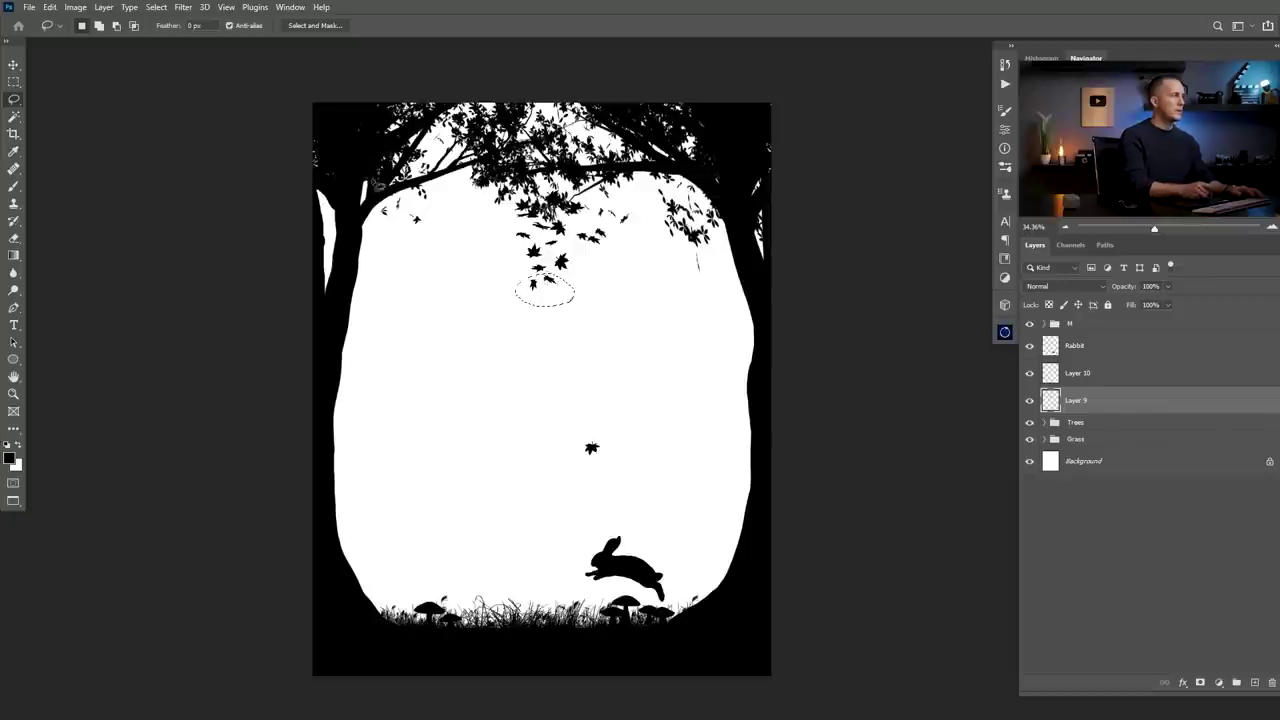
click(105, 9)
mouse_move(115, 21)
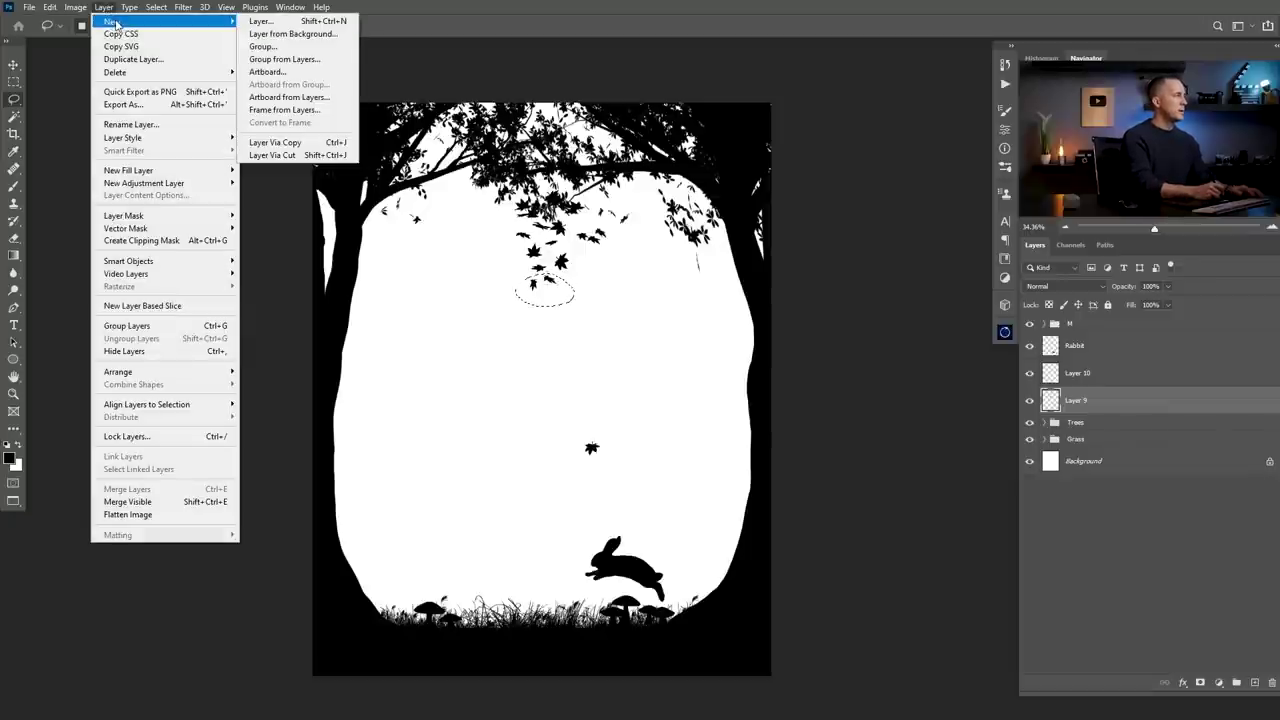
click(323, 156)
key(v)
mouse_move(546, 289)
mouse_down()
mouse_move(625, 320)
mouse_move(480, 345)
mouse_move(475, 275)
mouse_move(455, 267)
mouse_up()
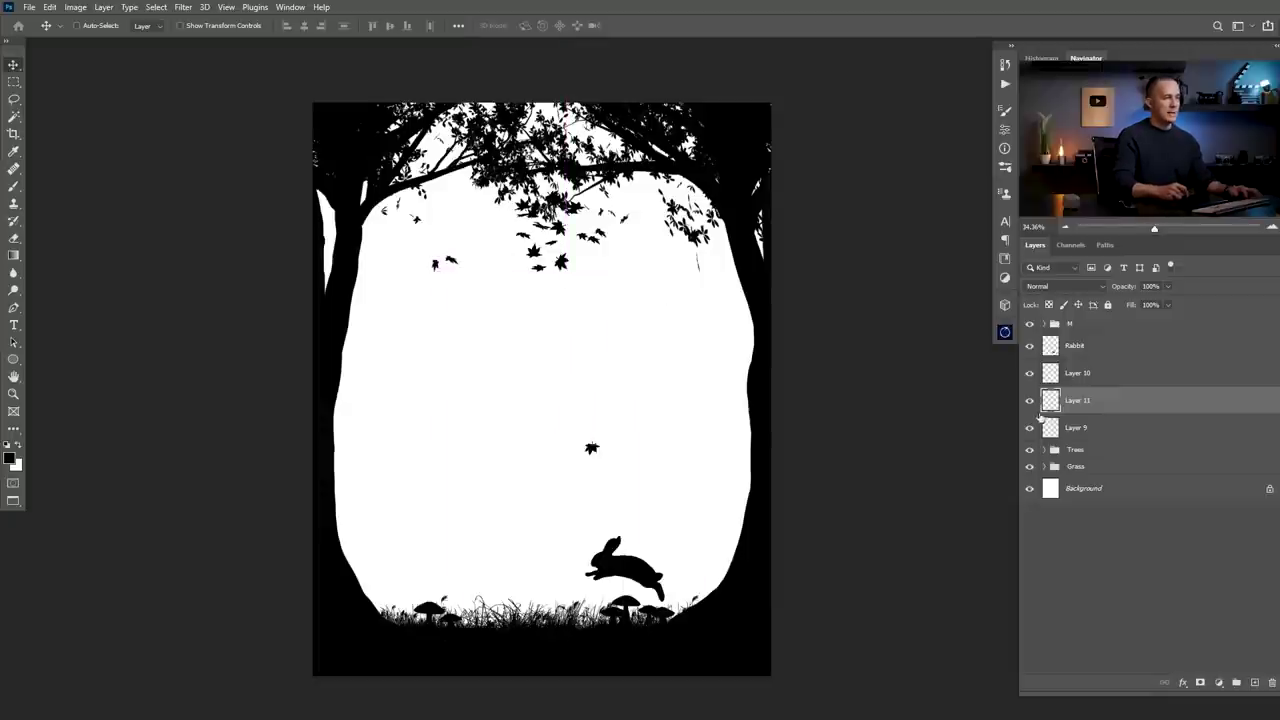
- Cut more leaves from Layer 9 onto separate layers and spread them through the middle of the clearing
click(1055, 429)
key(l)
mouse_move(566, 236)
mouse_down()
mouse_move(563, 250)
mouse_move(632, 316)
mouse_up()
key(ctrl+shift+j)
key(v)
key(l)
key(ctrl+shift+j)
key(v)
drag(628, 310, 536, 422)
- Separate further leaves from Layer 9, placing a cluster beneath the left branches and a single leaf beside the left trunk
click(1077, 482)
key(l)
drag(494, 215, 557, 246)
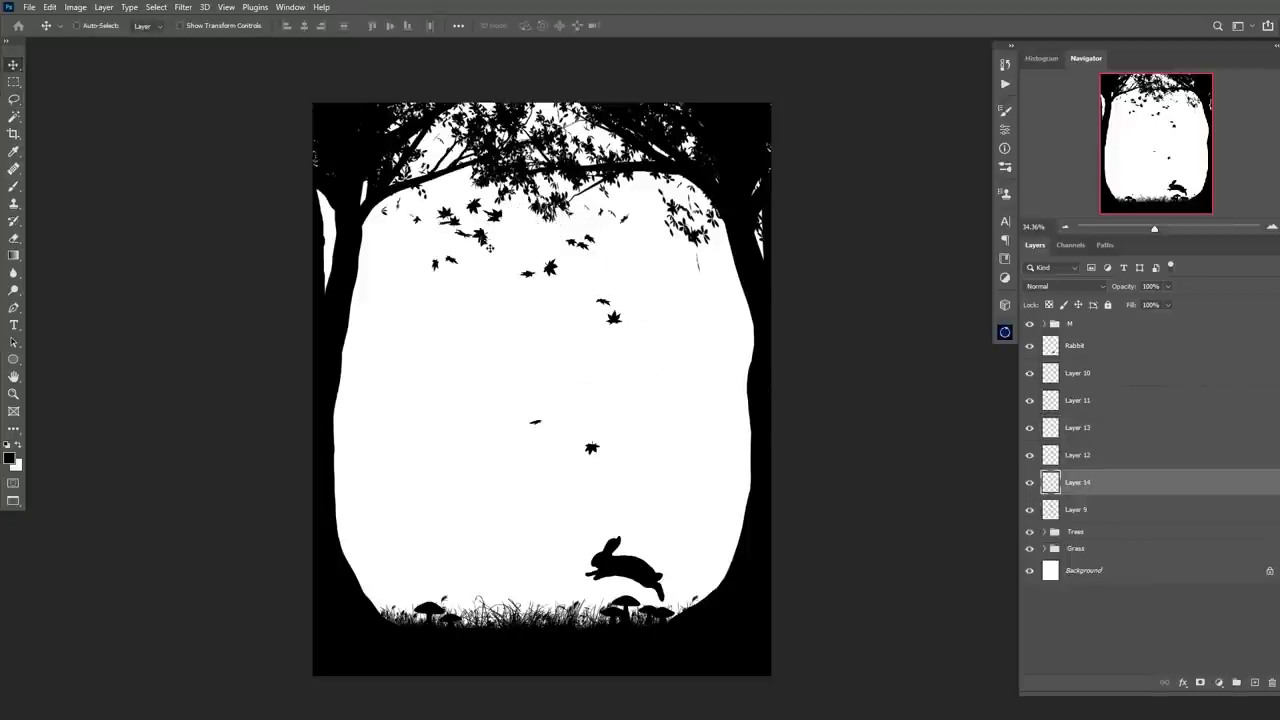
drag(421, 414, 411, 411)
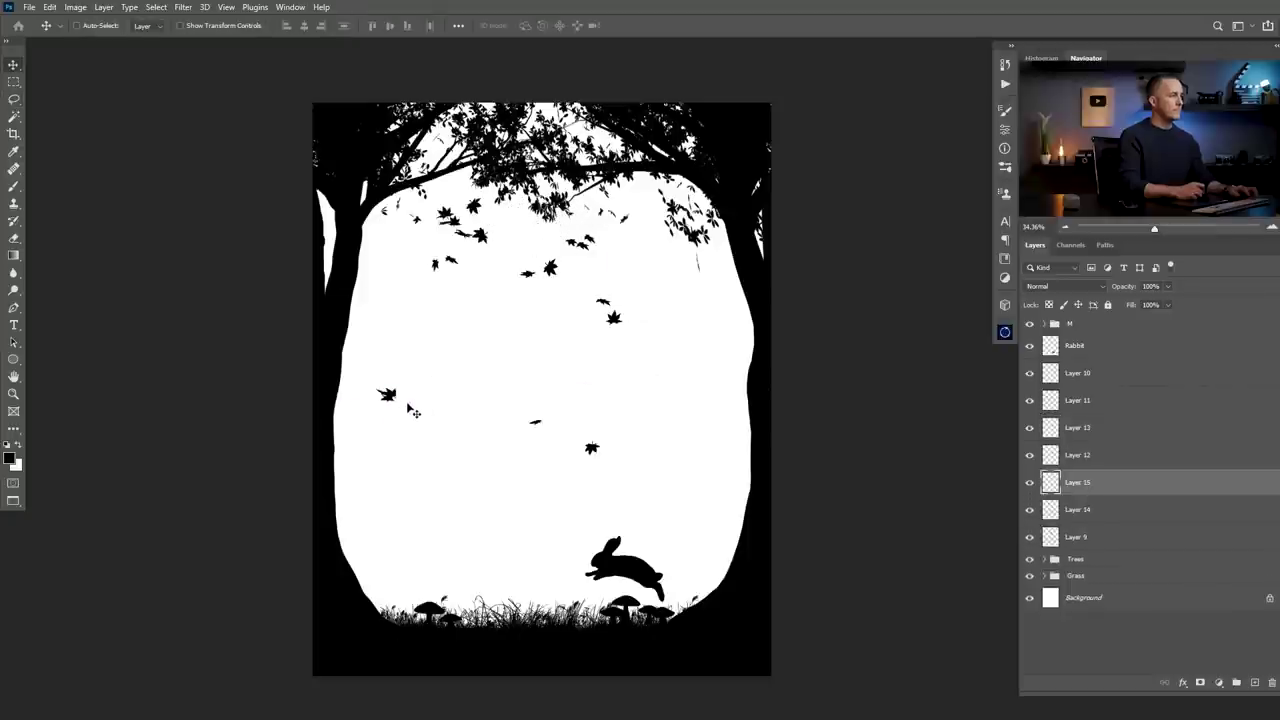
- Group all the leaf layers from Layer 10 down to Layer 9 and name the group Leafs
click(1048, 378)
shift+click(1049, 512)
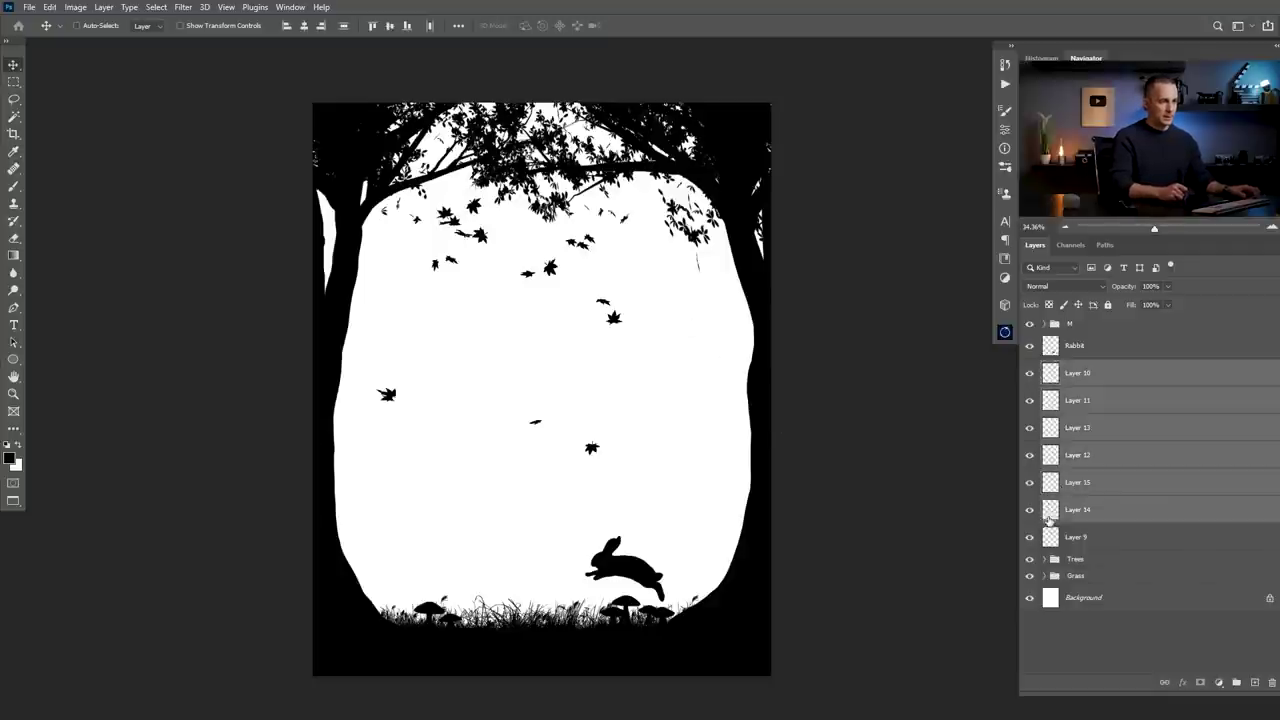
shift+click(1049, 537)
key(ctrl+g)
click(1030, 368)
click(1030, 368)
double_click(1082, 367)
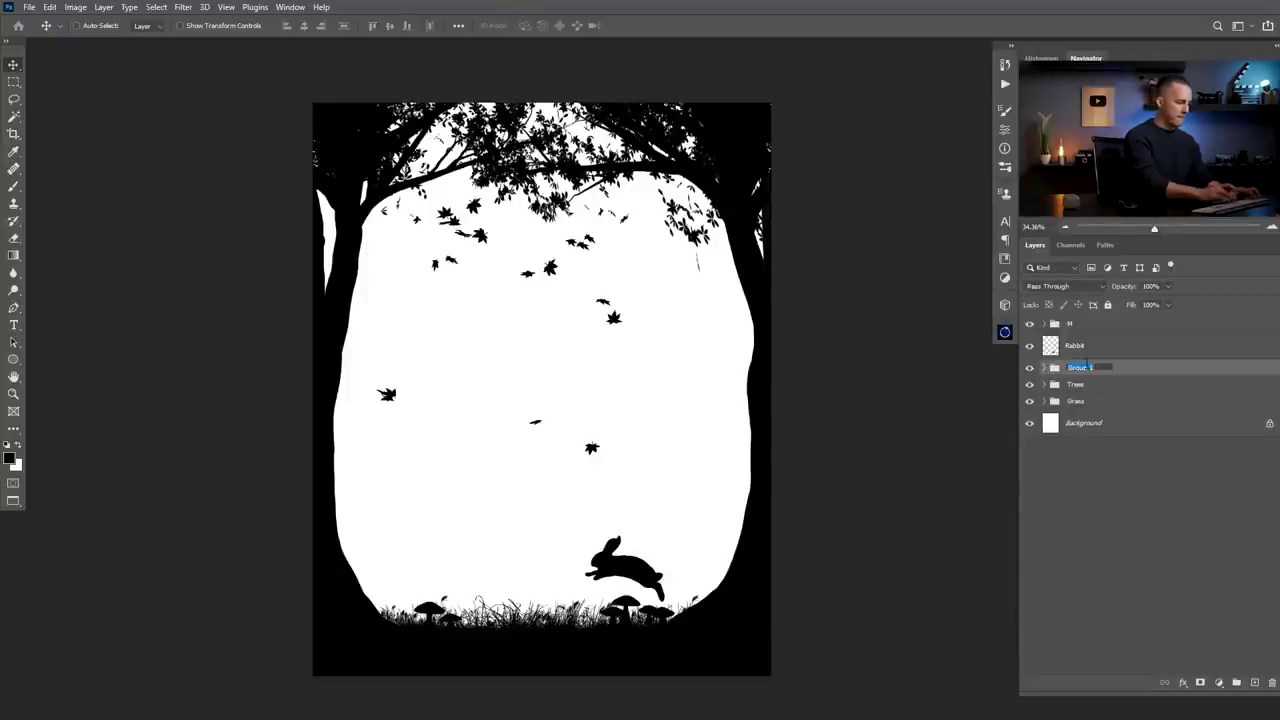
key(Return)
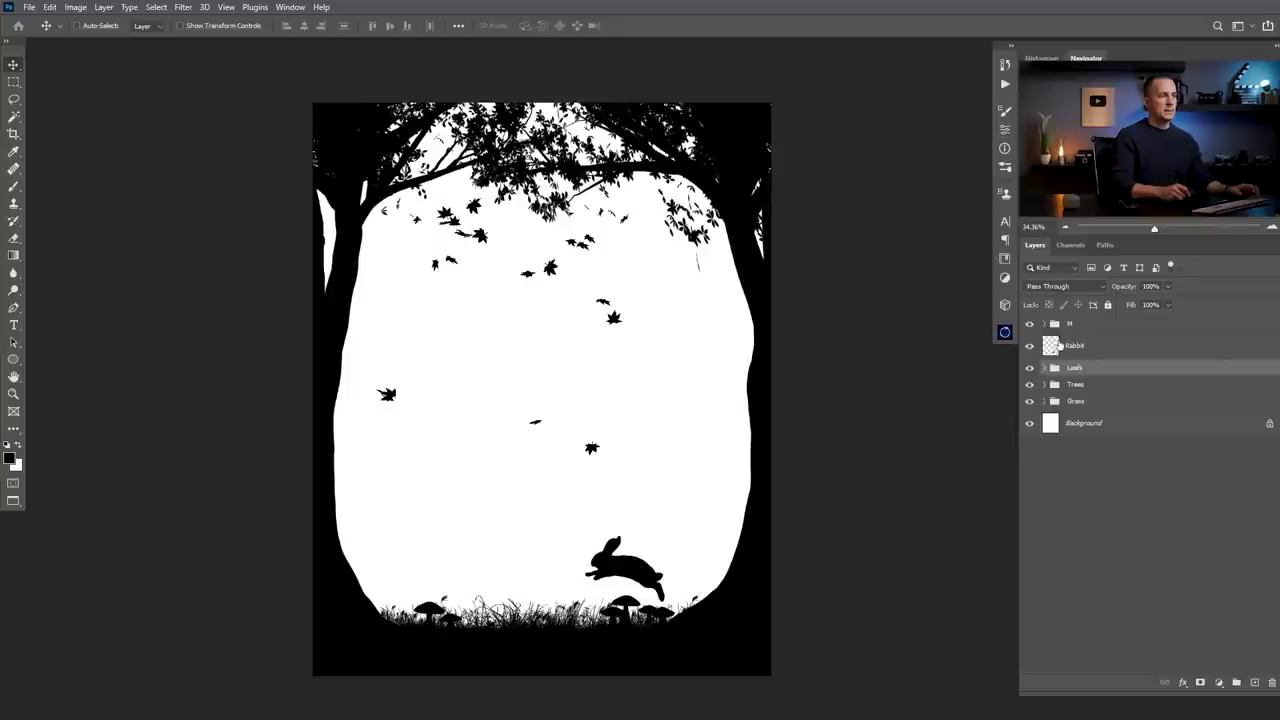
- Add a new layer directly above the Background and put it in a group named Plane 2
click(1118, 426)
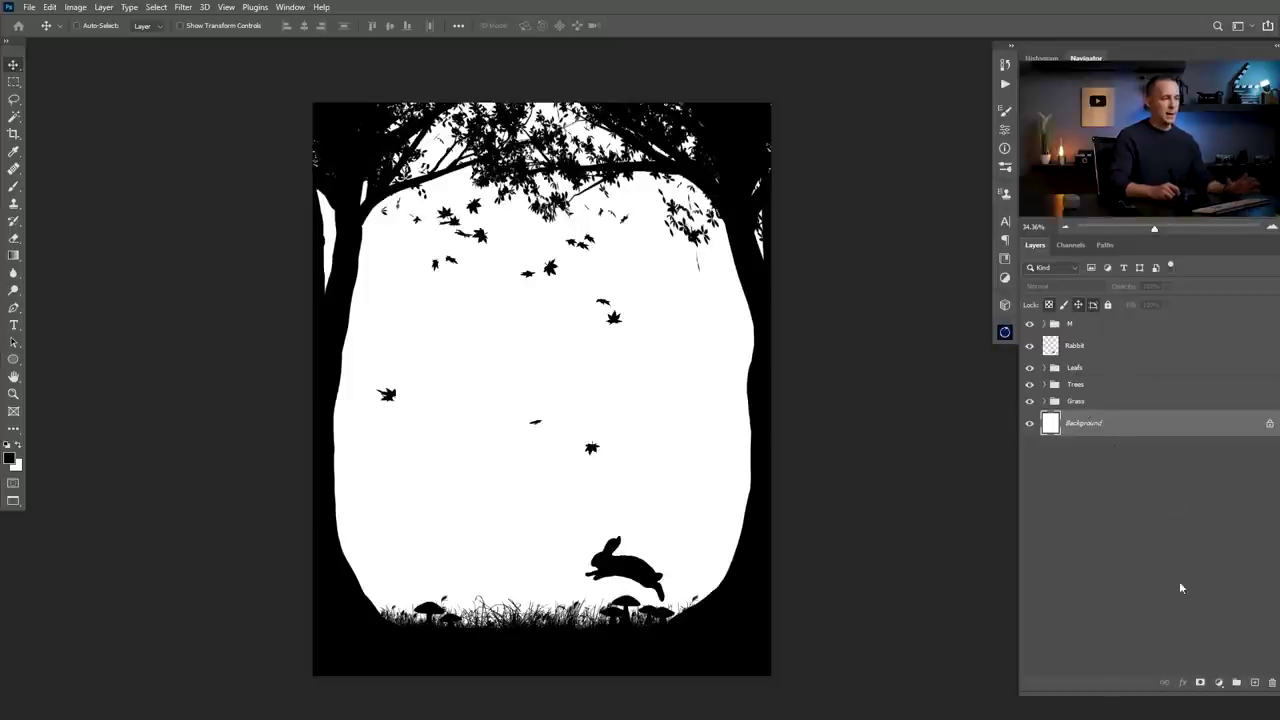
click(1253, 681)
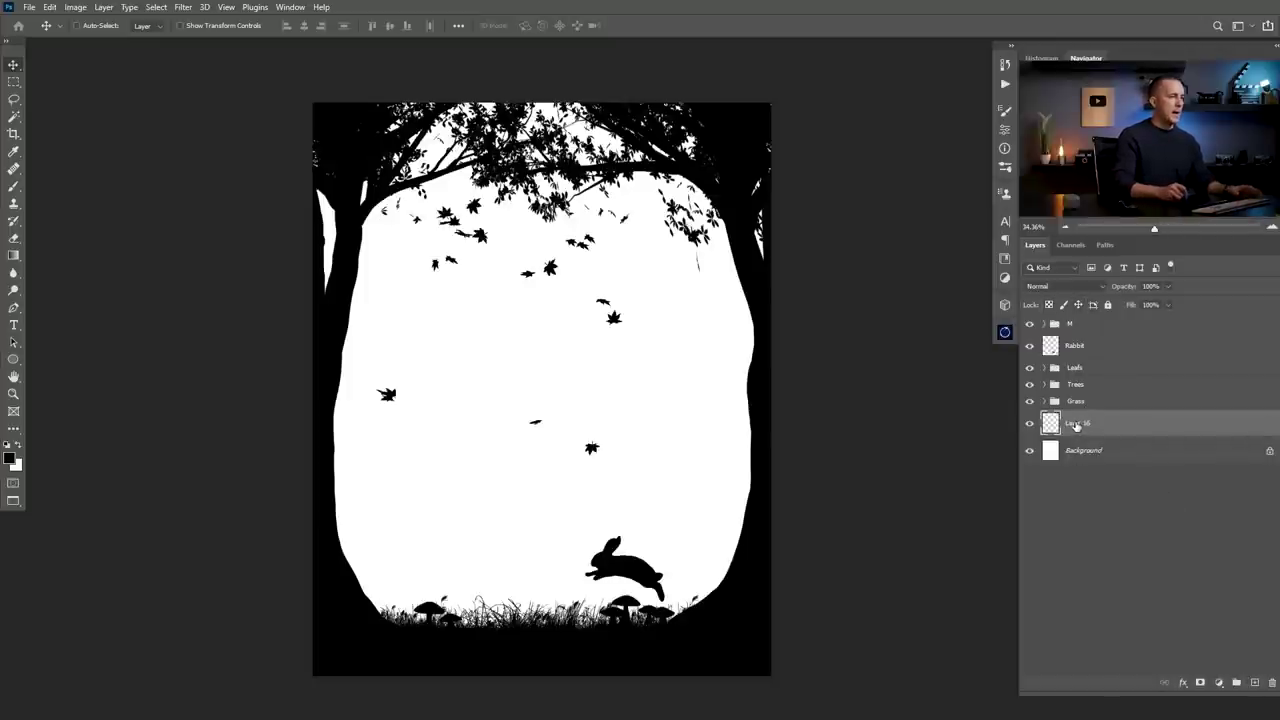
key(ctrl)
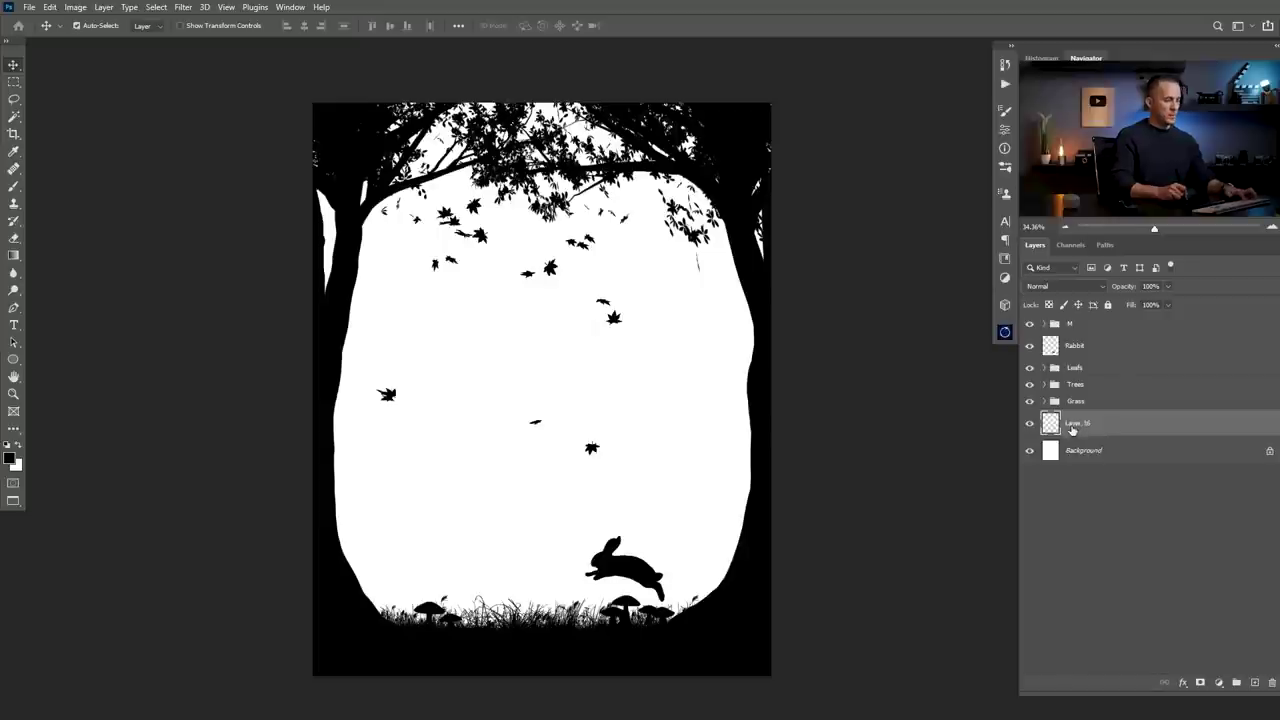
key(ctrl+g)
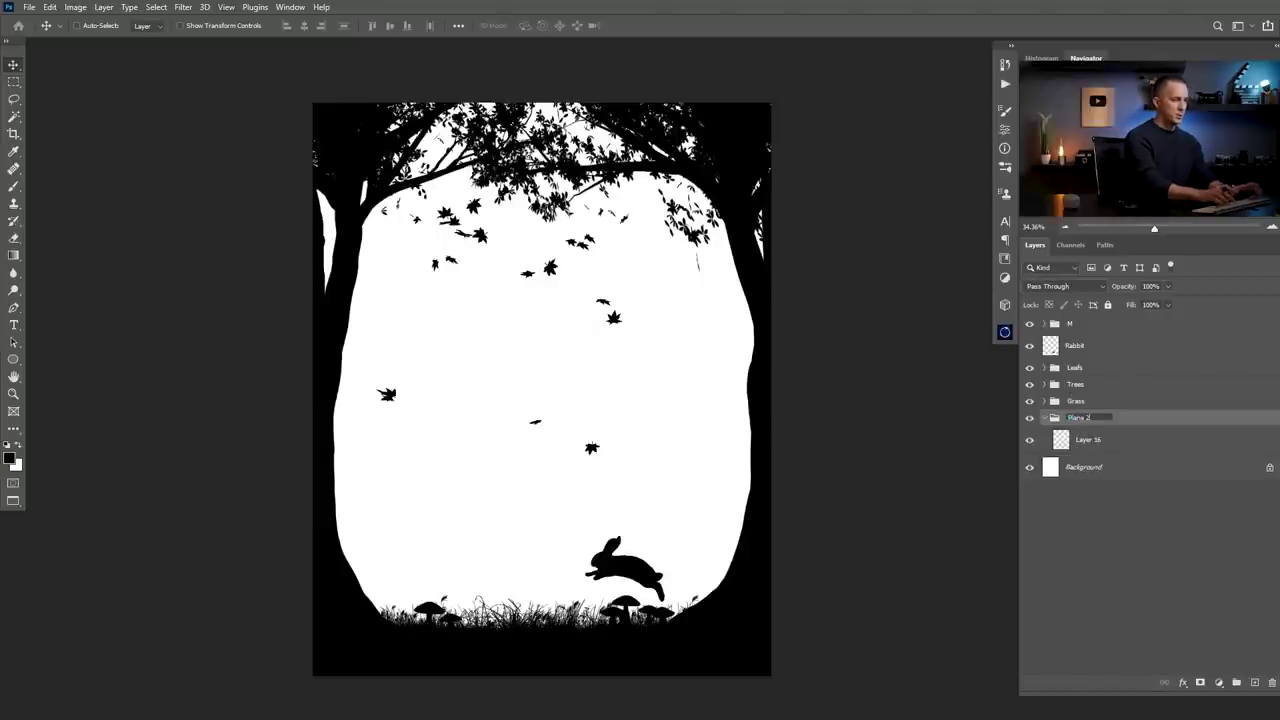
- Render a full-crowned tree on Layer 16 with the Tree filter, using camera tilt 16 and flat shading for leaves and branches
click(1062, 444)
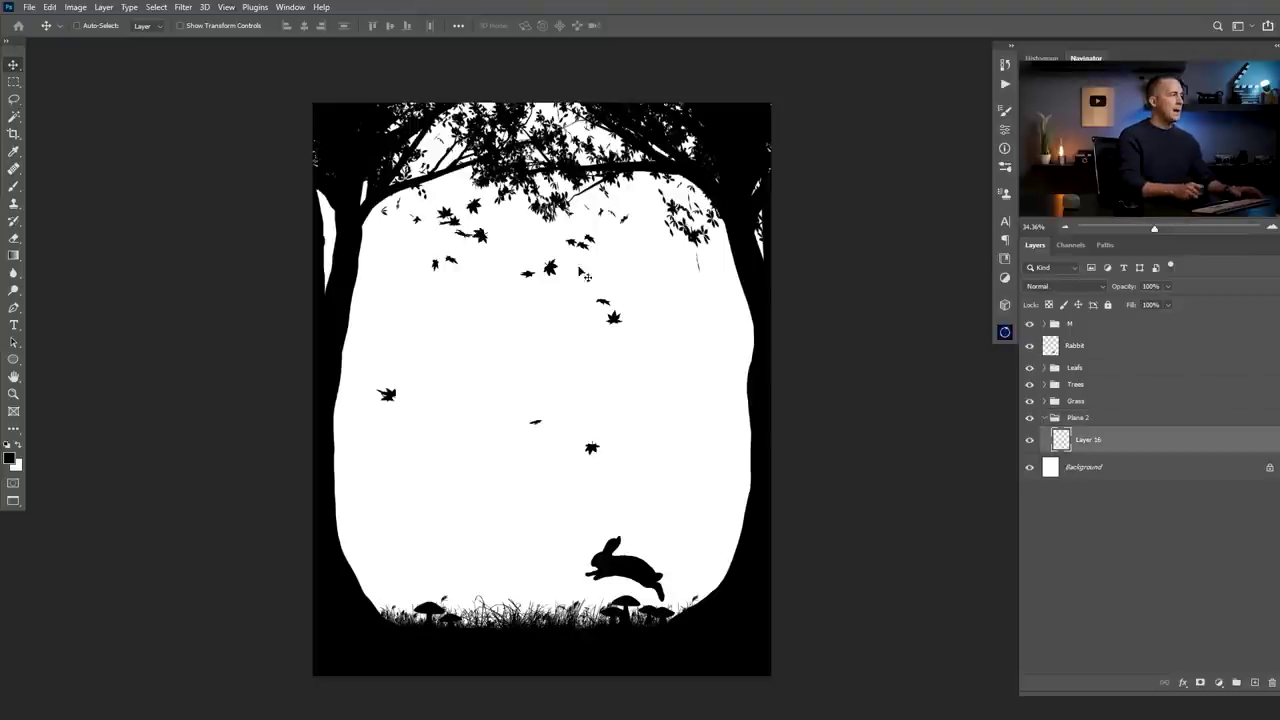
click(188, 7)
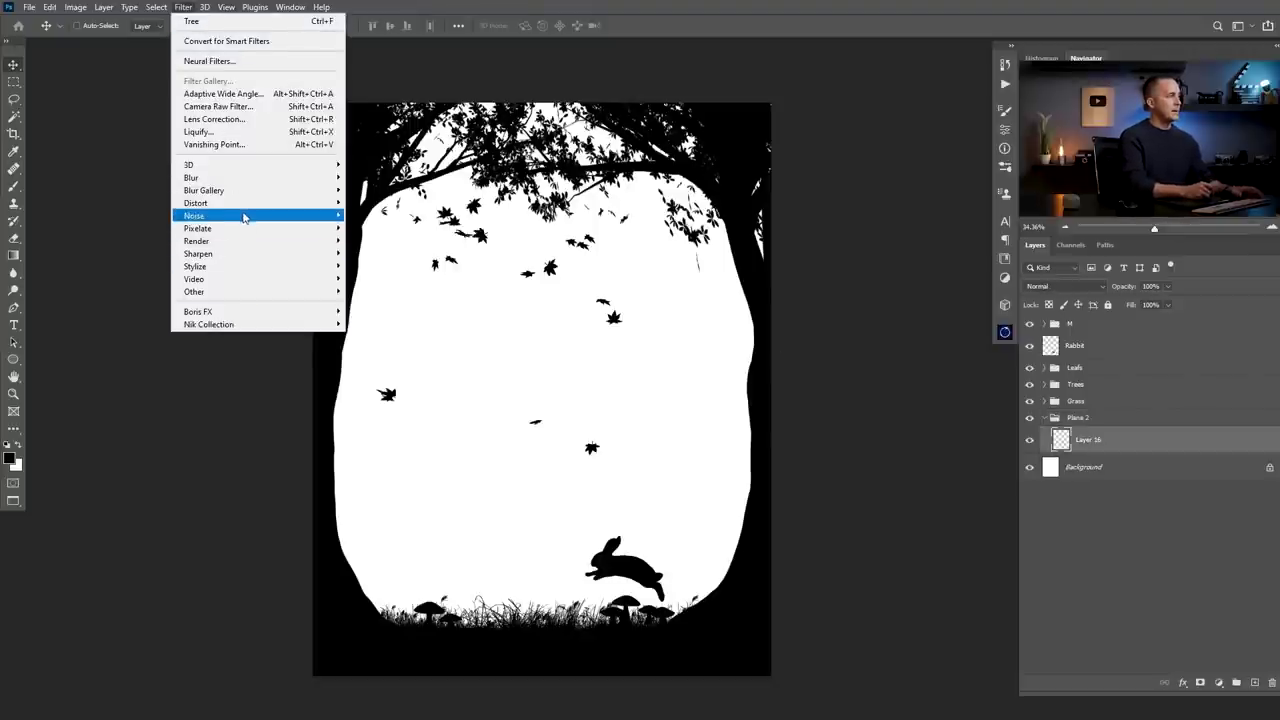
mouse_move(237, 241)
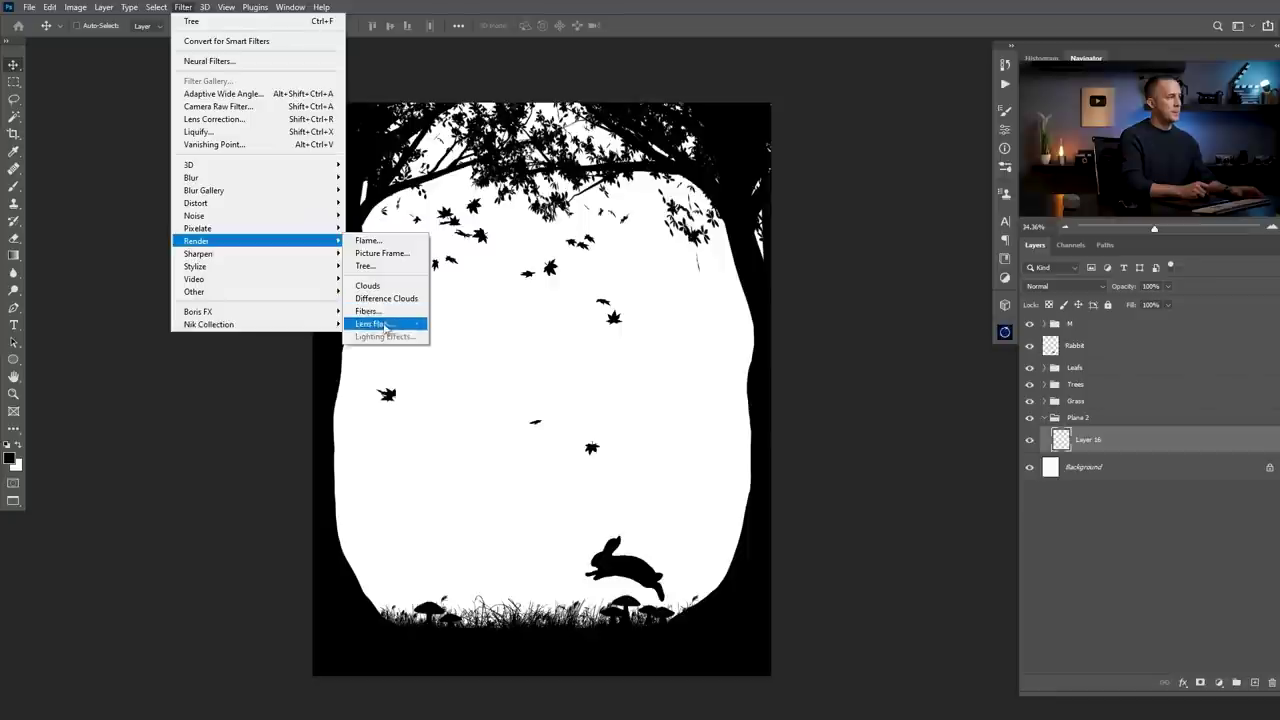
click(386, 268)
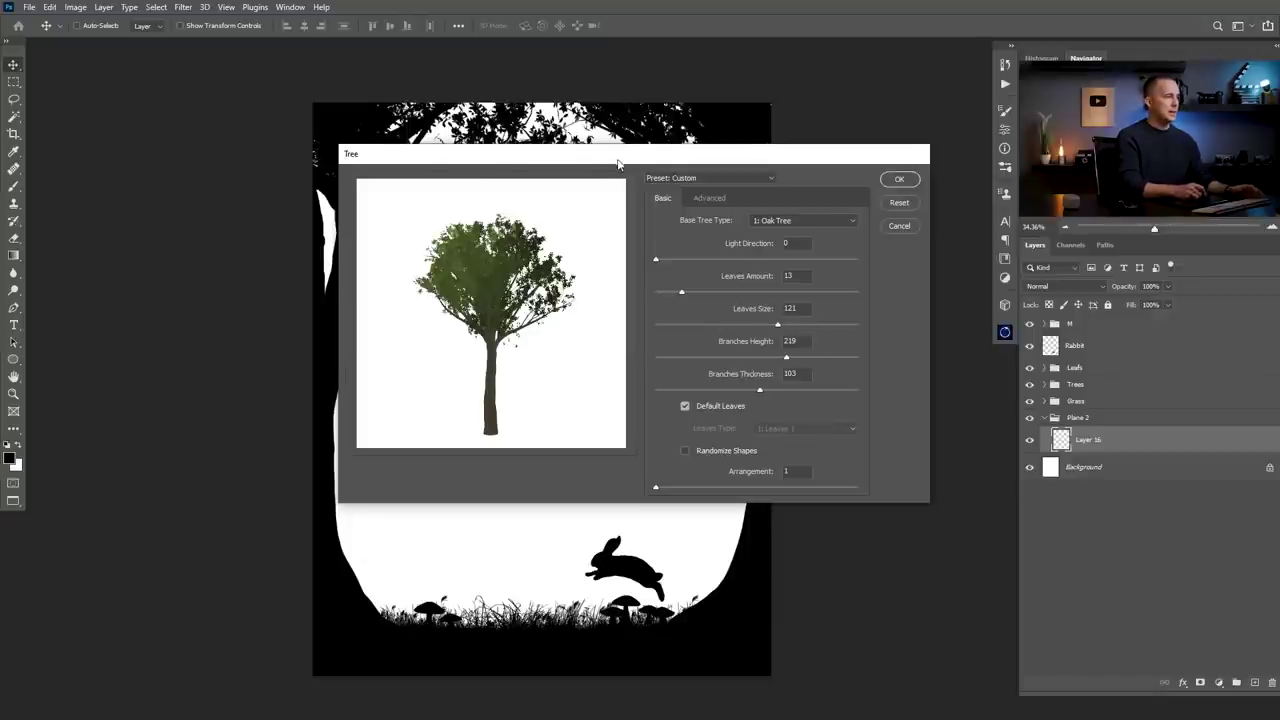
drag(618, 163, 766, 295)
drag(689, 291, 603, 238)
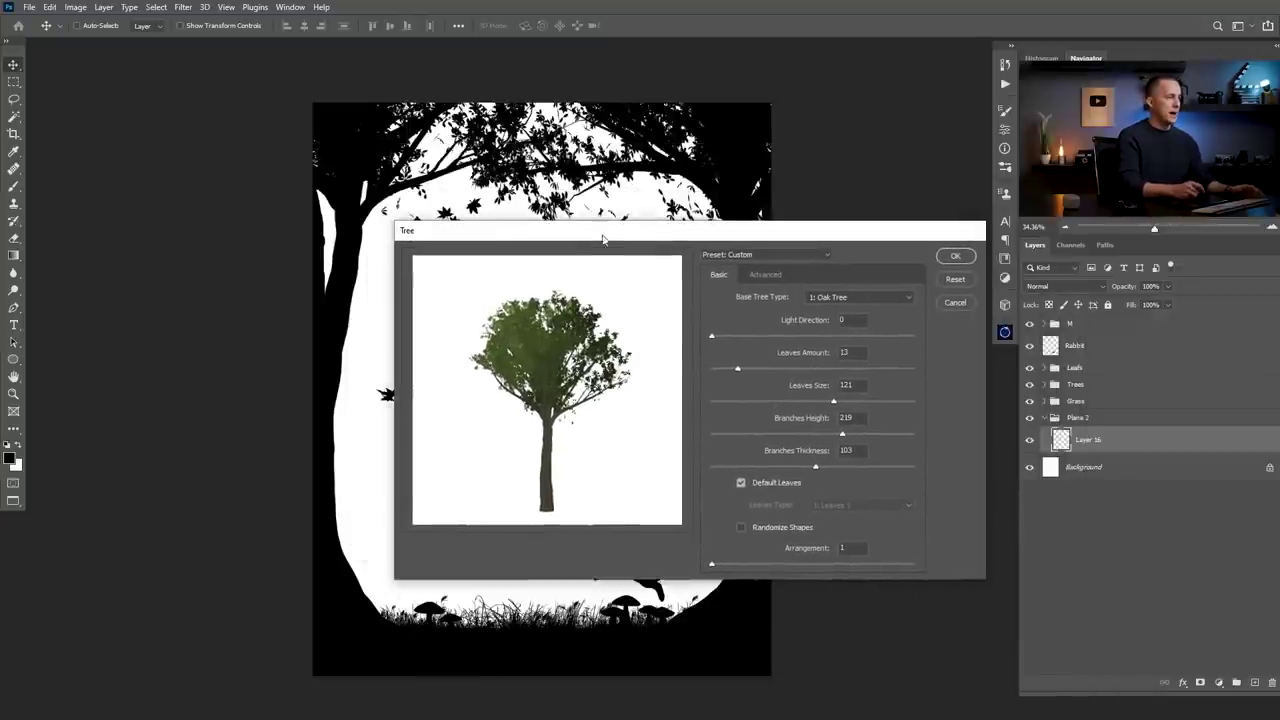
click(765, 274)
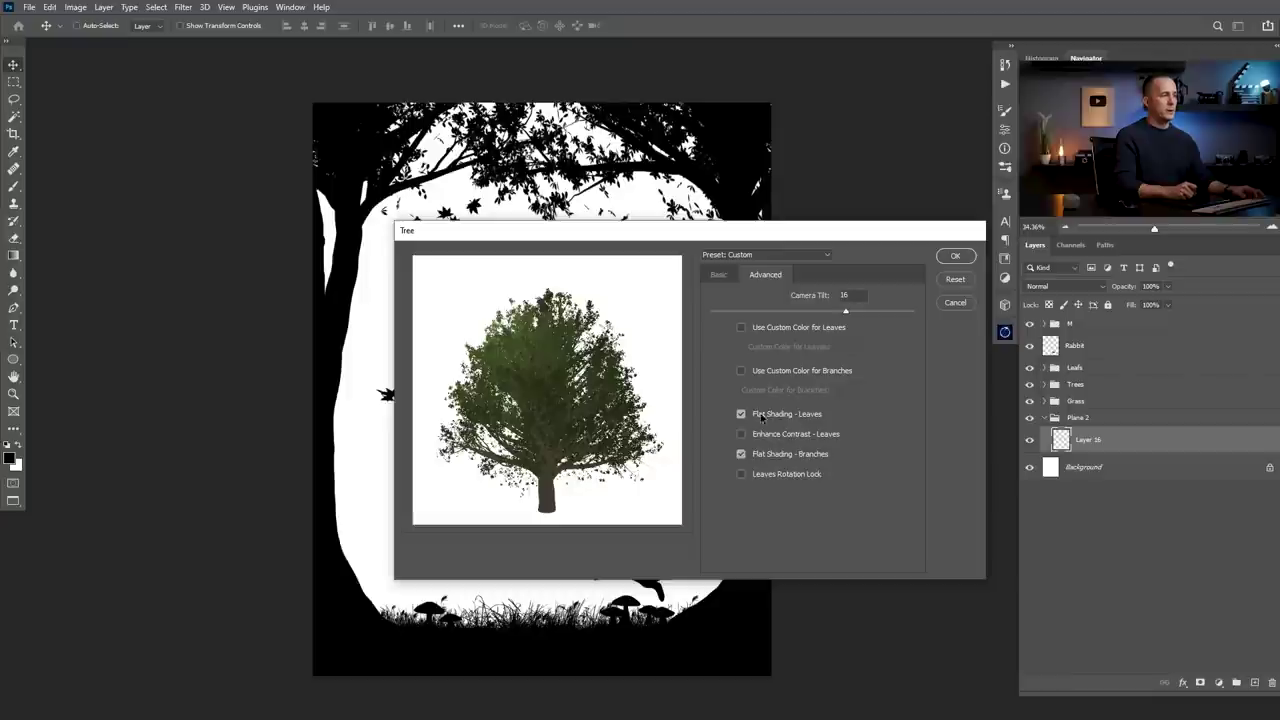
click(954, 256)
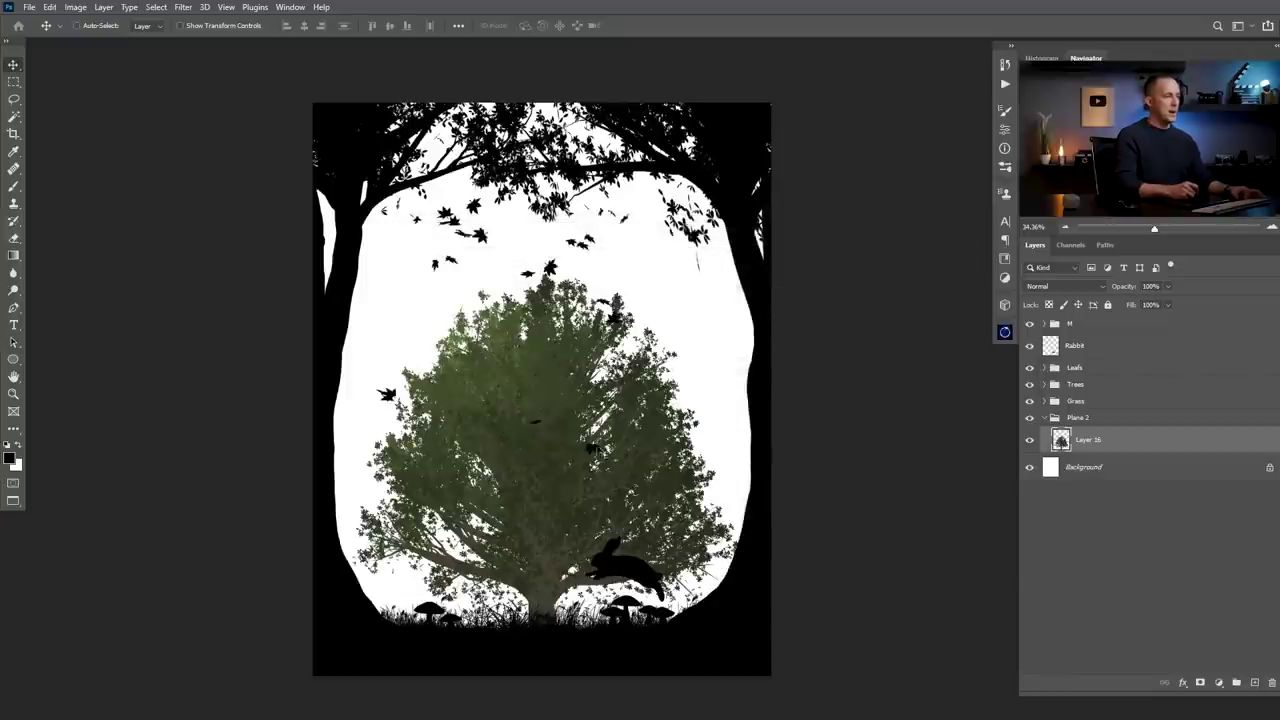
- Enlarge the Layer 16 tree to about 150% and place its trunk along the right framing tree's inner edge
drag(572, 500, 725, 368)
key(ctrl+t)
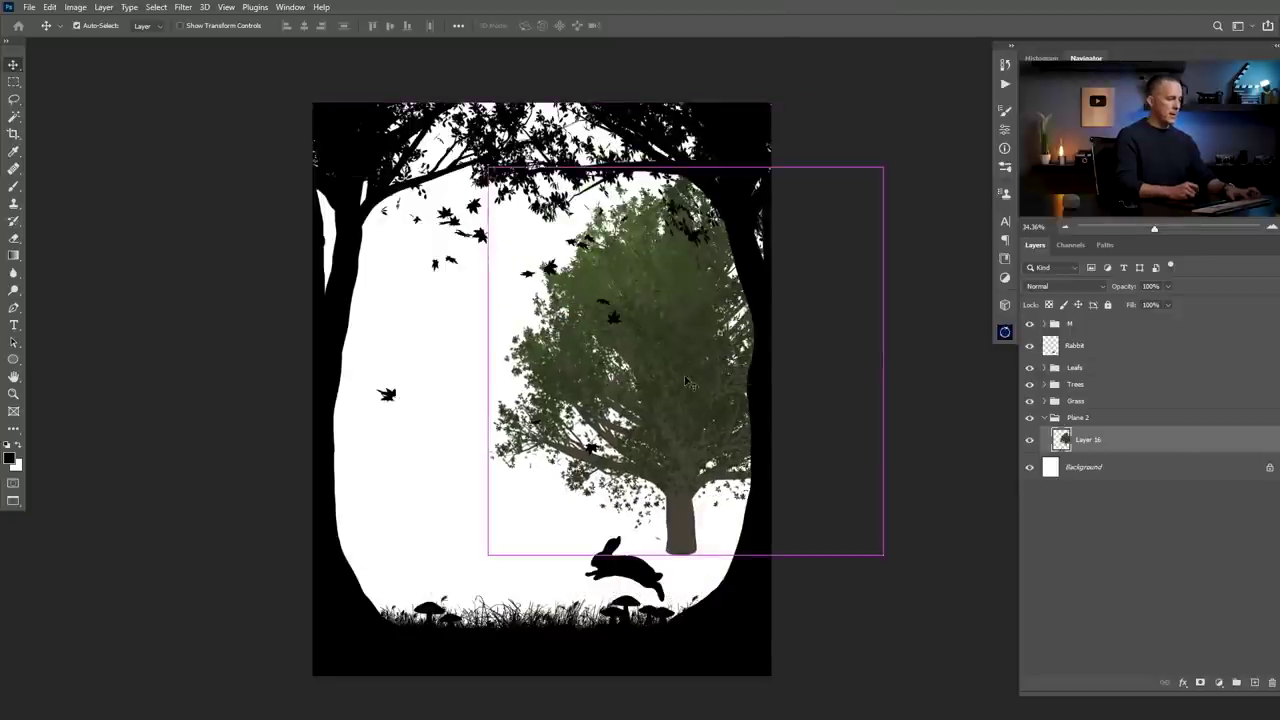
drag(884, 180, 970, 80)
drag(690, 425, 730, 369)
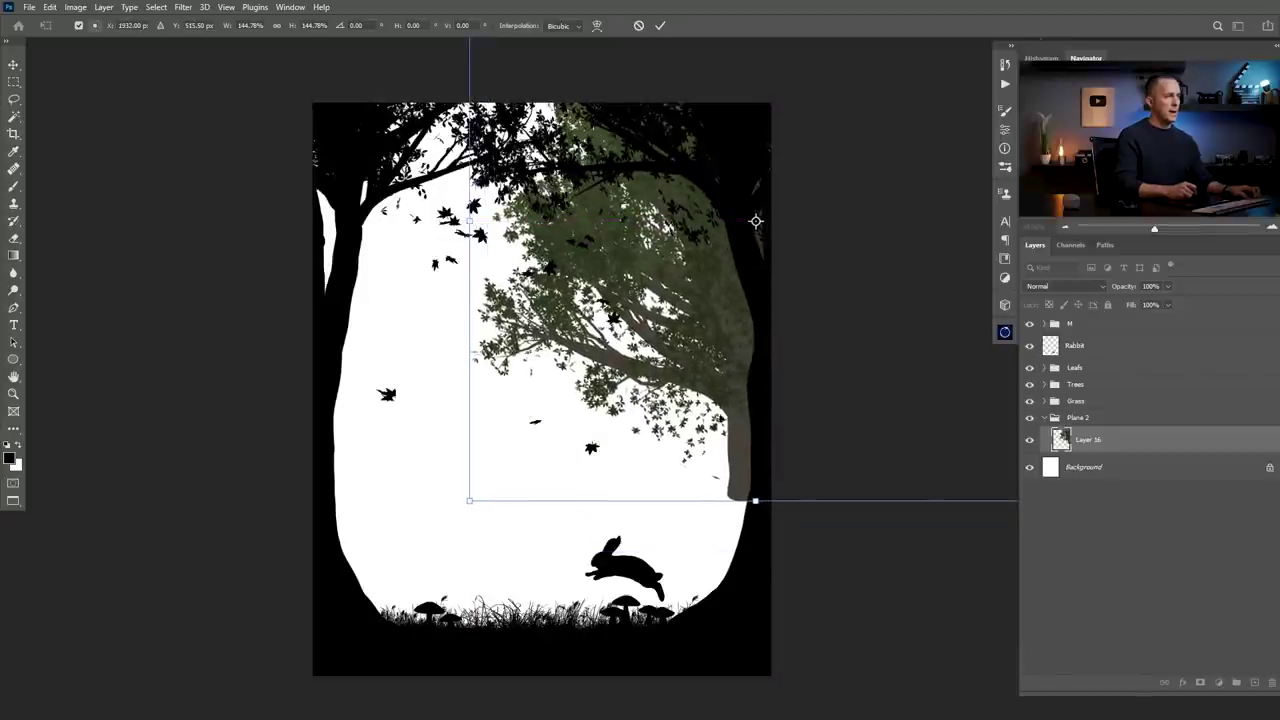
drag(755, 498, 756, 520)
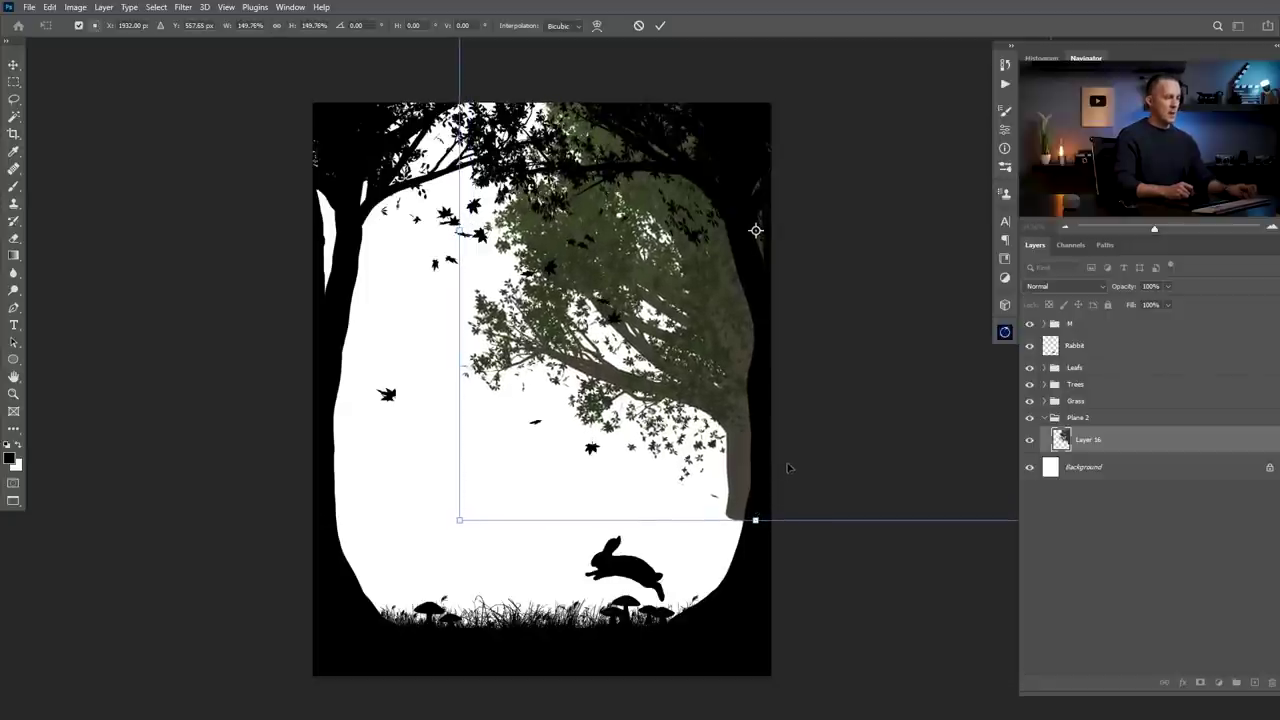
key(Return)
- Extend the Layer 16 tree's trunk down to the ground with the Brush, using brown sampled from the trunk
key(b)
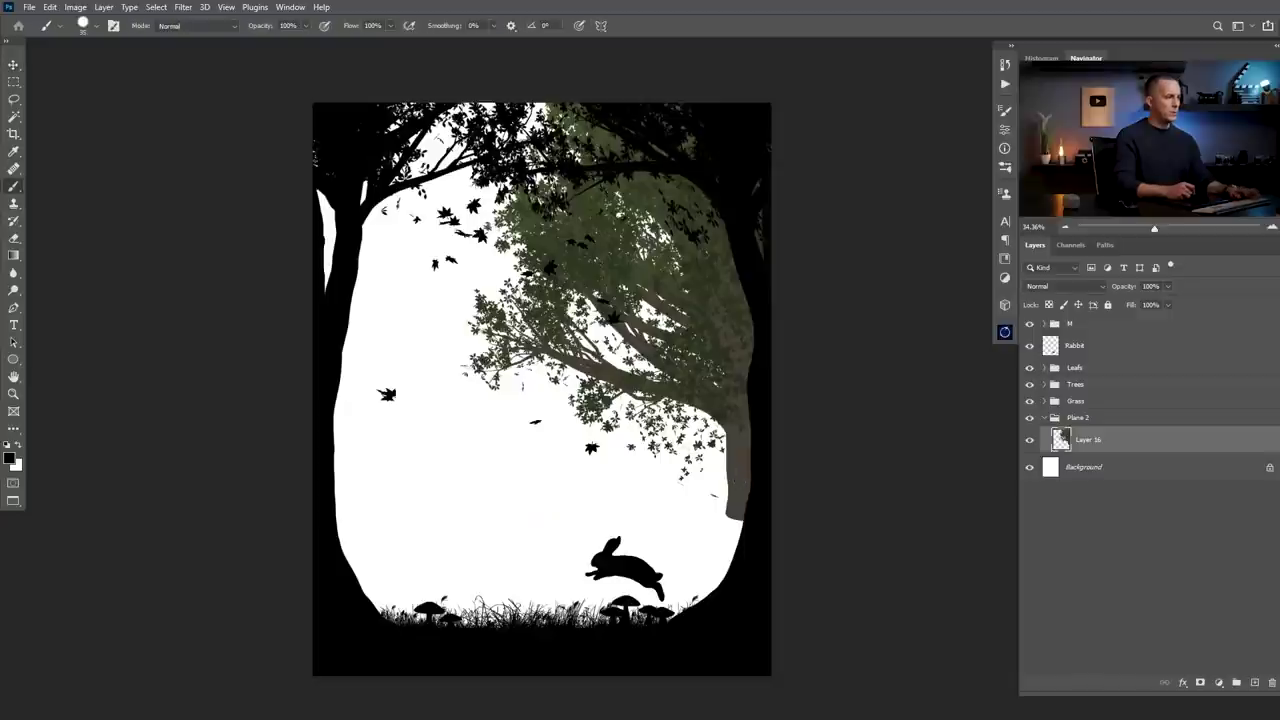
alt+click(742, 472)
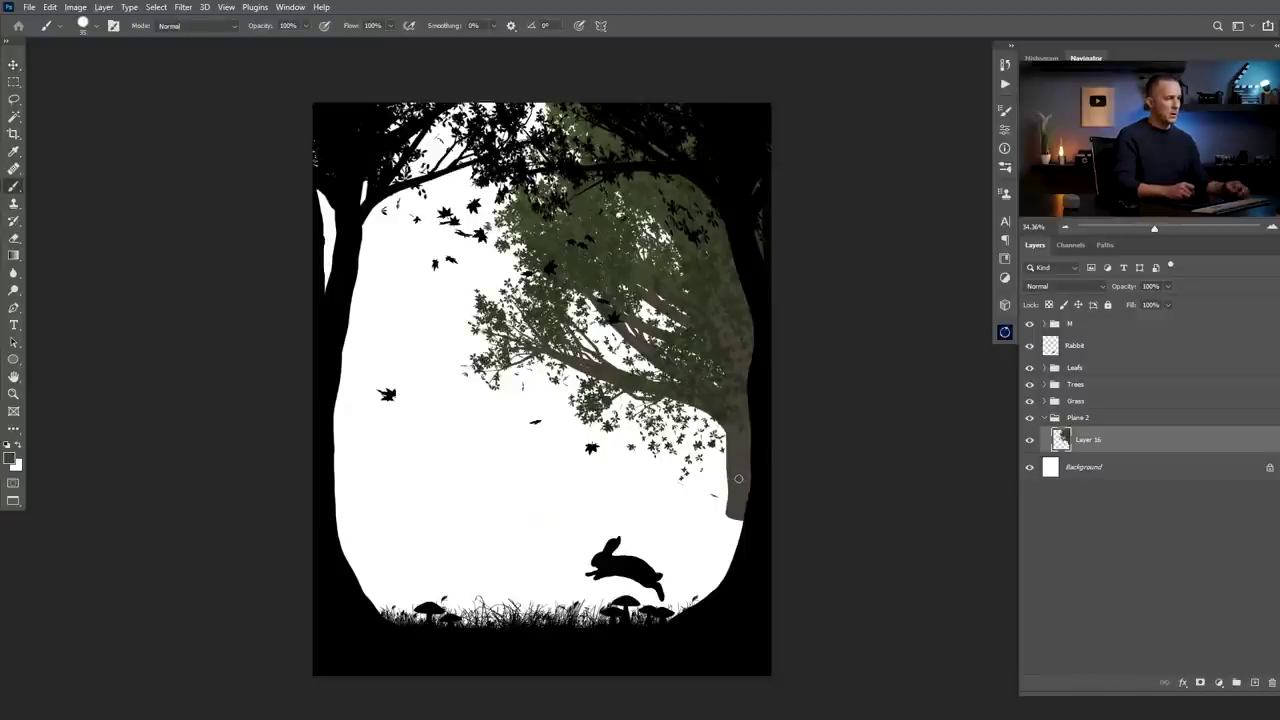
drag(735, 505, 694, 630)
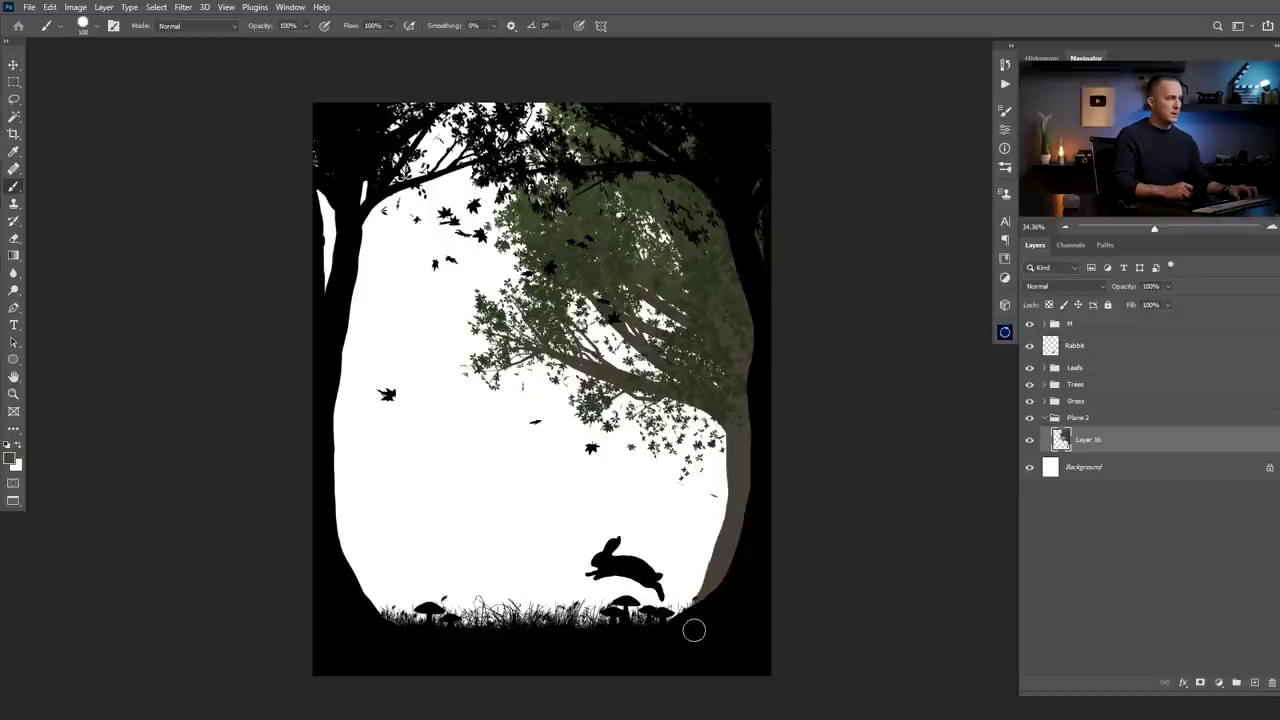
- Add a Hue/Saturation adjustment clipped to the Plane 2 group and turn on Colorize
click(1080, 417)
click(1218, 683)
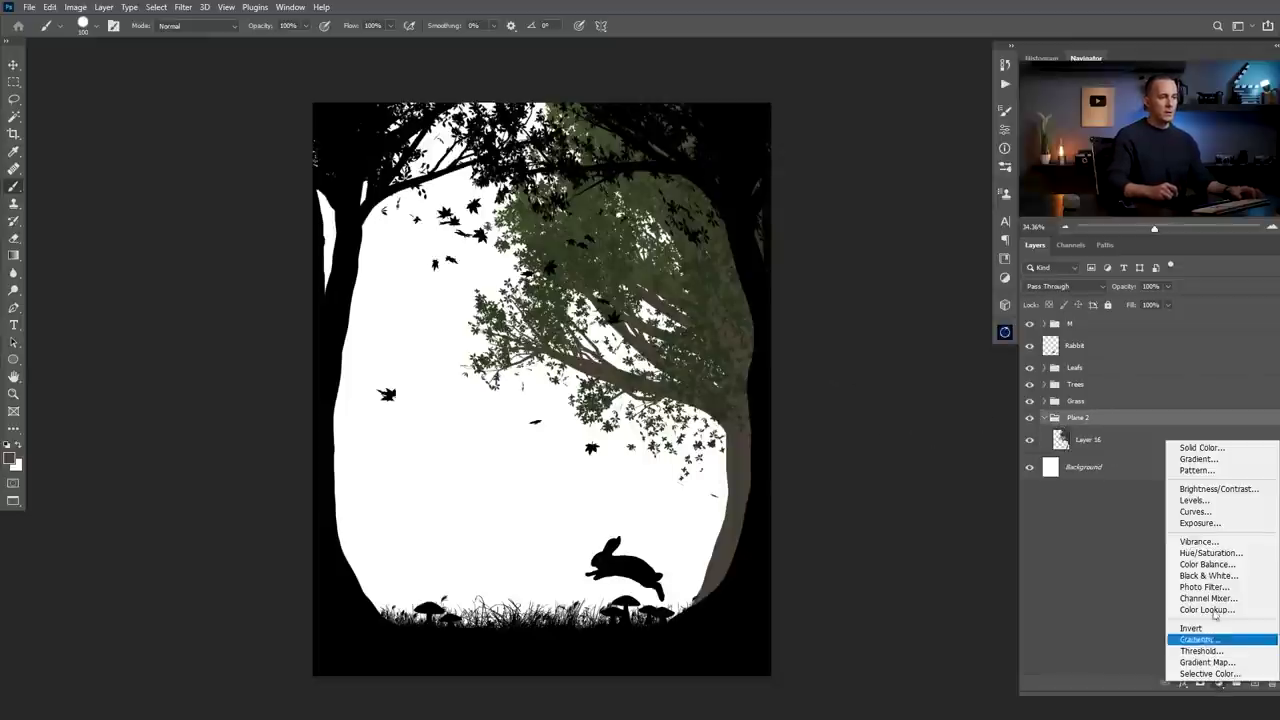
click(1208, 553)
drag(1062, 436, 1067, 410)
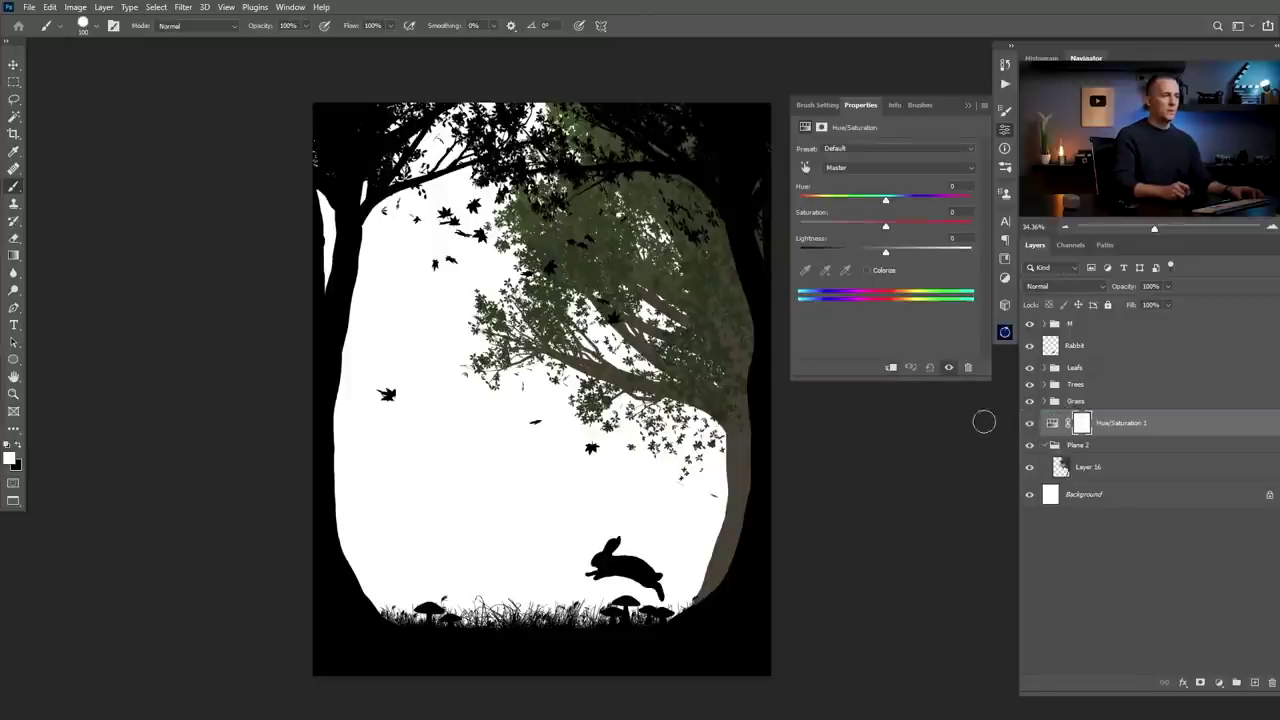
click(891, 367)
click(867, 270)
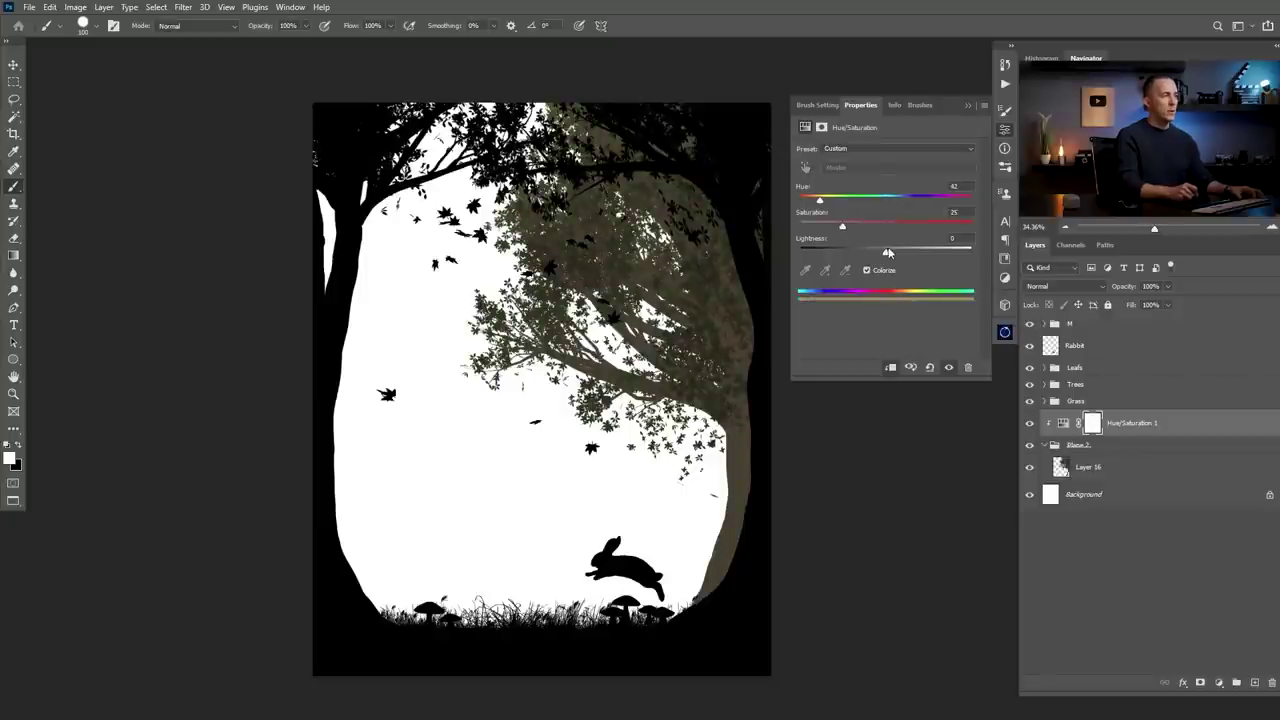
- Tint Plane 2 burnt orange by setting the adjustment's Hue to 20, Saturation to 72 and Lightness to +27
drag(842, 226, 892, 226)
drag(820, 200, 810, 200)
drag(893, 228, 909, 251)
drag(811, 201, 809, 199)
drag(924, 226, 929, 226)
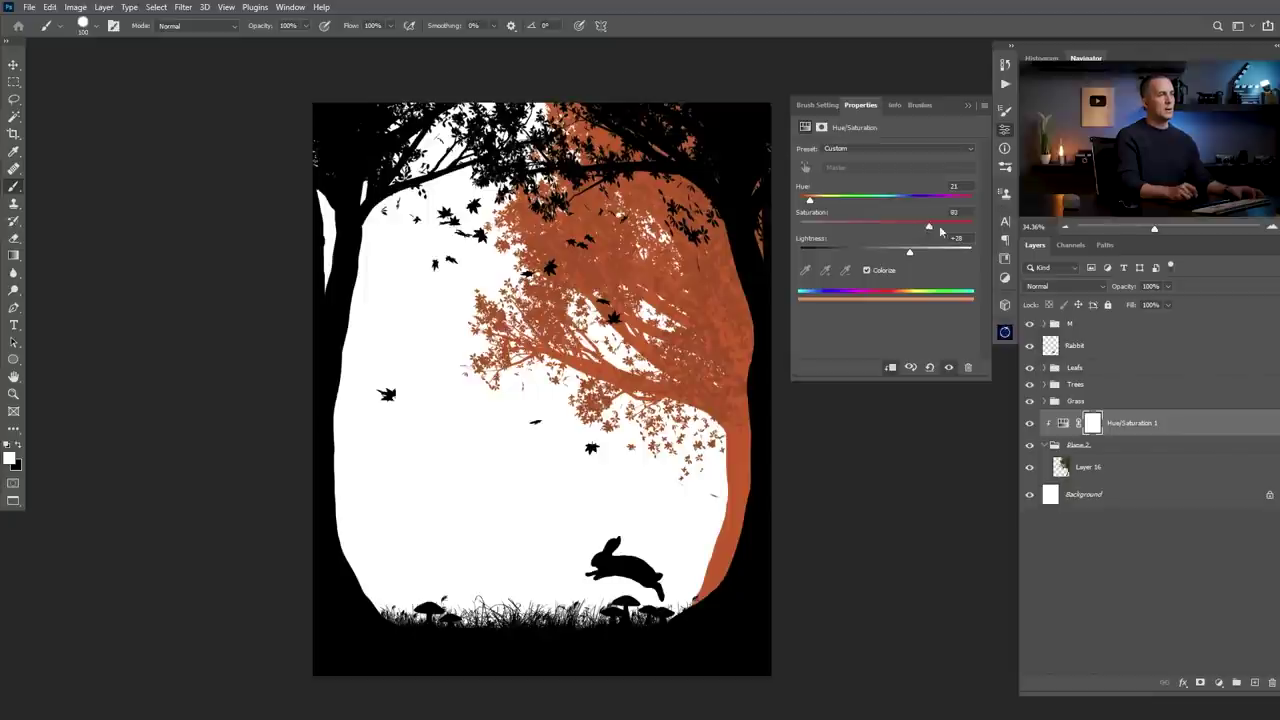
mouse_move(910, 251)
mouse_down()
mouse_move(940, 251)
mouse_move(911, 254)
mouse_up()
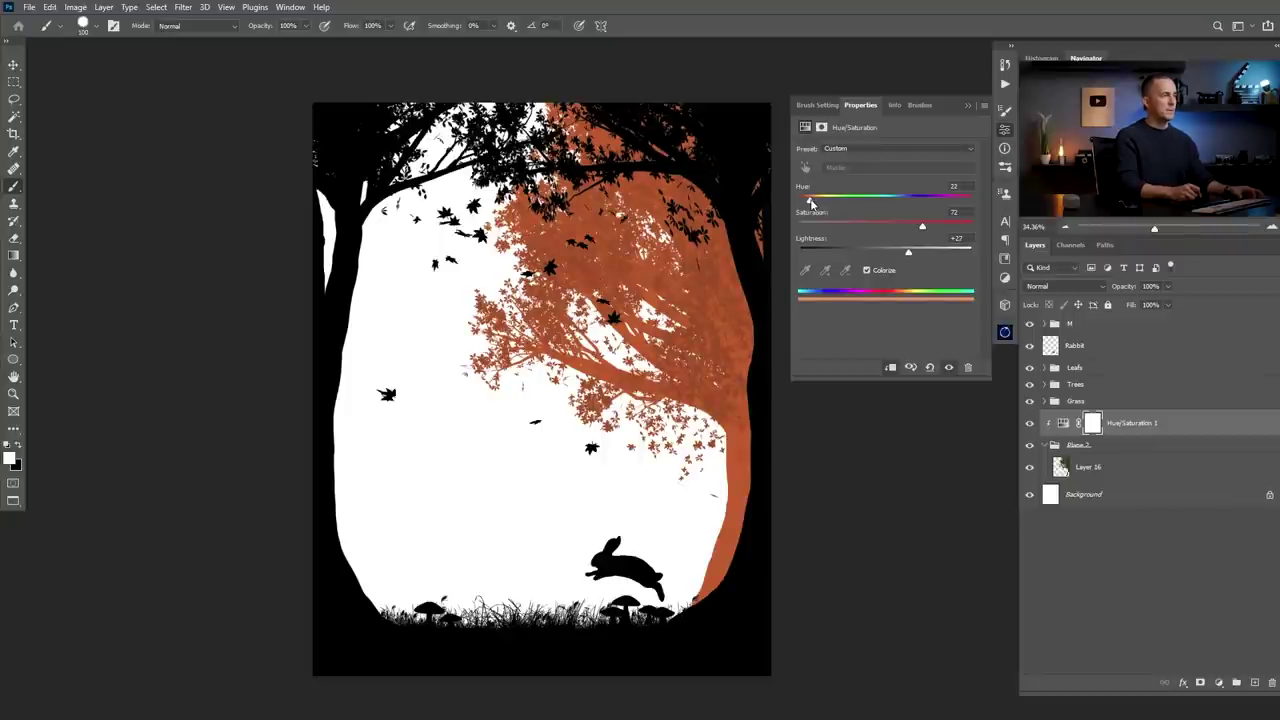
drag(811, 201, 809, 201)
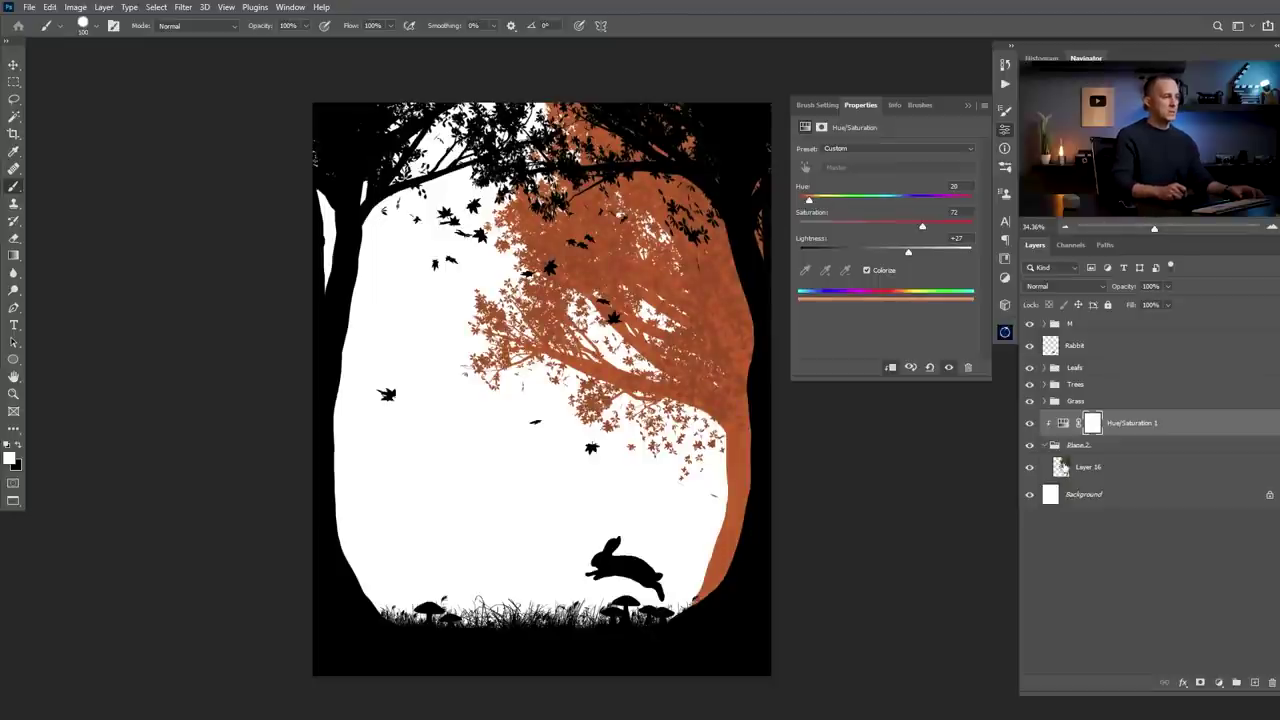
- Try a clipped Exposure adjustment of -20.00 on Layer 16, delete it, and reselect Hue/Saturation 1
click(1060, 468)
click(1218, 683)
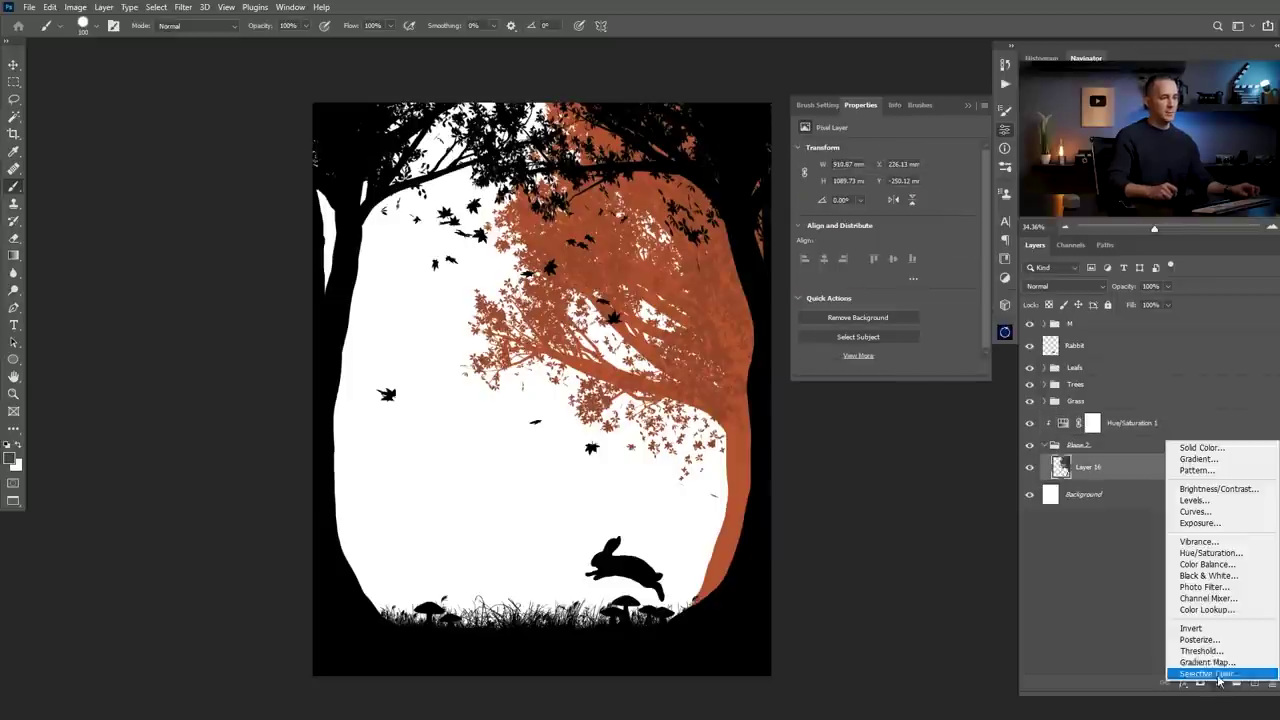
click(1205, 524)
click(890, 367)
drag(885, 182, 777, 177)
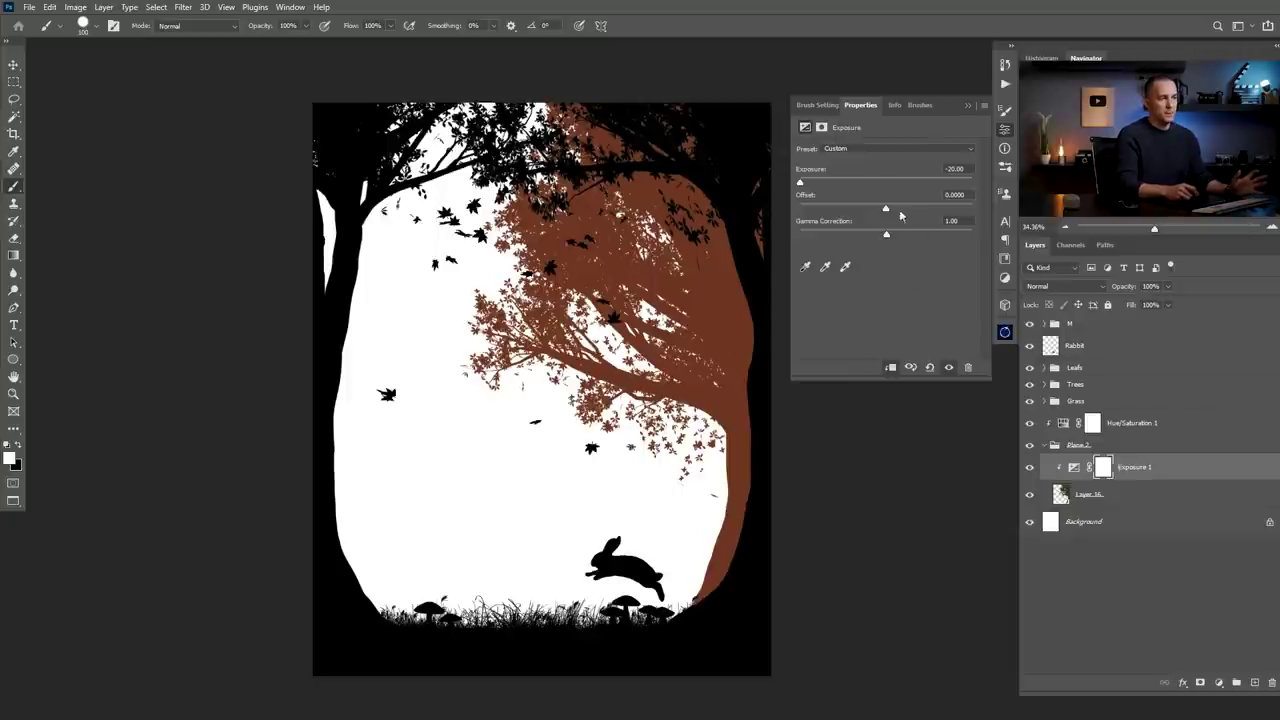
drag(1072, 468, 1271, 682)
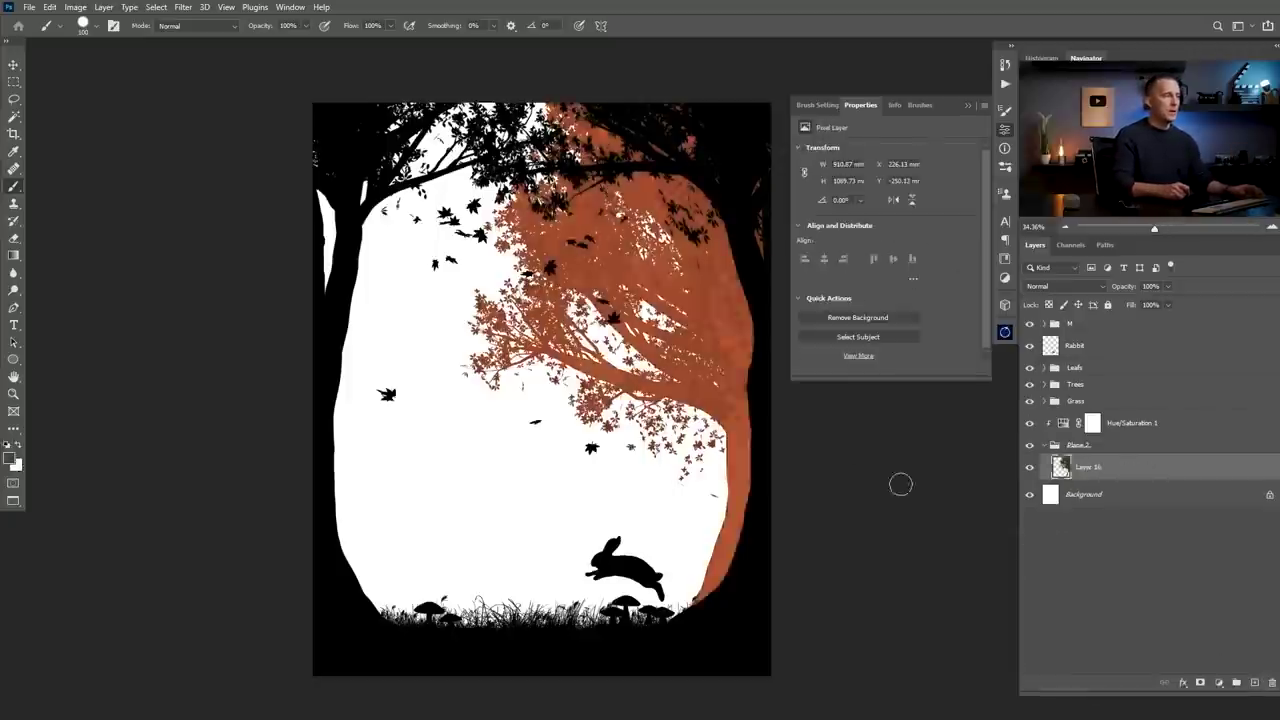
click(1063, 427)
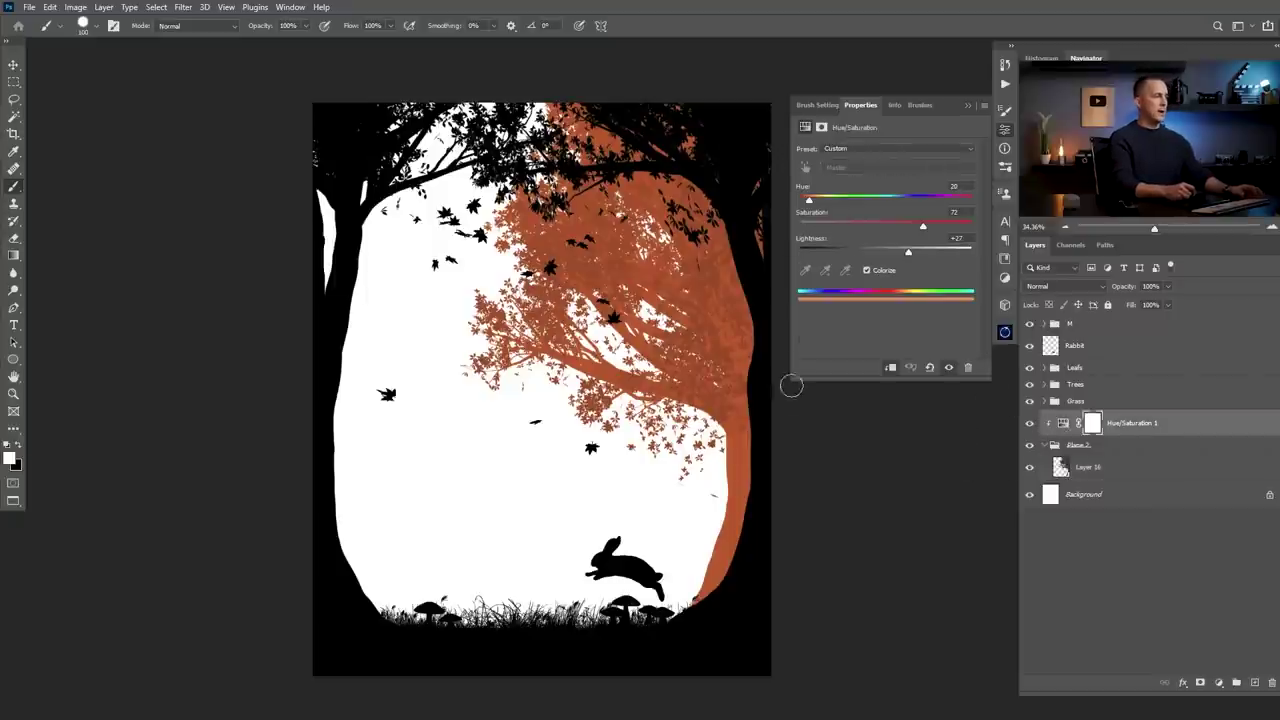
- Add a new layer above Layer 16 in Plane 2 and render another tree on it with the Tree filter
click(1095, 478)
click(1254, 682)
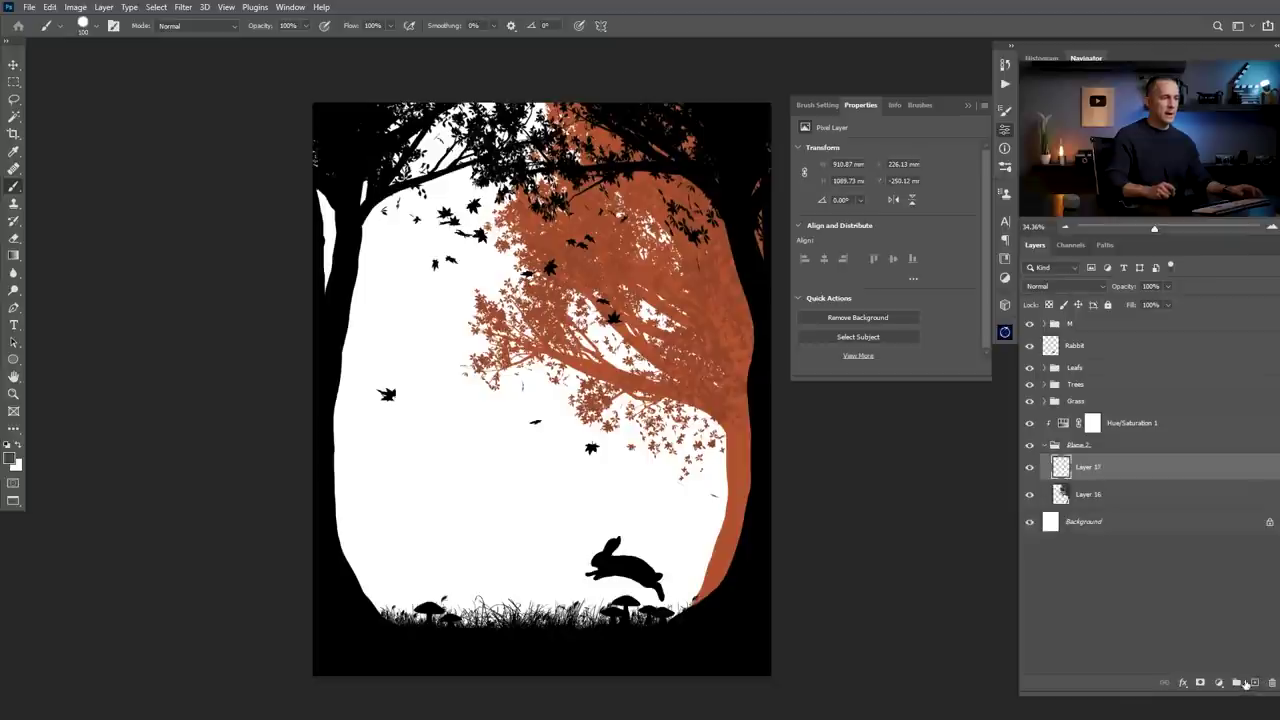
click(184, 8)
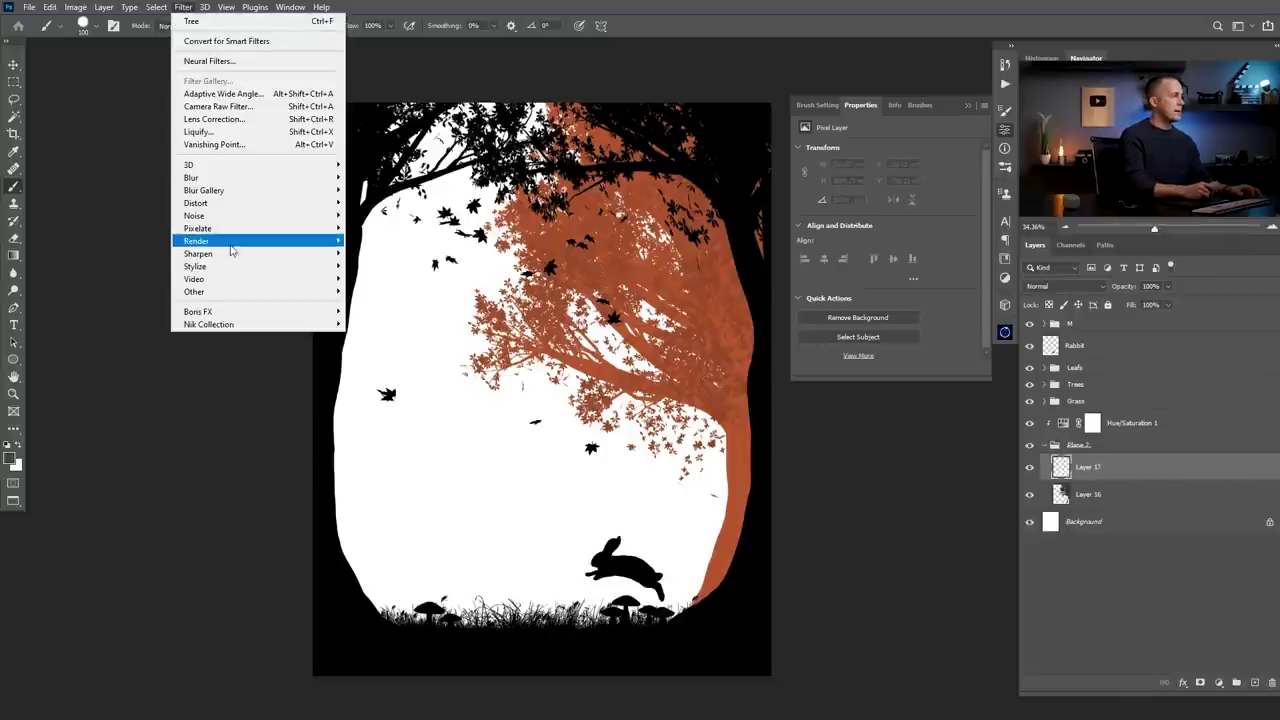
mouse_move(232, 243)
click(386, 268)
key(Return)
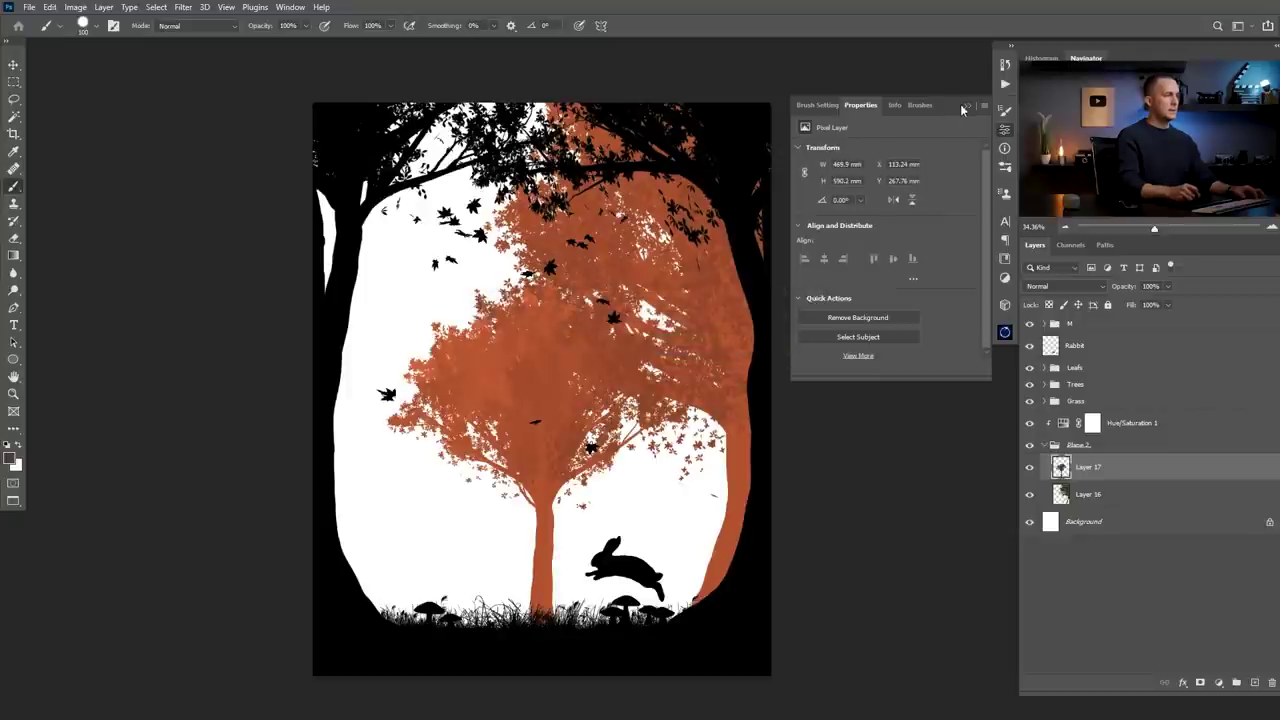
- Scale the Layer 17 tree to 139.04% width and 128.51% height and place it behind the left framing tree
key(v)
drag(541, 447, 389, 323)
key(ctrl+t)
drag(535, 148, 594, 93)
drag(449, 329, 368, 278)
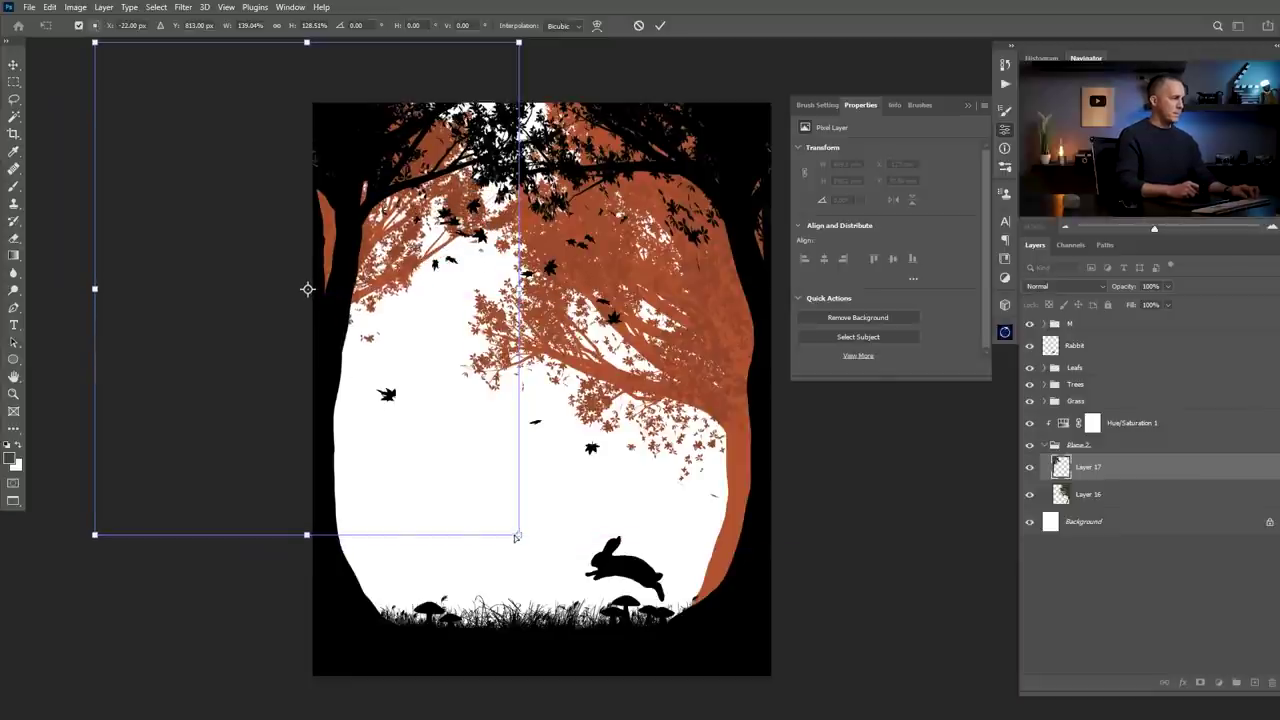
- Warp the lower part of the Layer 17 tree so its trunk extends downward along the left framing trunk
right_click(366, 433)
click(392, 521)
drag(355, 532, 353, 557)
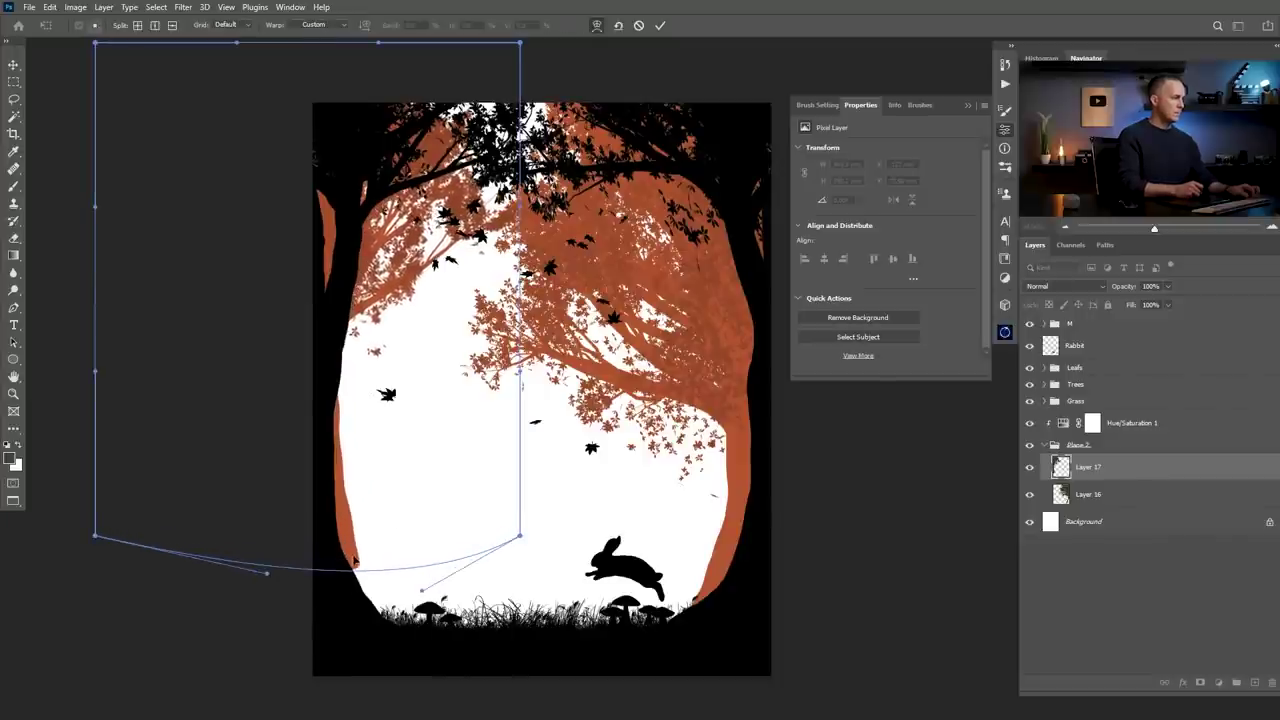
key(Return)
- Sample the left tree's uncolorized trunk brown with Hue/Saturation 1 temporarily hidden, and paint its trunk down to the ground
key(b)
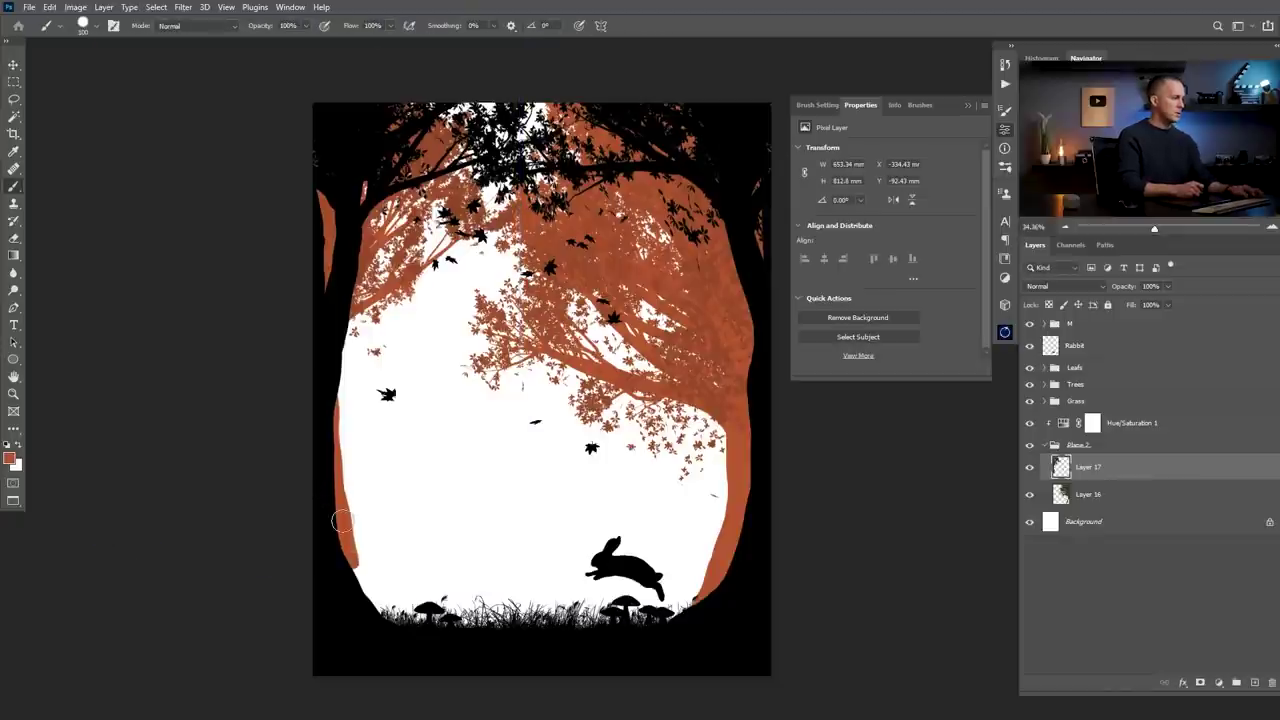
key(ctrl+z)
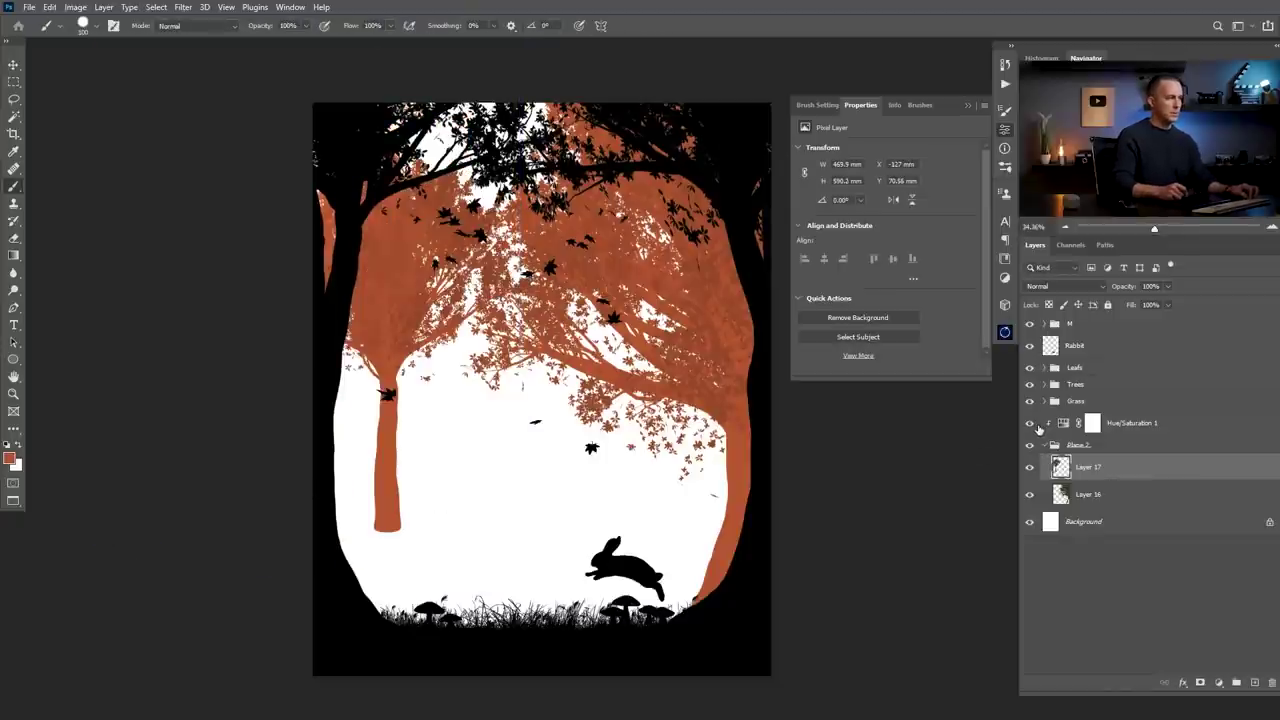
key(ctrl+z)
click(1031, 425)
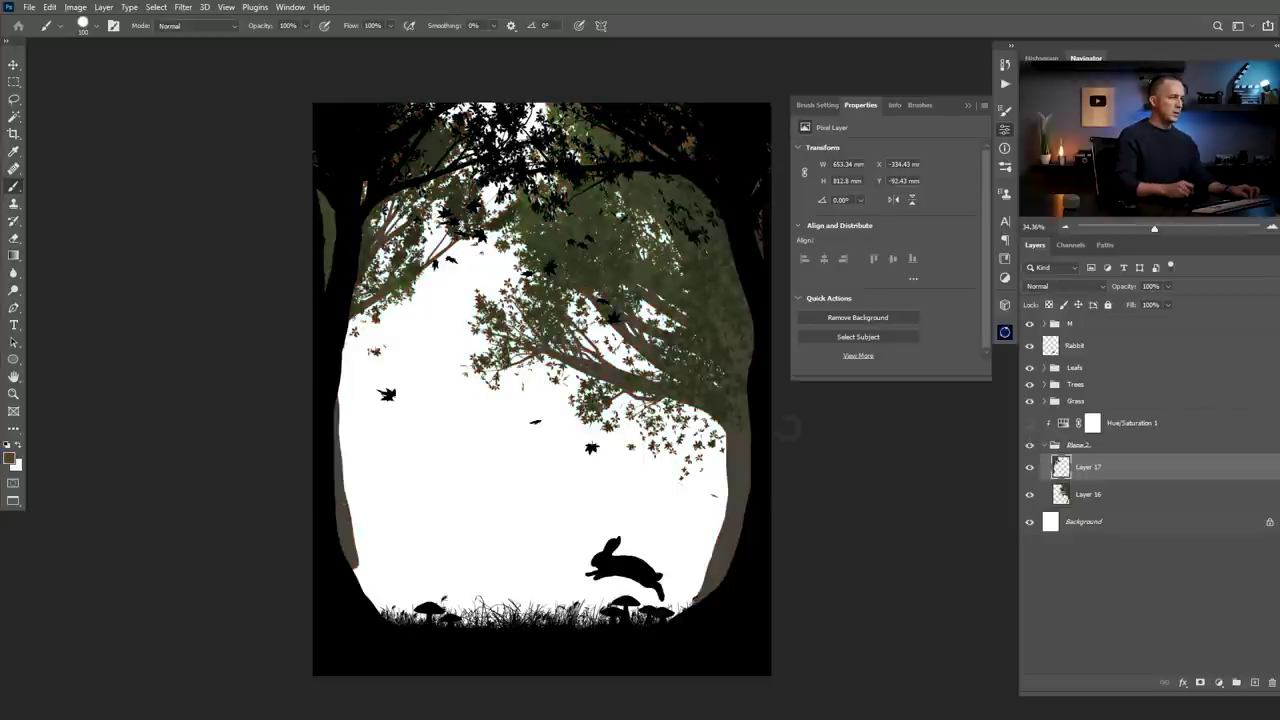
click(1031, 424)
mouse_move(340, 541)
mouse_down()
mouse_move(384, 647)
mouse_move(356, 608)
mouse_move(388, 641)
mouse_up()
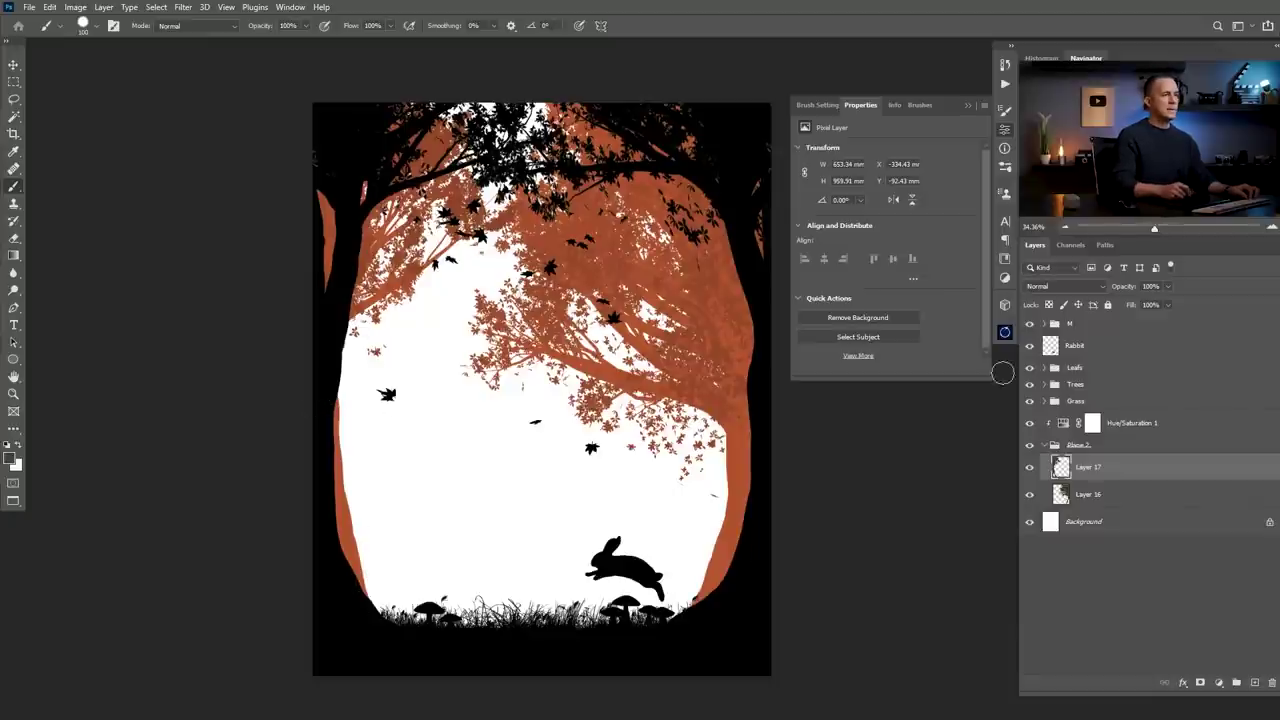
- Stretch the Layer 16 tree horizontally to 103.52% toward the centre and paint over the gap at its trunk base
click(1066, 494)
key(ctrl+t)
mouse_move(459, 292)
mouse_down()
mouse_move(428, 291)
mouse_move(440, 292)
mouse_up()
drag(608, 321, 582, 308)
key(ctrl+z)
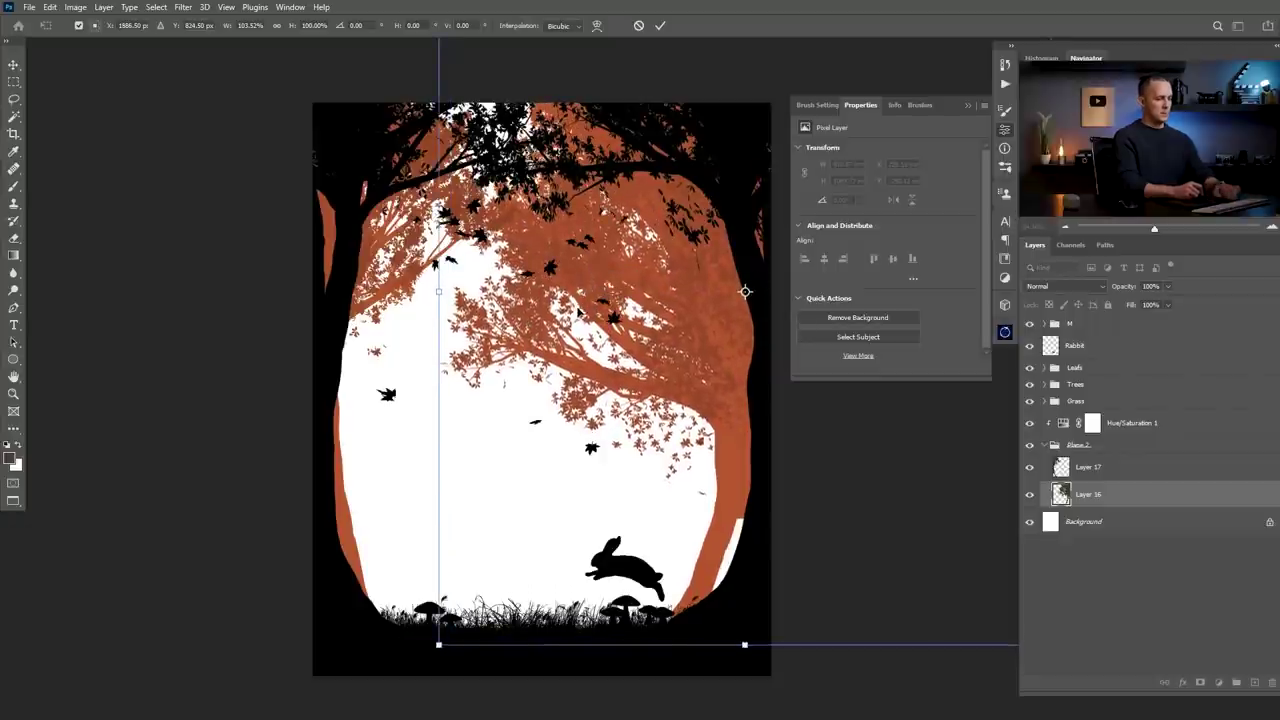
key(Right)
key(Right)
key(Return)
key(b)
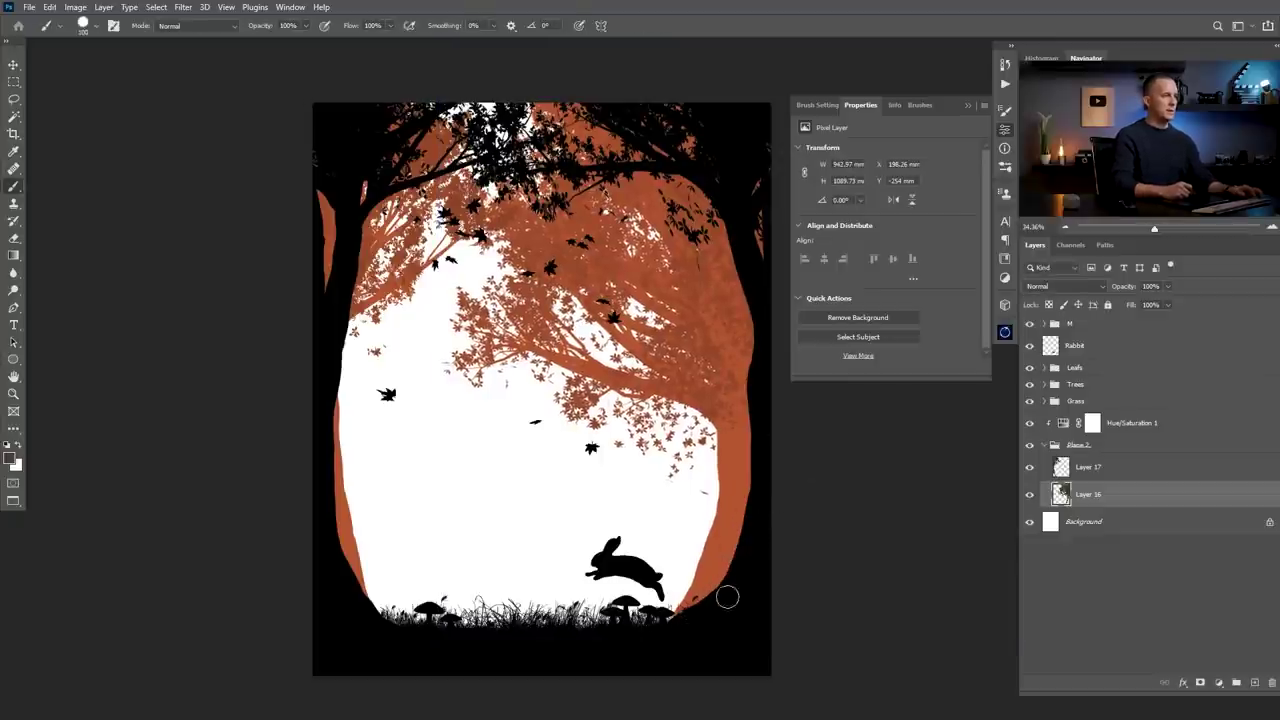
- Add a Gradient Fill layer directly above the Background
key(v)
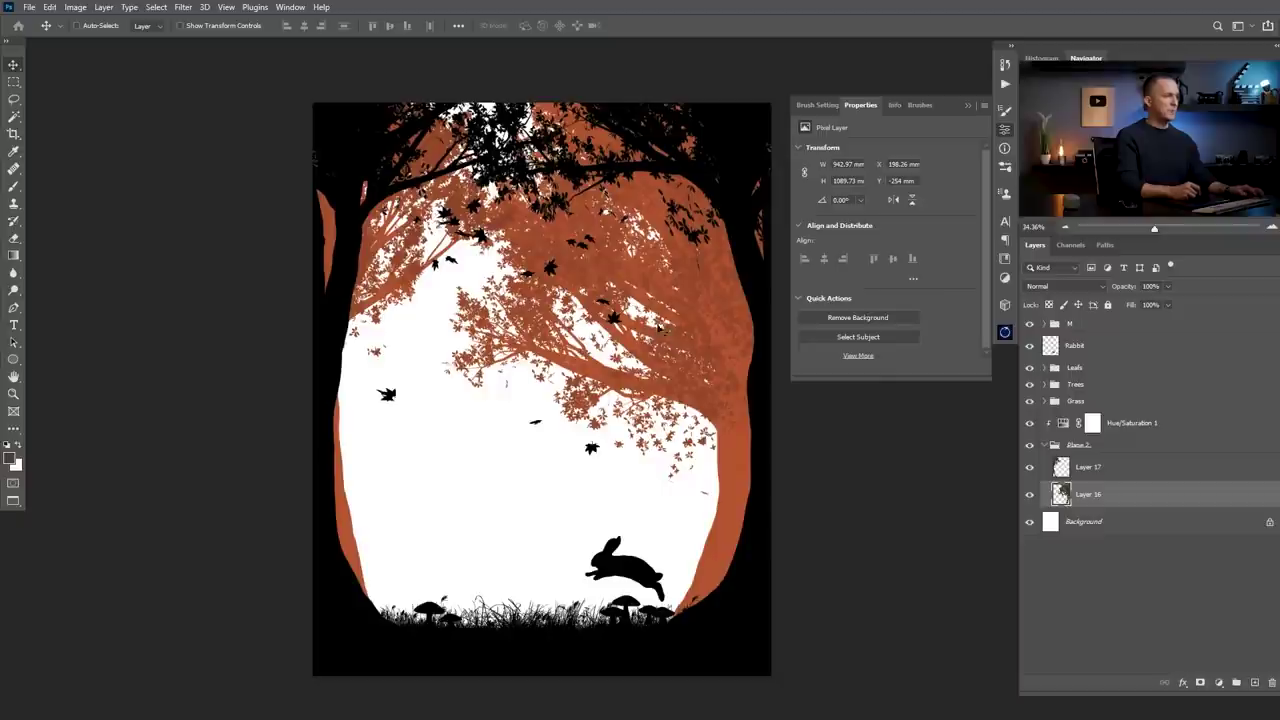
click(1097, 524)
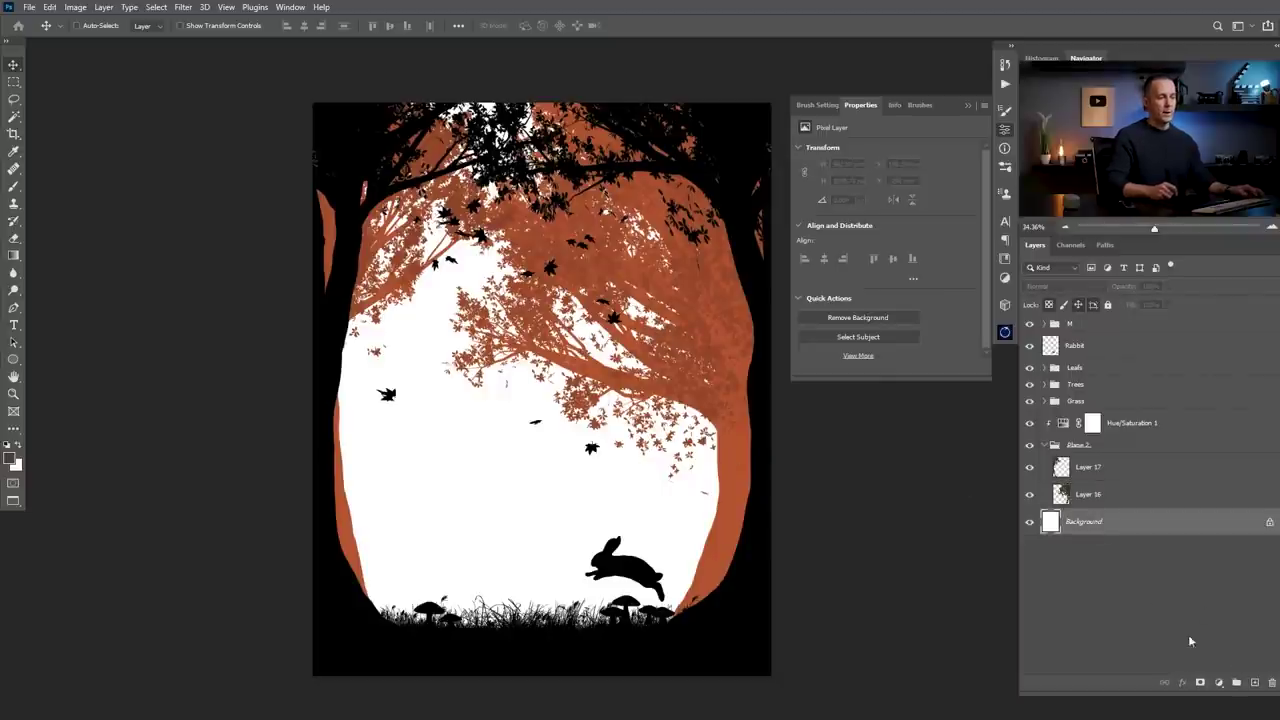
click(1222, 686)
click(1182, 462)
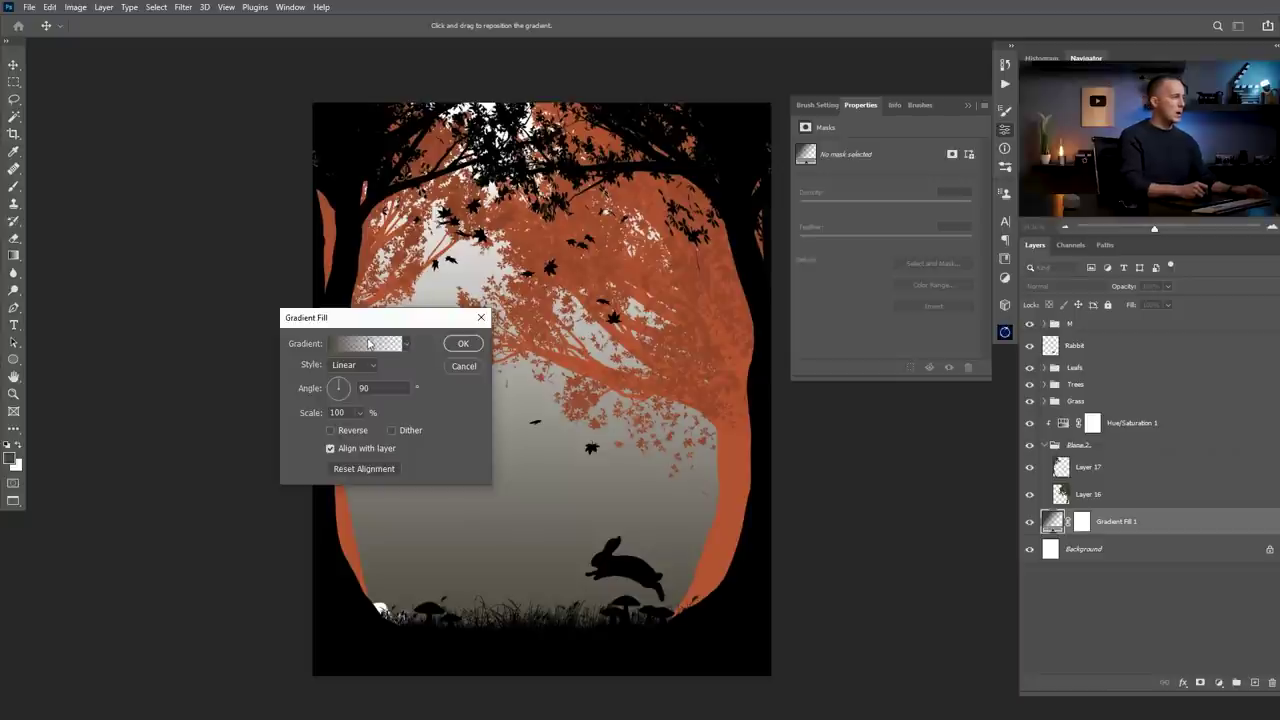
- Apply the Orange_05 preset from the Oranges set to the gradient fill
click(366, 345)
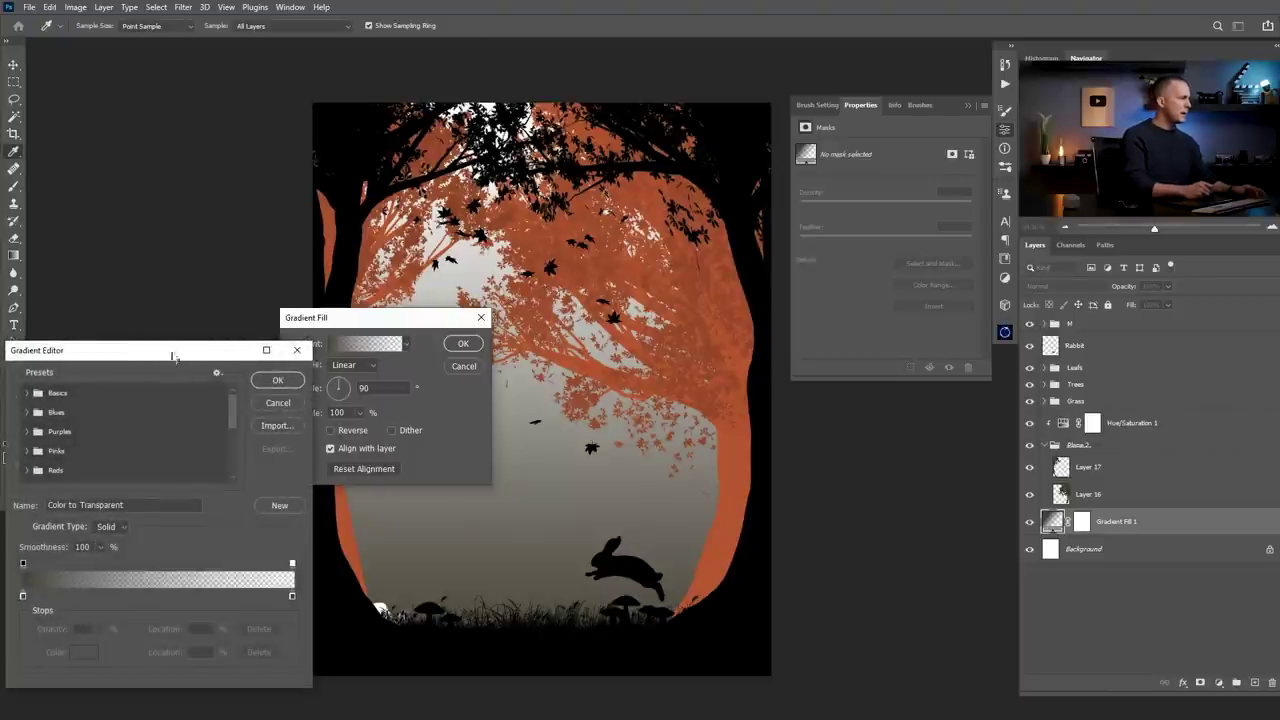
drag(174, 357, 182, 248)
scroll(237, 320, down, 1)
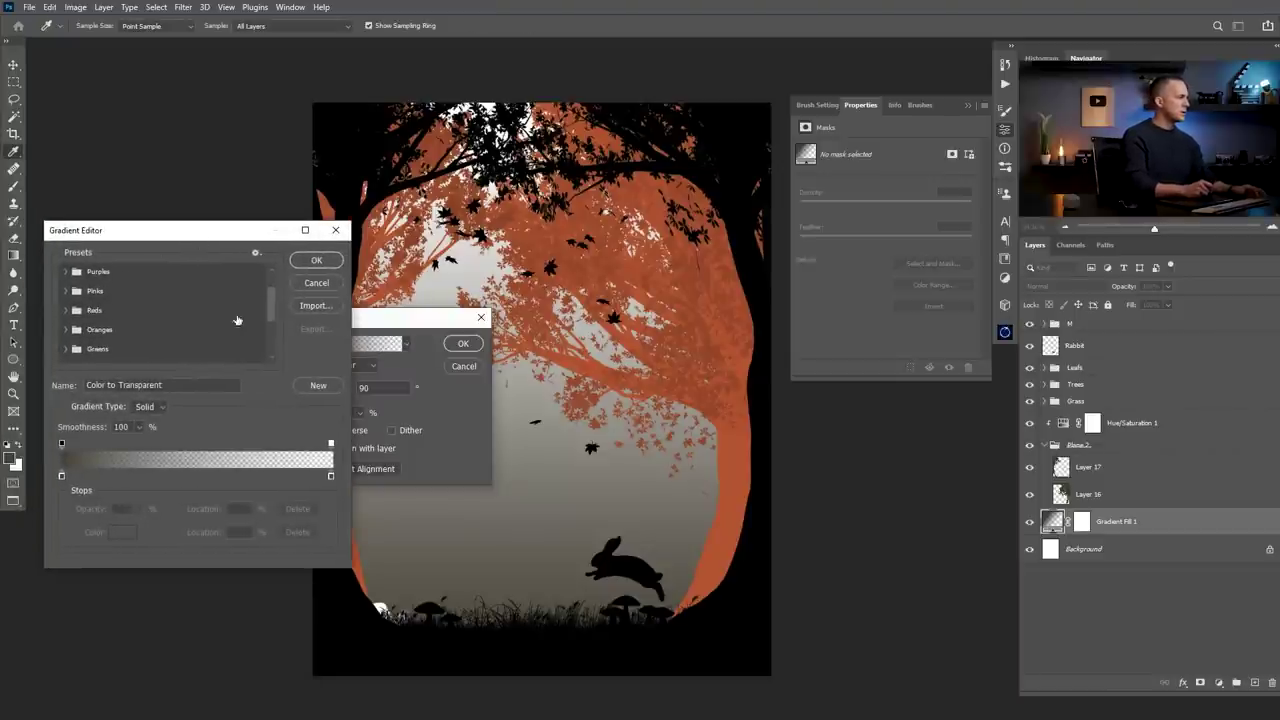
click(68, 332)
click(147, 350)
click(168, 350)
click(203, 350)
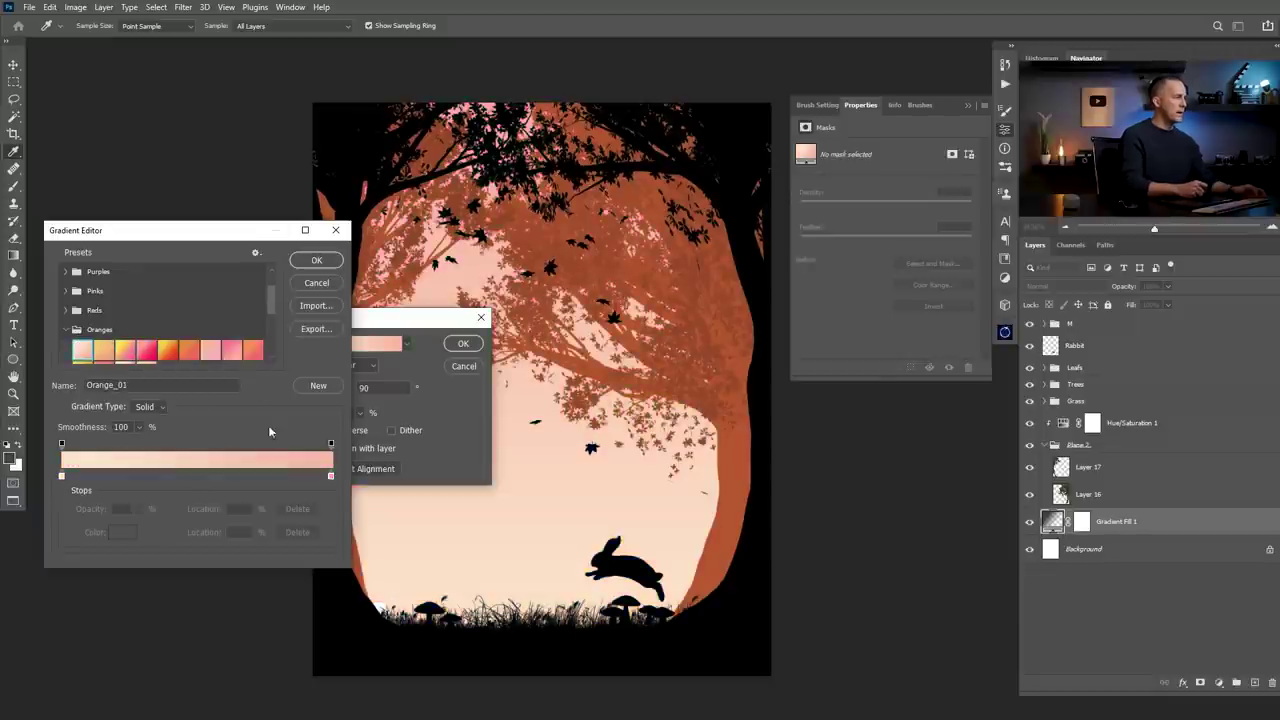
drag(269, 304, 270, 315)
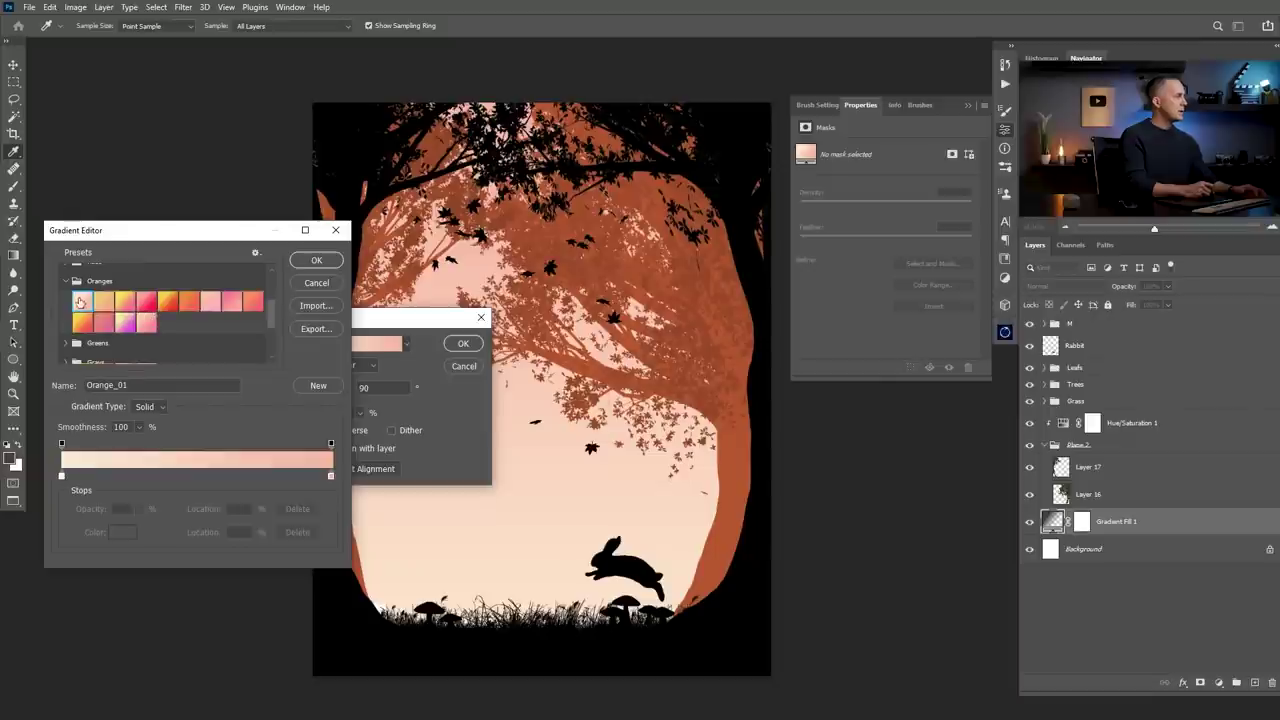
click(168, 303)
click(189, 302)
click(168, 302)
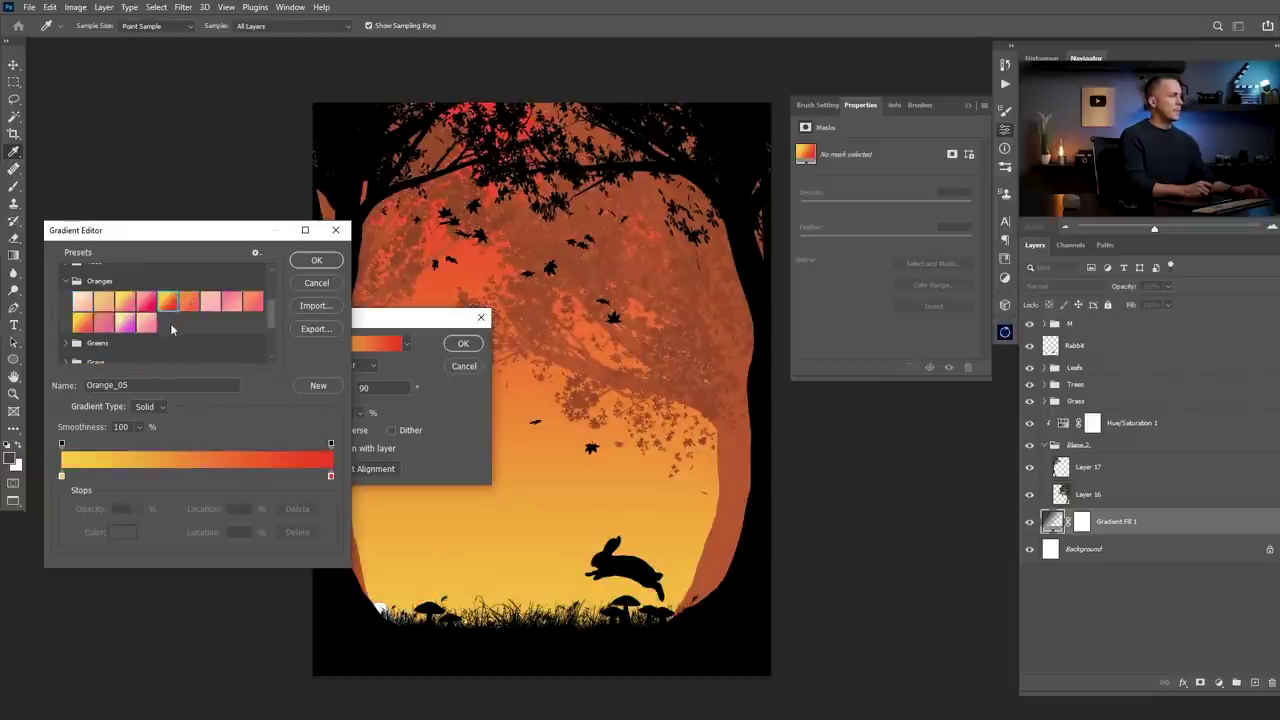
- Change the gradient's red end stop at 100% to pale cream, #fffbd8
drag(331, 474, 178, 511)
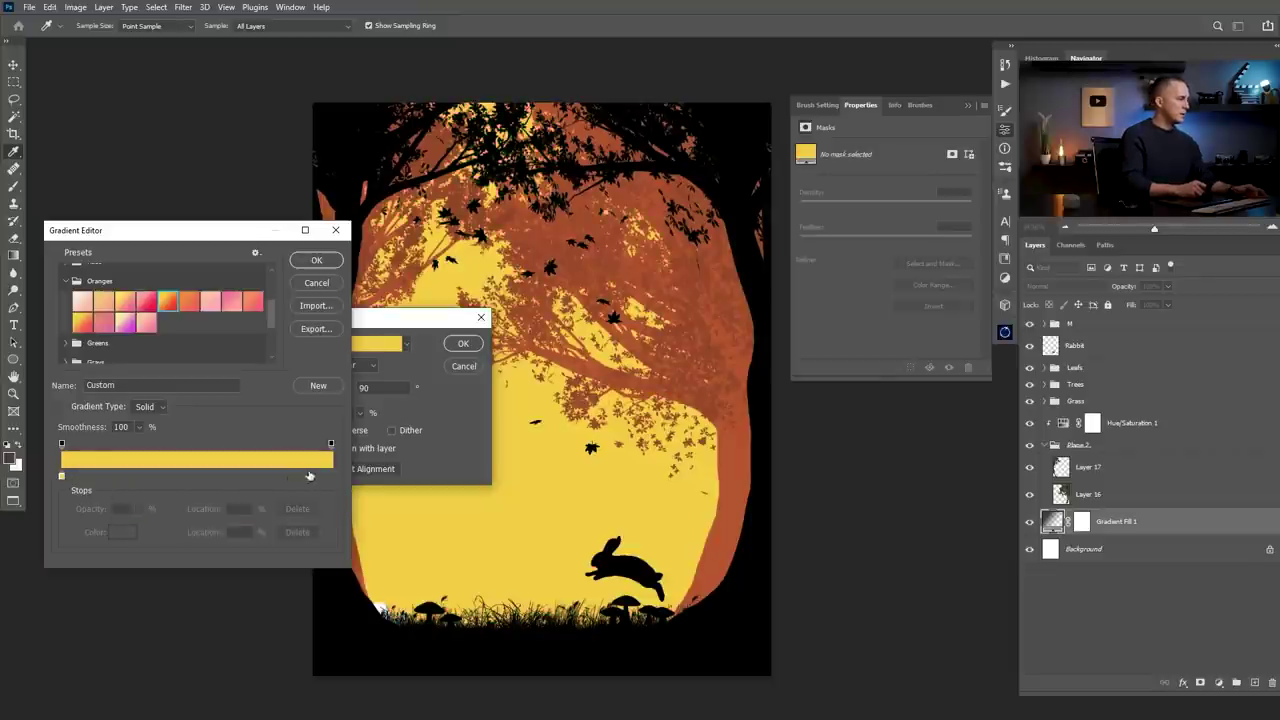
click(331, 477)
click(122, 532)
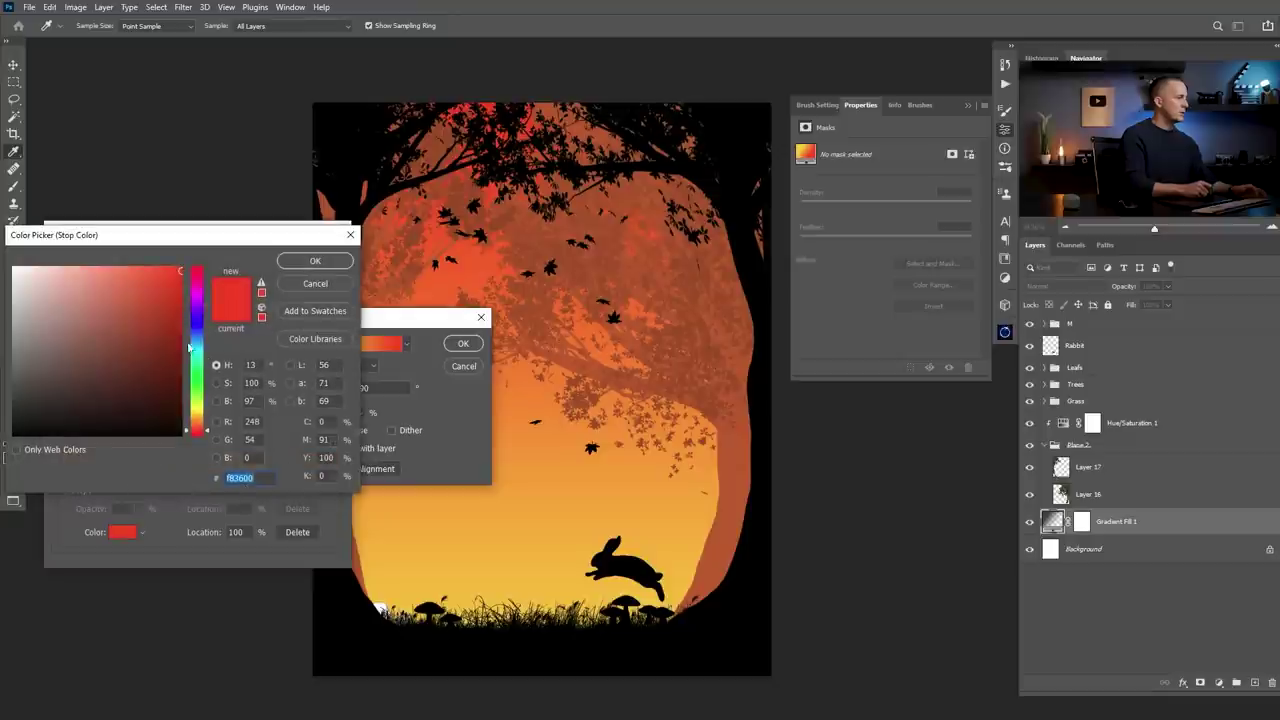
text(fffef1)
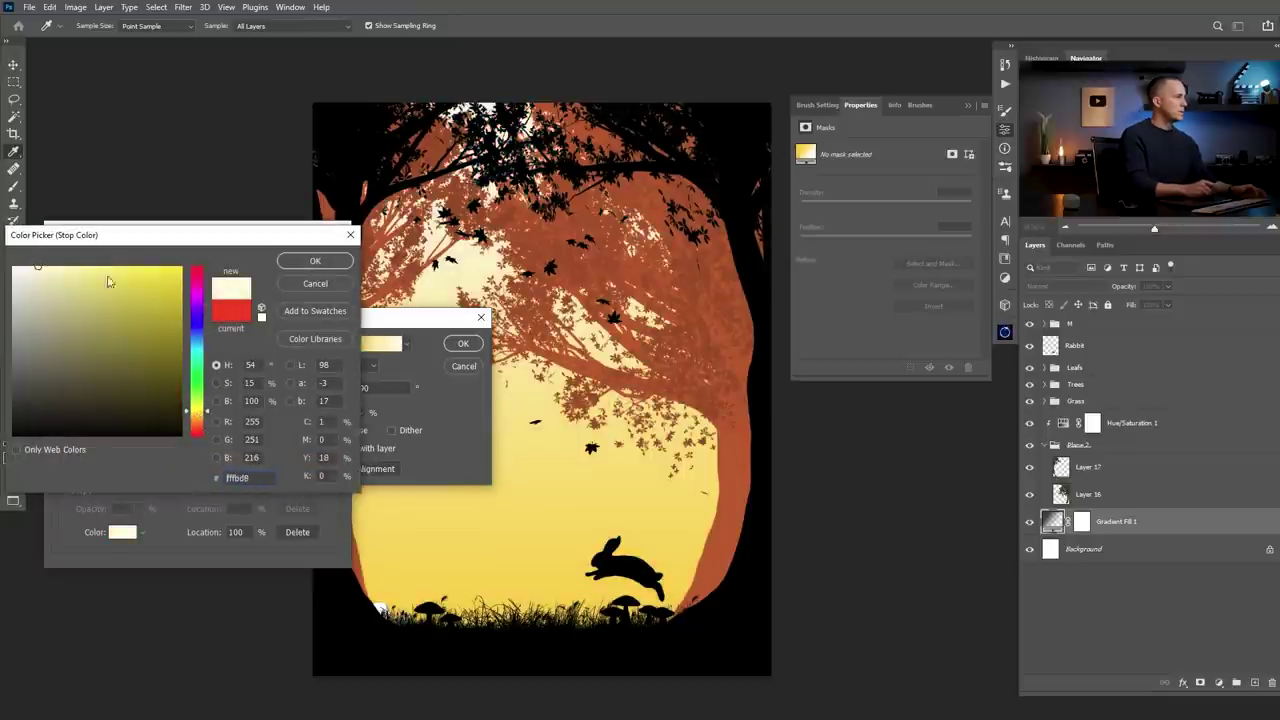
click(315, 260)
- Accept the edited gradient and shift it downward on the canvas toward the grass
click(61, 476)
click(316, 262)
drag(398, 320, 171, 268)
drag(522, 400, 534, 507)
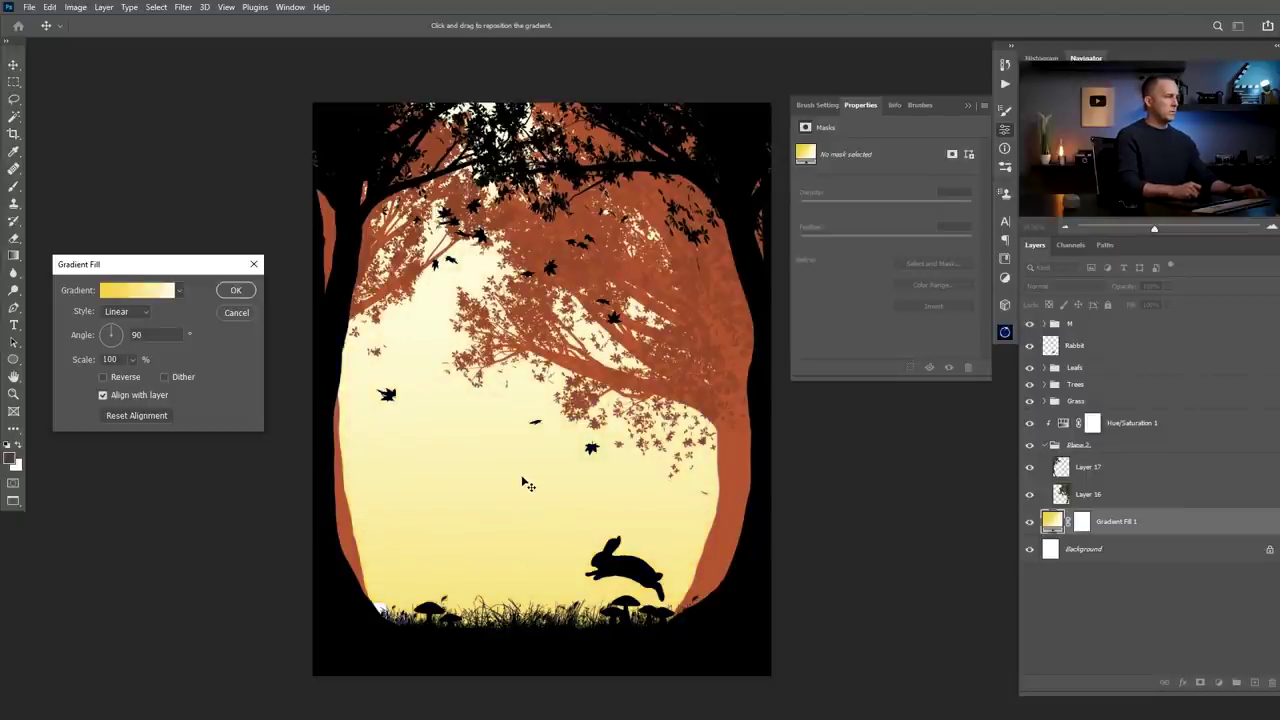
- Soften the gradient's yellow stop at 0% to 56% saturation, #fadc6e, and confirm the gradient fill
click(137, 290)
click(62, 476)
click(122, 532)
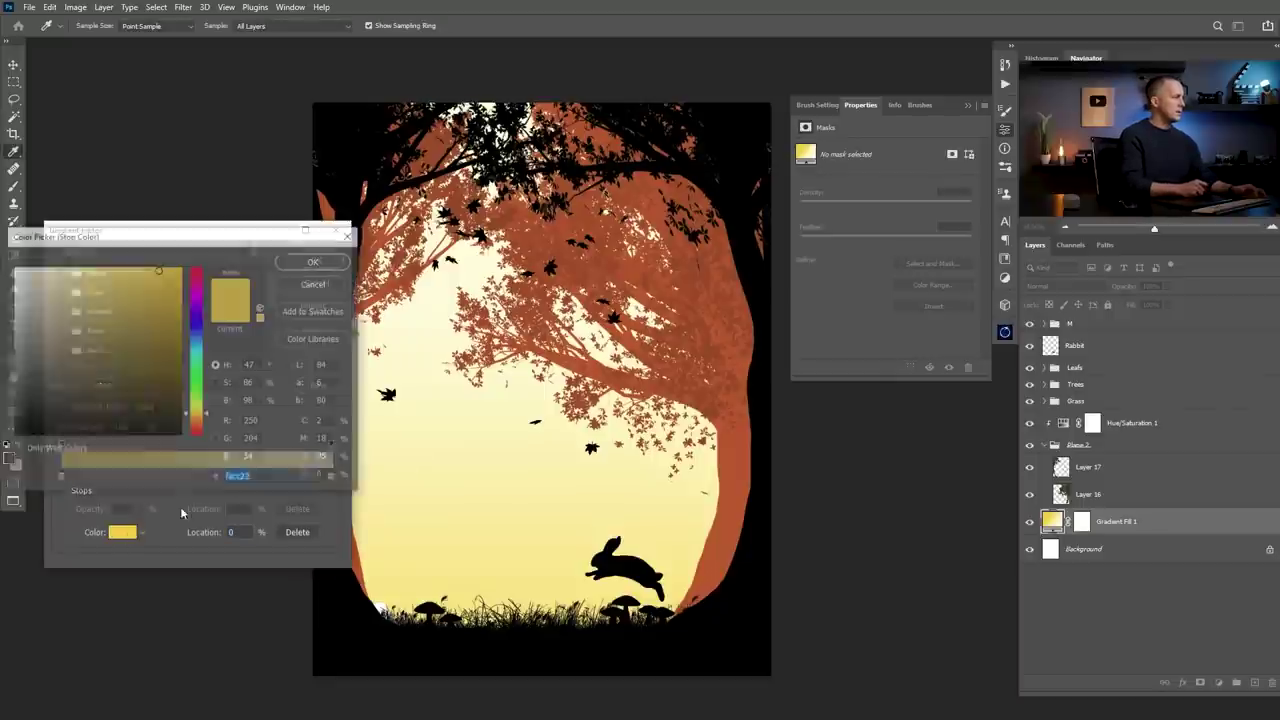
click(219, 384)
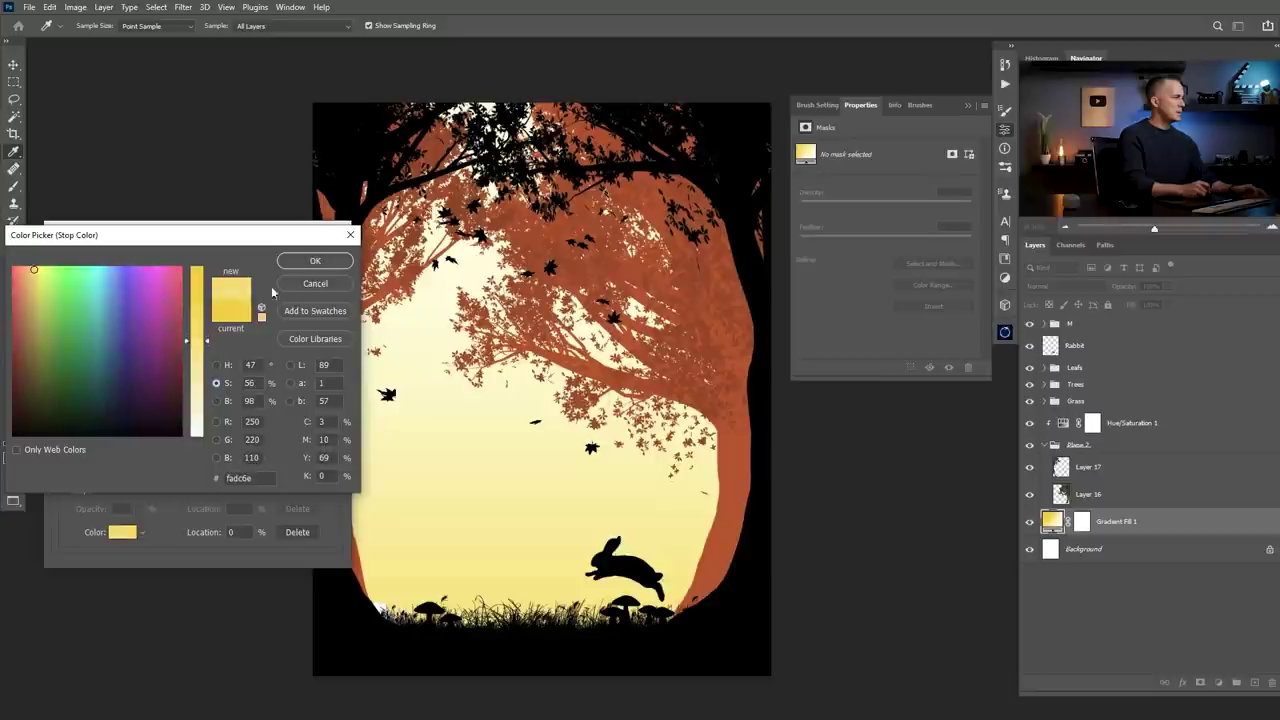
click(307, 263)
click(316, 262)
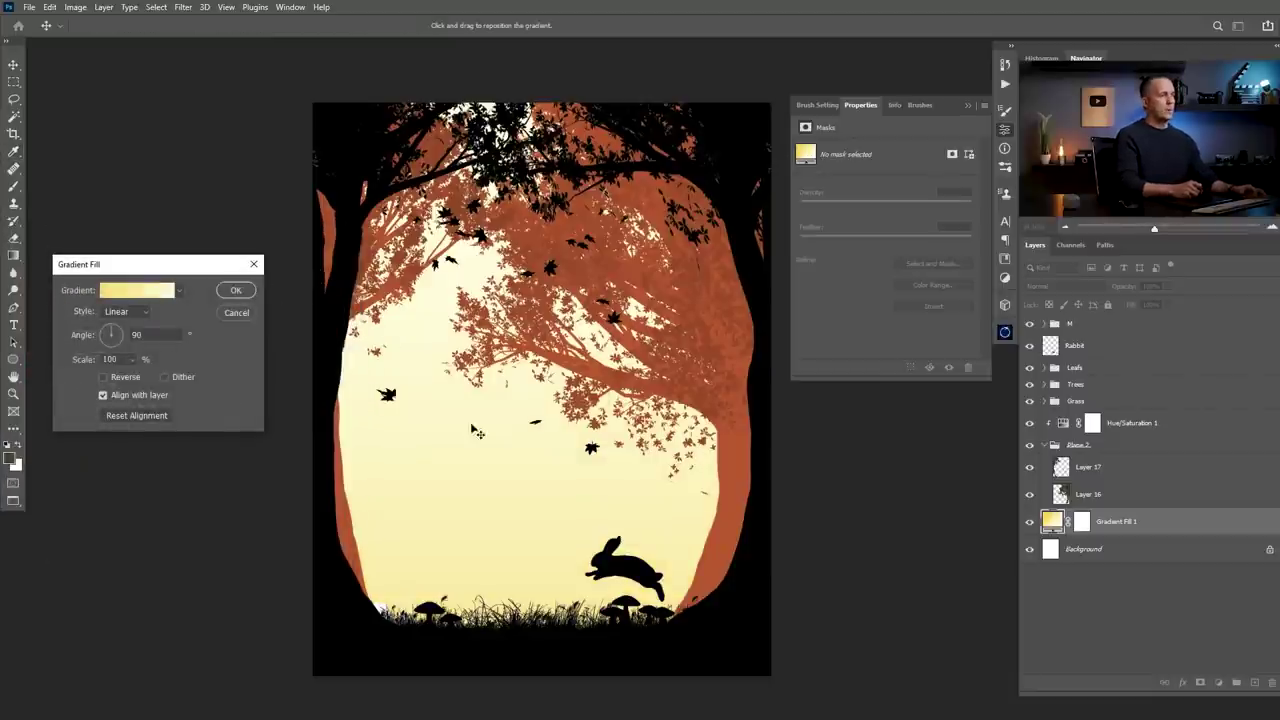
click(236, 290)
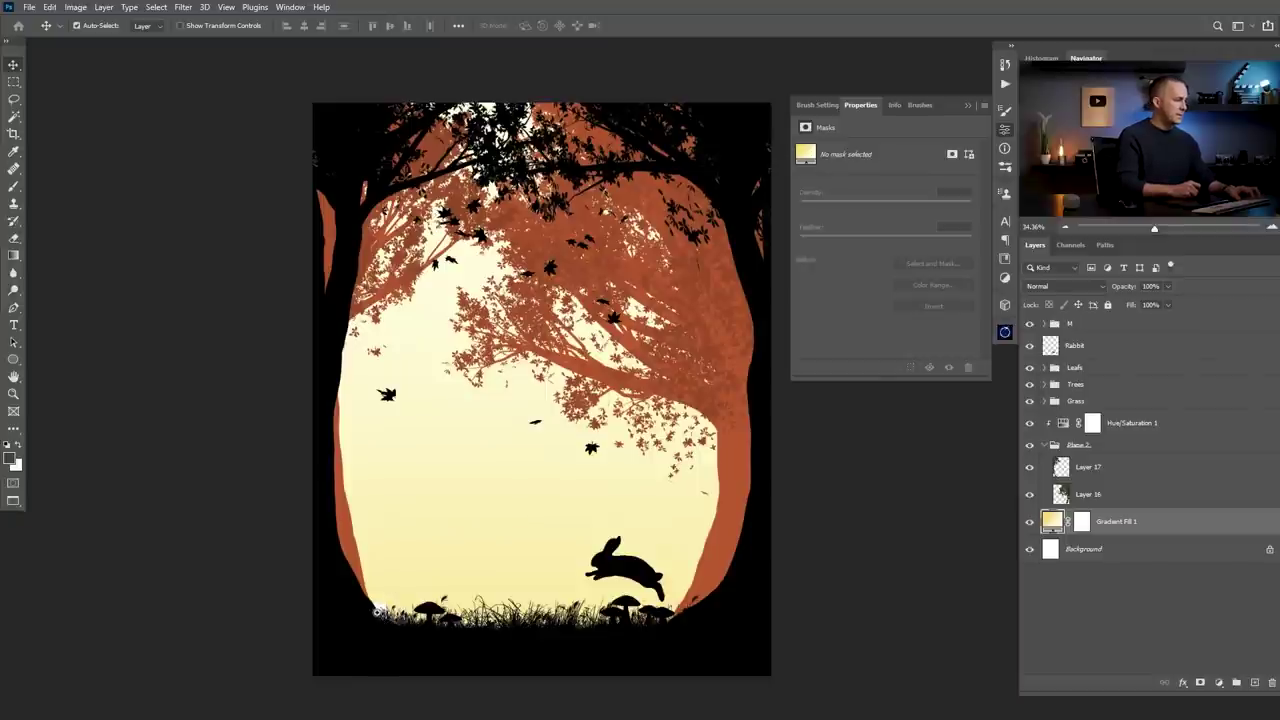
- Toggle the visibility of the Grass group and its layers to find the source of the white patch beside the left trunk base
scroll(379, 610, up, 5)
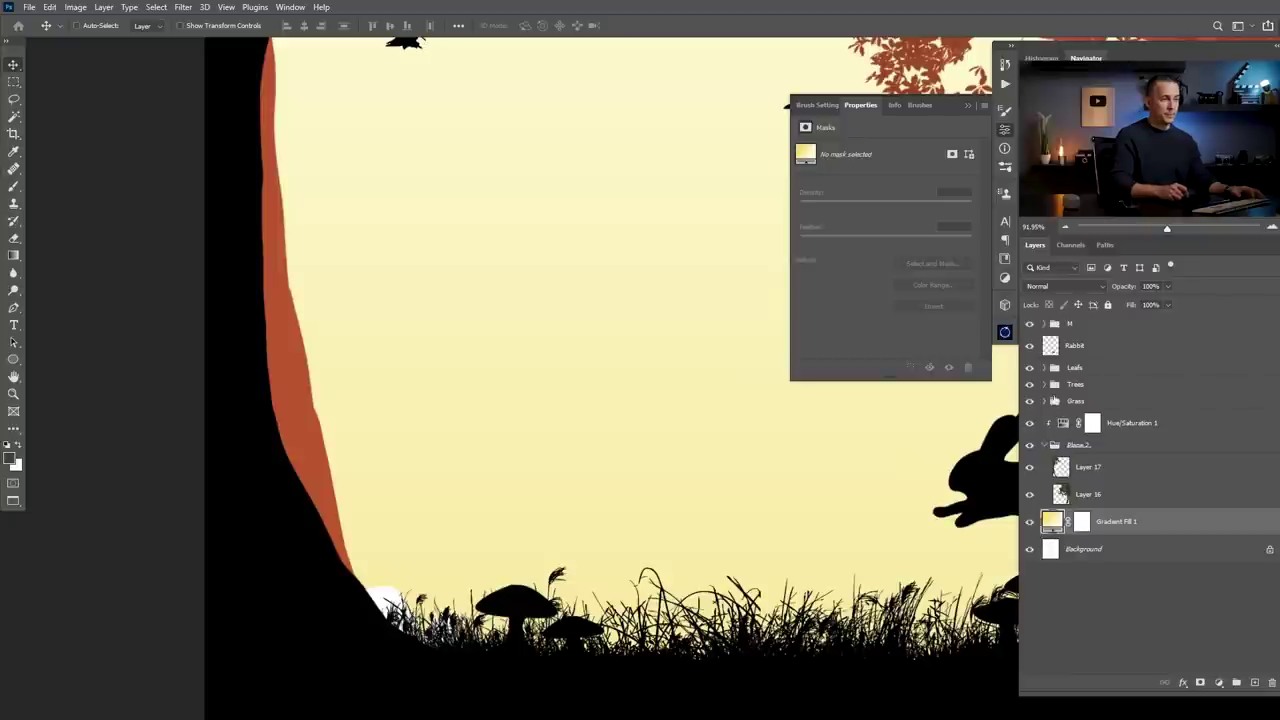
click(1030, 401)
click(1030, 401)
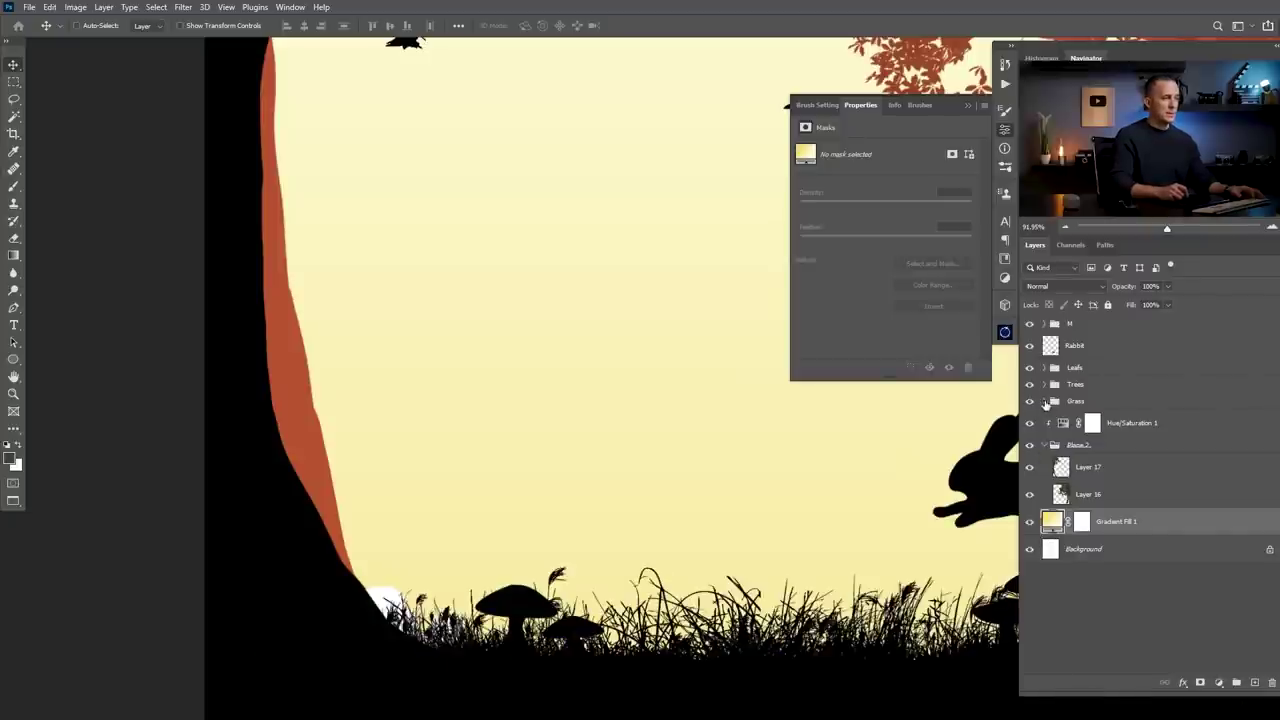
click(1043, 401)
click(1030, 423)
click(1030, 423)
click(1032, 451)
click(1030, 451)
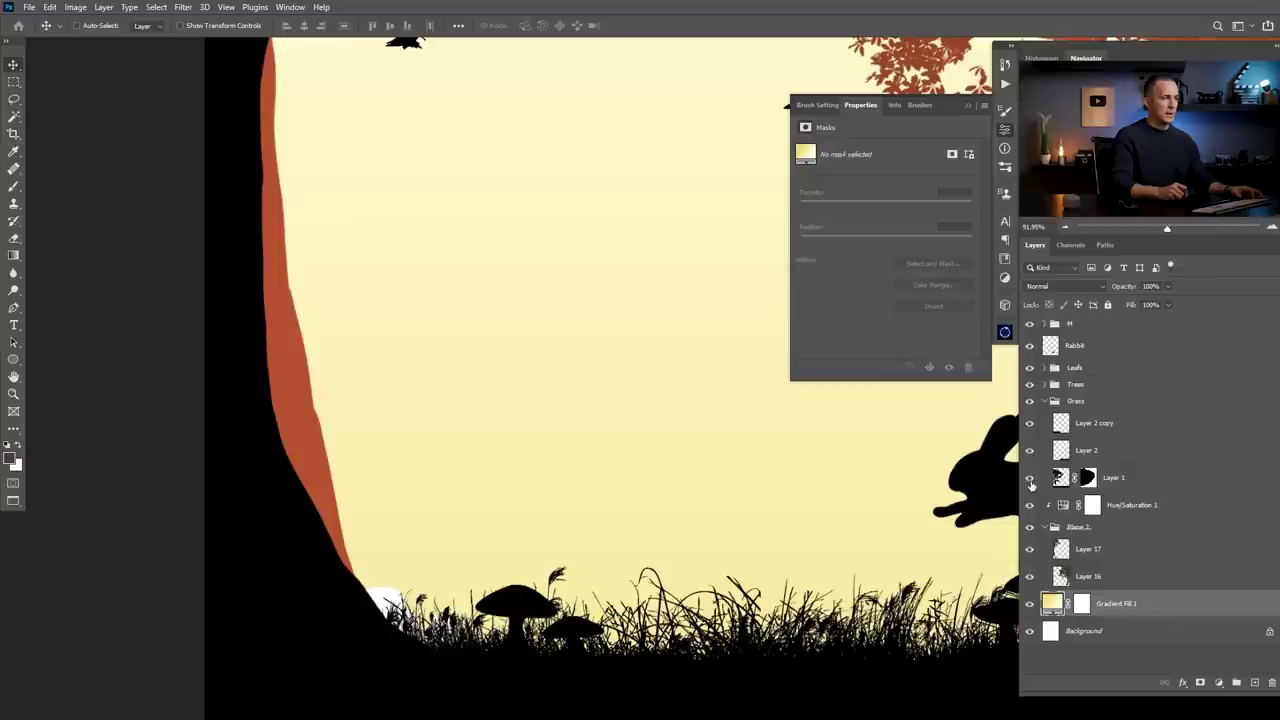
click(1030, 478)
click(1031, 479)
- Paint black on the Layer 1 mask to hide the white patch at the left trunk base, and paint white along the ground below
click(1088, 477)
key(b)
key(x)
drag(388, 596, 408, 604)
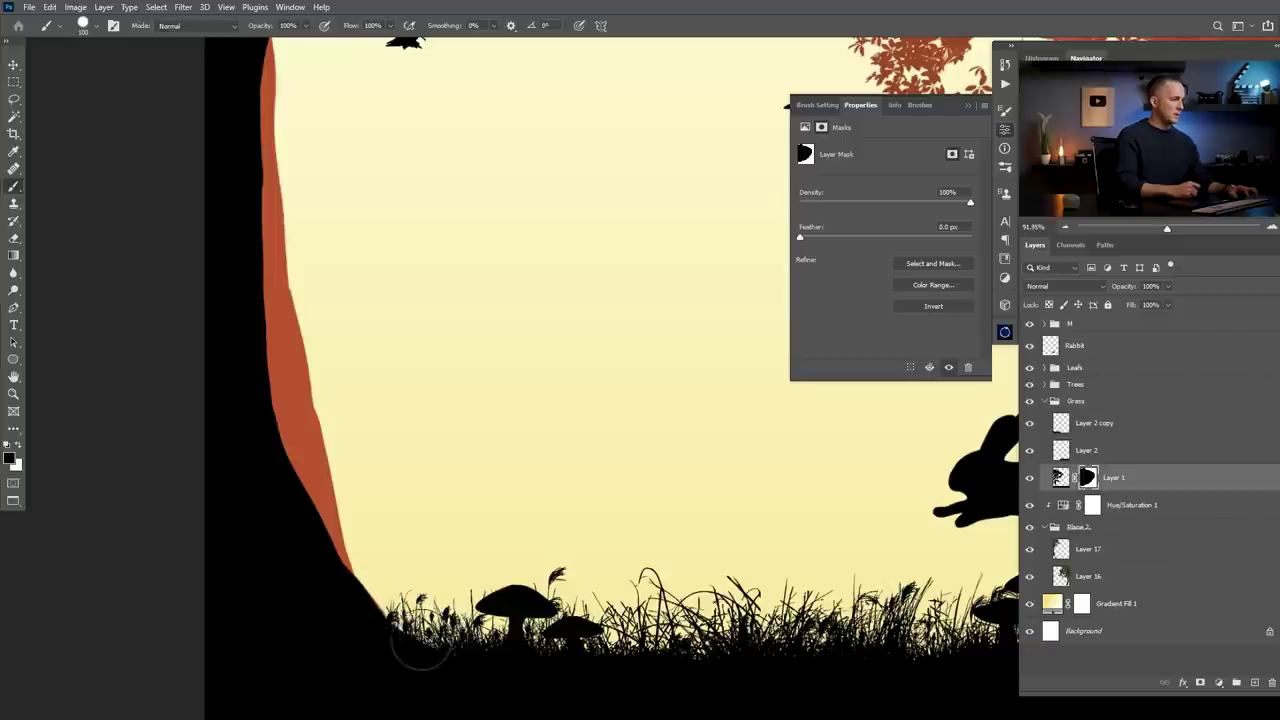
key(x)
drag(470, 682, 404, 682)
mouse_move(546, 526)
mouse_down()
mouse_move(470, 540)
mouse_move(526, 512)
mouse_up()
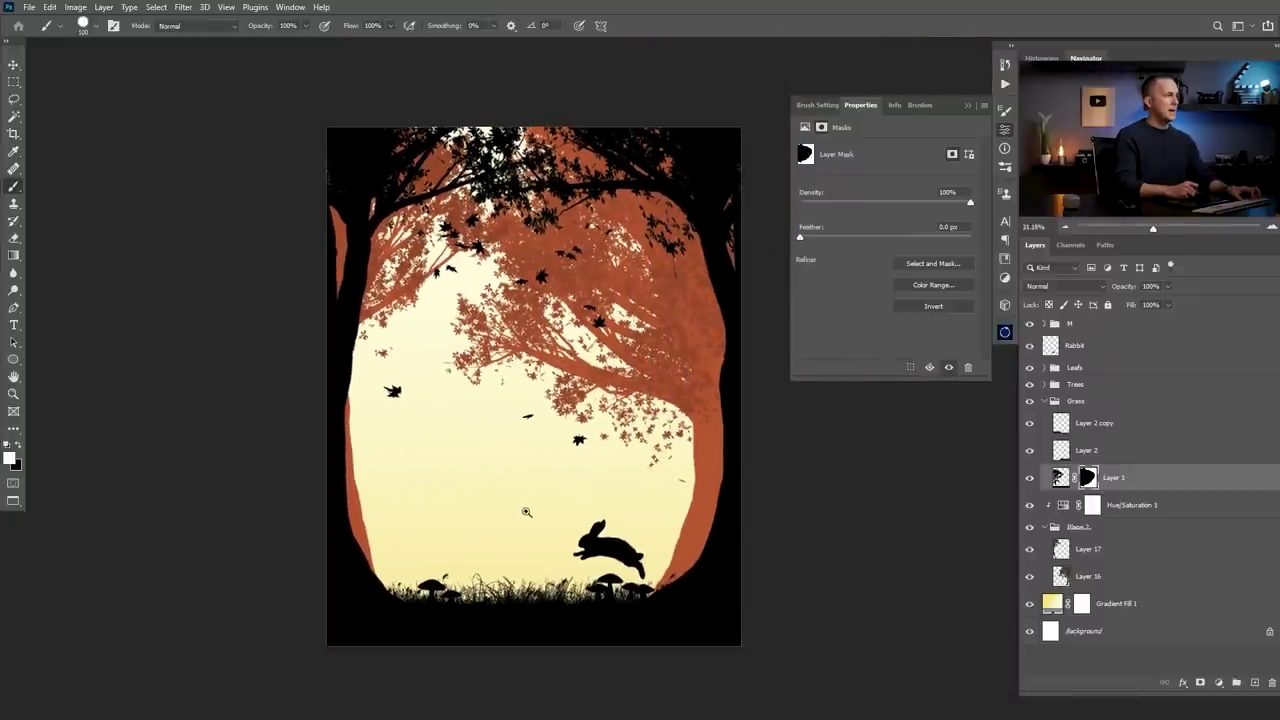
- Collapse the Grass group and add a new empty layer above Layer 17 in the Plane 2 group
click(966, 106)
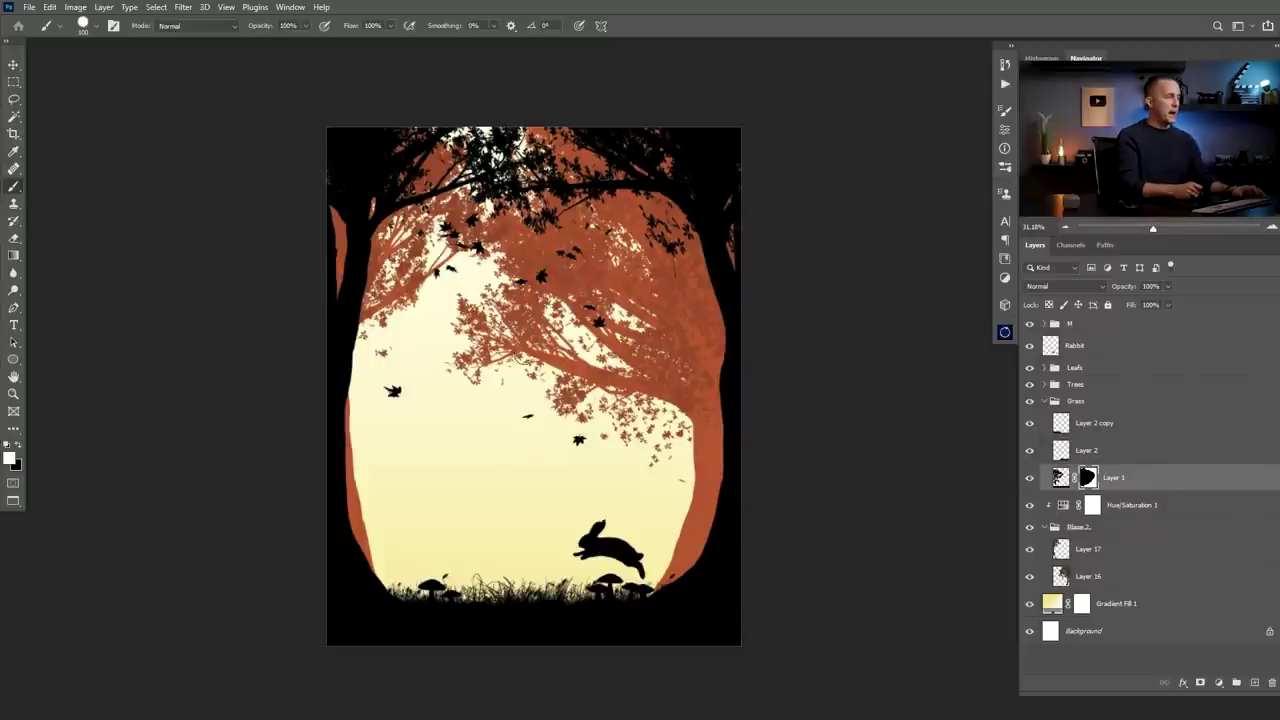
drag(534, 432, 563, 400)
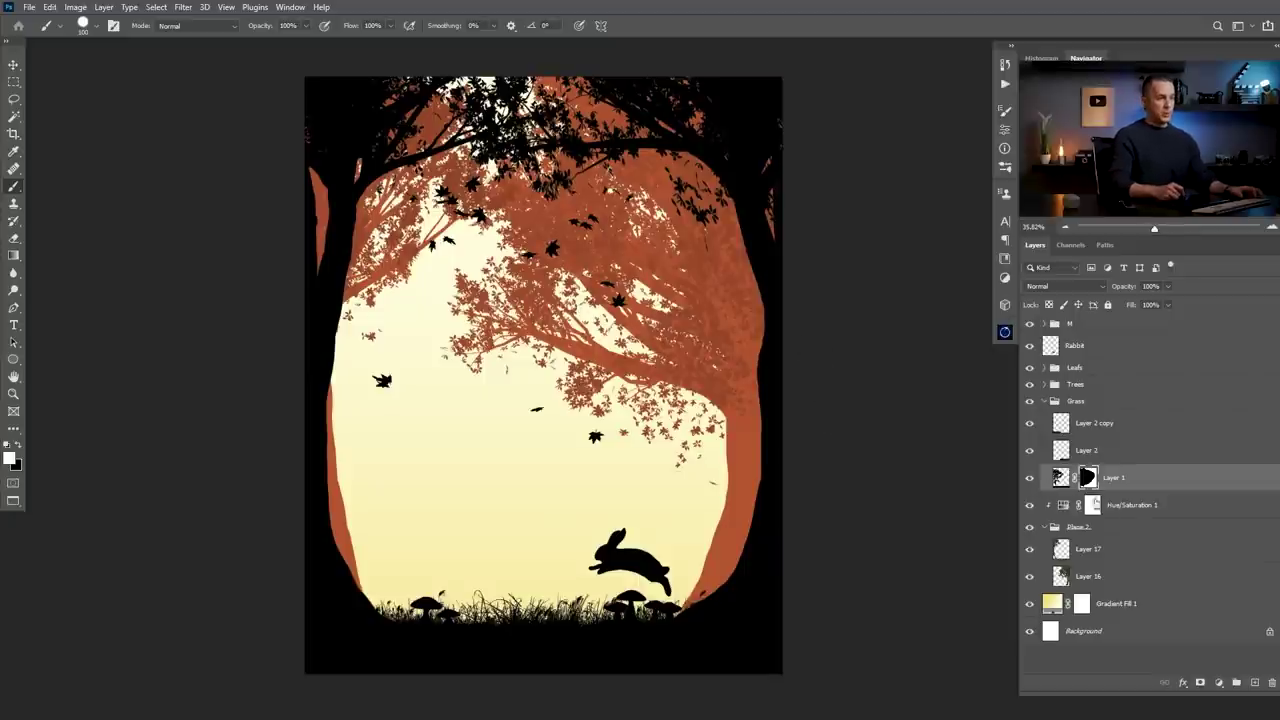
click(1046, 401)
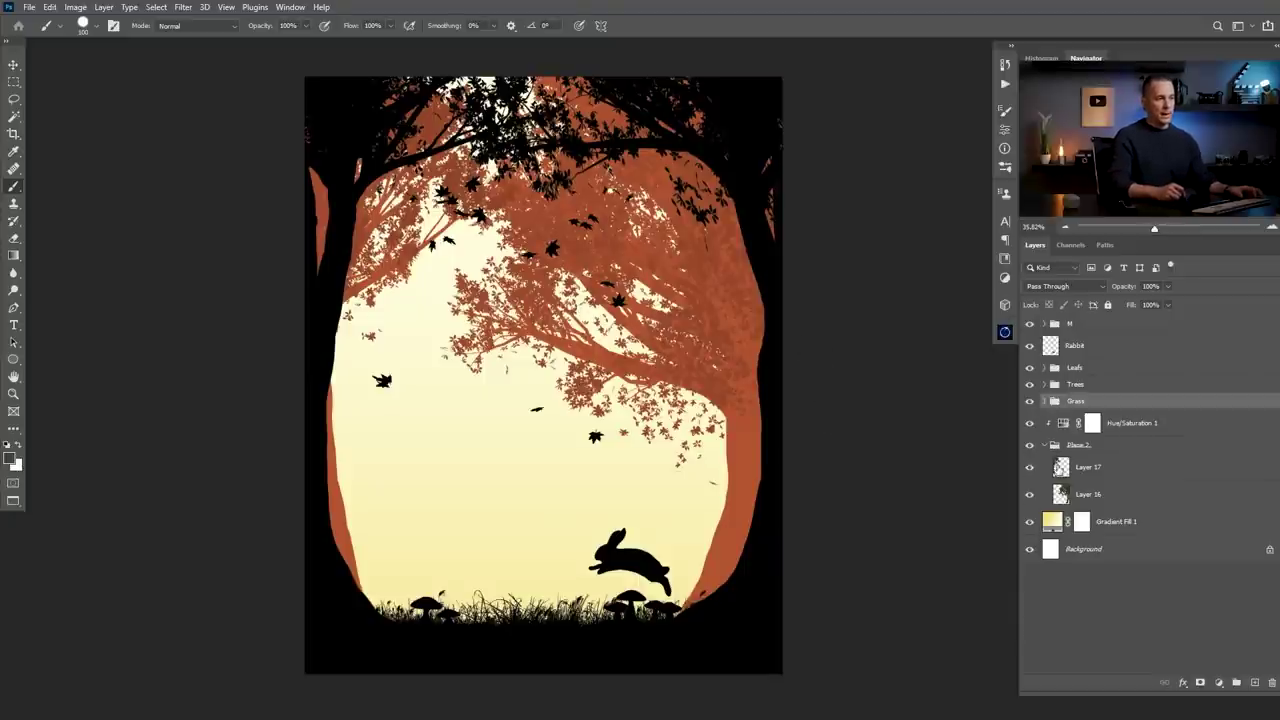
click(1059, 465)
click(1254, 683)
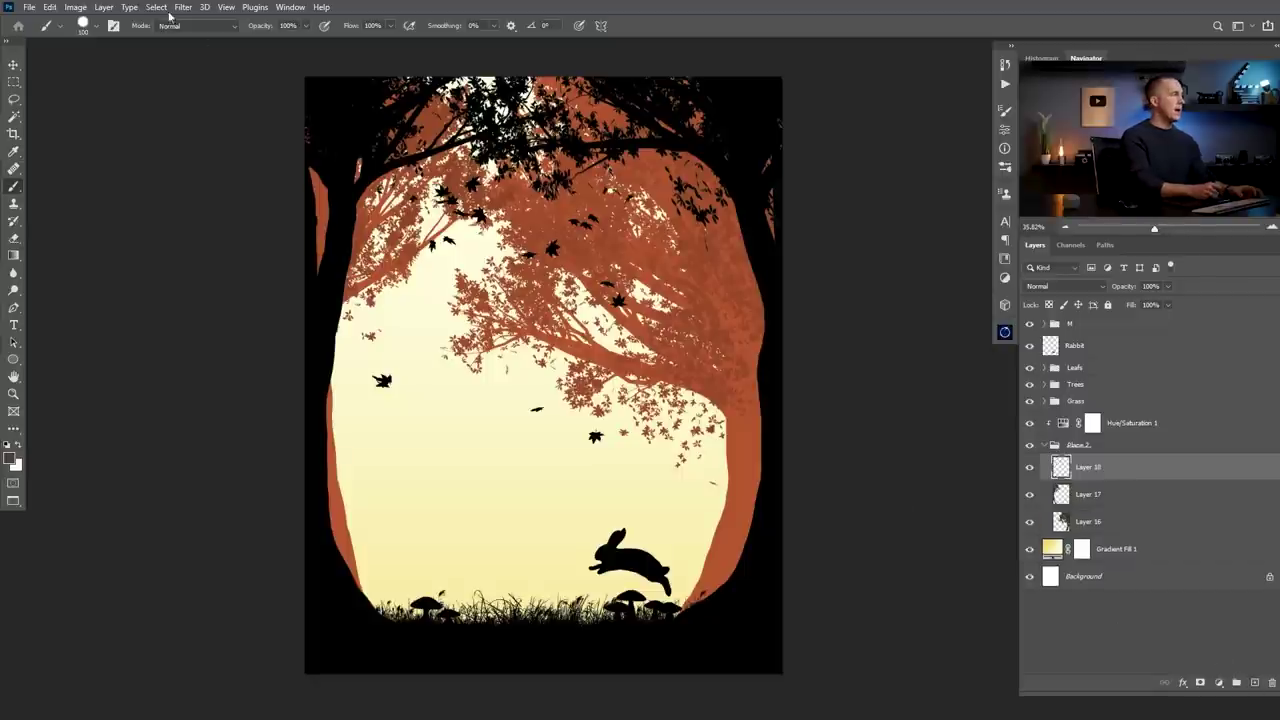
- Render an Oak Tree on the new layer with leaves amount 52, leaves size 151 and branches height 120
click(204, 7)
mouse_move(183, 7)
mouse_move(234, 241)
click(387, 285)
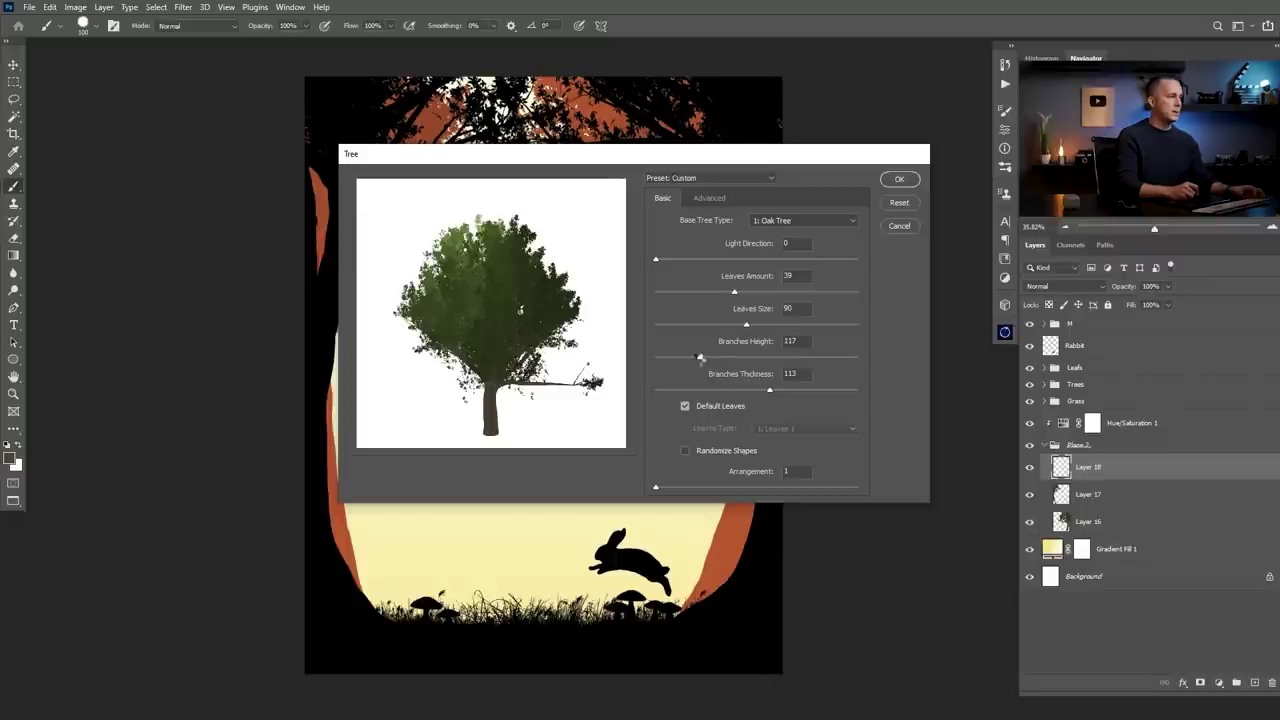
drag(697, 356, 700, 356)
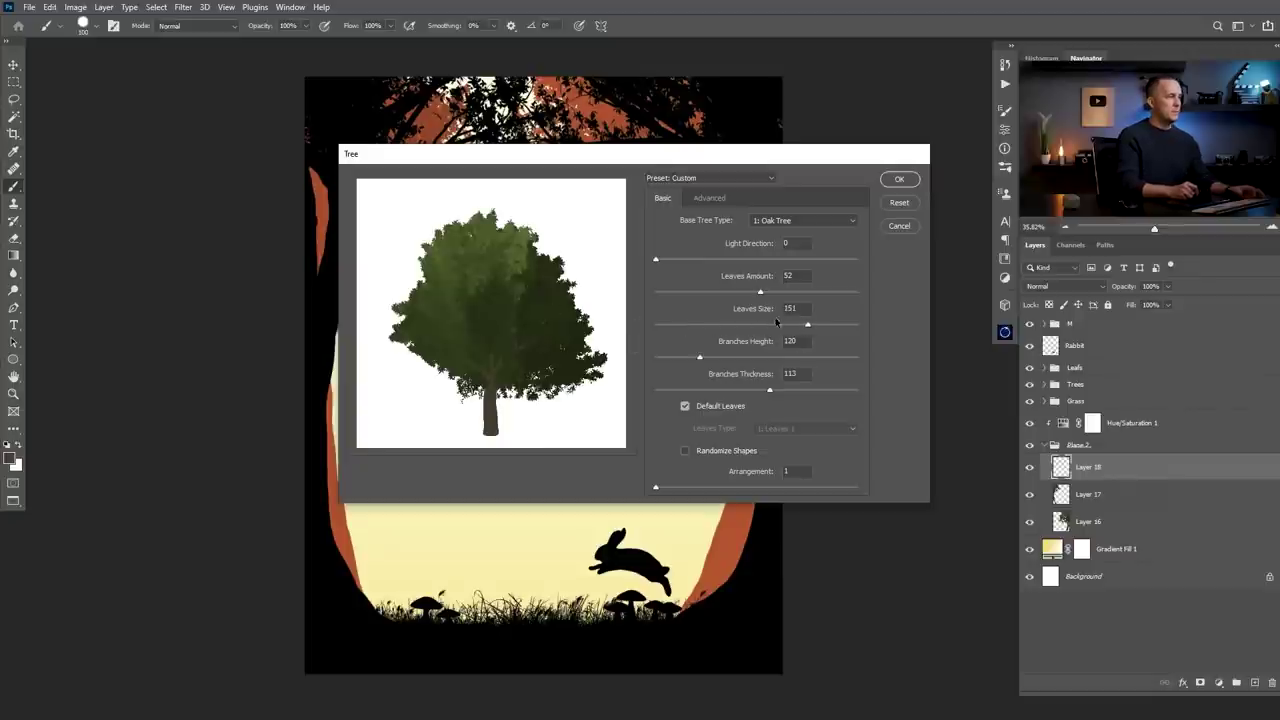
click(900, 180)
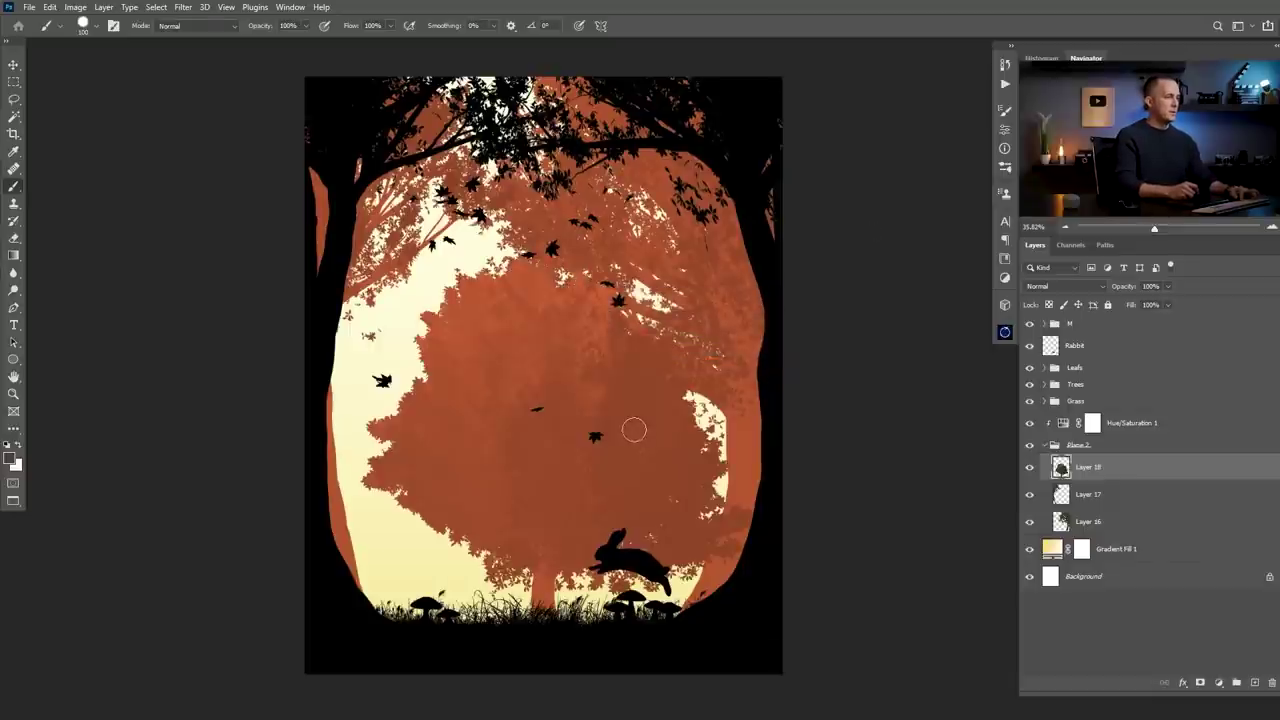
- Place the rendered tree low behind the right trunk as a bush and a copy rotated about 12° low behind the left trunk
key(v)
drag(600, 428, 372, 556)
key(ctrl+t)
drag(326, 398, 405, 457)
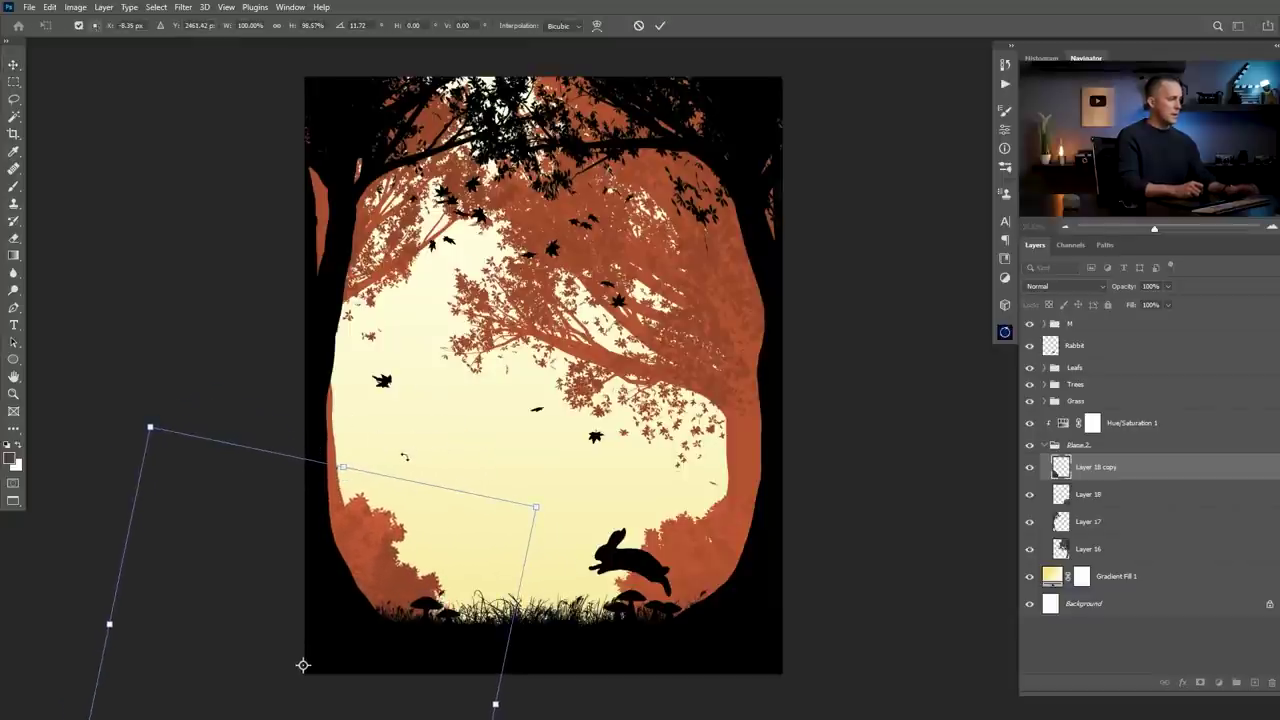
key(Return)
drag(398, 548, 402, 543)
mouse_move(700, 559)
mouse_down()
mouse_move(726, 572)
mouse_move(706, 547)
mouse_up()
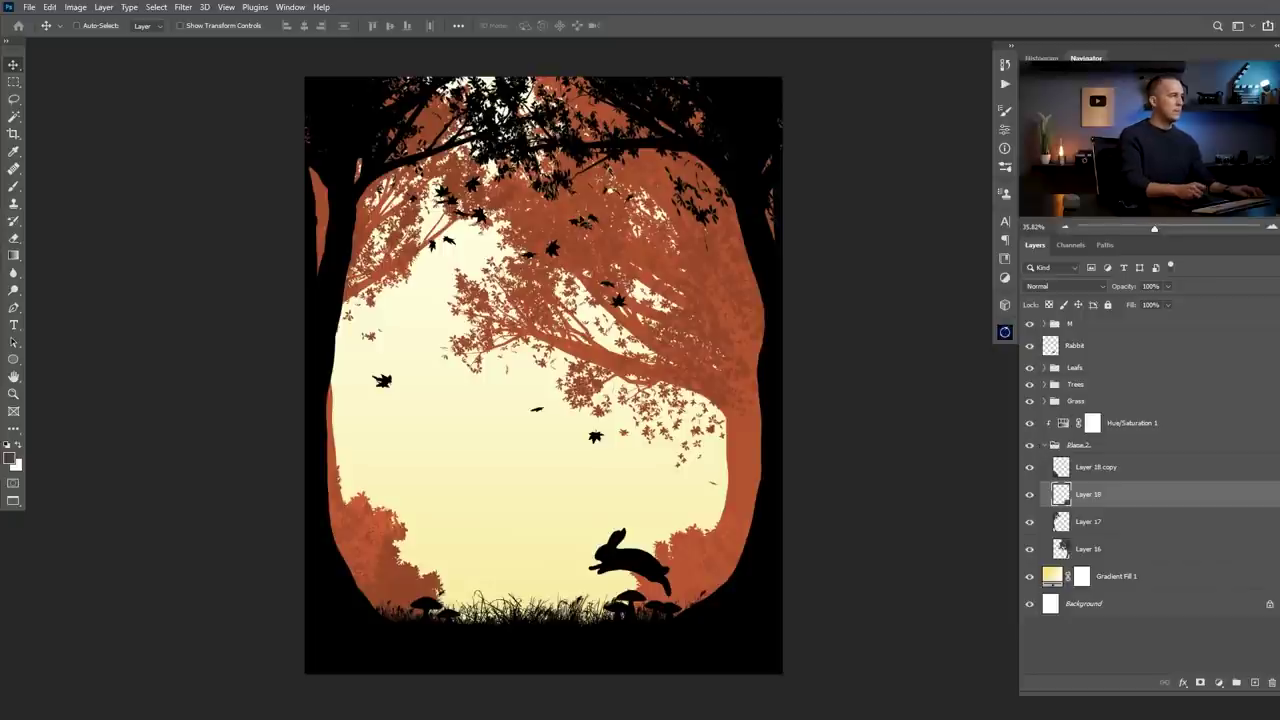
- Paste the ground silhouette from another document into Plane 2, squash its height to about 28% and place it along the grass
key(ctrl+Tab)
key(ctrl+Tab)
key(ctrl+Tab)
key(ctrl+Tab)
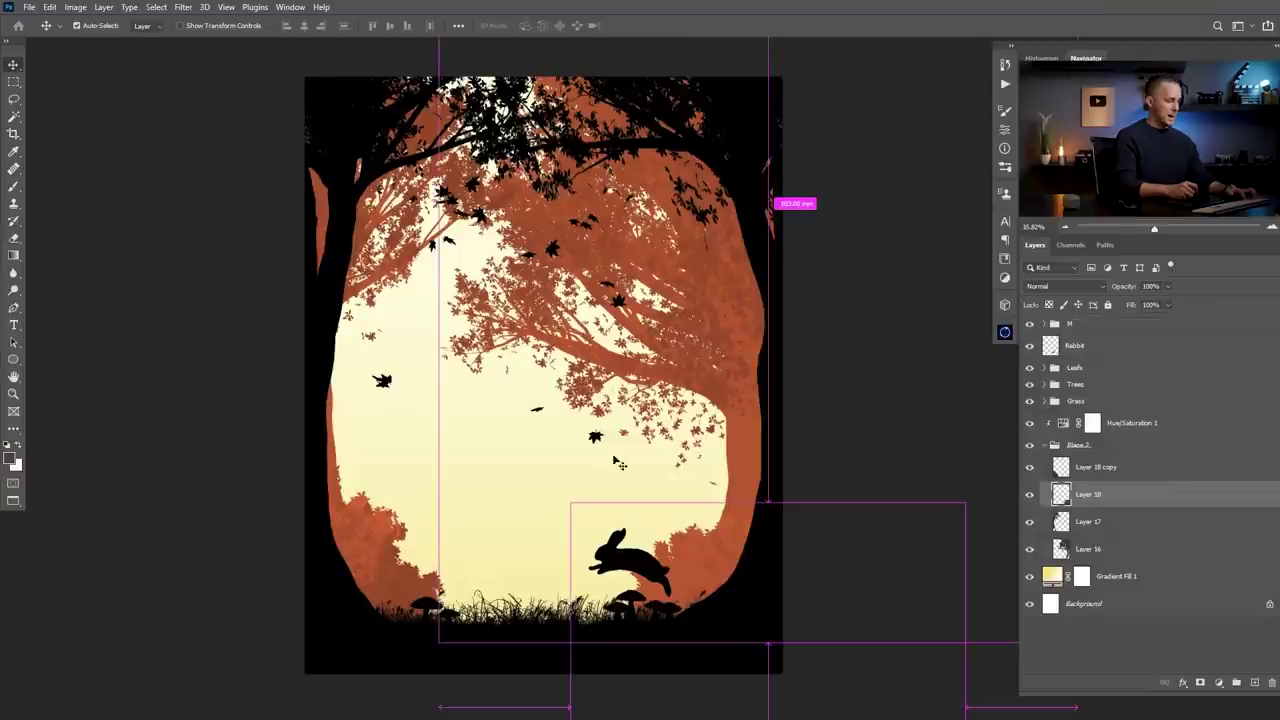
key(ctrl+v)
drag(542, 428, 580, 493)
key(ctrl)
key(ctrl+t)
drag(613, 327, 613, 550)
drag(582, 599, 583, 606)
key(Return)
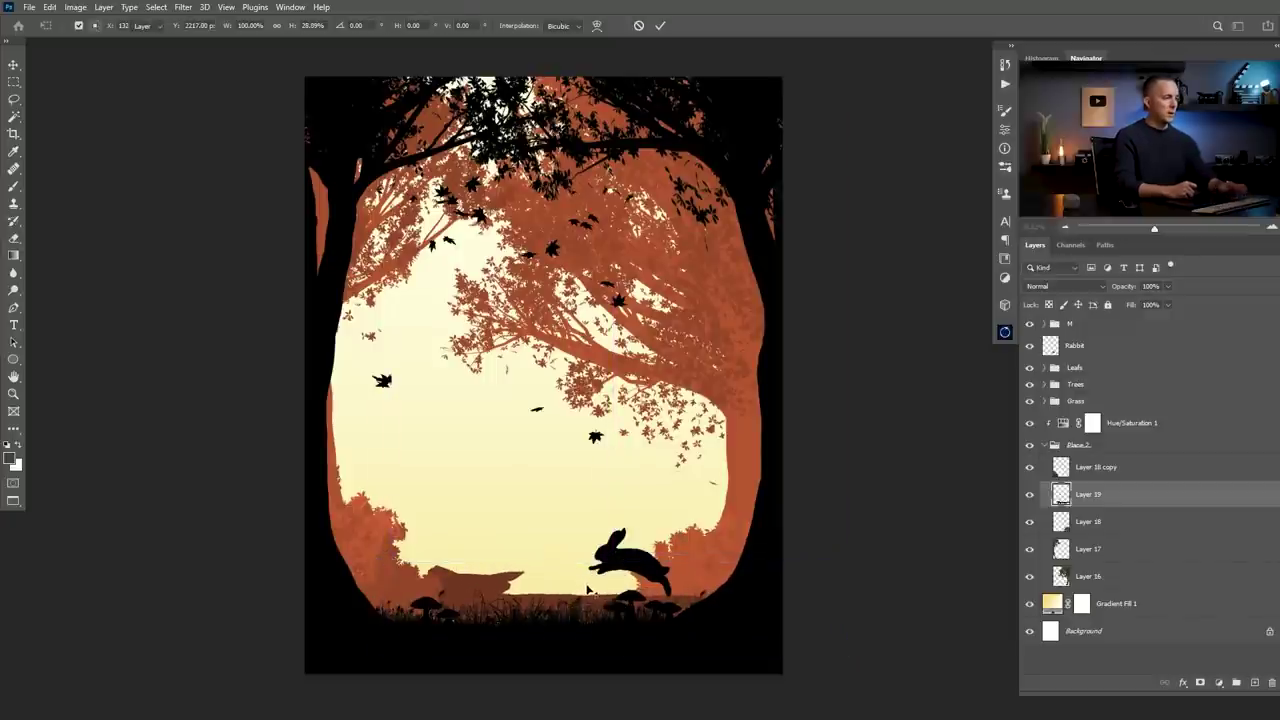
- Add a group named Plane 3 directly above Gradient Fill 1
click(1057, 606)
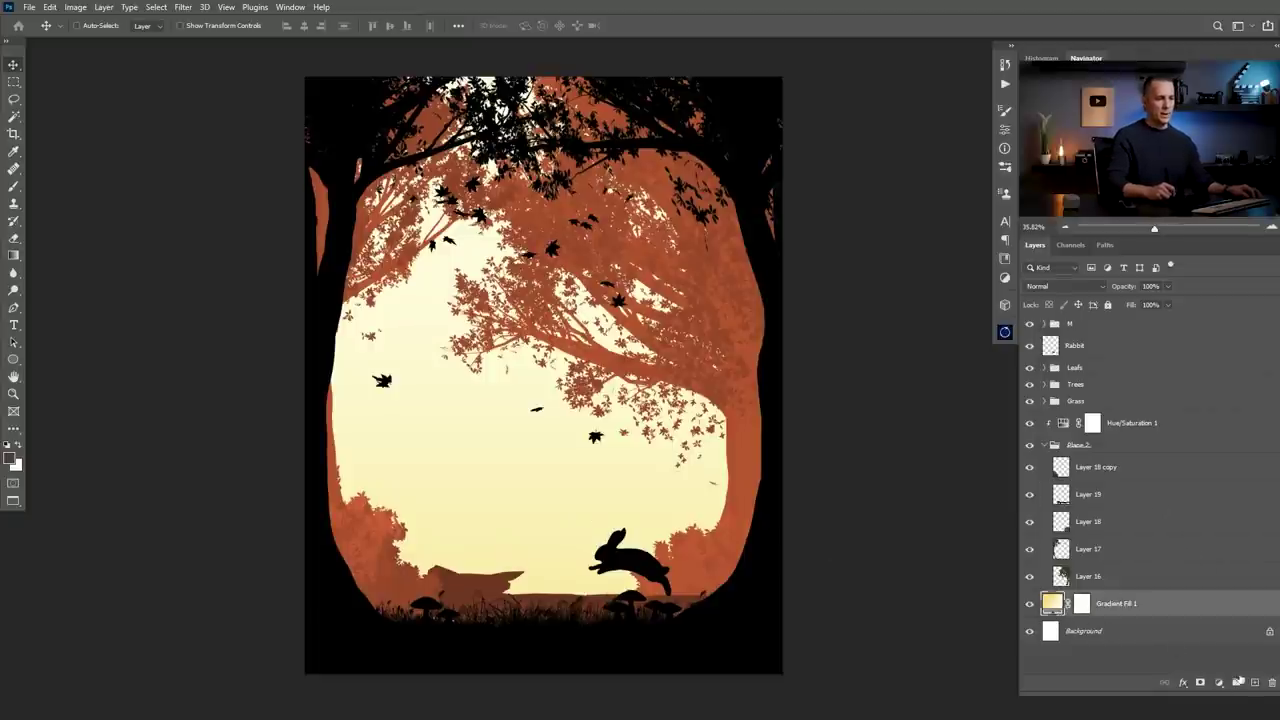
click(1237, 682)
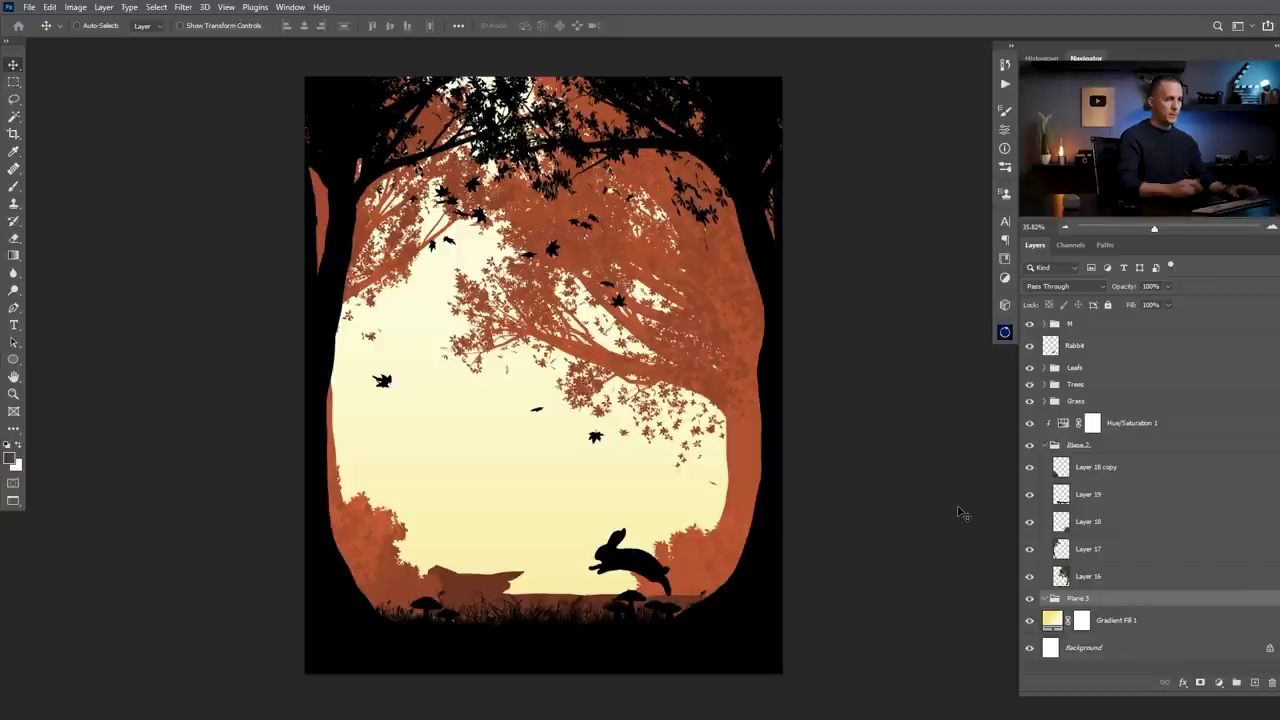
- Delete the pasted ground silhouette layer from the Plane 2 group
drag(485, 585, 757, 398)
key(ctrl+e)
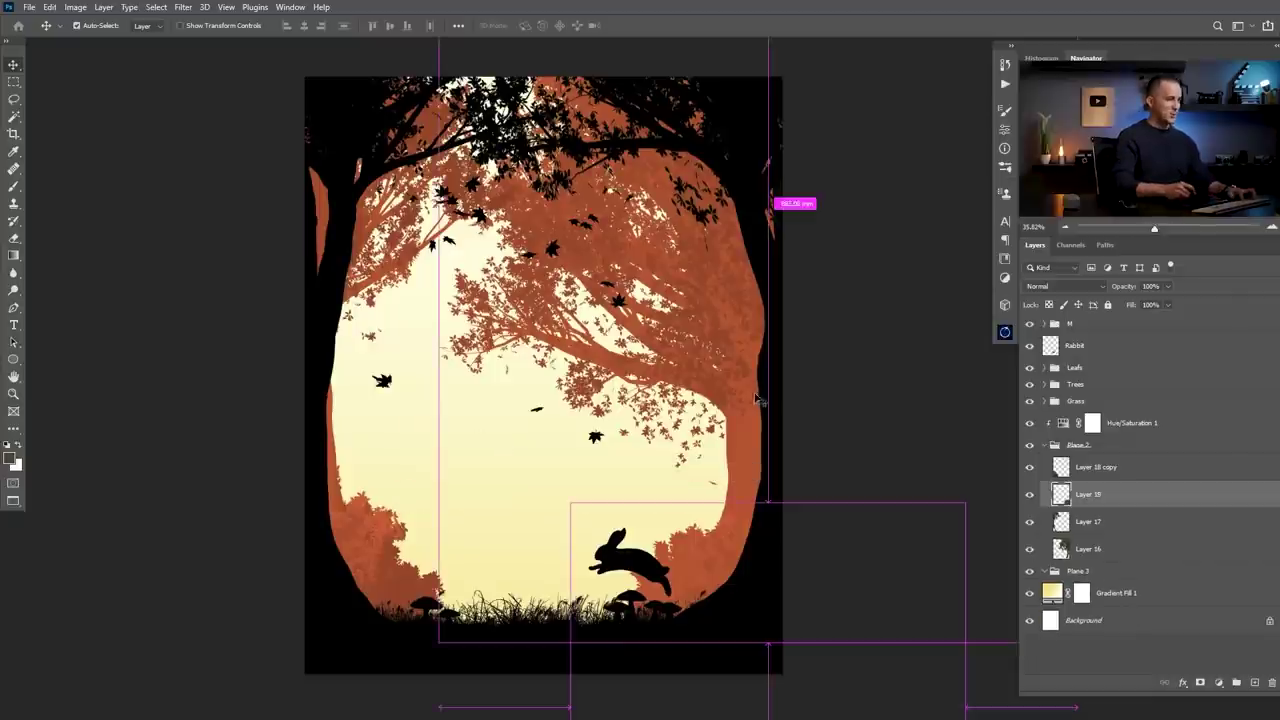
- Paste the fox silhouette at the top of Plane 2, scale it to about 22% and stand it on the grass facing away from the rabbit
click(1062, 467)
key(ctrl+v)
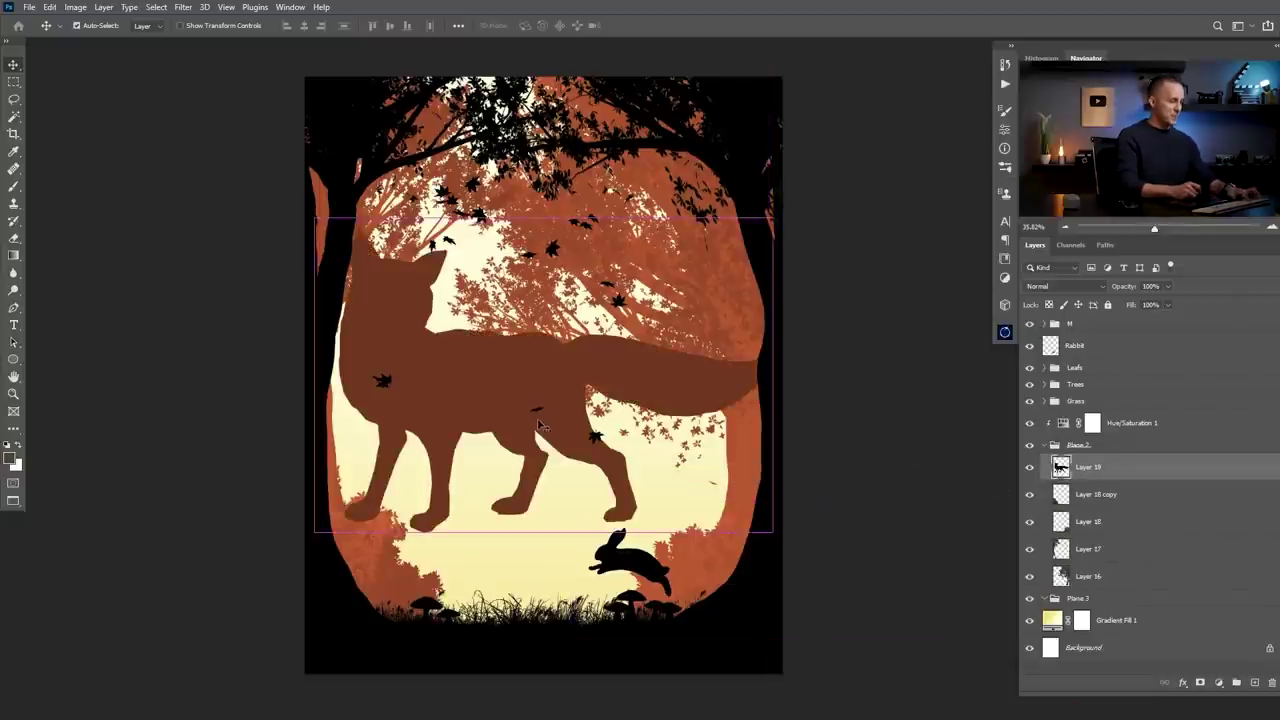
key(ctrl+t)
drag(775, 213, 630, 300)
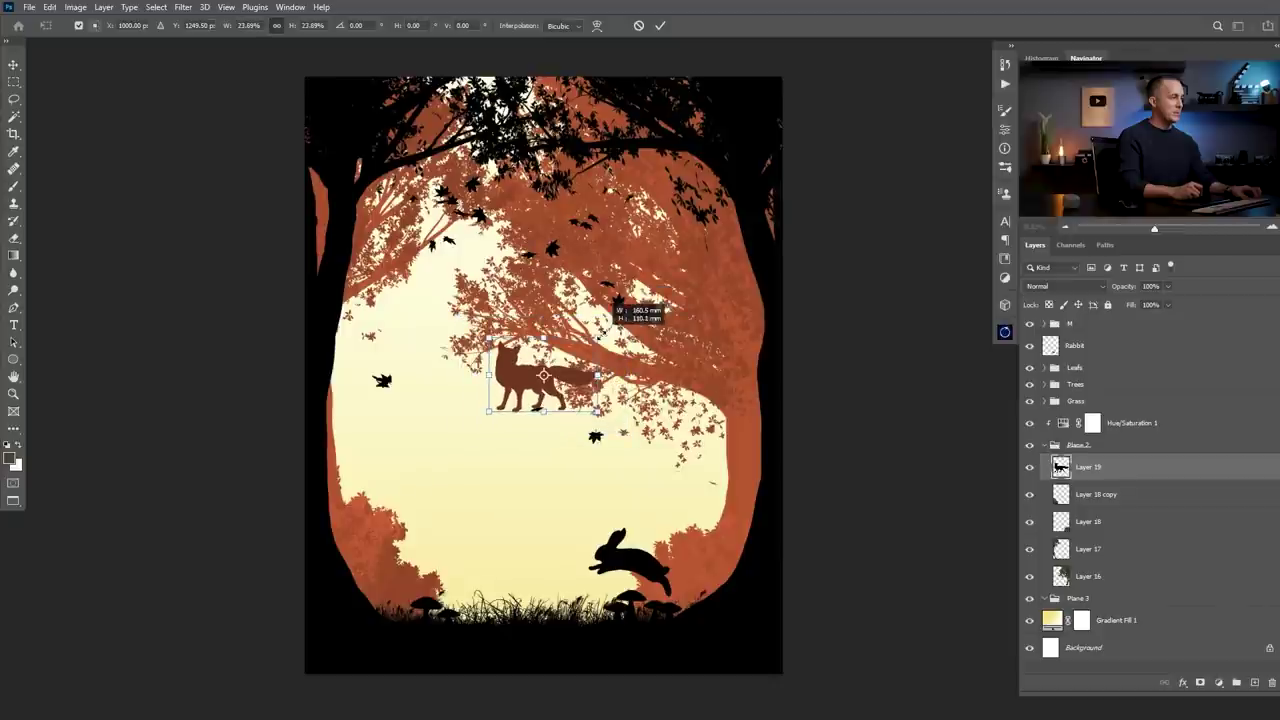
drag(528, 384, 500, 578)
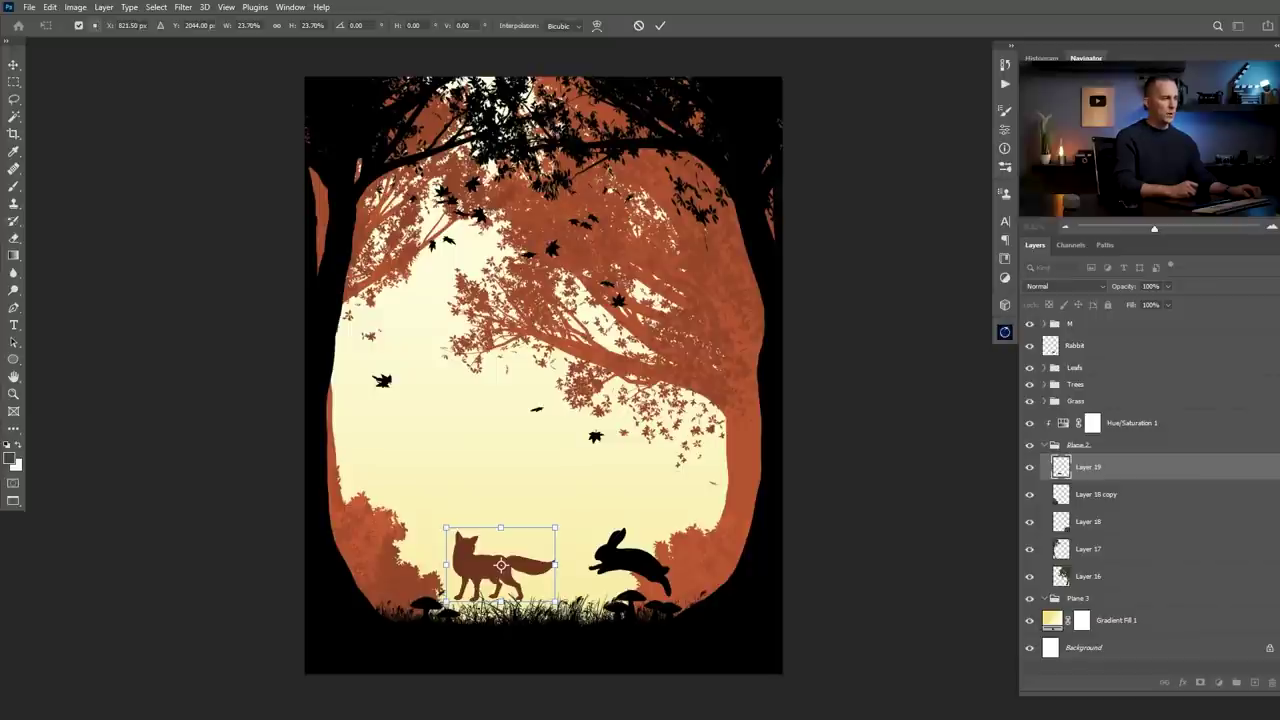
drag(555, 526, 549, 530)
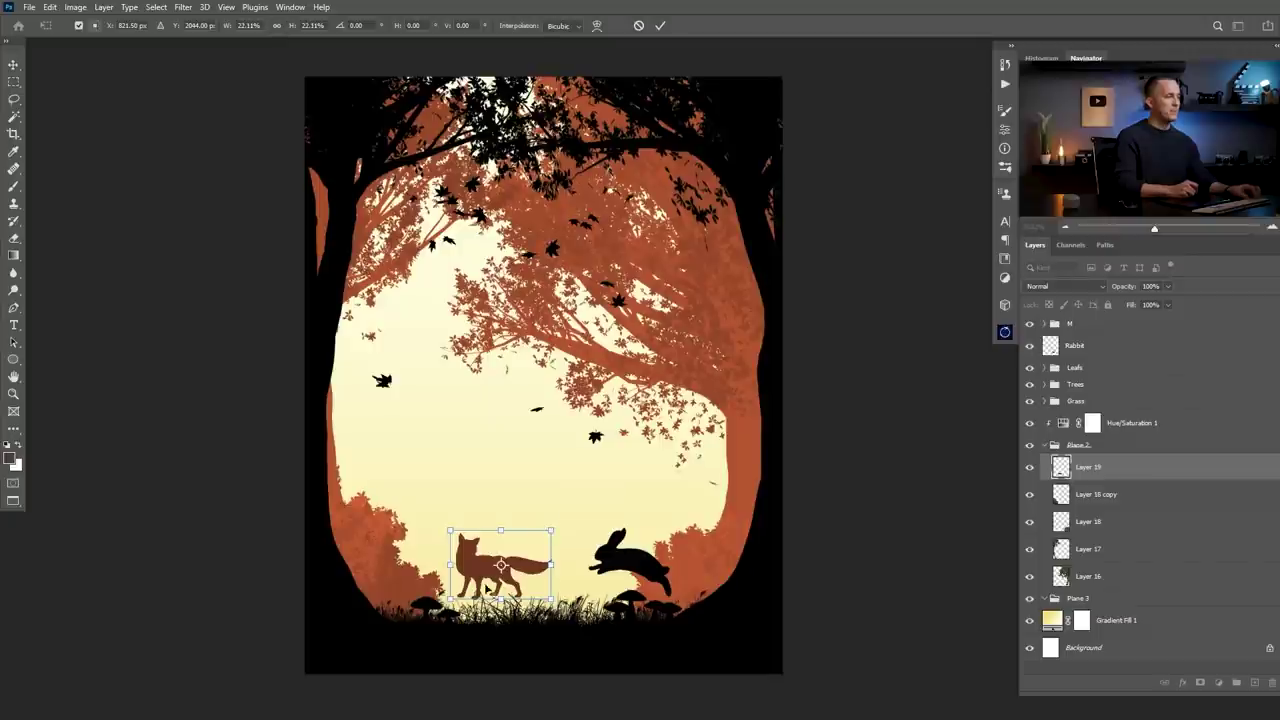
drag(488, 590, 492, 598)
key(Return)
- Try a copy of the Grass group's masked Layer 1 inside Plane 2 in front of the fox
scroll(488, 588, up, 5)
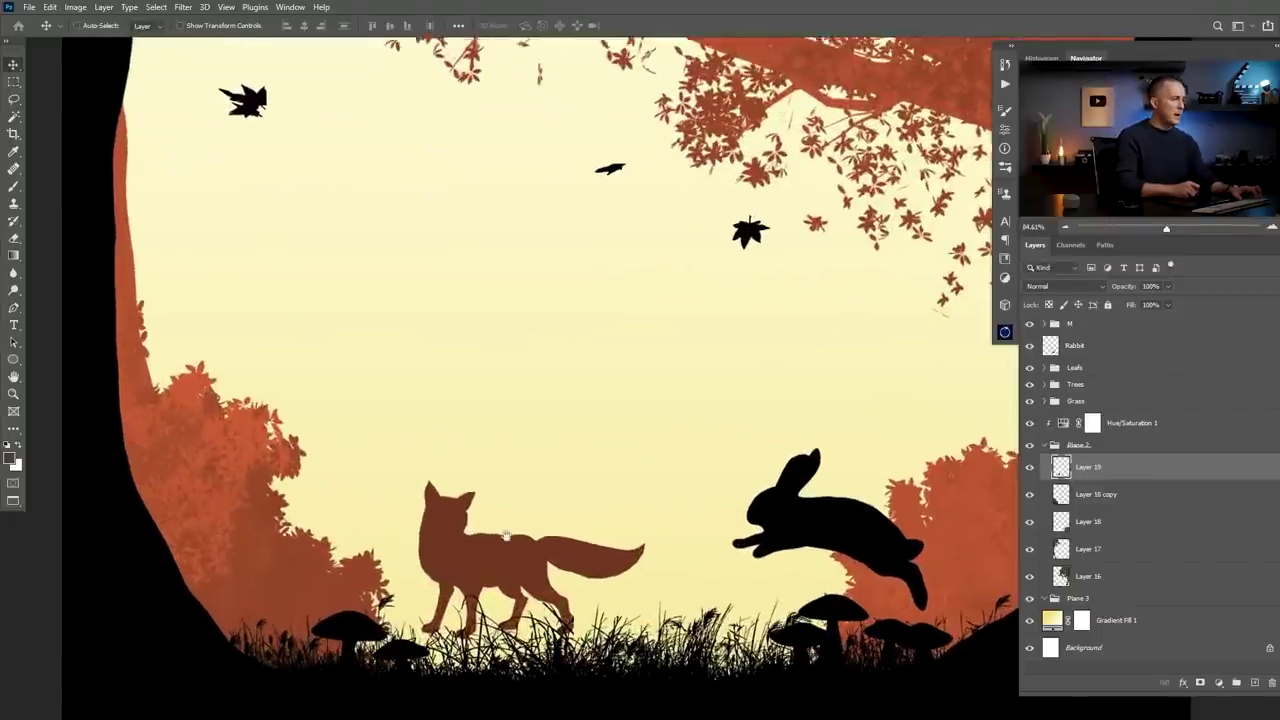
drag(506, 553, 481, 399)
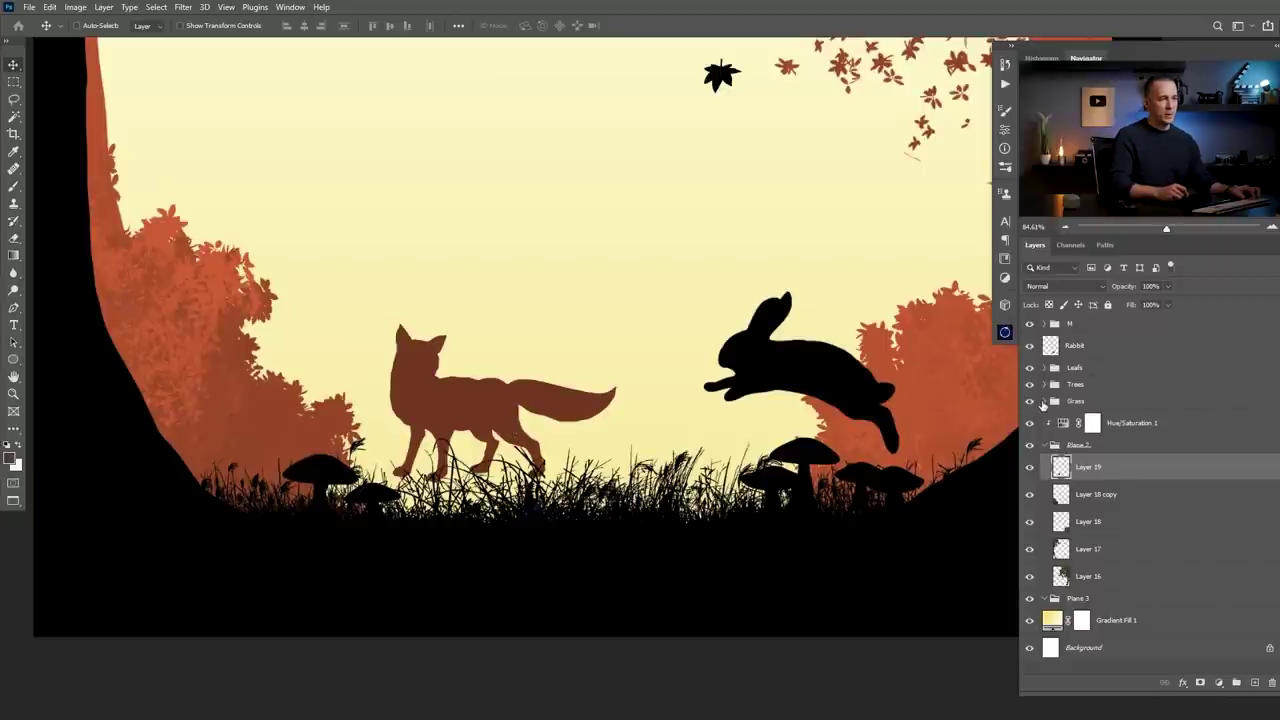
click(1043, 402)
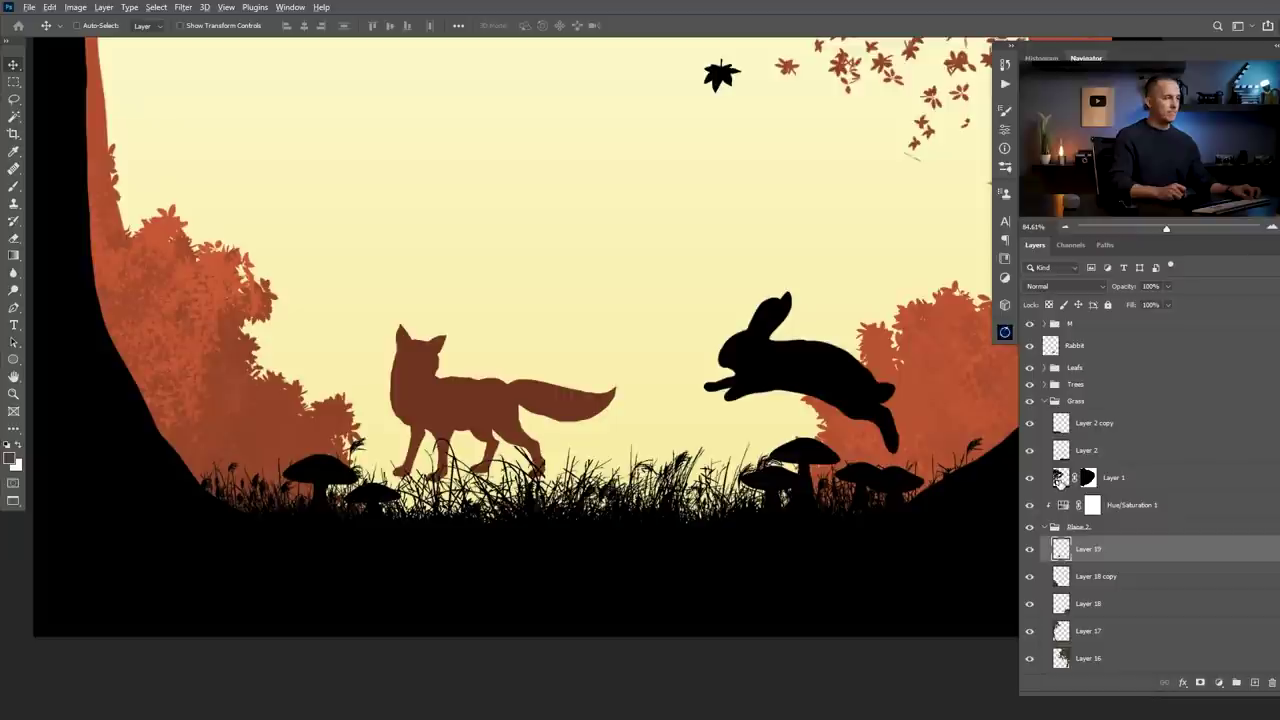
drag(1060, 482, 1083, 541)
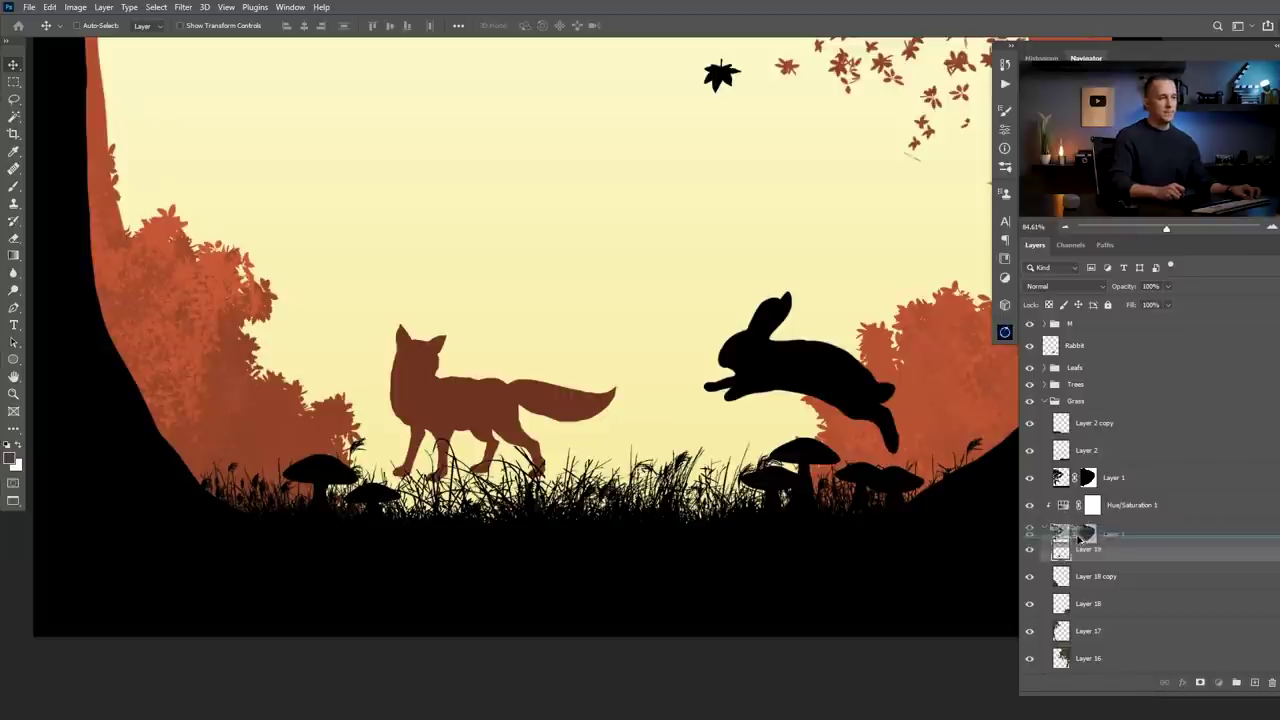
drag(571, 523, 573, 494)
key(Delete)
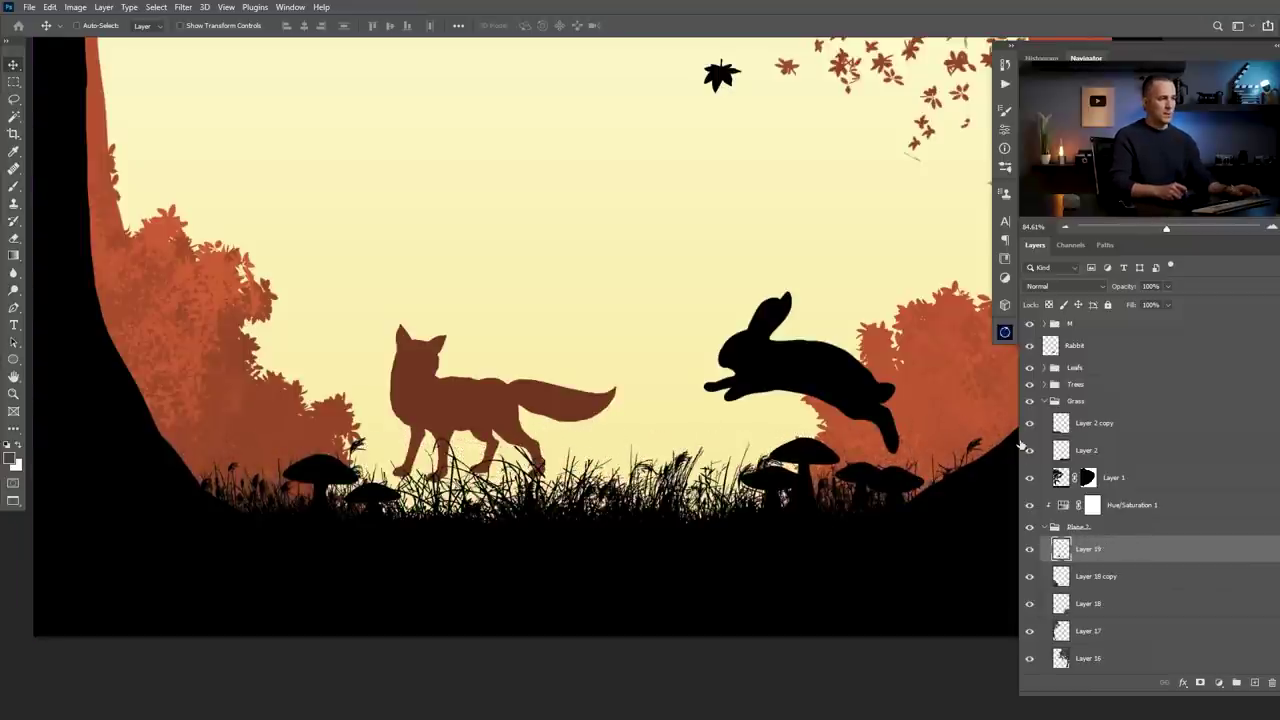
- Copy the Layer 2 grass into Plane 2, scale it to about 86% wide and 57% high over the fox's feet, and duplicate it further right
drag(1062, 432, 1070, 545)
drag(553, 449, 493, 428)
key(ctrl+t)
drag(438, 485, 548, 495)
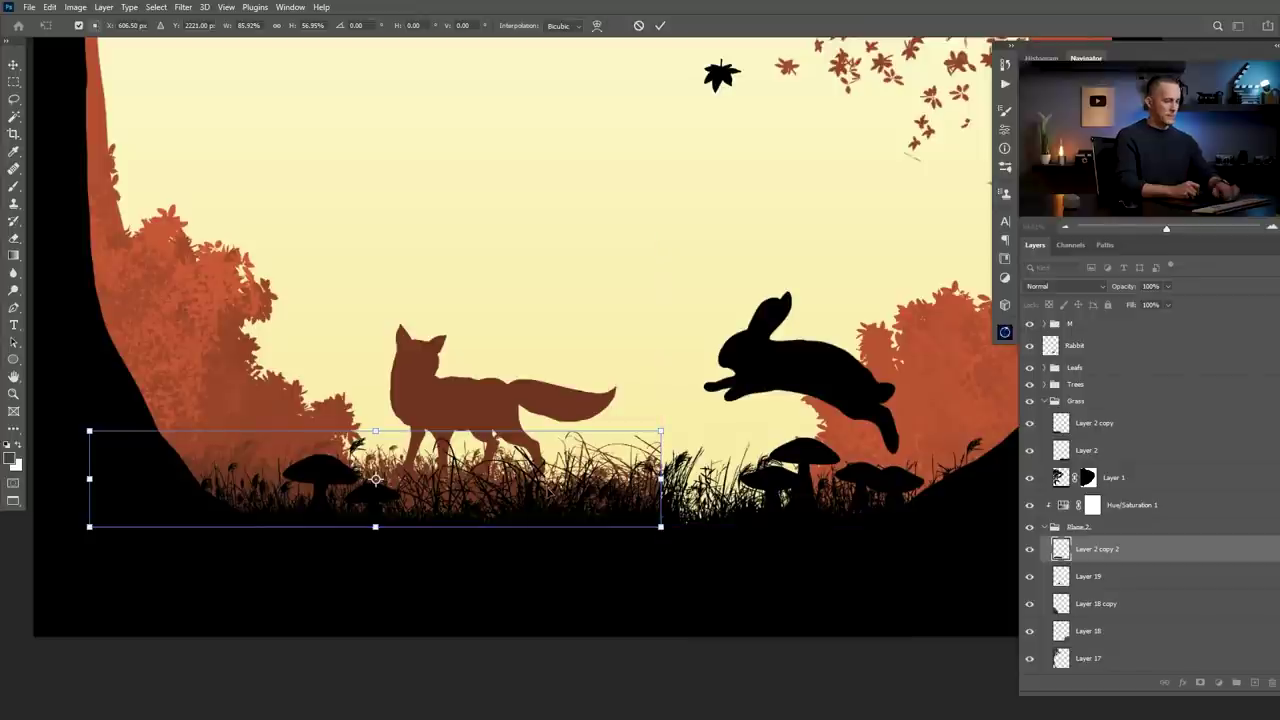
key(Return)
drag(640, 456, 849, 515)
mouse_move(623, 501)
ctrl+mouse_down()
mouse_move(571, 520)
mouse_move(640, 516)
ctrl+mouse_up()
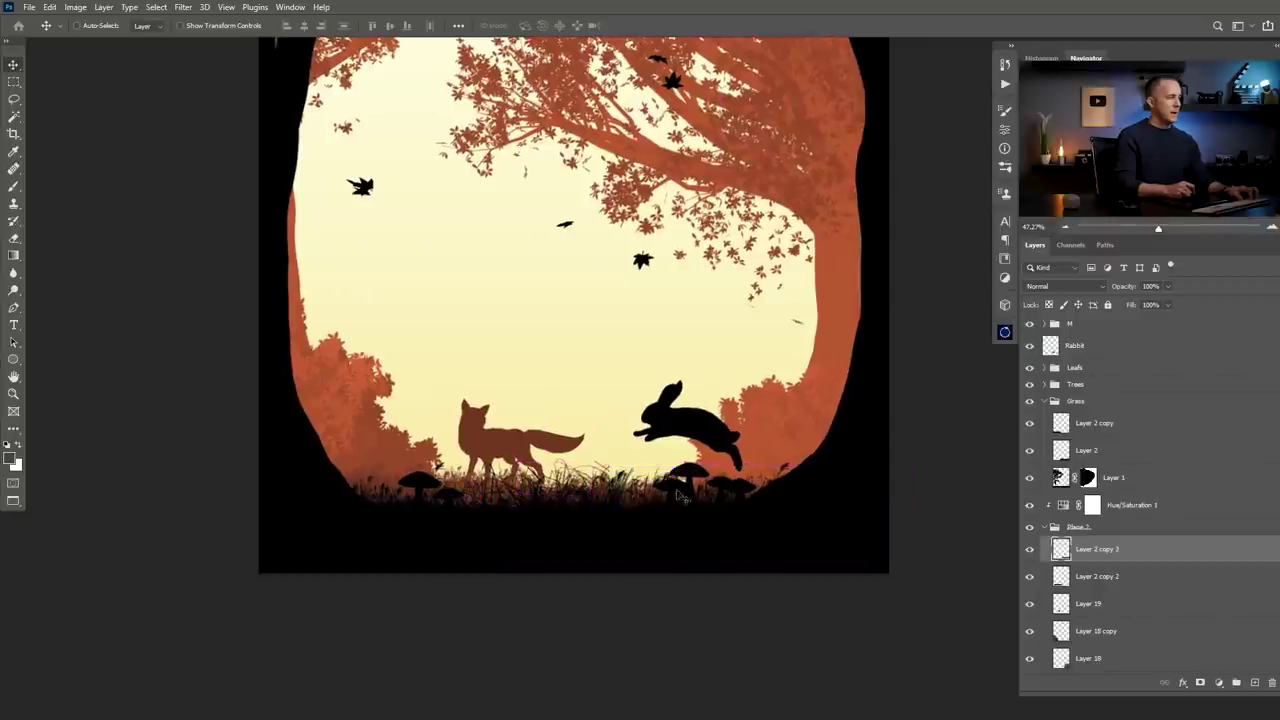
- Rename the fox silhouette's layer to Fox
click(1061, 604)
double_click(1088, 603)
text(Fox)
key(Return)
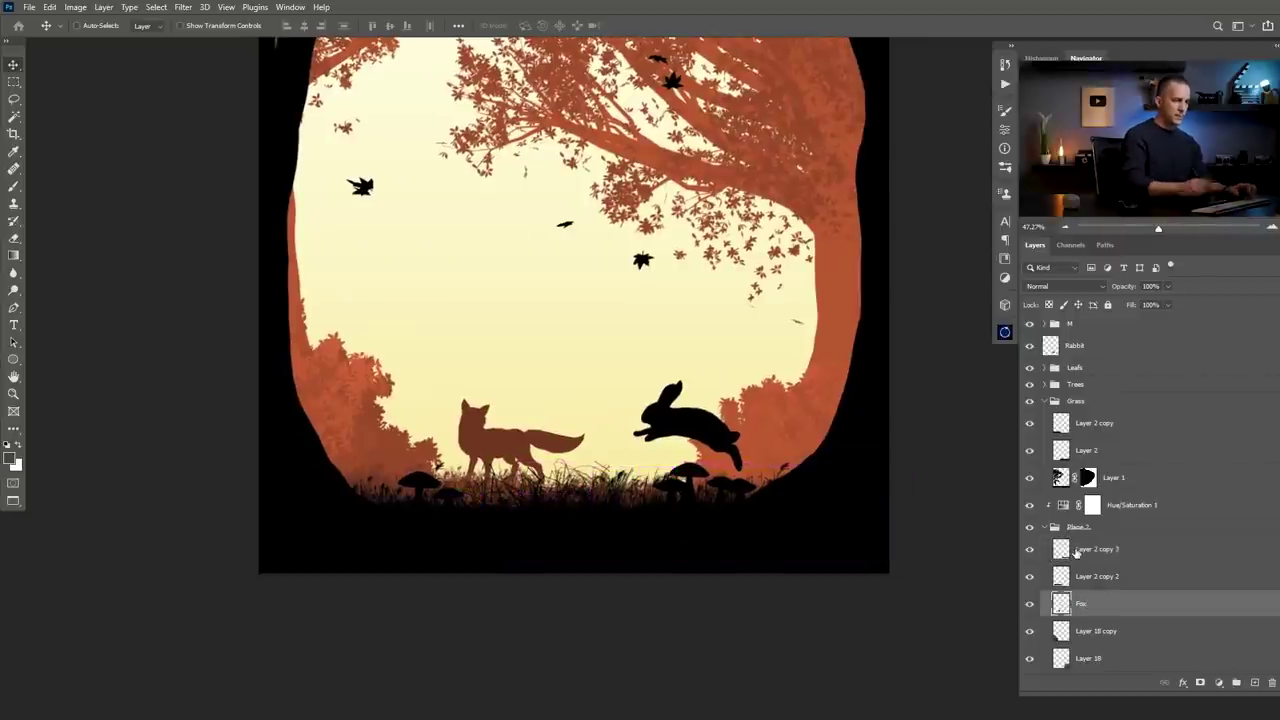
drag(508, 457, 528, 581)
mouse_move(524, 525)
mouse_down()
mouse_move(540, 532)
mouse_move(523, 531)
mouse_up()
mouse_move(566, 484)
mouse_down()
mouse_move(564, 520)
mouse_move(585, 481)
mouse_up()
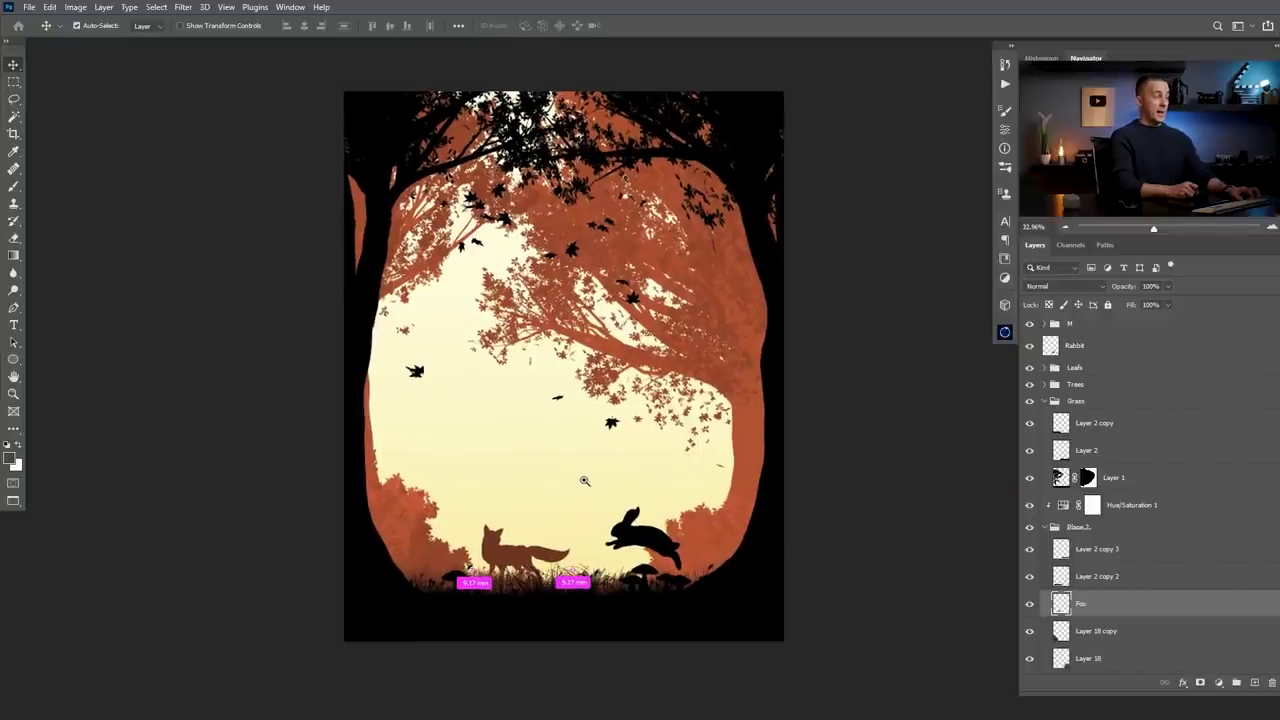
scroll(584, 481, down, 2)
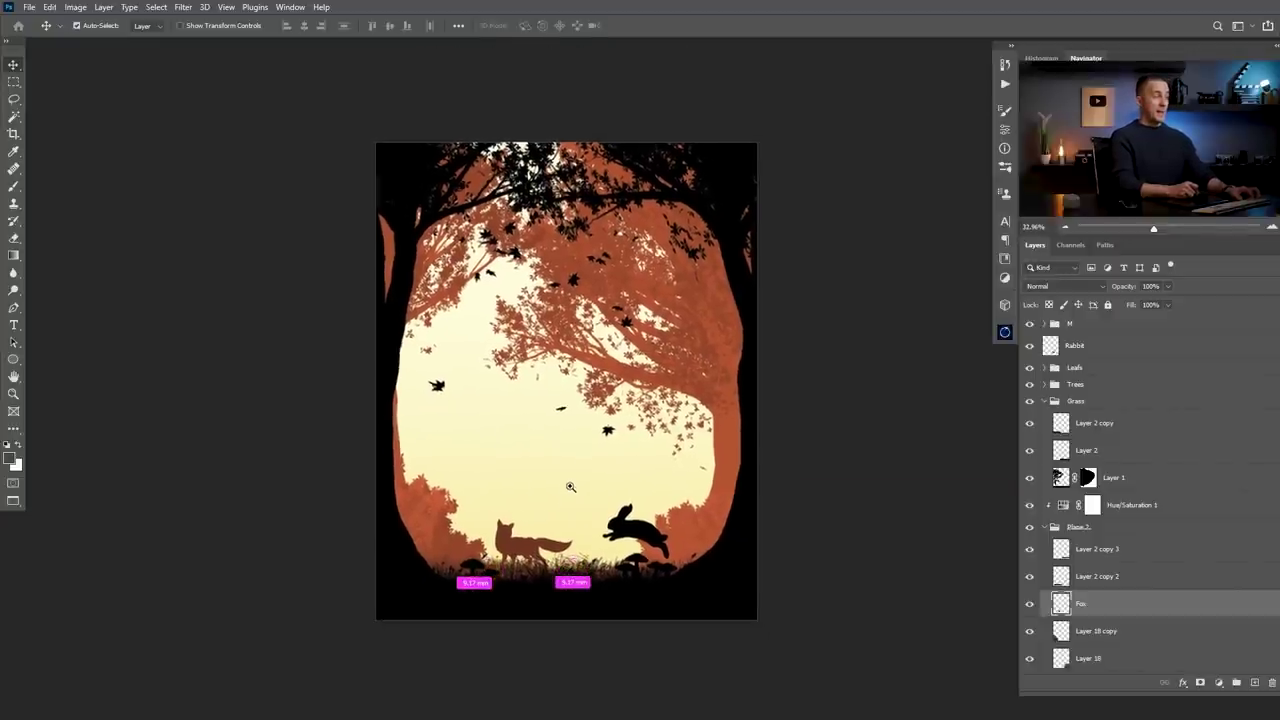
- Copy the Layer 10 leaf from the Leafs group into the top of Plane 2 and place it as a small leaf above the fox
ctrl+click(605, 427)
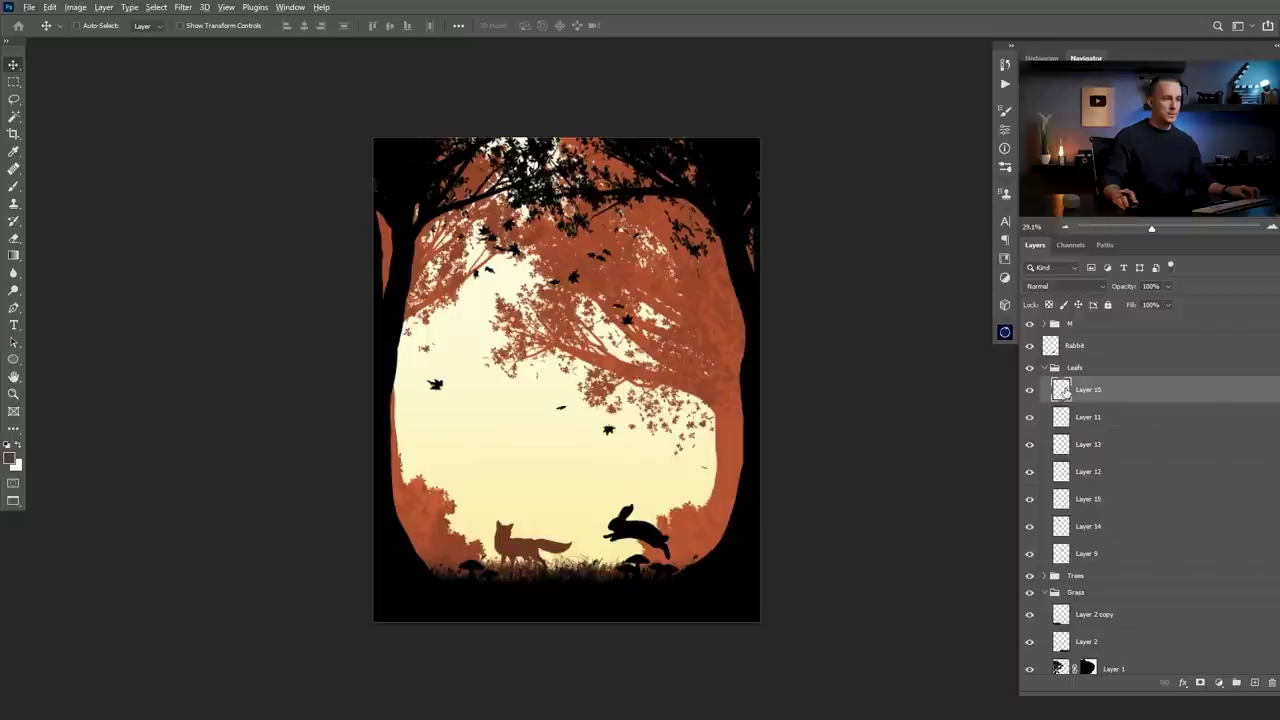
key(ctrl+a)
key(ctrl+d)
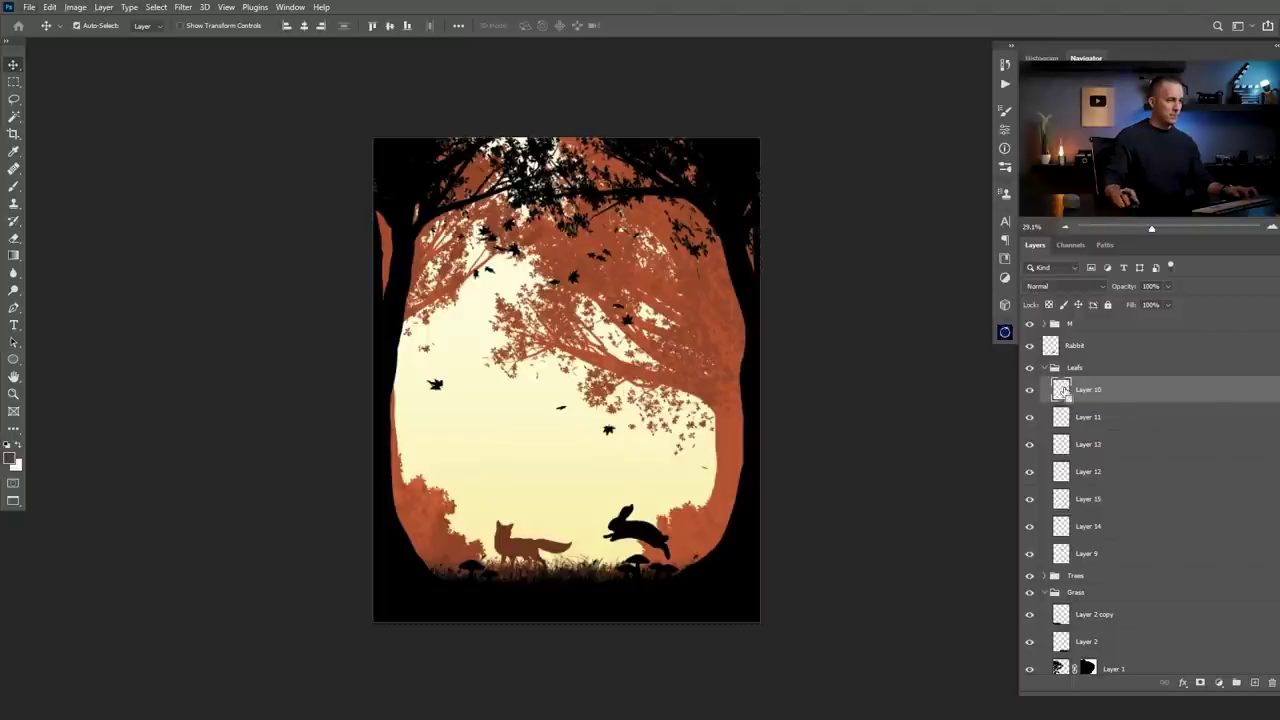
drag(1060, 390, 1082, 603)
drag(608, 440, 617, 511)
scroll(507, 463, up, 3)
key(ctrl+t)
key(Return)
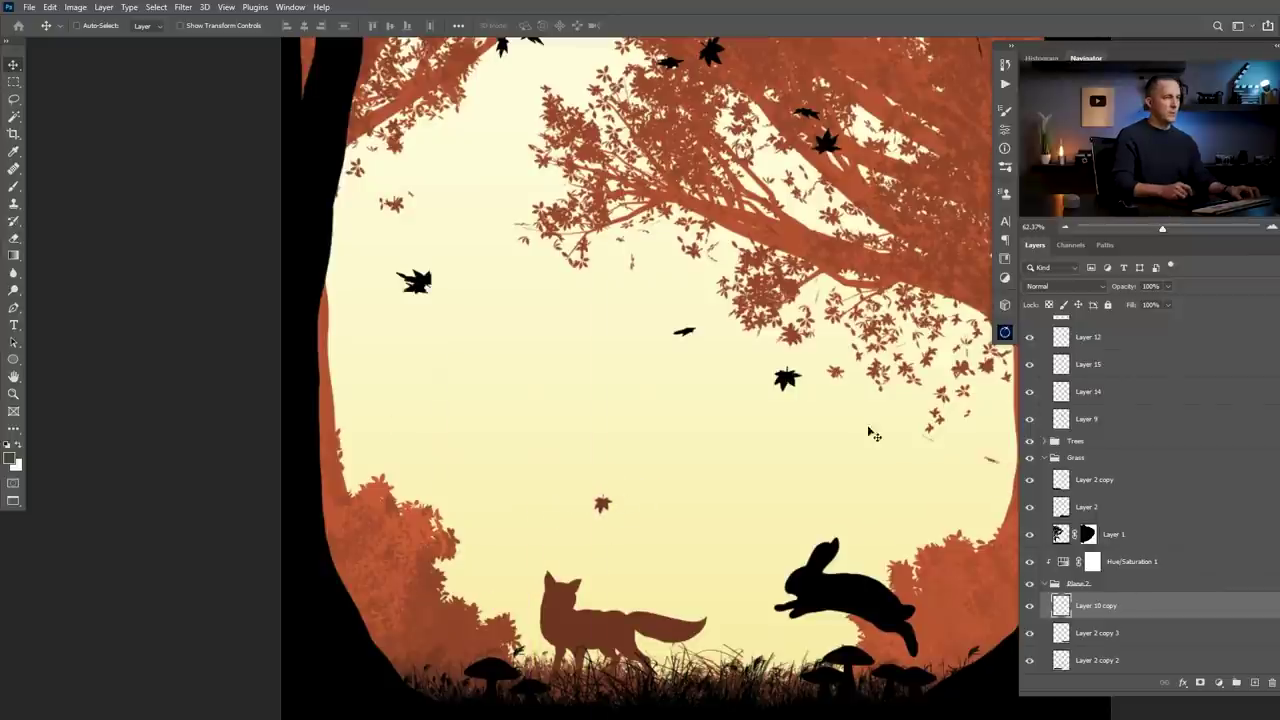
- Duplicate leaf layers 13, 12, 15 and 14 into the top of Plane 2 and move the copies lower in the scene
scroll(744, 462, down, 4)
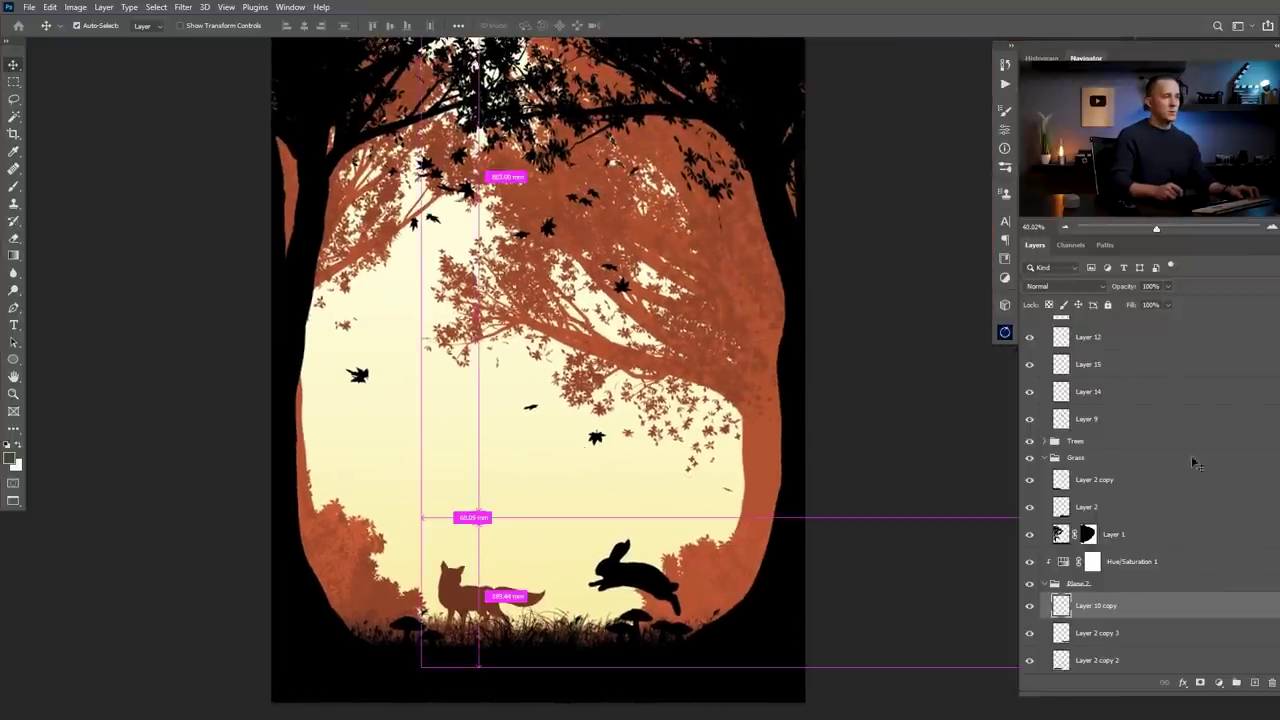
scroll(1095, 421, up, 3)
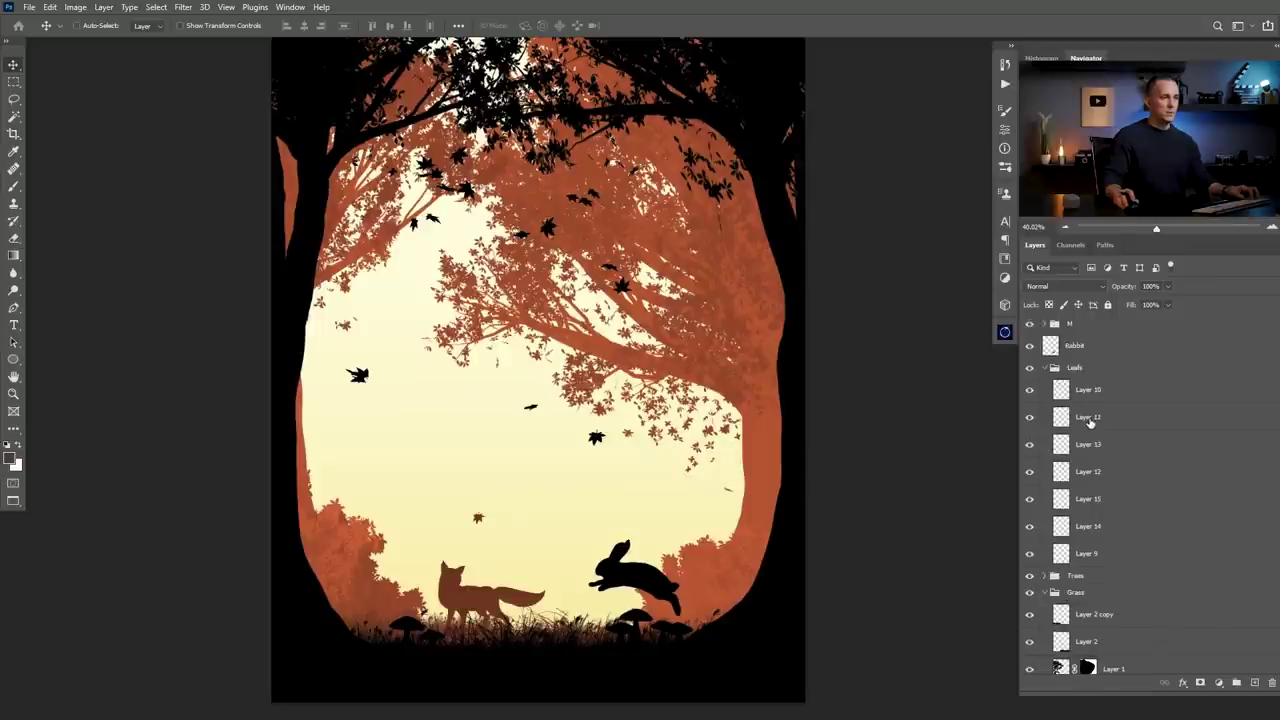
click(1057, 444)
shift+click(1057, 522)
scroll(1060, 512, down, 2)
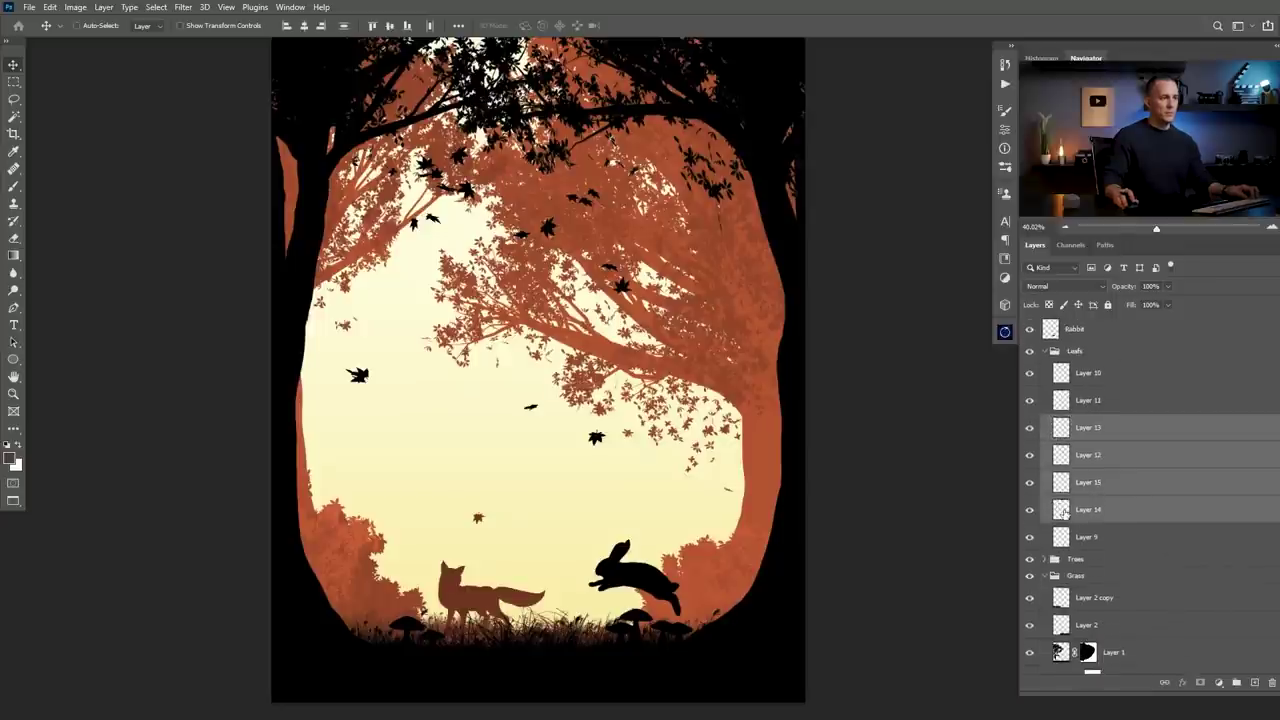
drag(1057, 455, 1125, 541)
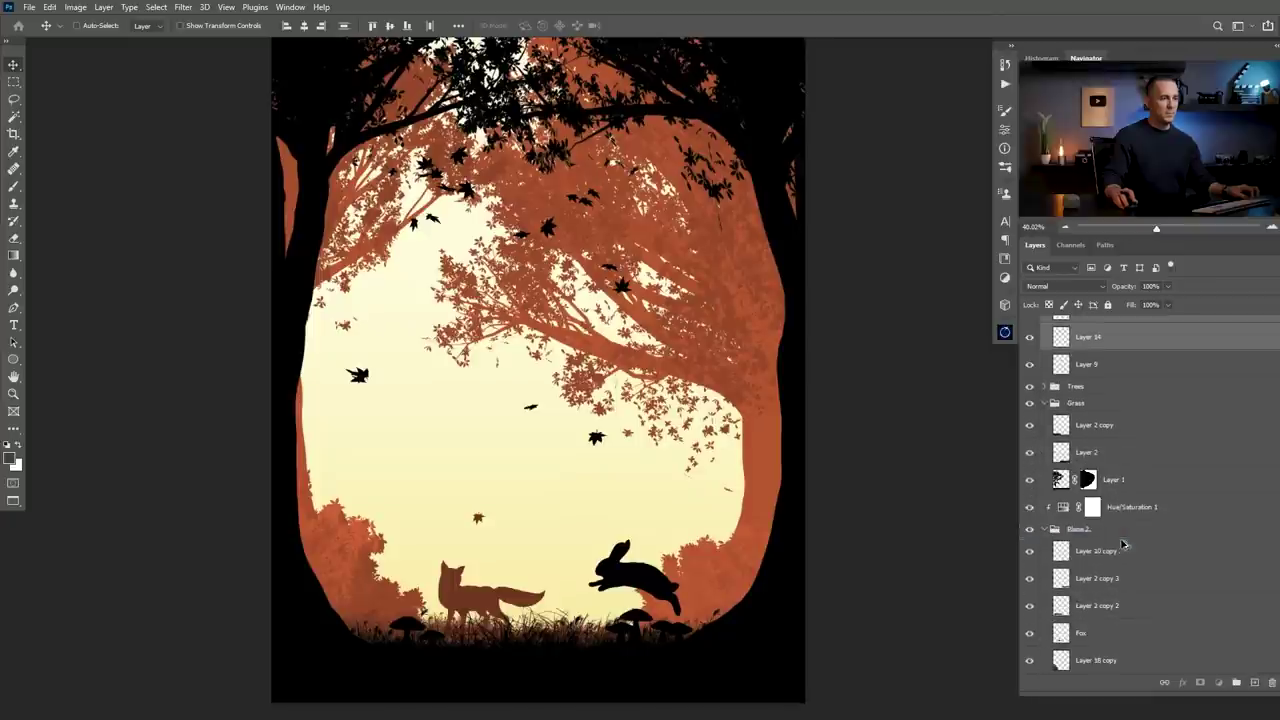
drag(540, 350, 550, 460)
- Position the Layer 13 copy leaf above the fox, and shrink the Layer 12 copy leaves and place them just below the left branch tips
click(1068, 554)
drag(510, 356, 407, 308)
drag(466, 398, 450, 426)
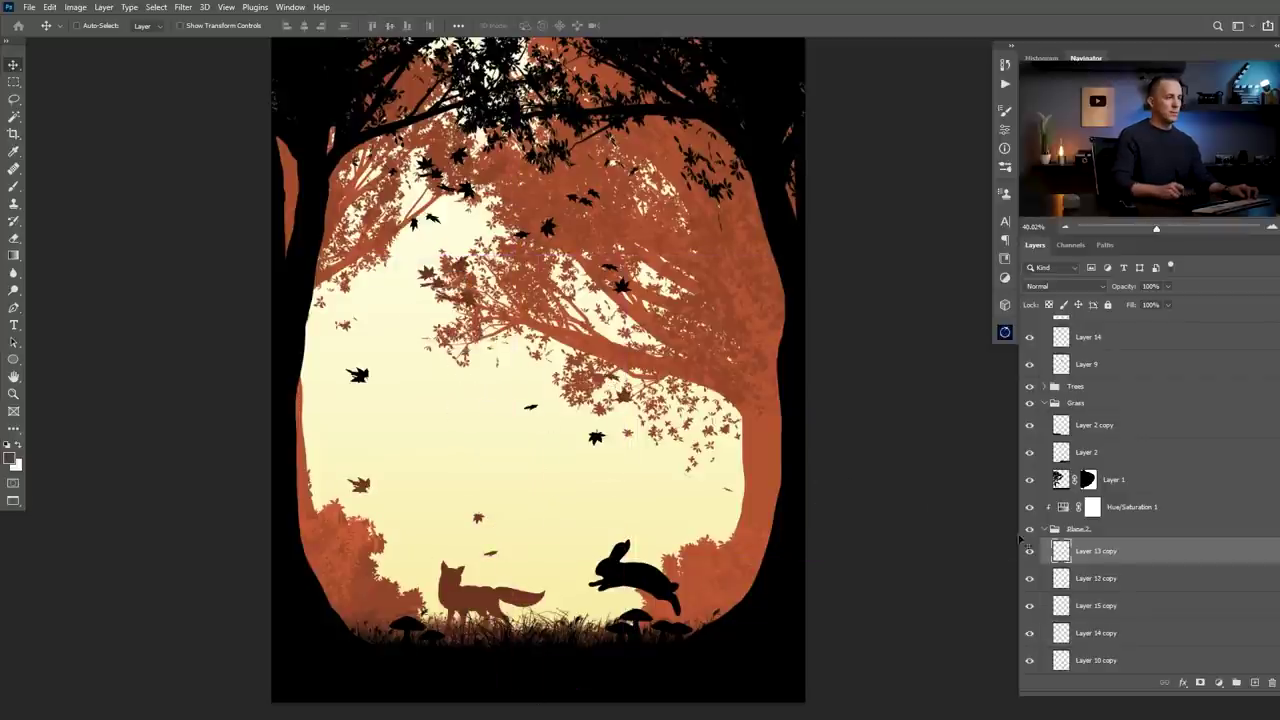
click(1068, 578)
drag(452, 362, 442, 402)
key(ctrl+t)
key(Return)
- Shrink the Layer 13 copy leaf and place it just above the fox's back
click(1063, 550)
mouse_move(510, 455)
mouse_down()
mouse_move(555, 435)
mouse_move(525, 455)
mouse_up()
key(ctrl+t)
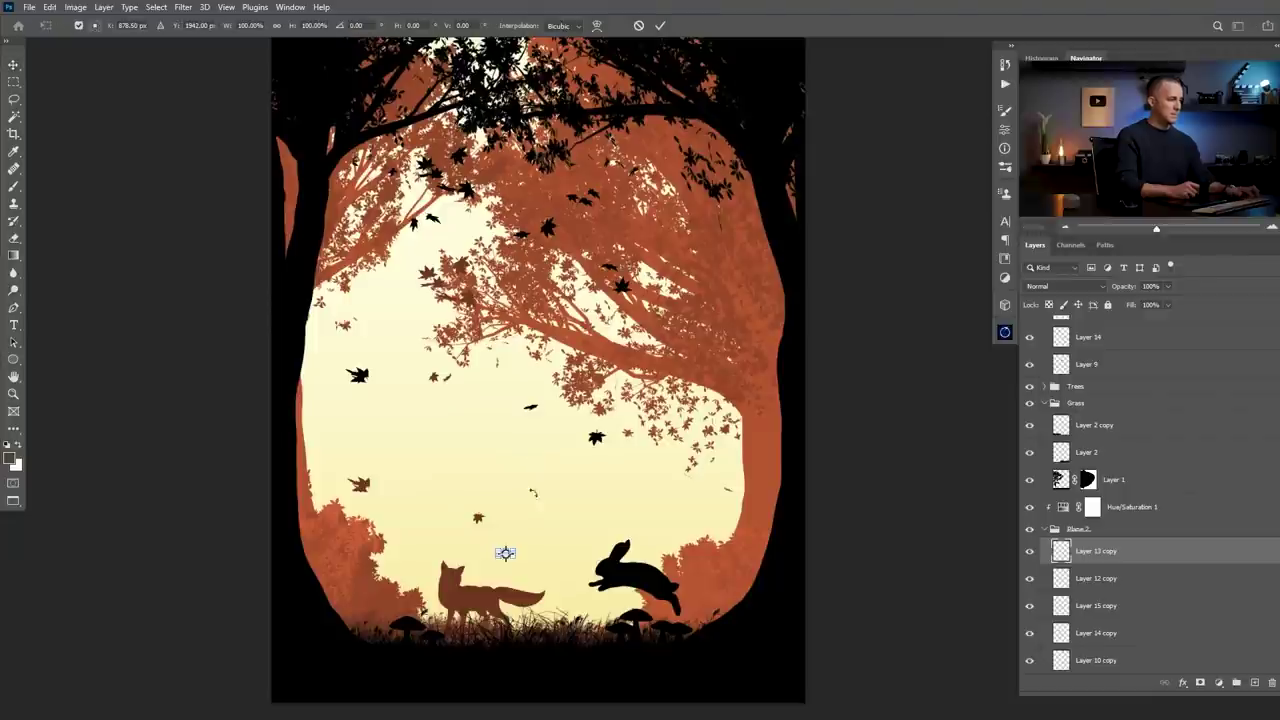
mouse_move(517, 547)
mouse_down()
mouse_move(506, 554)
mouse_move(525, 534)
mouse_move(500, 548)
mouse_move(537, 551)
mouse_up()
key(Return)
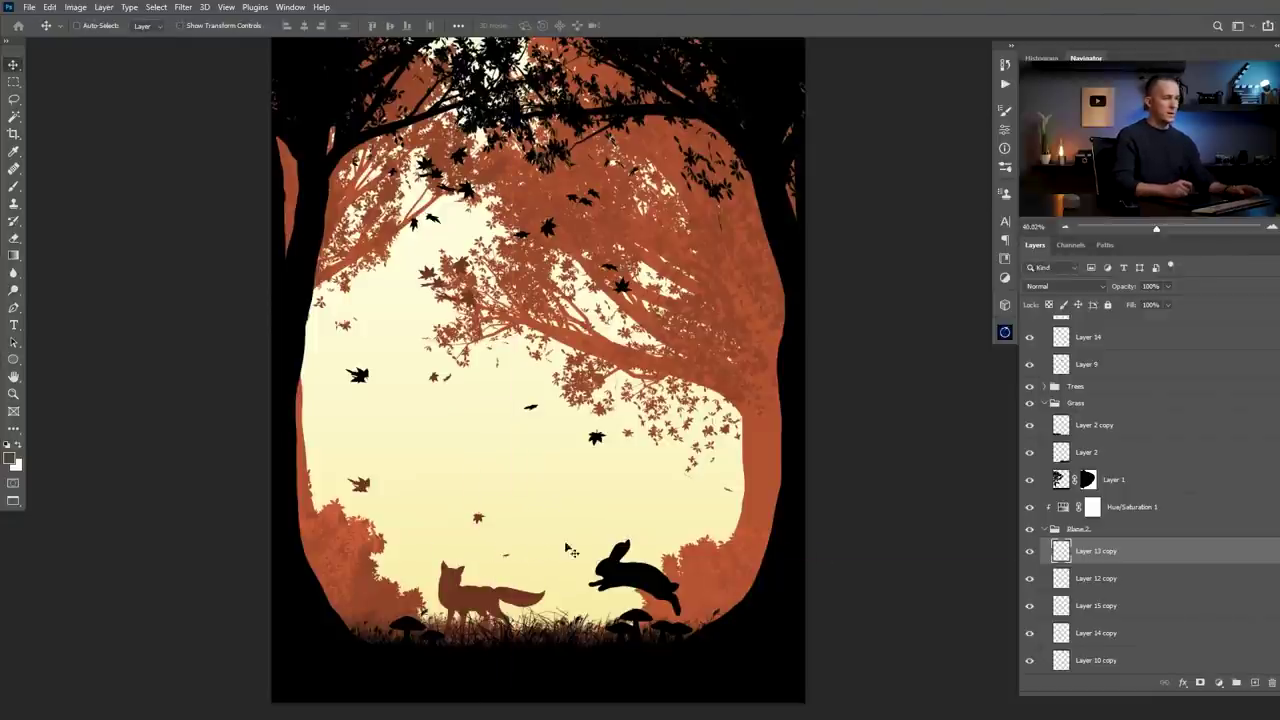
- Move the Layer 14 copy leaf up among the branches and hide its layer
click(1060, 631)
drag(485, 420, 548, 428)
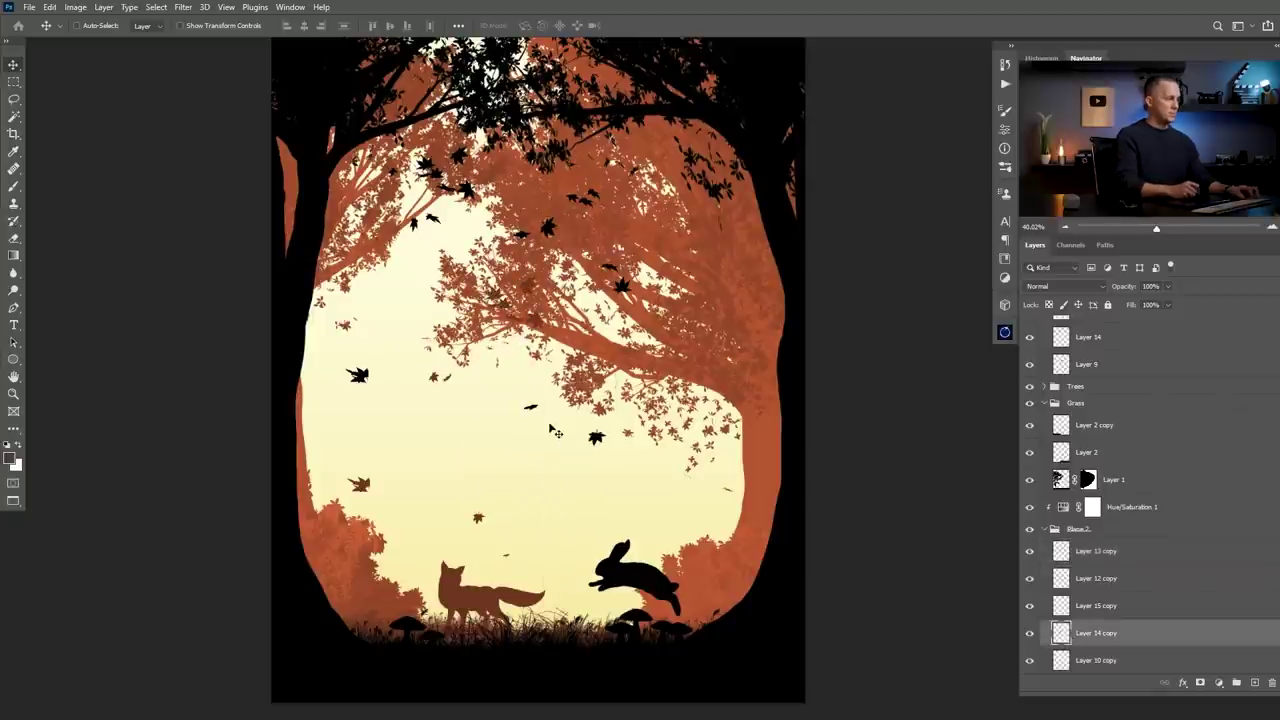
click(1029, 633)
scroll(1058, 503, down, 4)
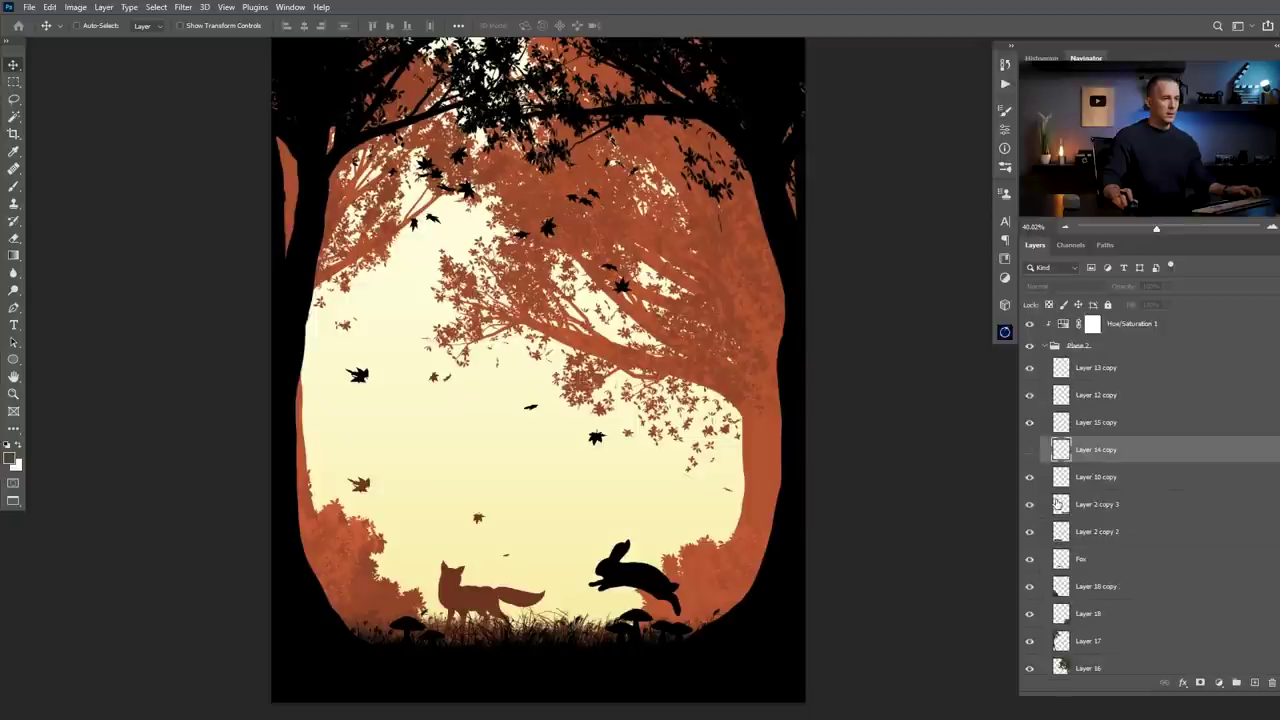
- Group the copied leaf layers, from Layer 13 copy through Layer 10 copy, inside Plane 2 and name the group Leafs
click(1059, 482)
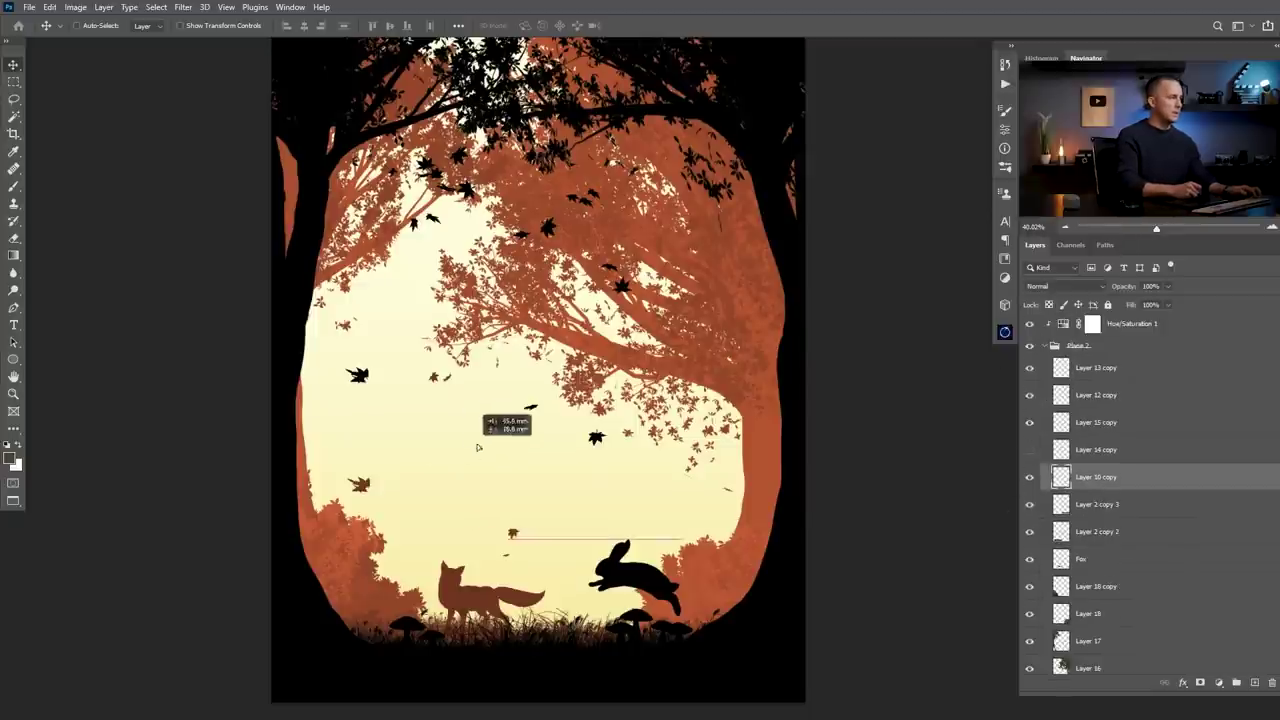
click(1059, 505)
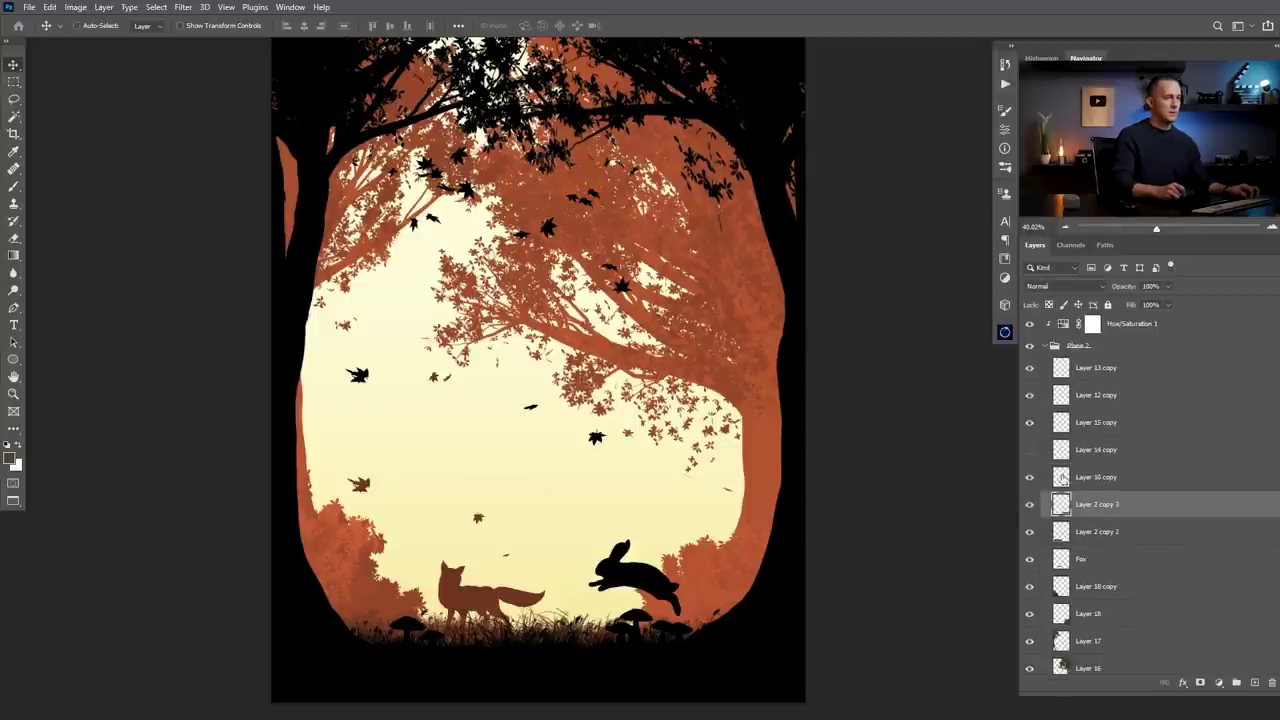
click(1062, 477)
shift+click(1061, 372)
key(ctrl+g)
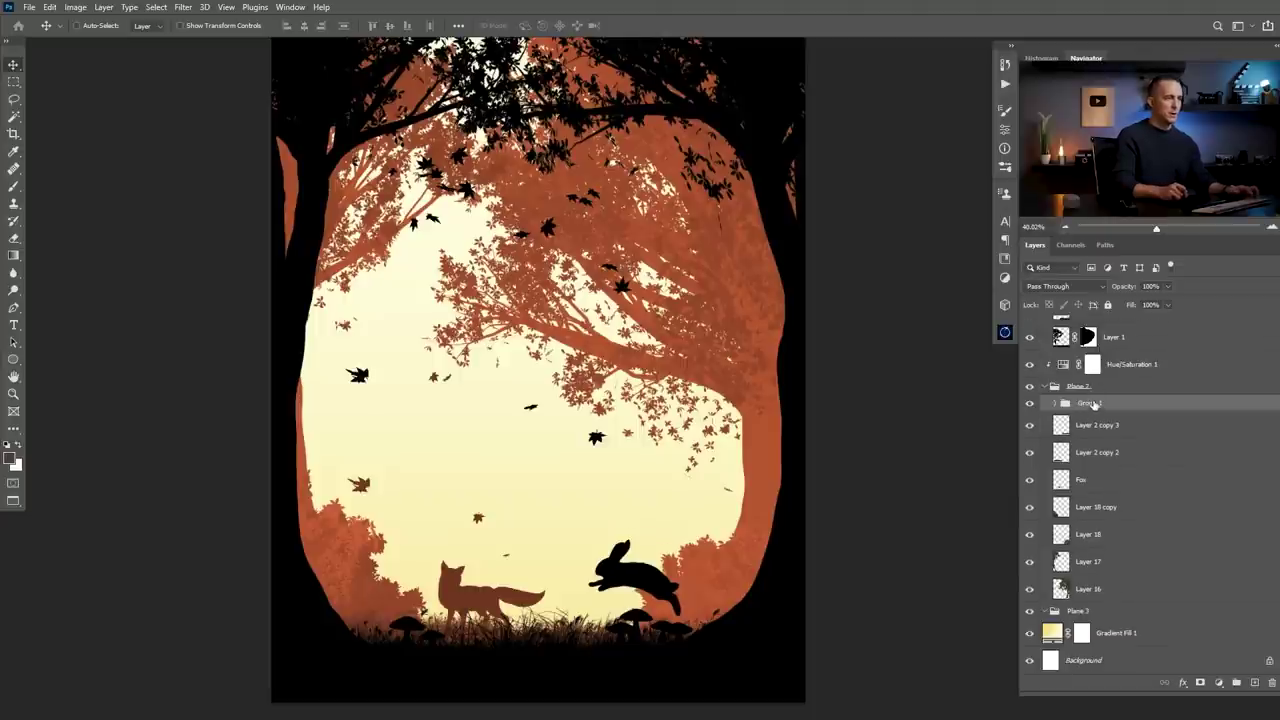
text(Leafs)
key(Return)
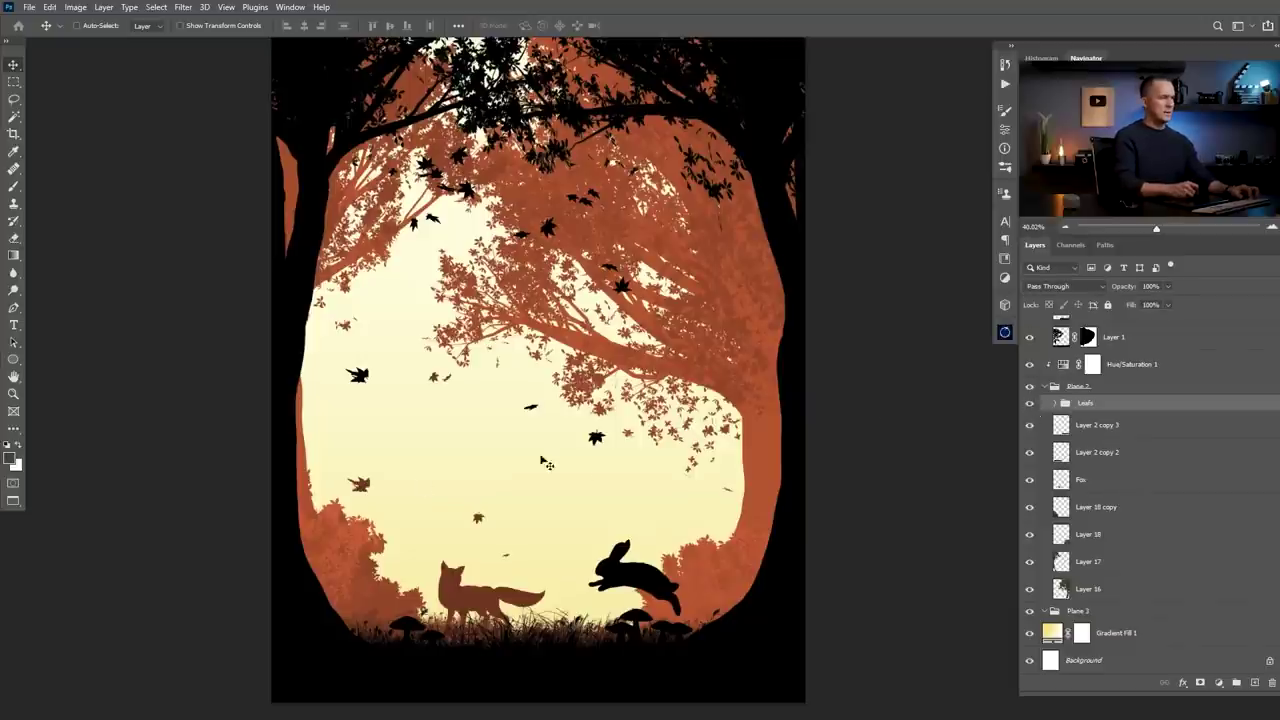
- Try the Layer 15 copy leaf from Plane 2's Leafs group in another position and delete its layer
click(1055, 403)
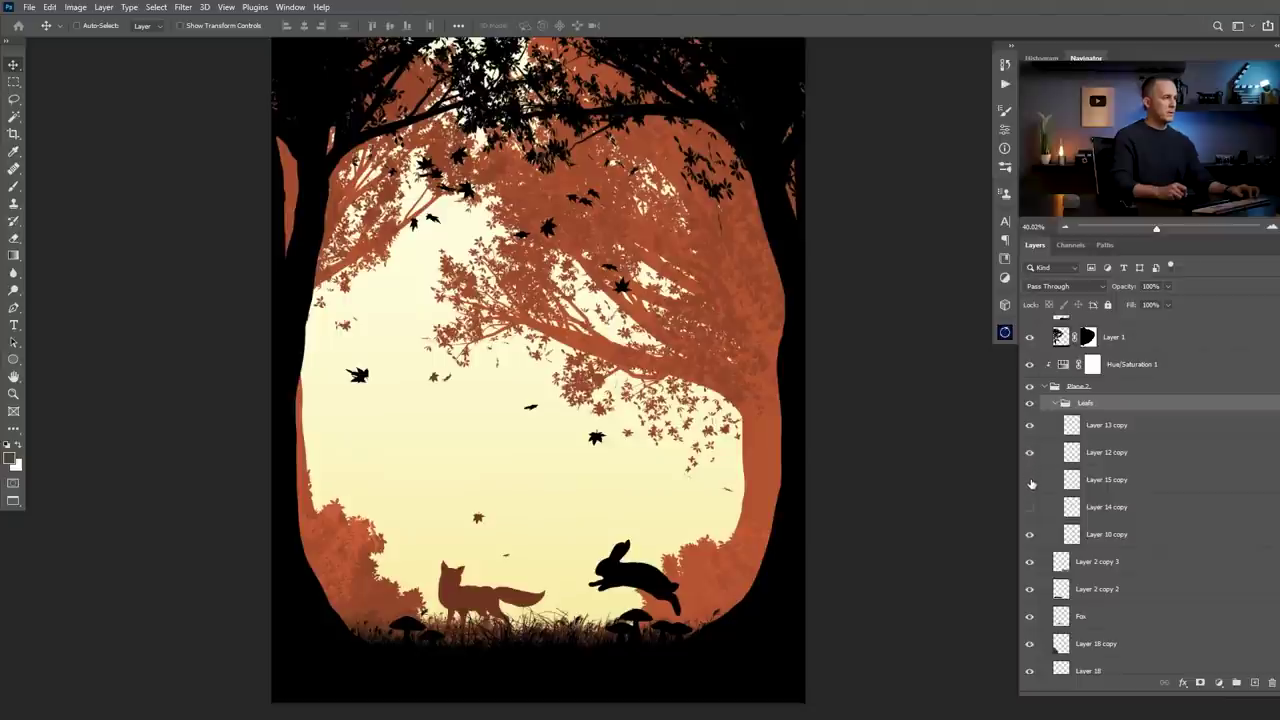
click(1067, 480)
drag(358, 446, 397, 284)
key(ctrl+t)
key(Return)
key(ctrl+t)
key(Return)
key(Delete)
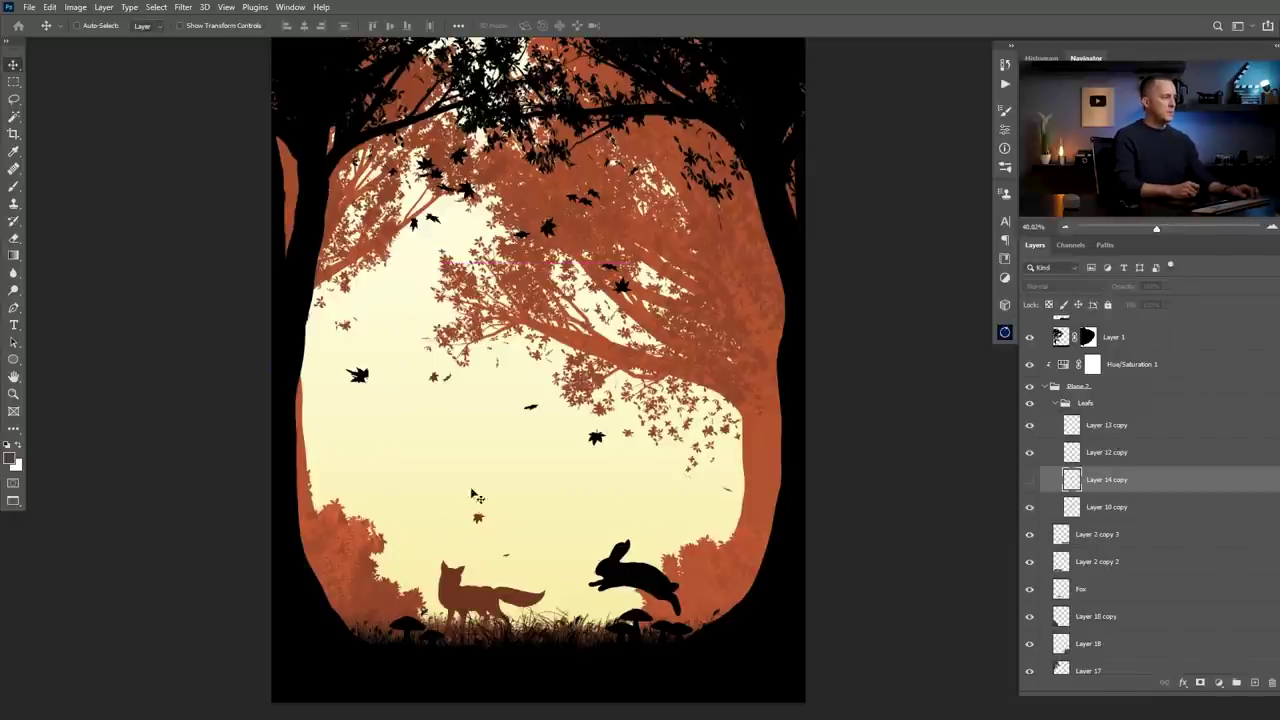
scroll(572, 432, down, 4)
scroll(550, 432, up, 3)
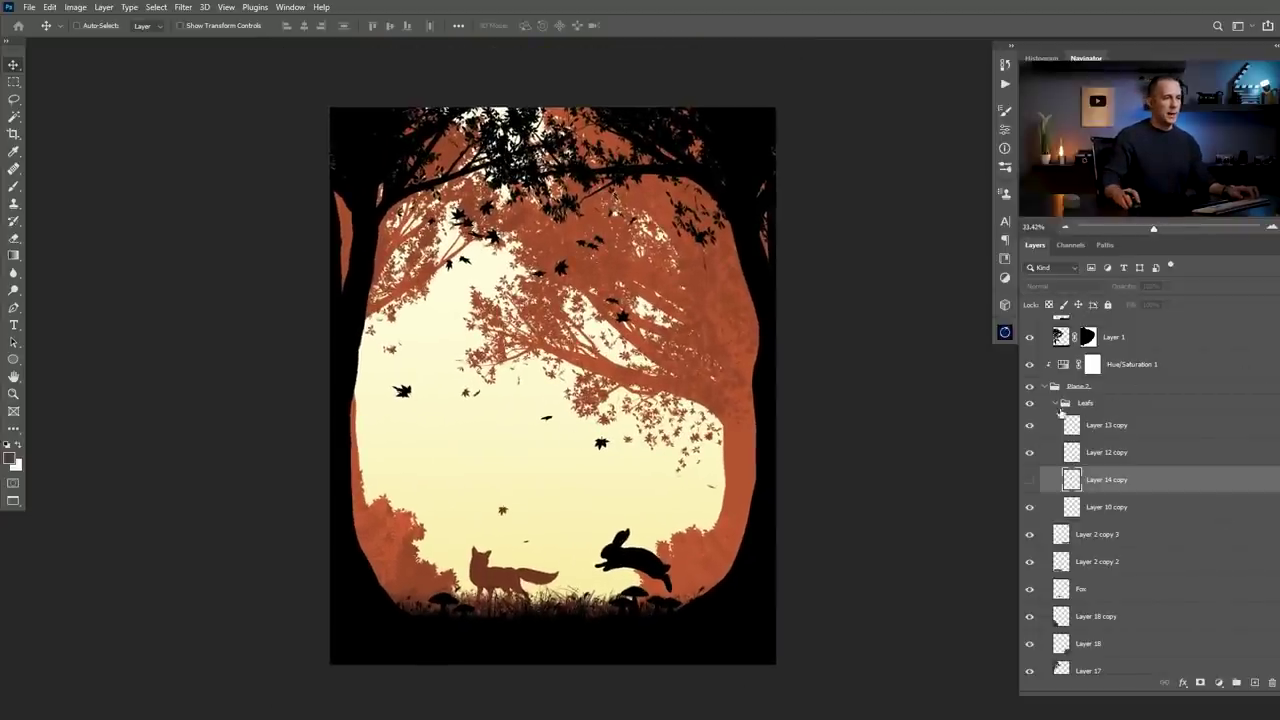
click(1047, 385)
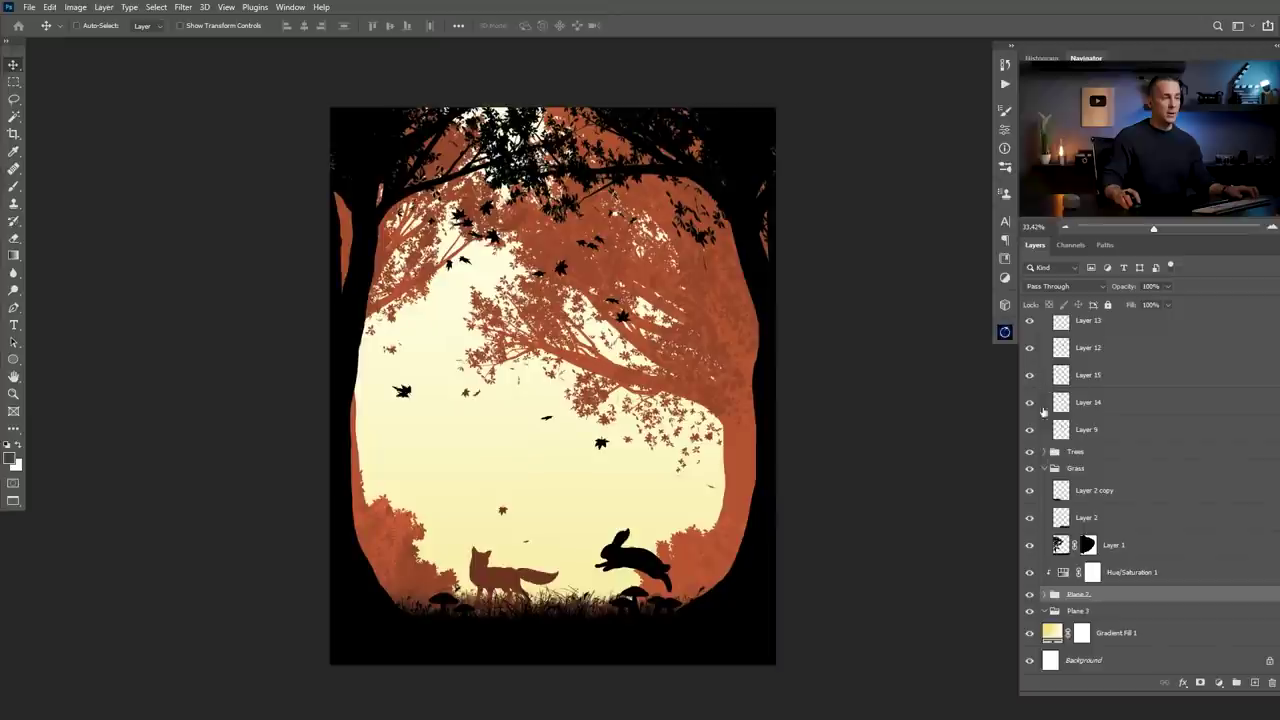
click(1044, 594)
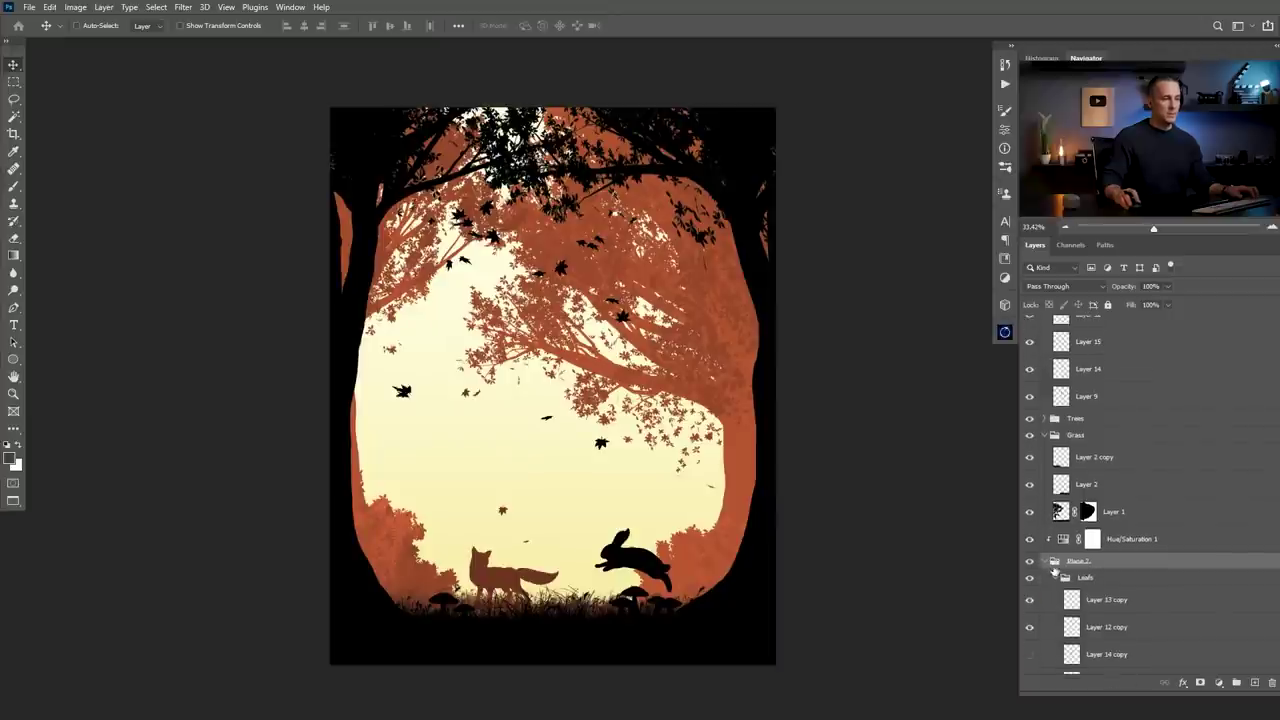
- Collapse the Plane 2 group and add a new empty layer inside the Plane 3 group
click(1045, 562)
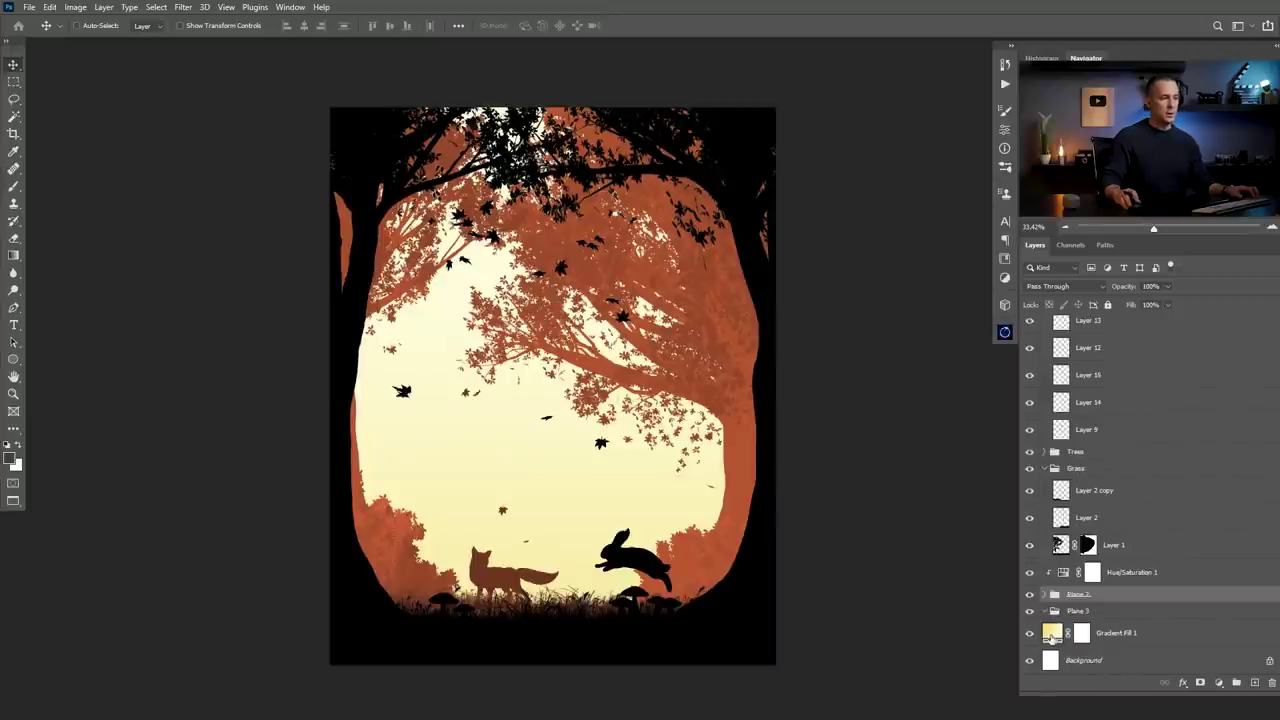
click(1059, 612)
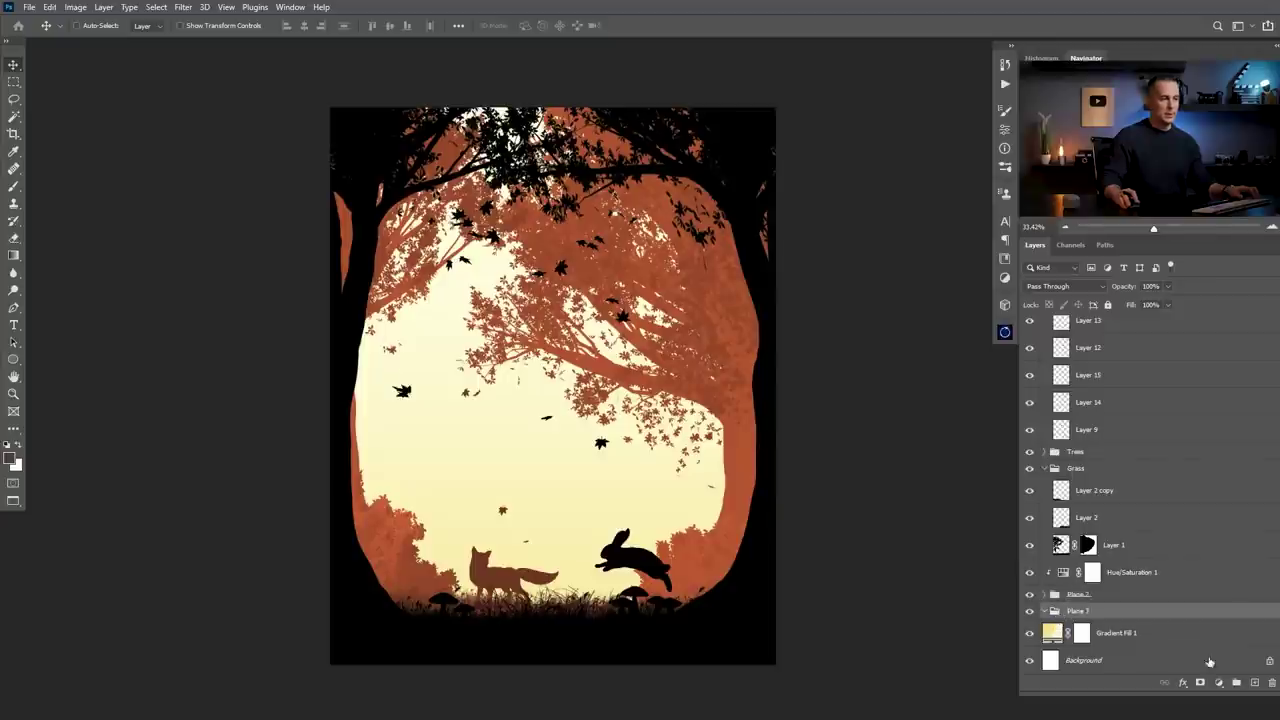
click(1254, 681)
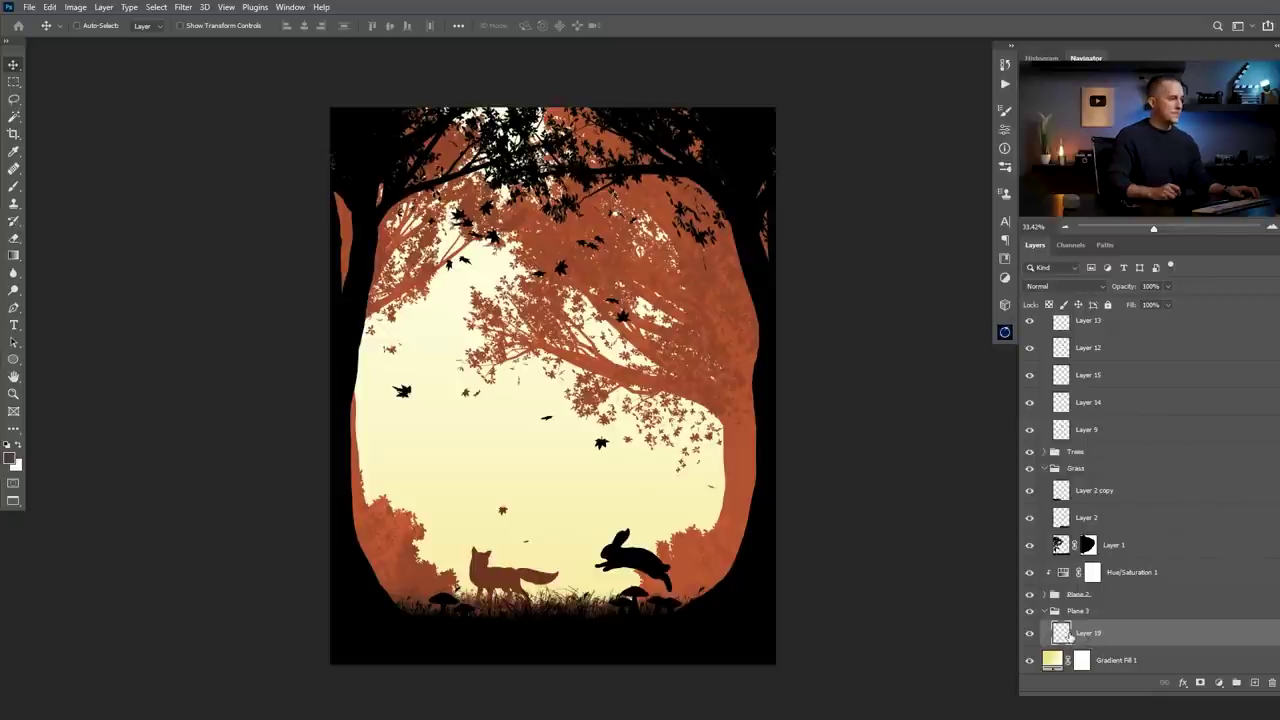
- Render an oak tree on the new Plane 3 layer with the Tree filter, adjusting its camera tilt
click(183, 7)
mouse_move(241, 241)
click(385, 265)
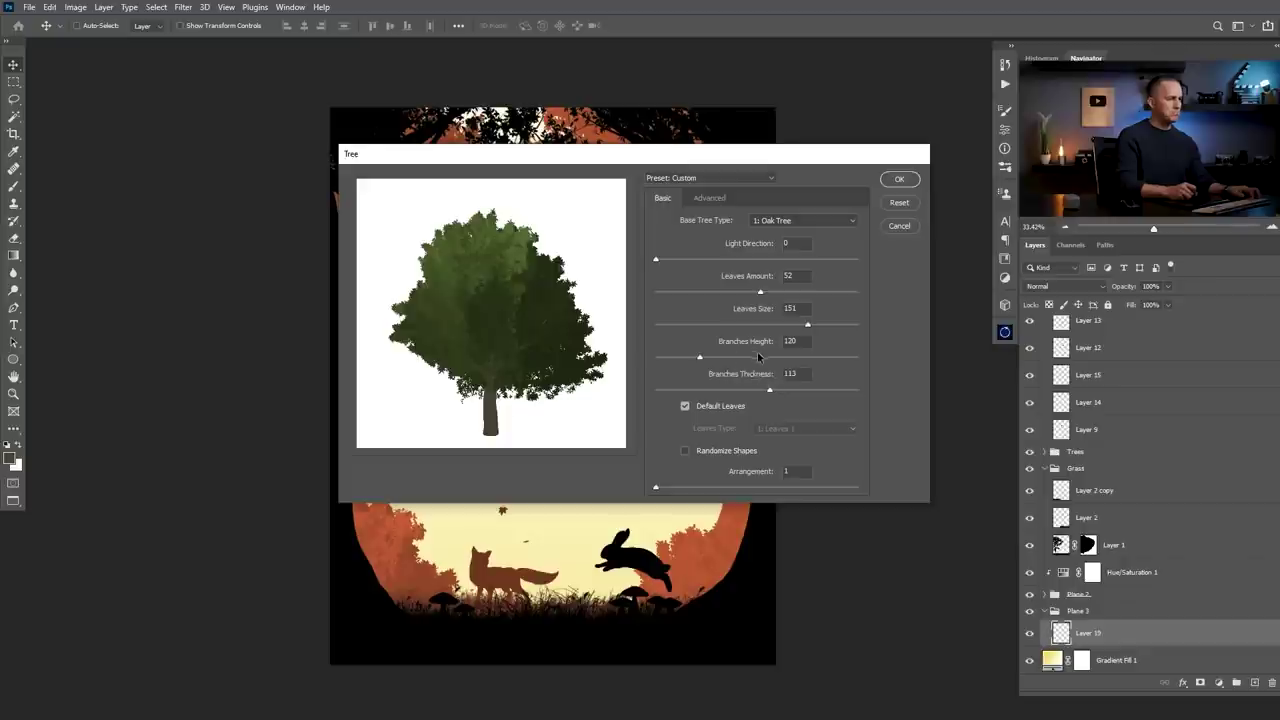
click(726, 199)
drag(712, 242, 708, 249)
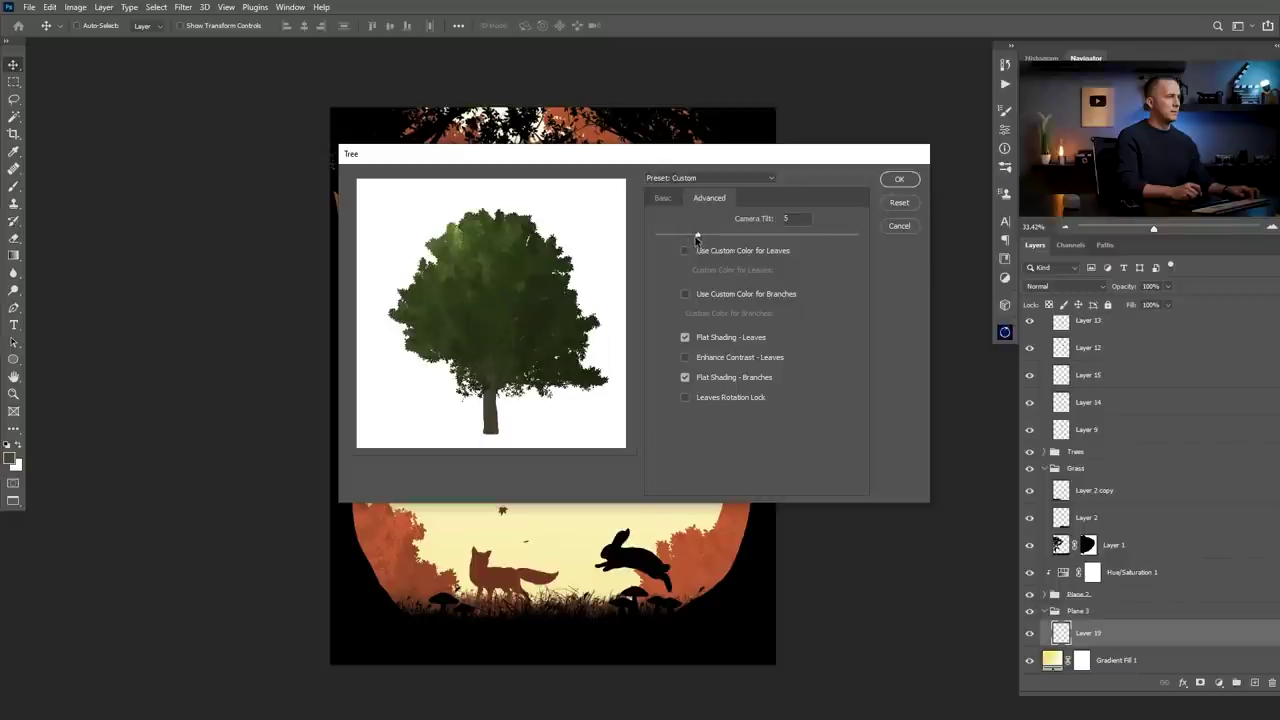
click(899, 179)
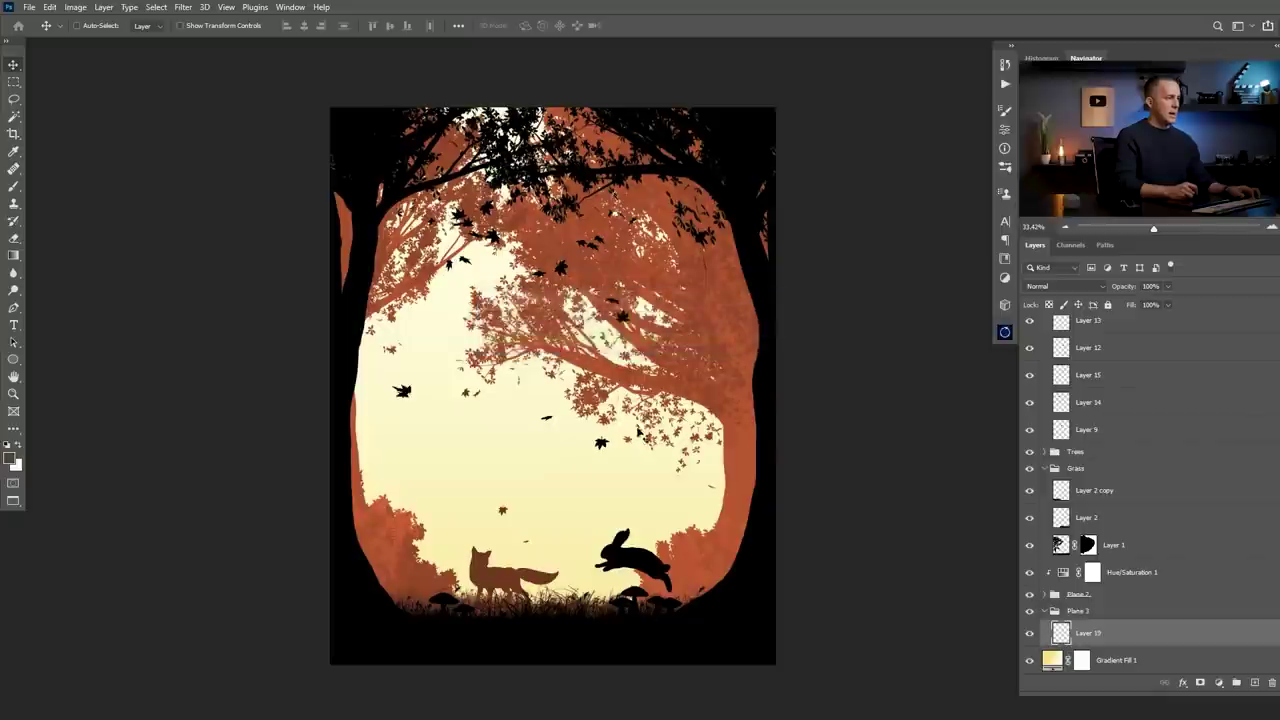
- Move the rendered tree down behind the fox and shrink it into a bush beside the orange foliage
drag(586, 428, 469, 572)
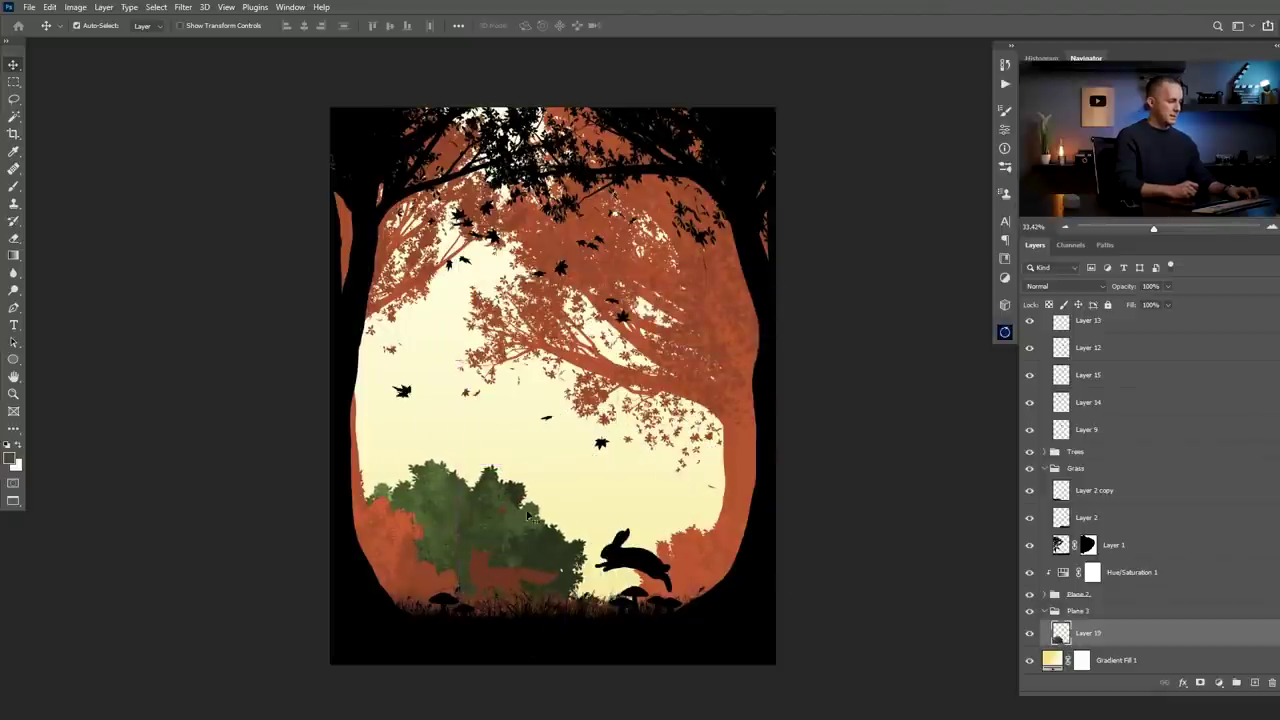
key(ctrl+t)
drag(636, 459, 470, 524)
key(Return)
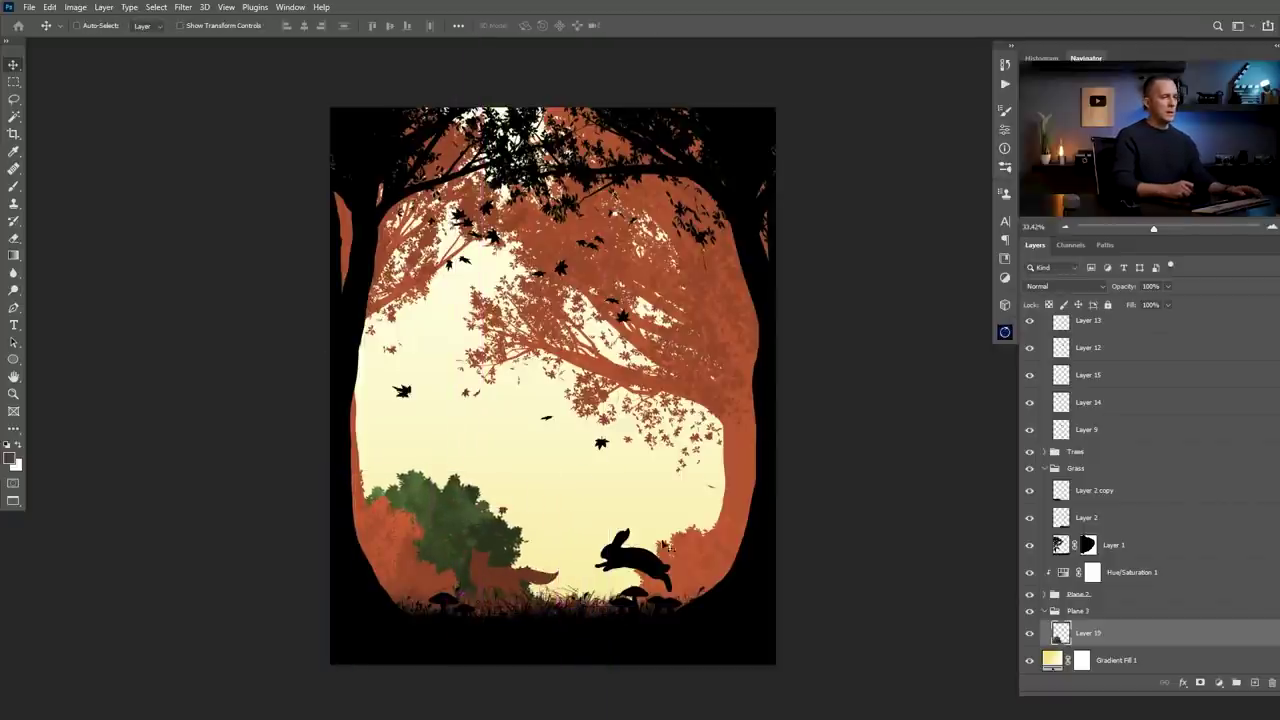
- Duplicate the Hue/Saturation 1 adjustment directly above the Plane 3 group and clip it to that group
click(1137, 612)
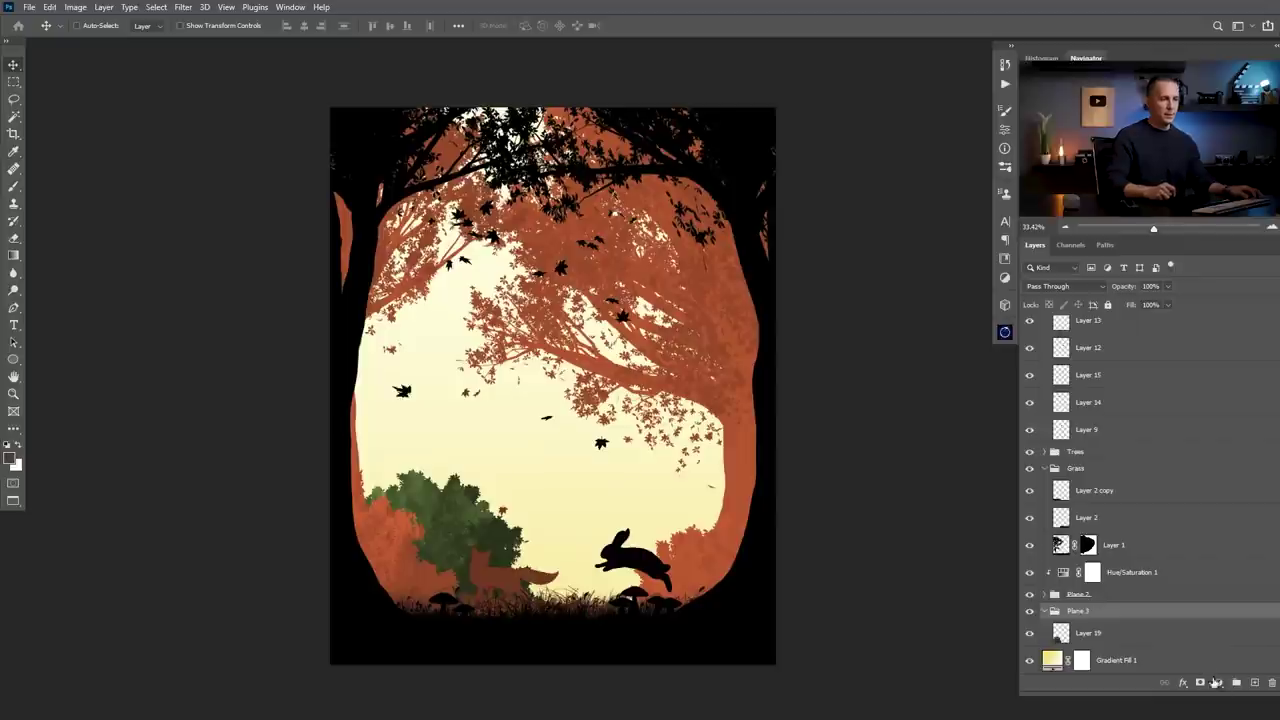
drag(1066, 584, 1067, 621)
alt+click(1063, 626)
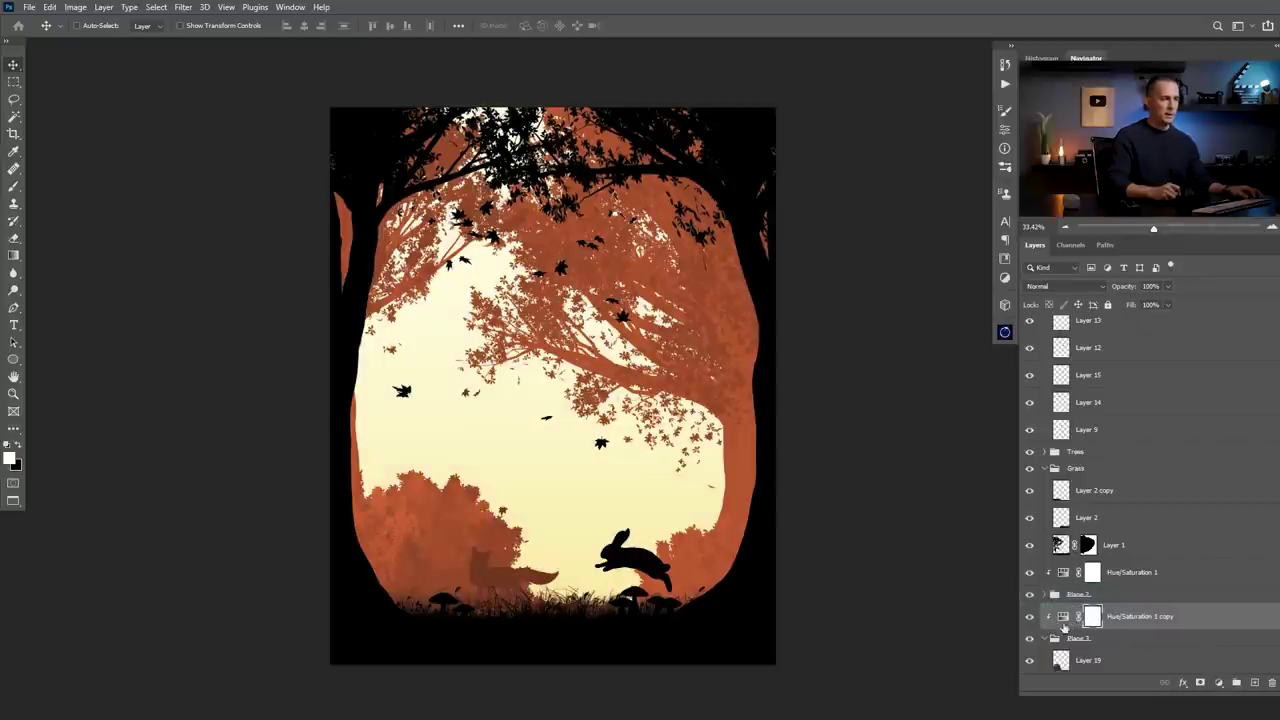
- Recolour Plane 3 yellow in the copied Hue/Saturation adjustment with hue 41, saturation 77 and lightness +38
double_click(1066, 619)
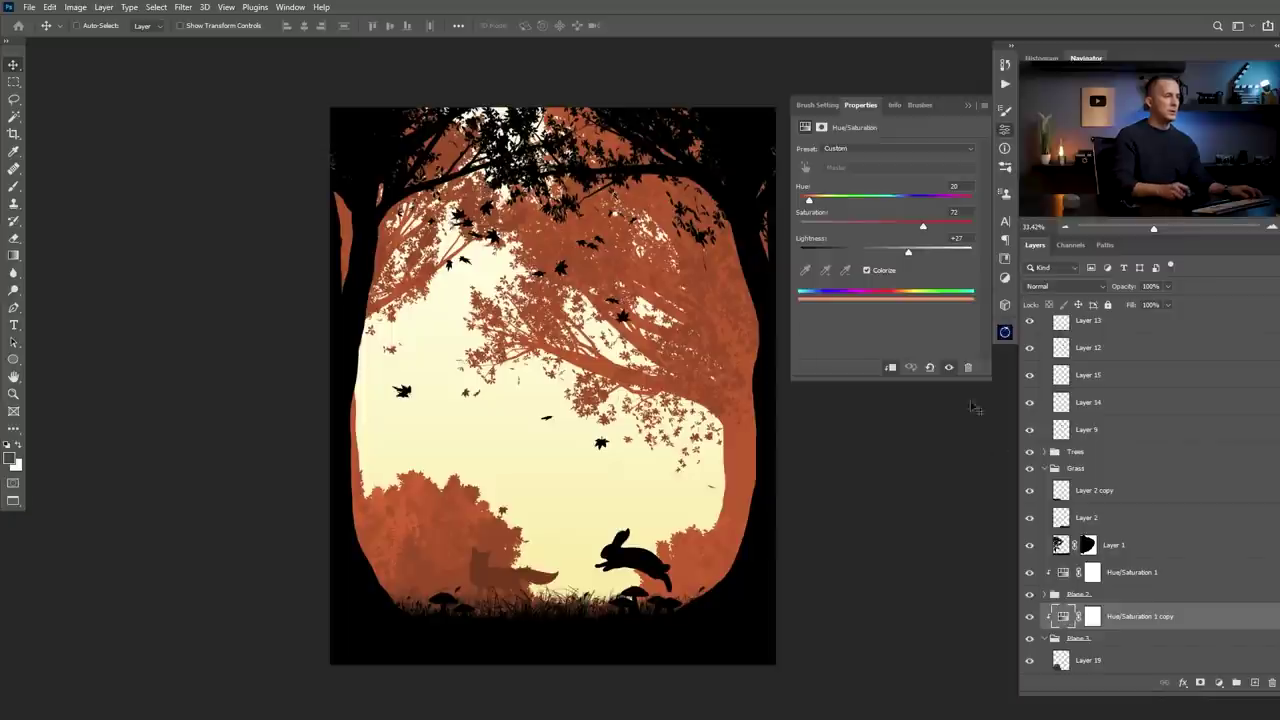
drag(811, 206, 820, 203)
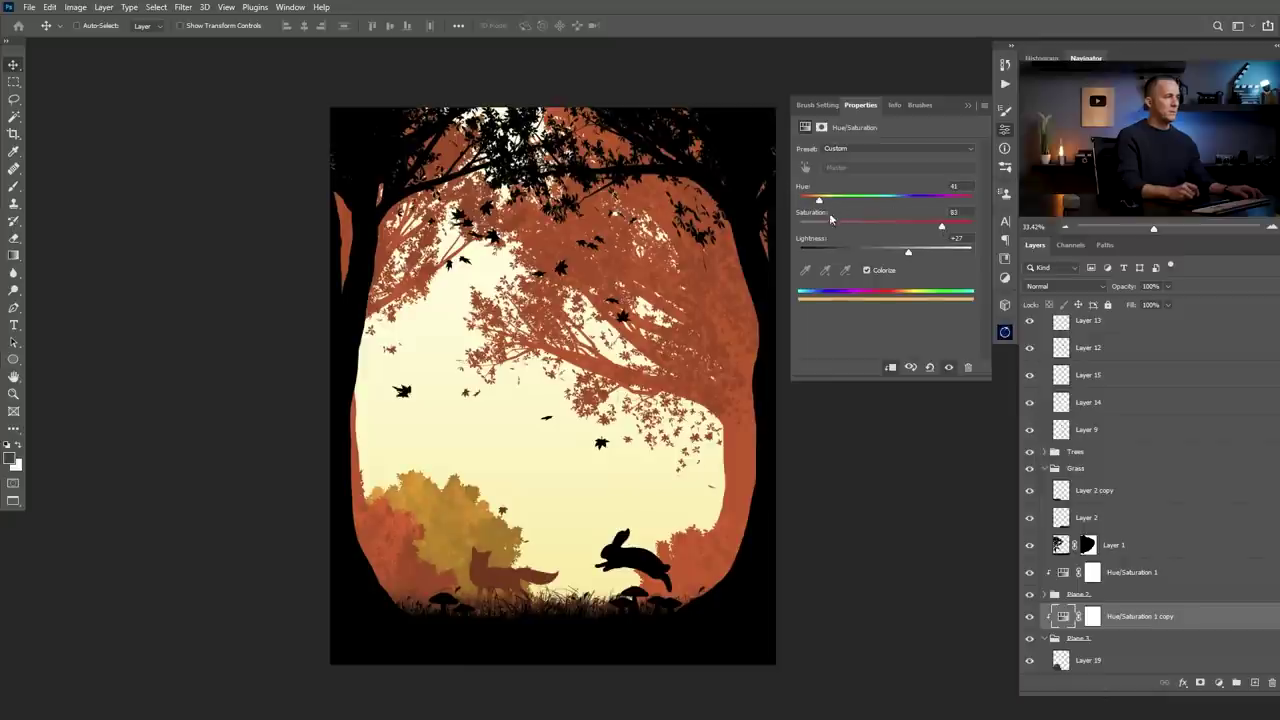
drag(909, 256, 763, 242)
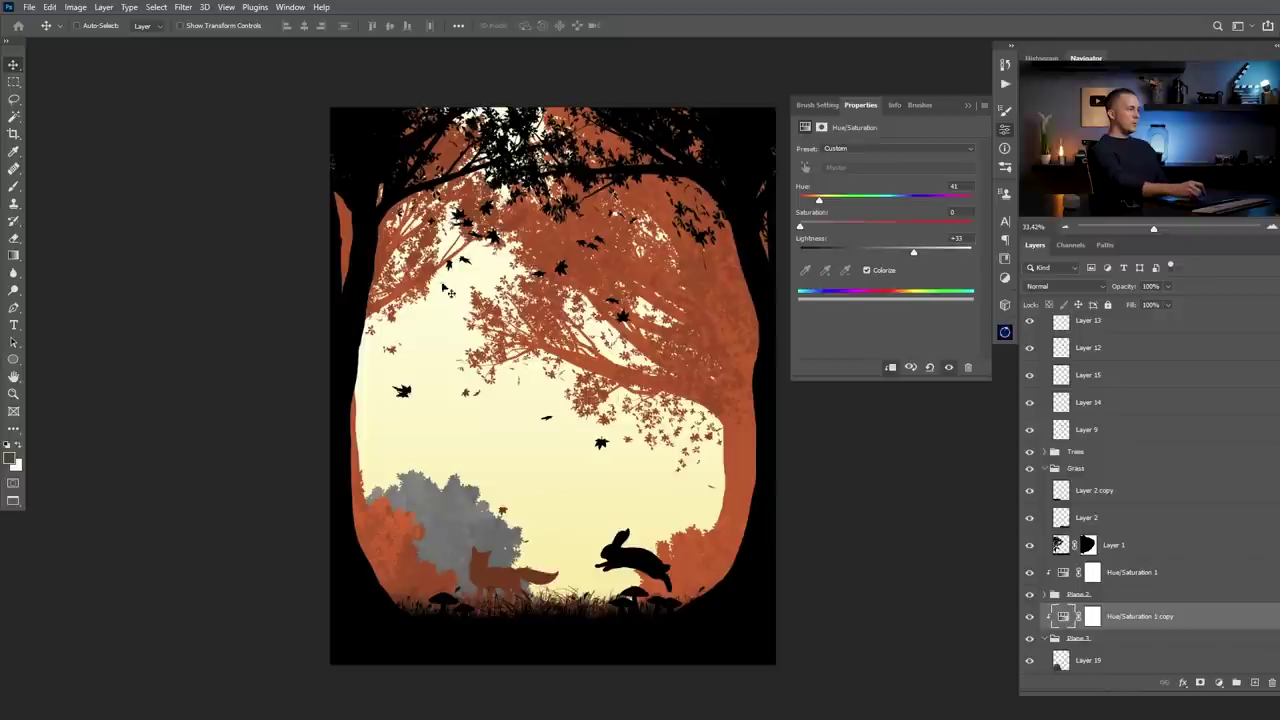
drag(858, 226, 988, 224)
drag(895, 220, 920, 256)
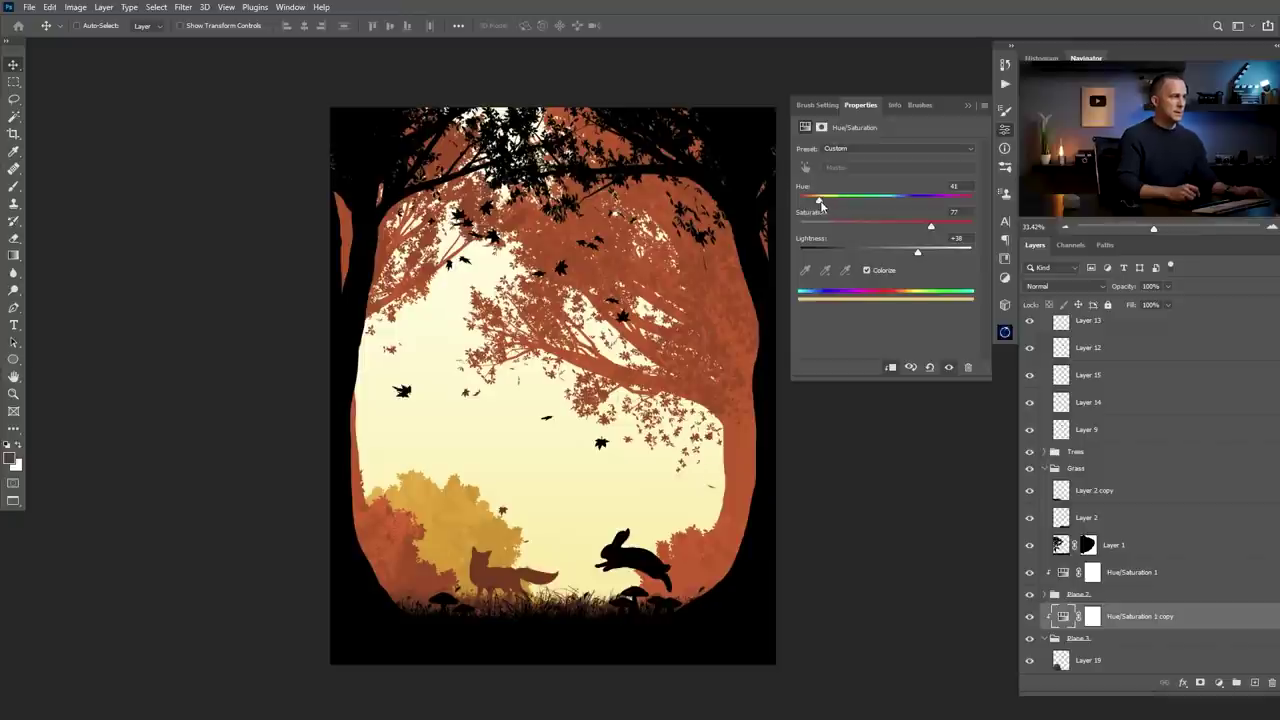
drag(820, 201, 820, 201)
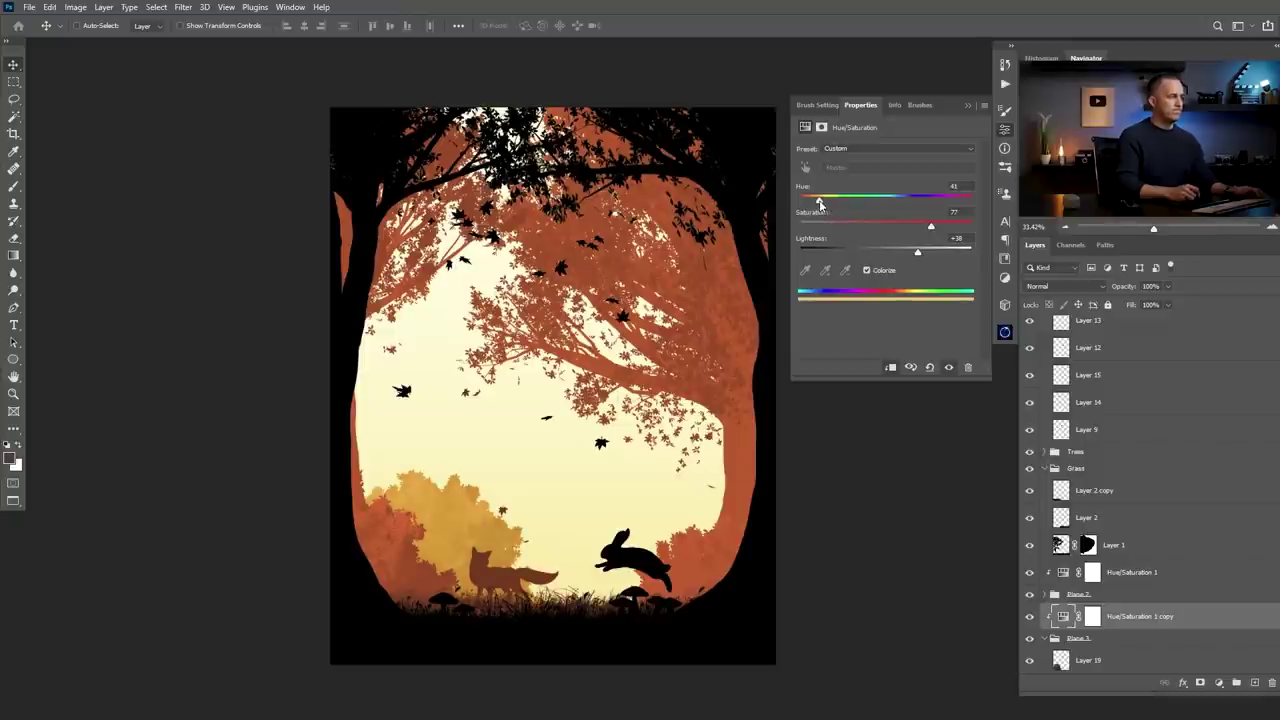
drag(912, 201, 925, 202)
click(967, 106)
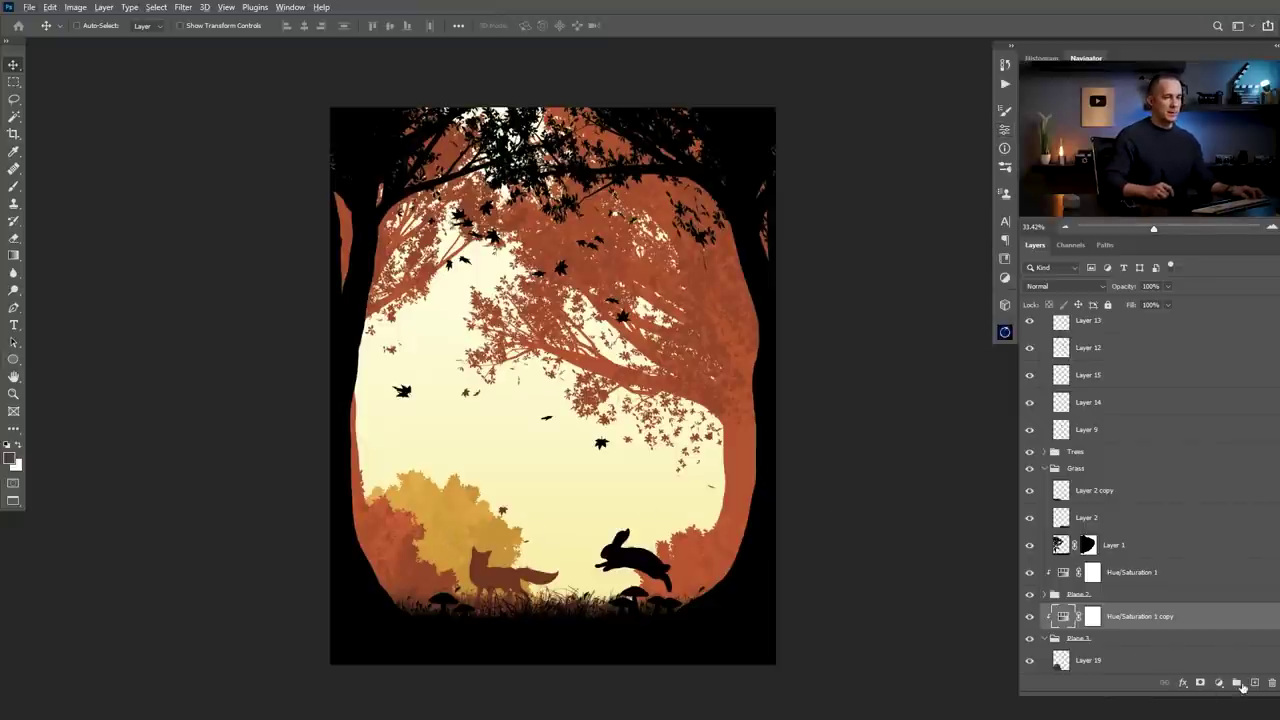
- Add a new layer above Layer 19 and render an oak tree on it with leaves size 91
click(1120, 664)
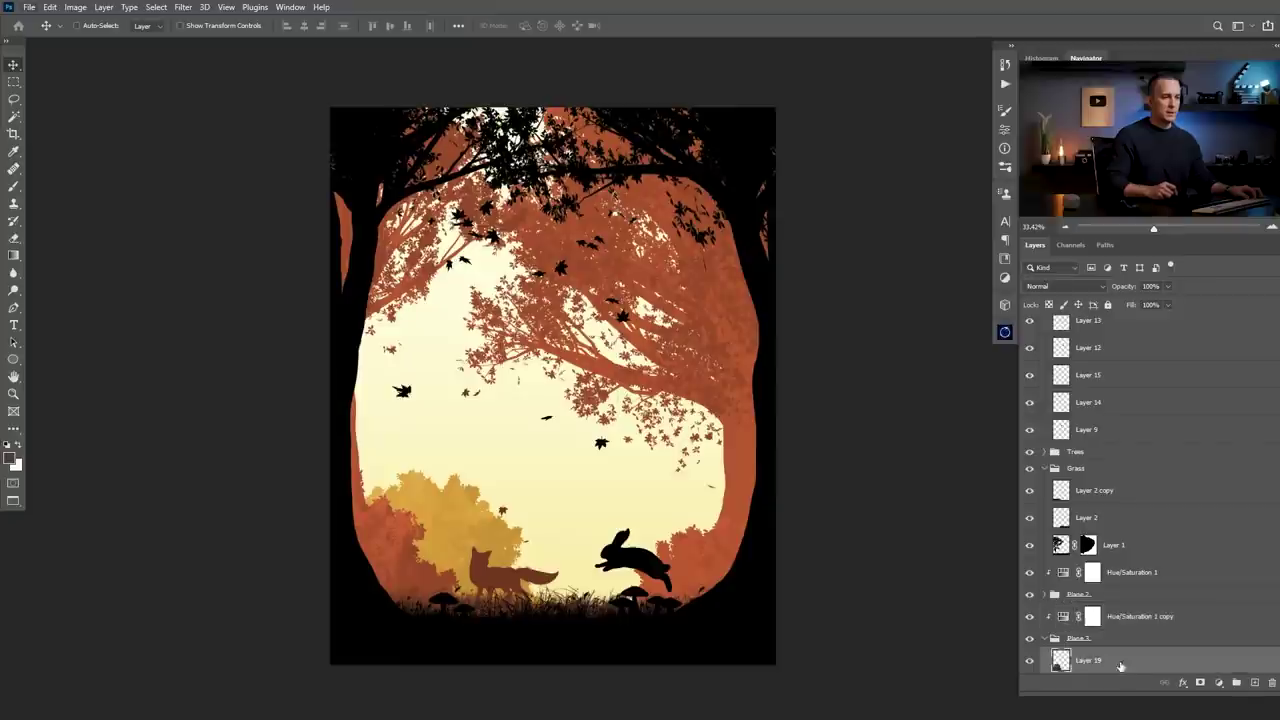
click(1253, 683)
click(183, 7)
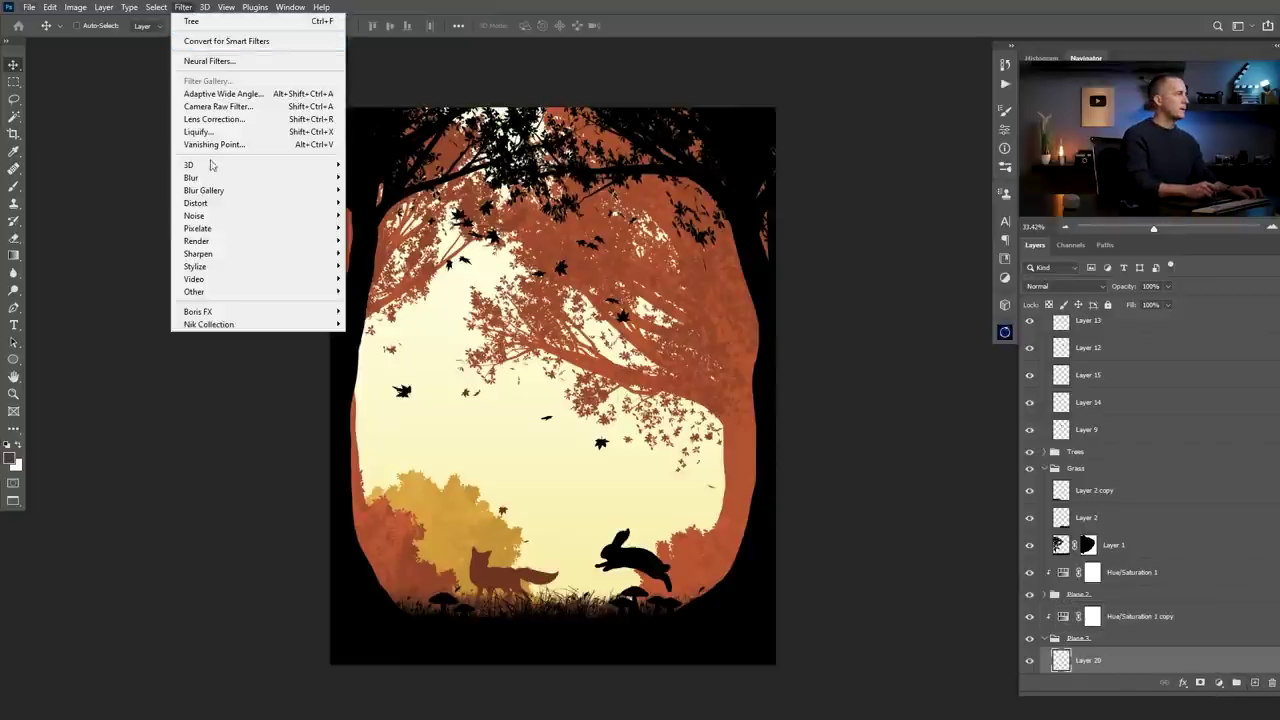
mouse_move(225, 241)
click(395, 267)
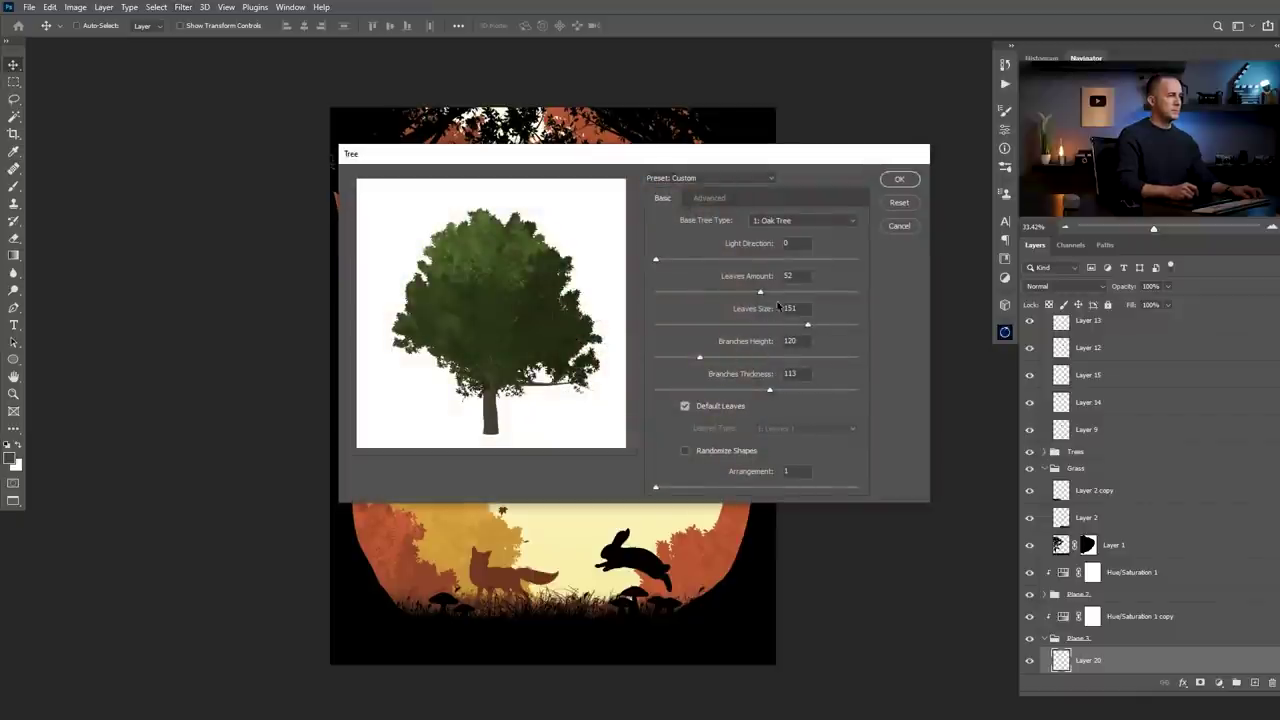
drag(745, 326, 746, 328)
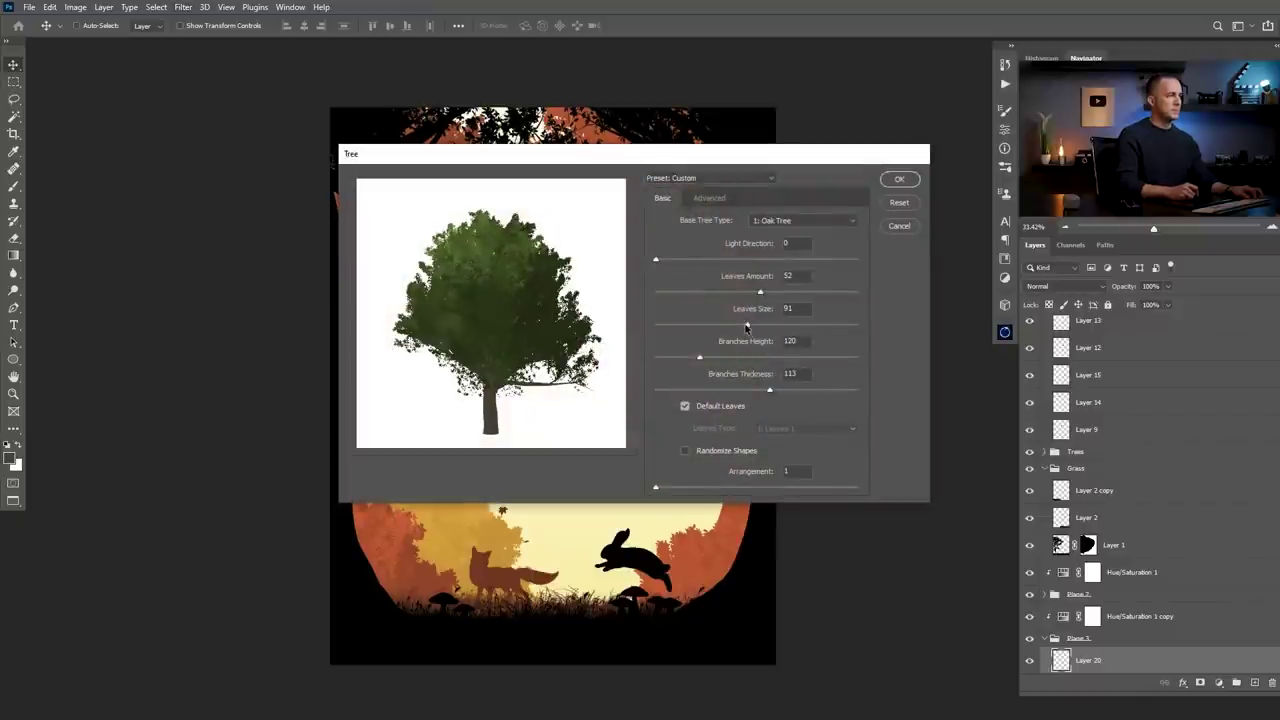
click(712, 197)
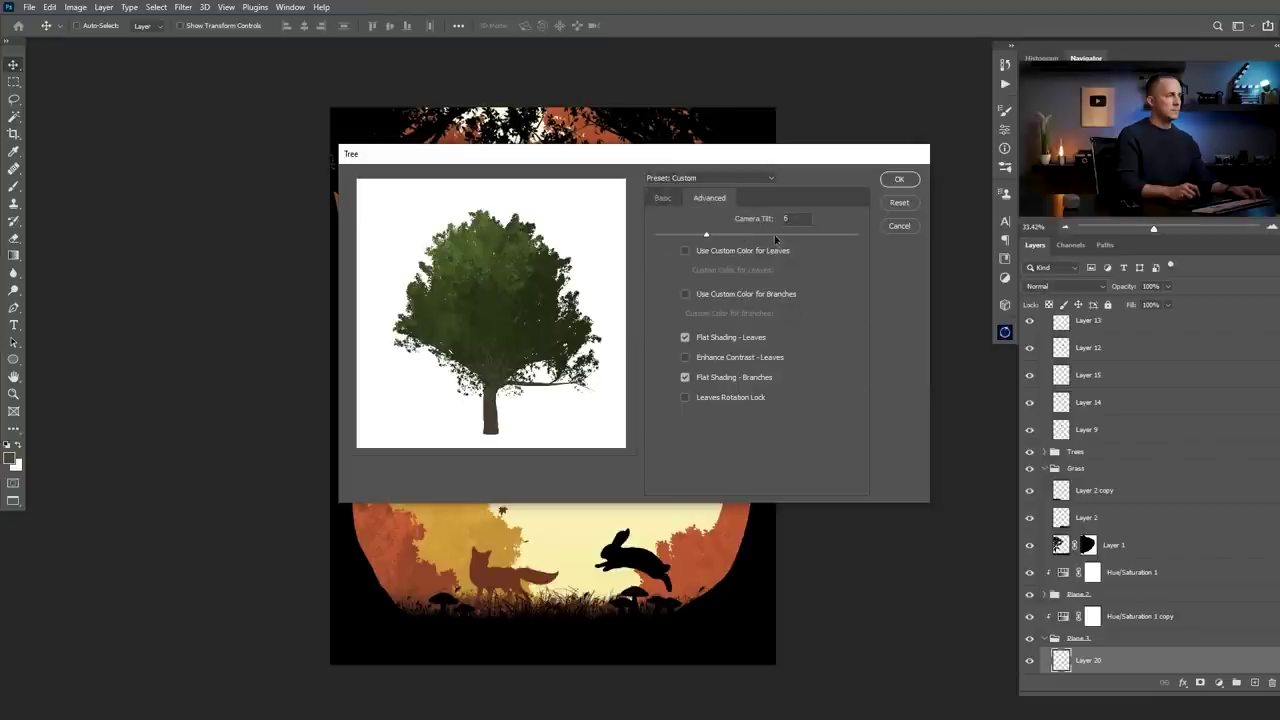
click(898, 181)
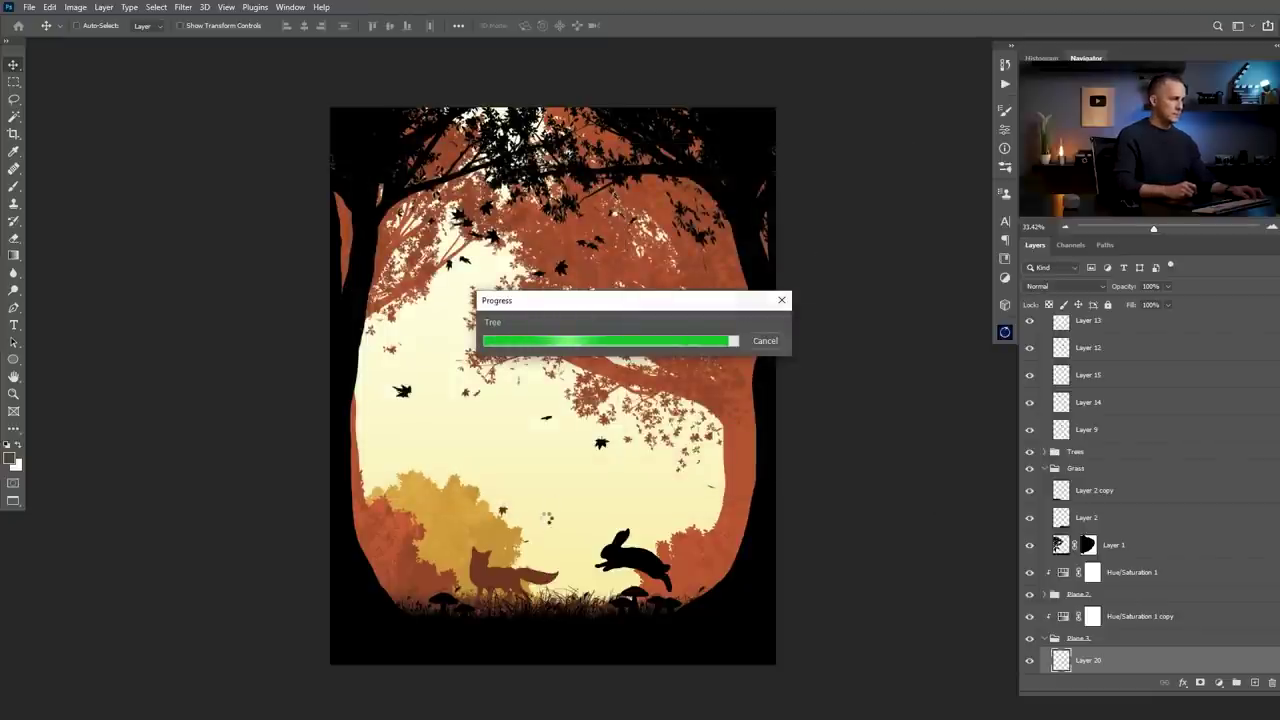
- Place the new tree behind the rabbit as a resized bush and duplicate its layer
drag(632, 362, 658, 563)
key(ctrl+t)
drag(852, 484, 838, 548)
drag(708, 595, 697, 488)
key(Return)
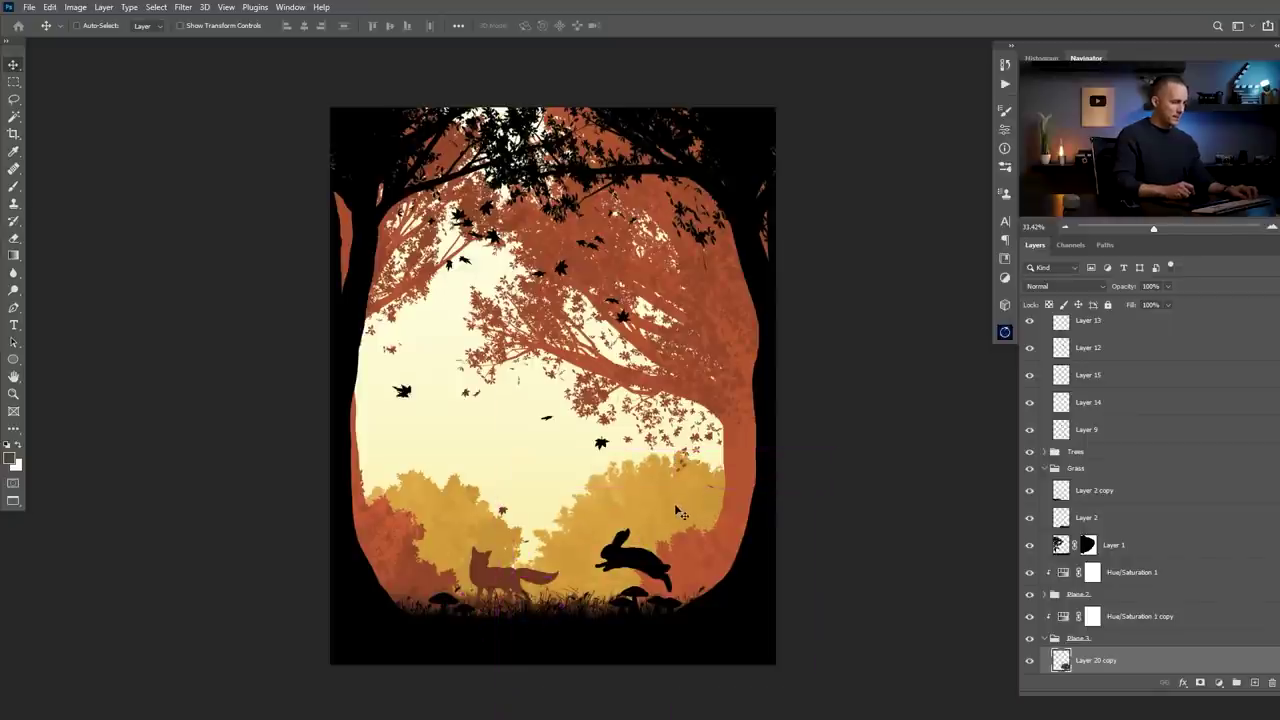
- Flip and shrink the Layer 20 copy bush and place it against the large orange tree trunk above the rabbit
scroll(1140, 510, down, 3)
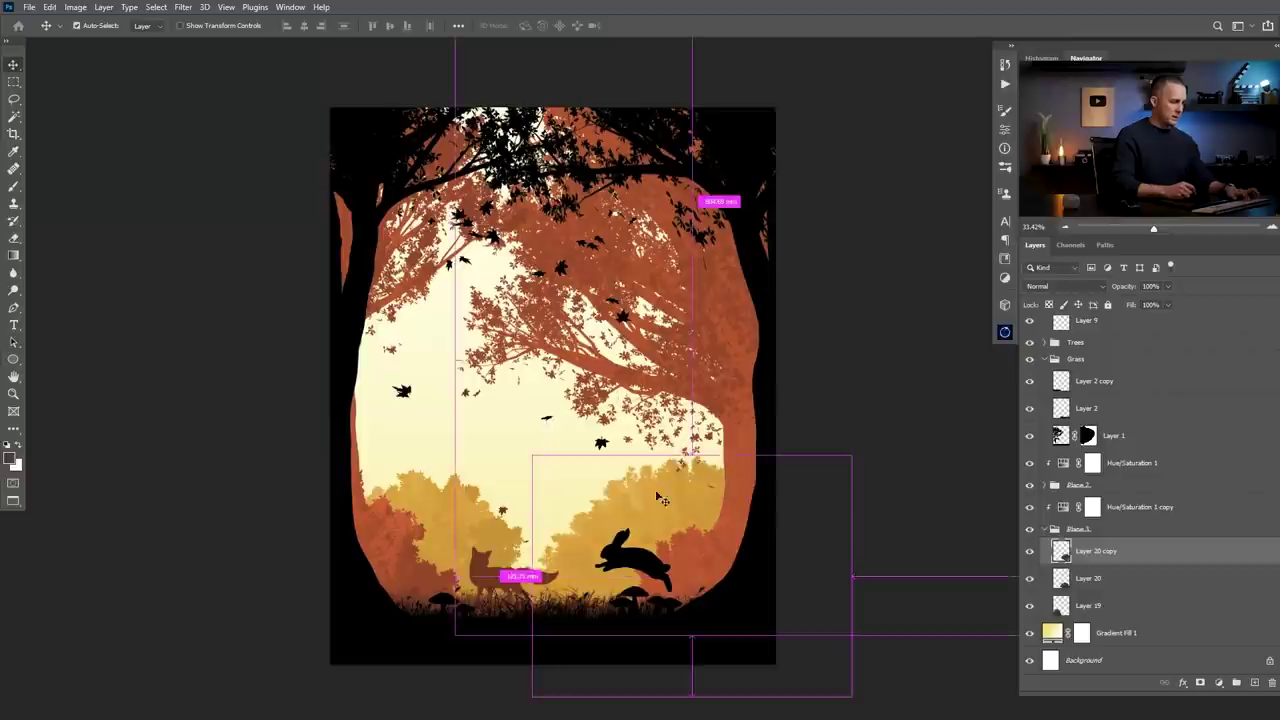
key(ctrl+t)
right_click(676, 515)
click(686, 480)
mouse_move(688, 505)
mouse_down()
mouse_move(731, 507)
mouse_move(710, 496)
mouse_up()
drag(622, 450, 706, 492)
key(Return)
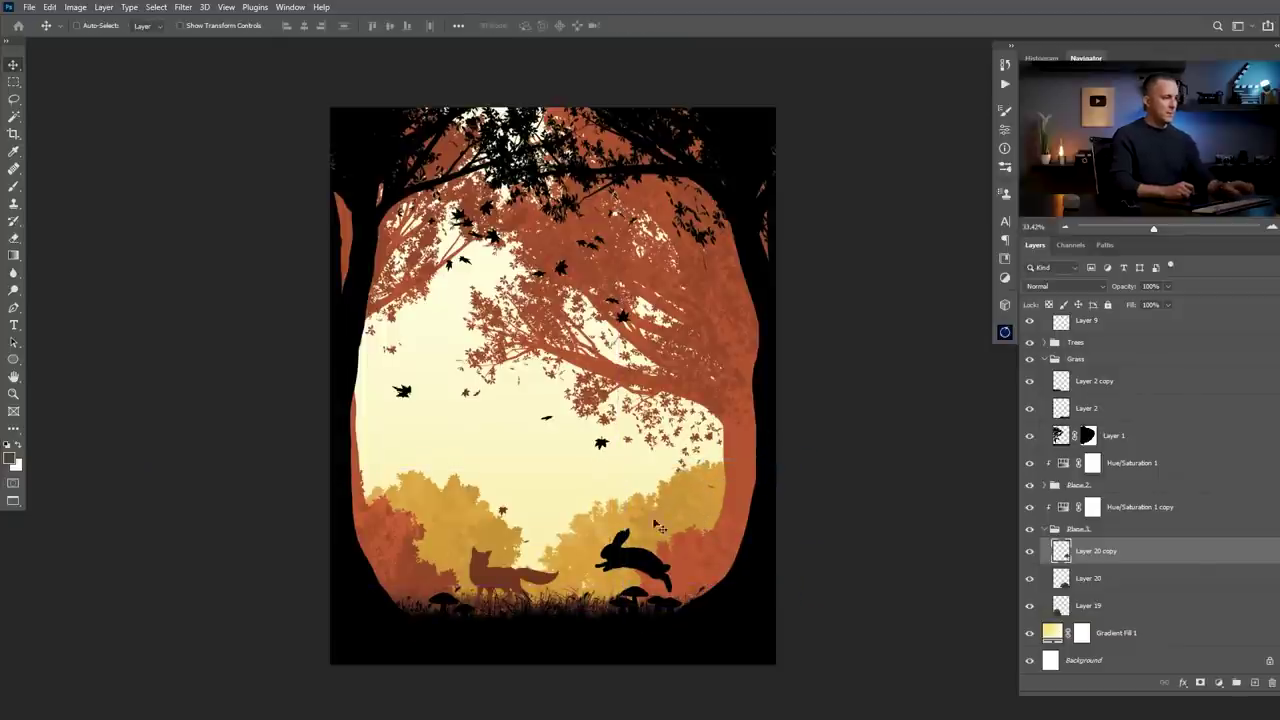
- Lighten the Layer 20 bush with Curves, raising the RGB midtones at input 87 to output 146
ctrl+click(617, 522)
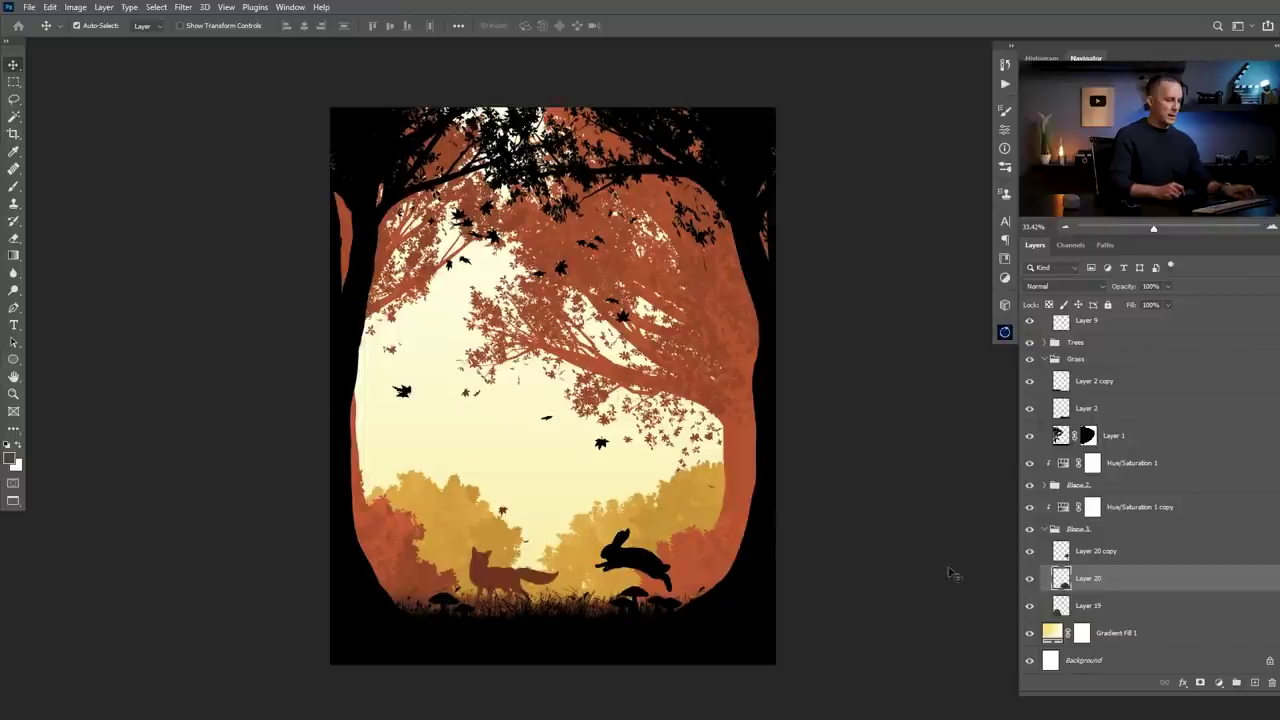
key(ctrl+m)
drag(683, 112, 951, 149)
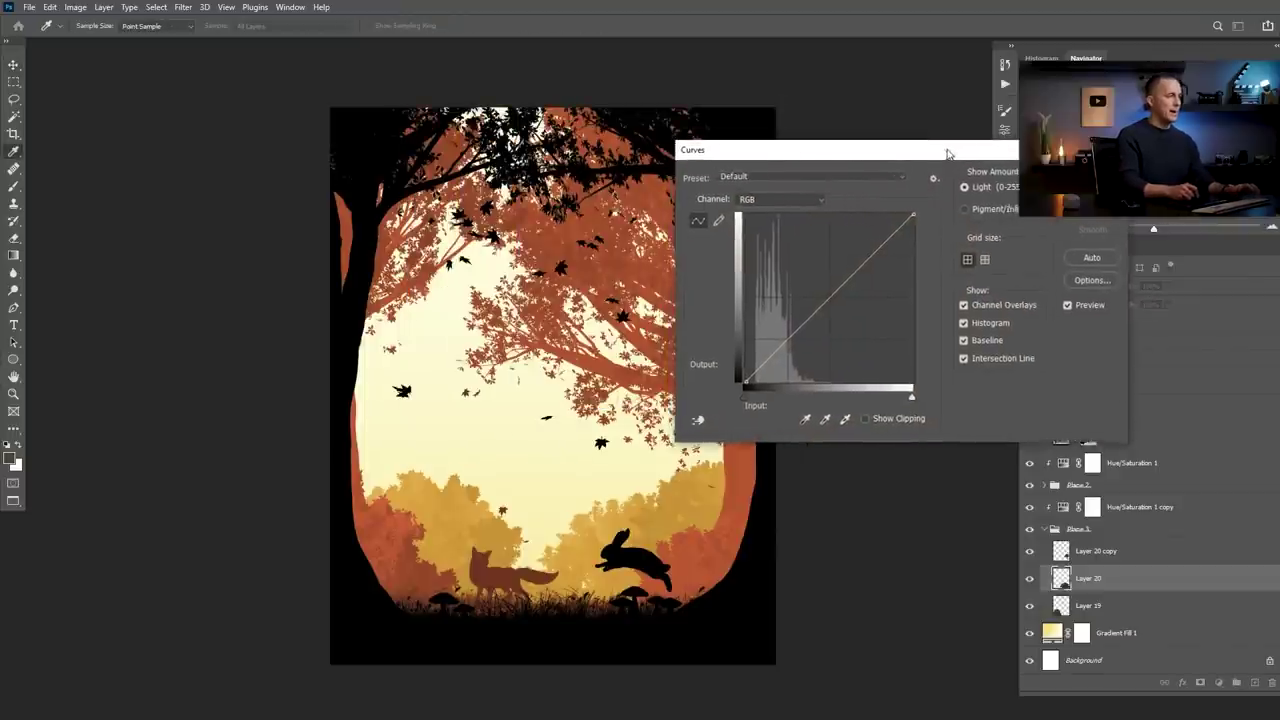
drag(826, 302, 803, 287)
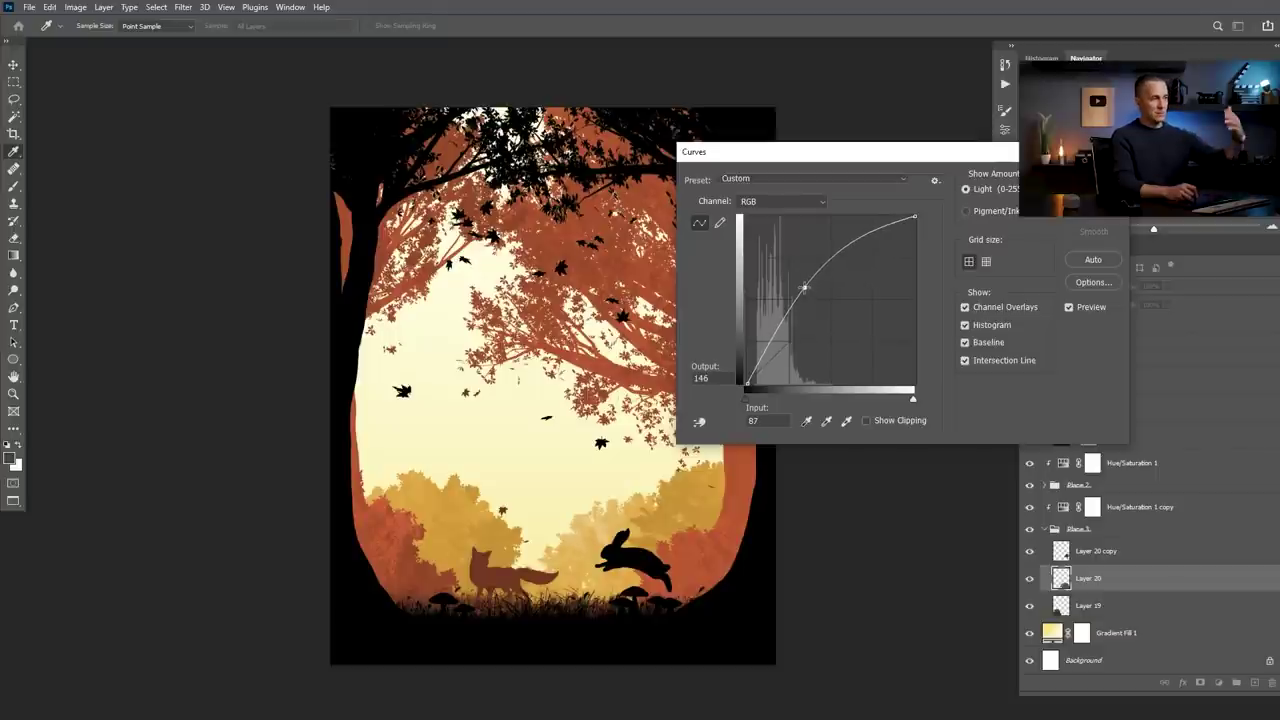
key(Return)
- Add a new empty layer directly above the Gradient Fill 1 layer
scroll(679, 360, down, 2)
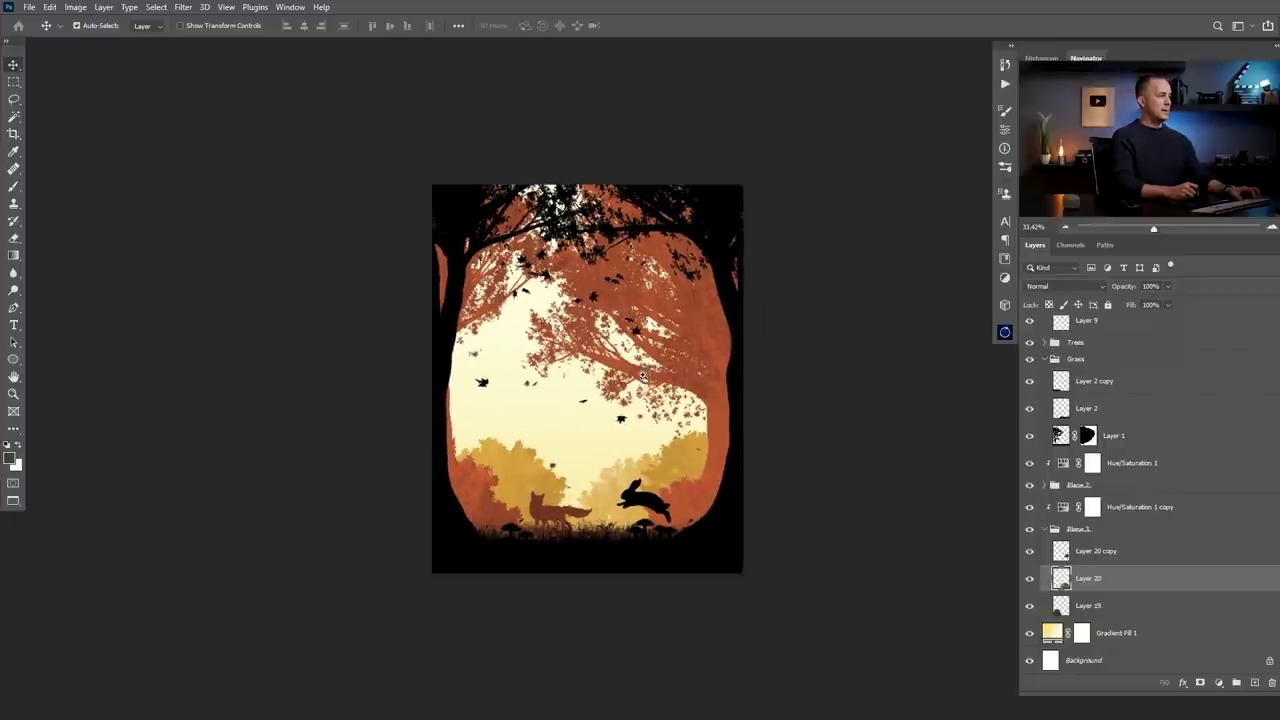
key(ctrl)
scroll(609, 358, up, 3)
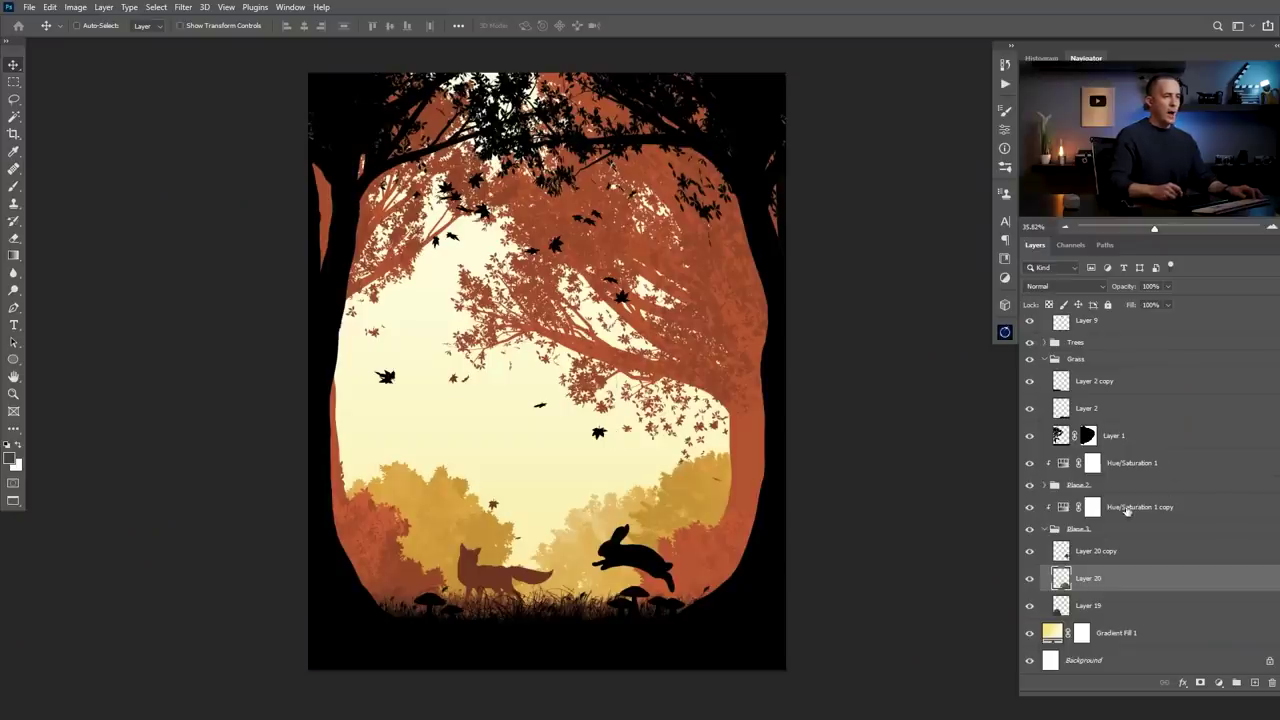
click(1058, 636)
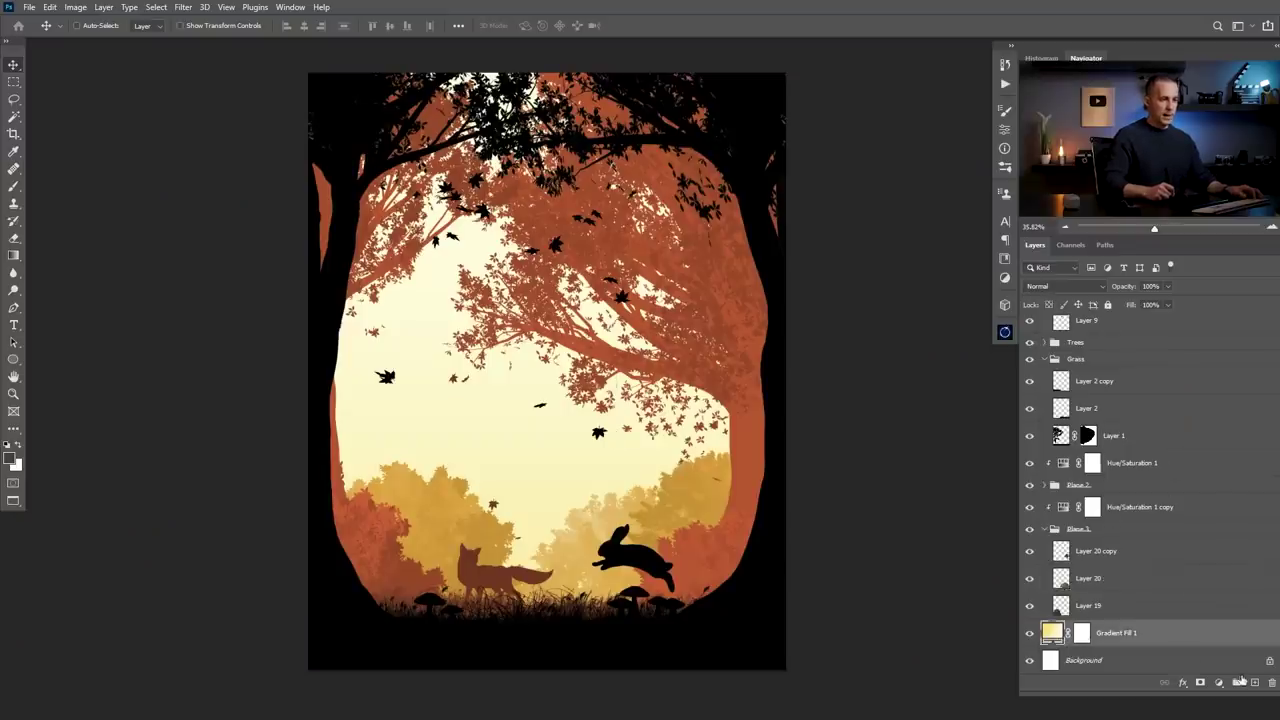
click(1256, 683)
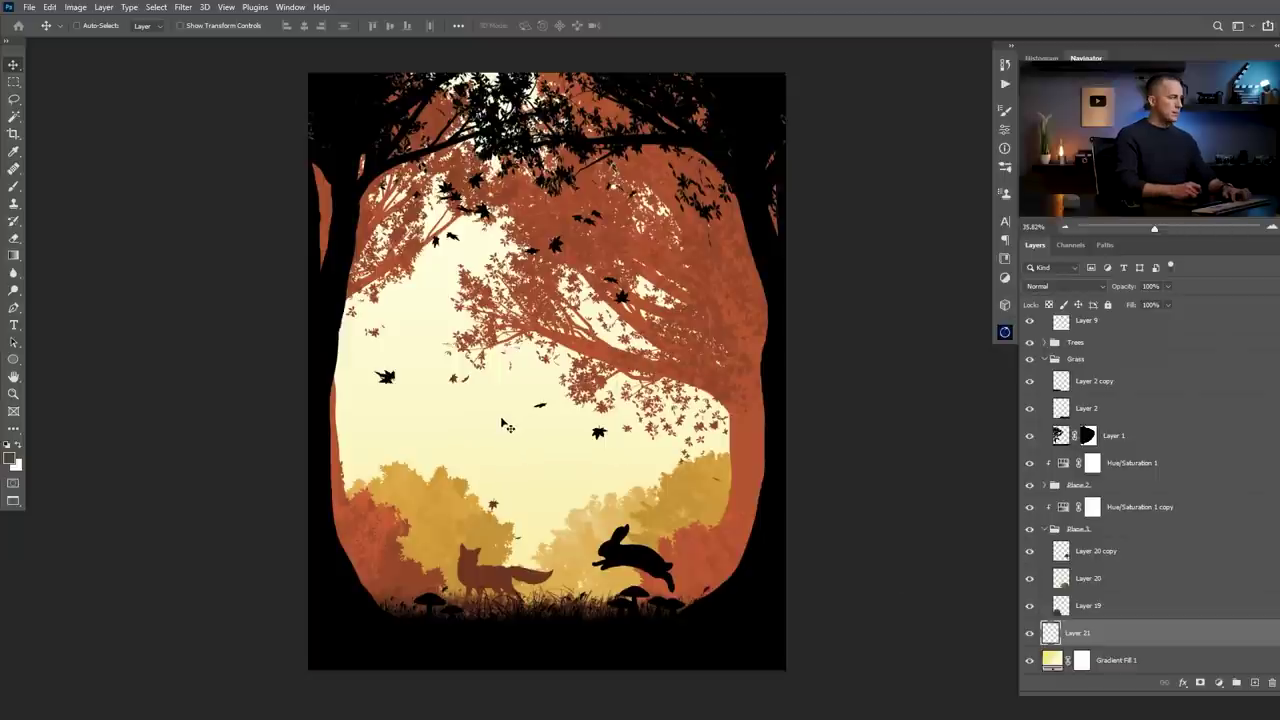
- Draw a large circular selection in the middle of the sky, fill it with white and deselect it
click(12, 84)
click(60, 97)
drag(537, 378, 696, 515)
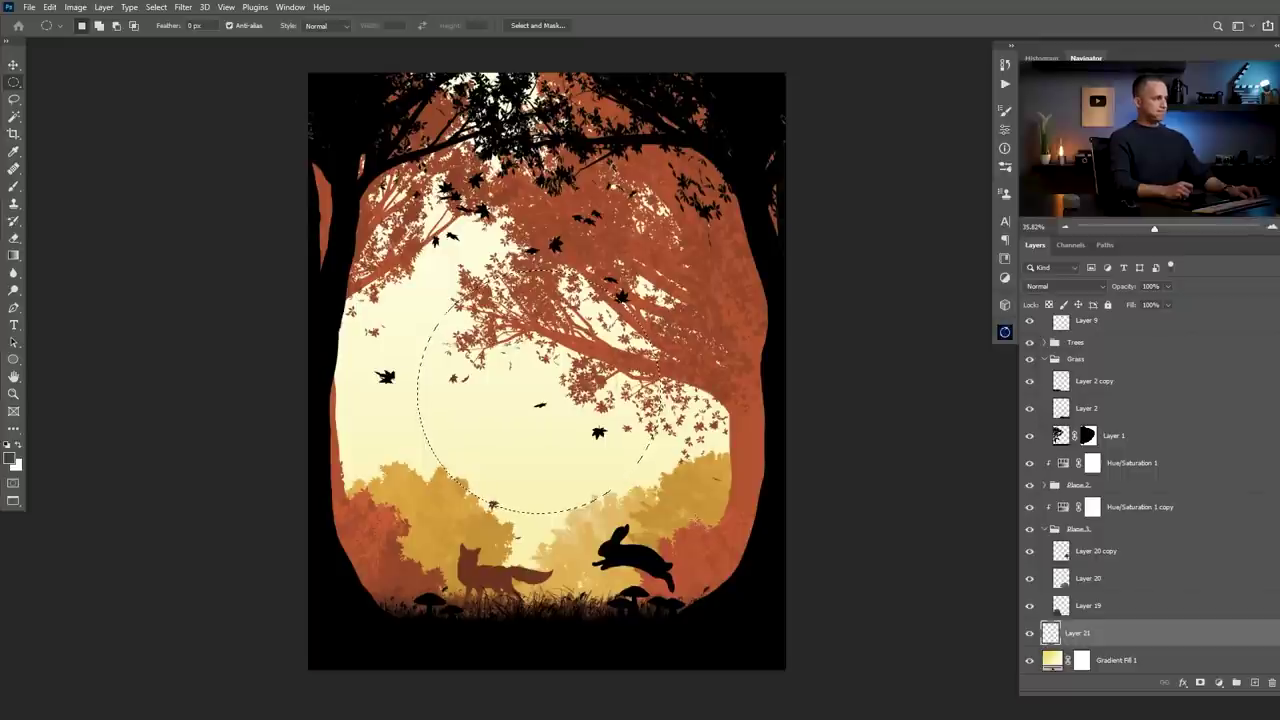
key(ctrl+BackSpace)
key(ctrl+d)
key(alt+ctrl+f)
- Shrink the white sun circle slightly and position it low in the sky, partly behind the yellow bushes
key(v)
mouse_move(562, 470)
mouse_down()
mouse_move(560, 539)
mouse_move(559, 490)
mouse_up()
key(ctrl+t)
drag(660, 297, 638, 316)
key(Return)
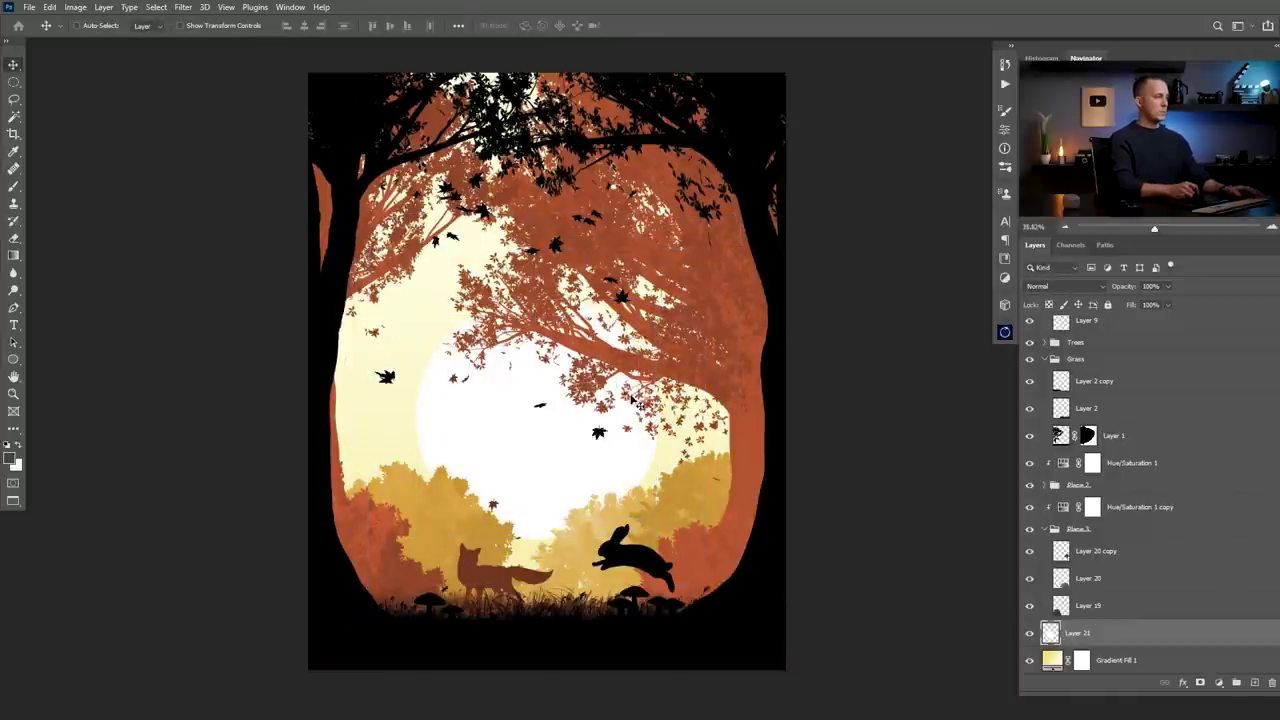
drag(566, 478, 563, 472)
- Shift the two right-hand yellow bushes, Layer 20 and Layer 20 copy, further right and the Layer 19 bush slightly left
click(1082, 576)
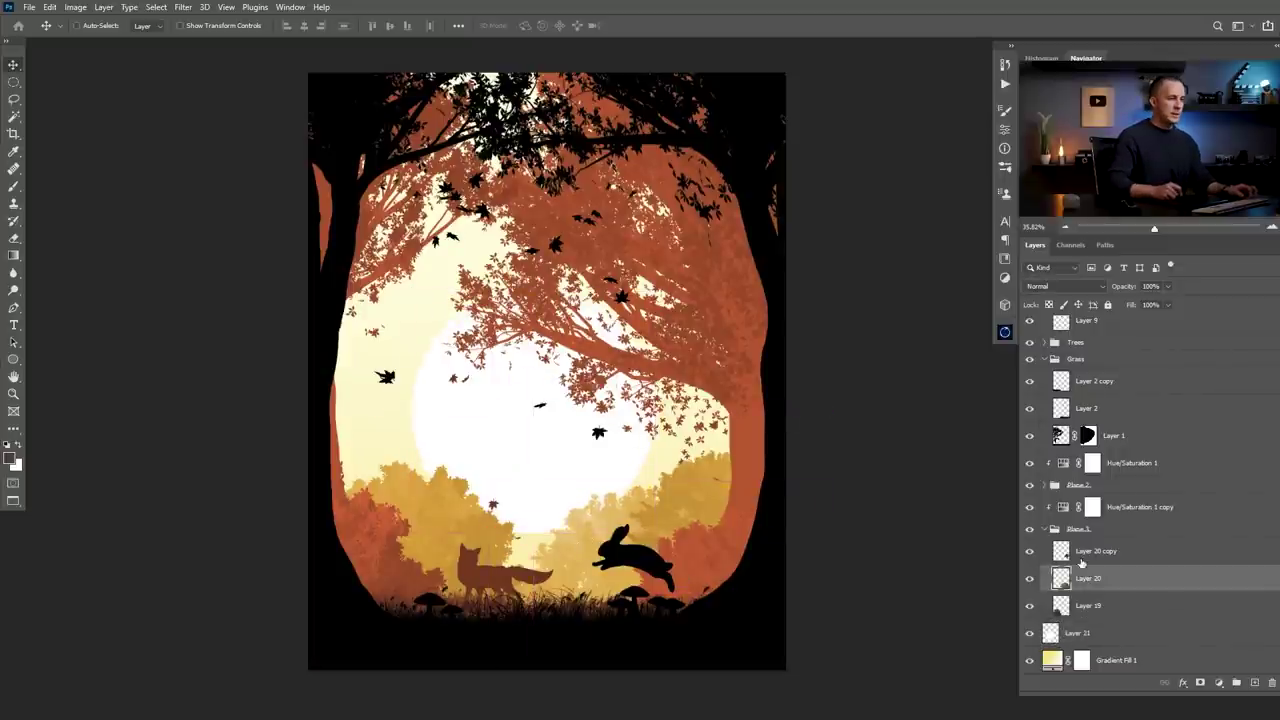
shift+click(640, 538)
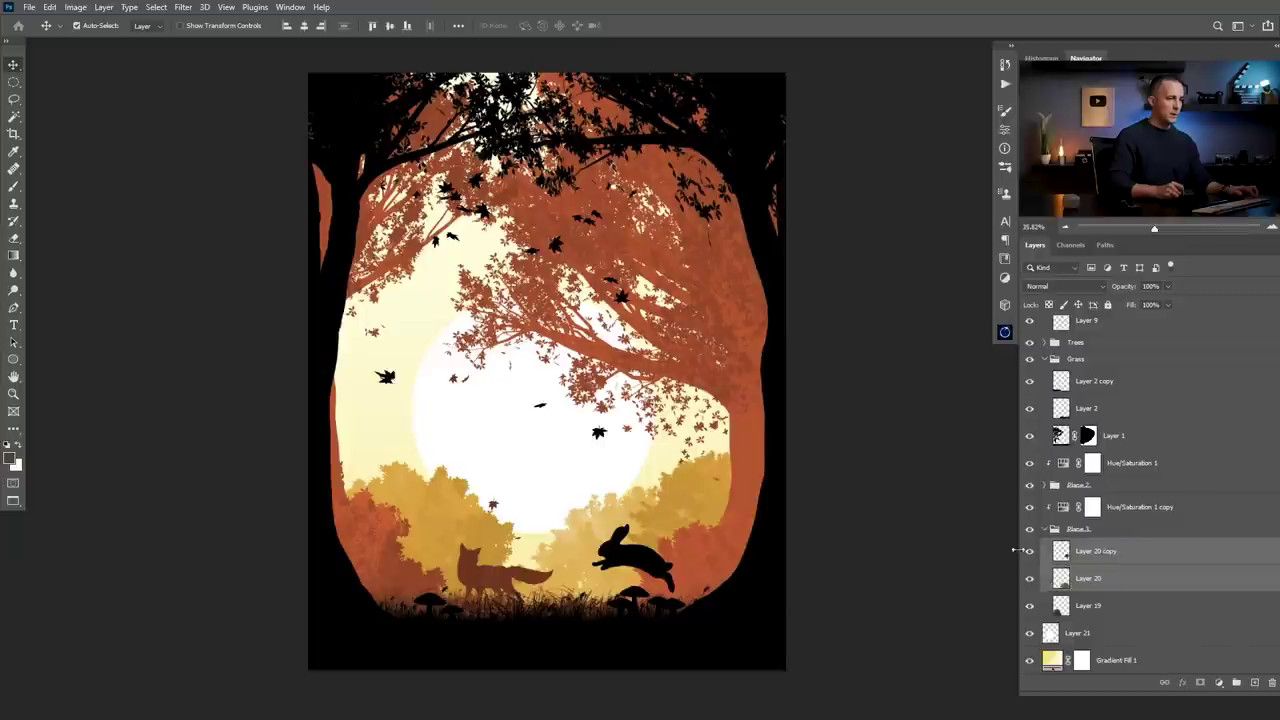
drag(636, 533, 661, 539)
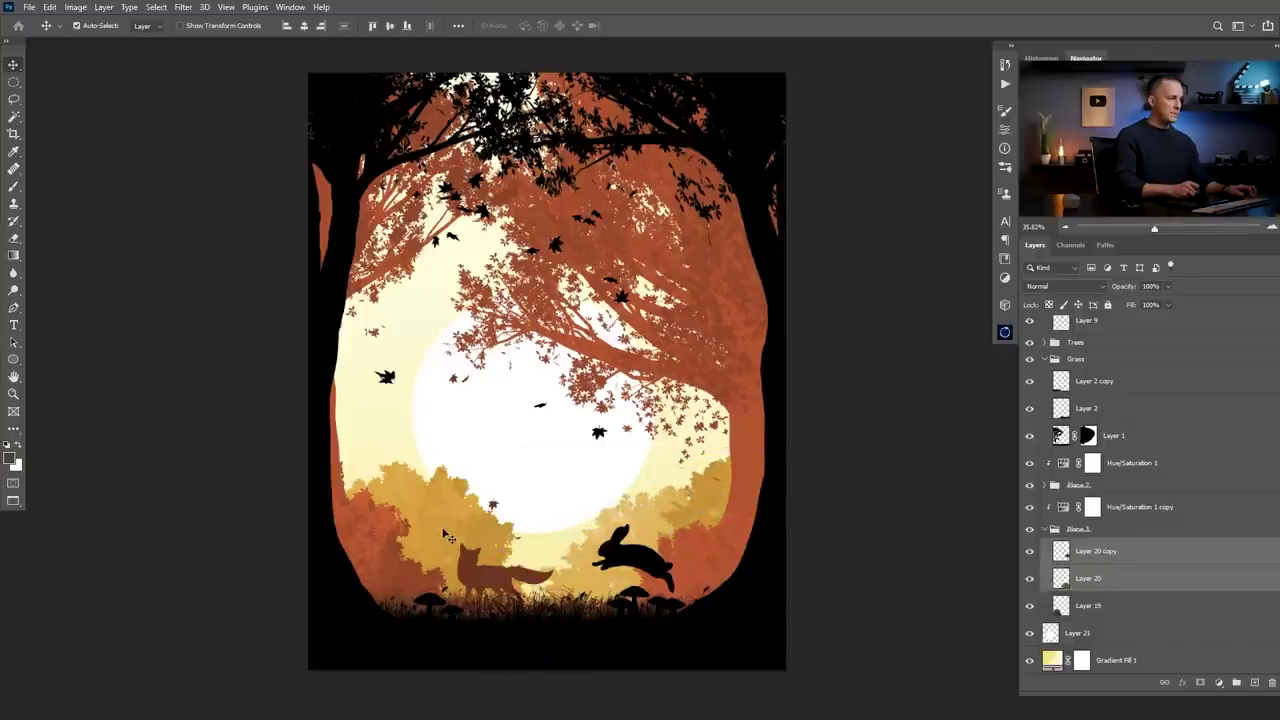
ctrl+click(450, 536)
mouse_move(450, 540)
mouse_down()
mouse_move(418, 533)
mouse_move(430, 505)
mouse_move(440, 535)
mouse_up()
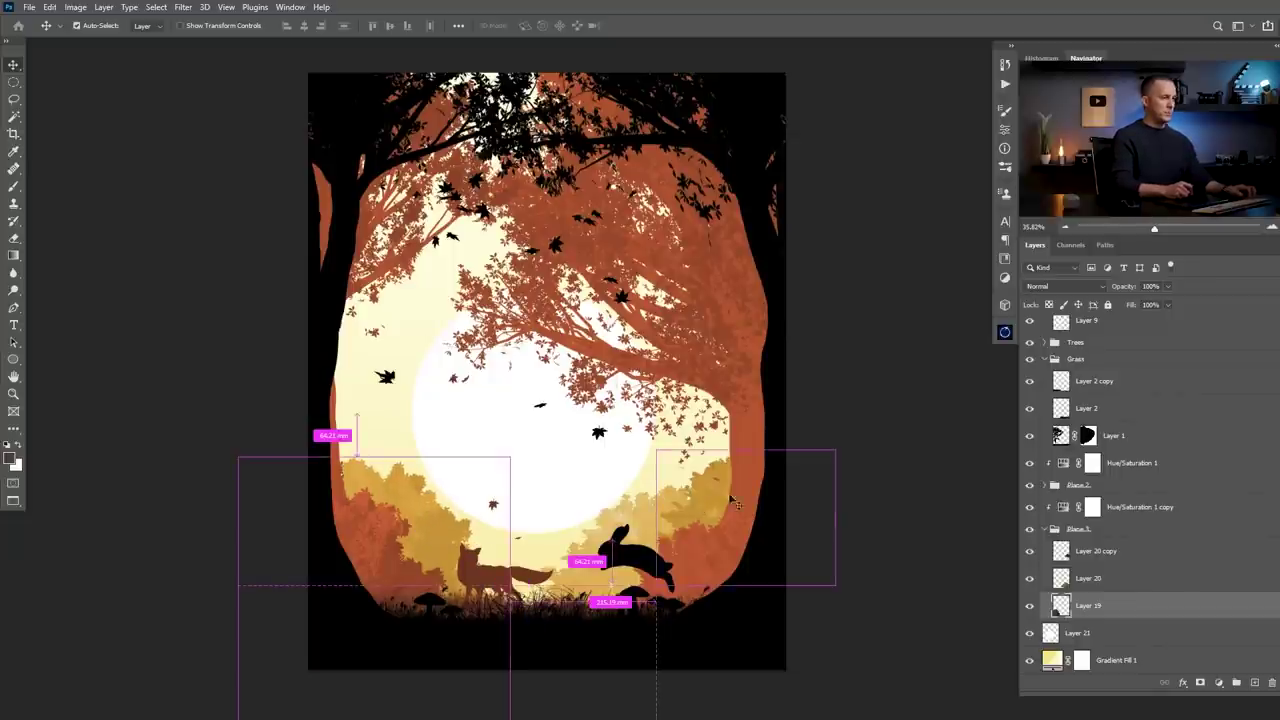
- Raise the right-hand yellow bushes slightly and readjust the Layer 19 bush's position beside the sun
click(1066, 577)
mouse_move(677, 525)
mouse_down()
mouse_move(657, 508)
mouse_move(672, 510)
mouse_up()
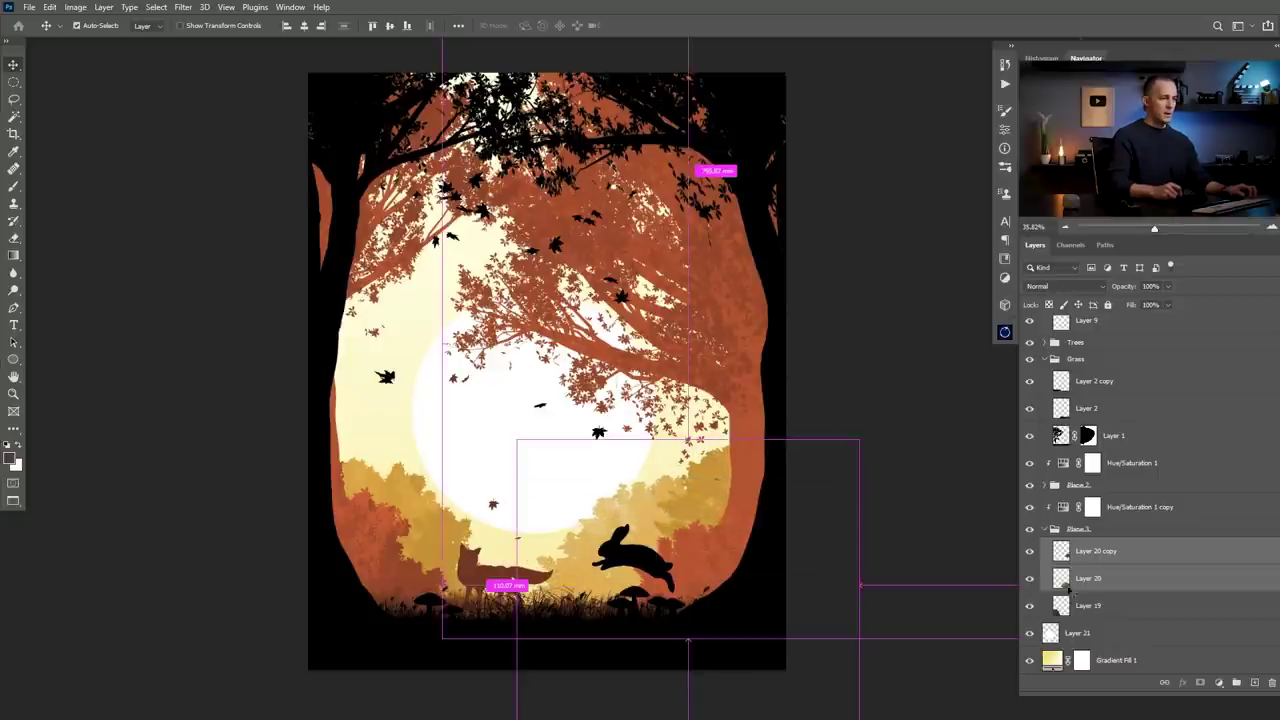
click(1064, 602)
drag(473, 535, 548, 475)
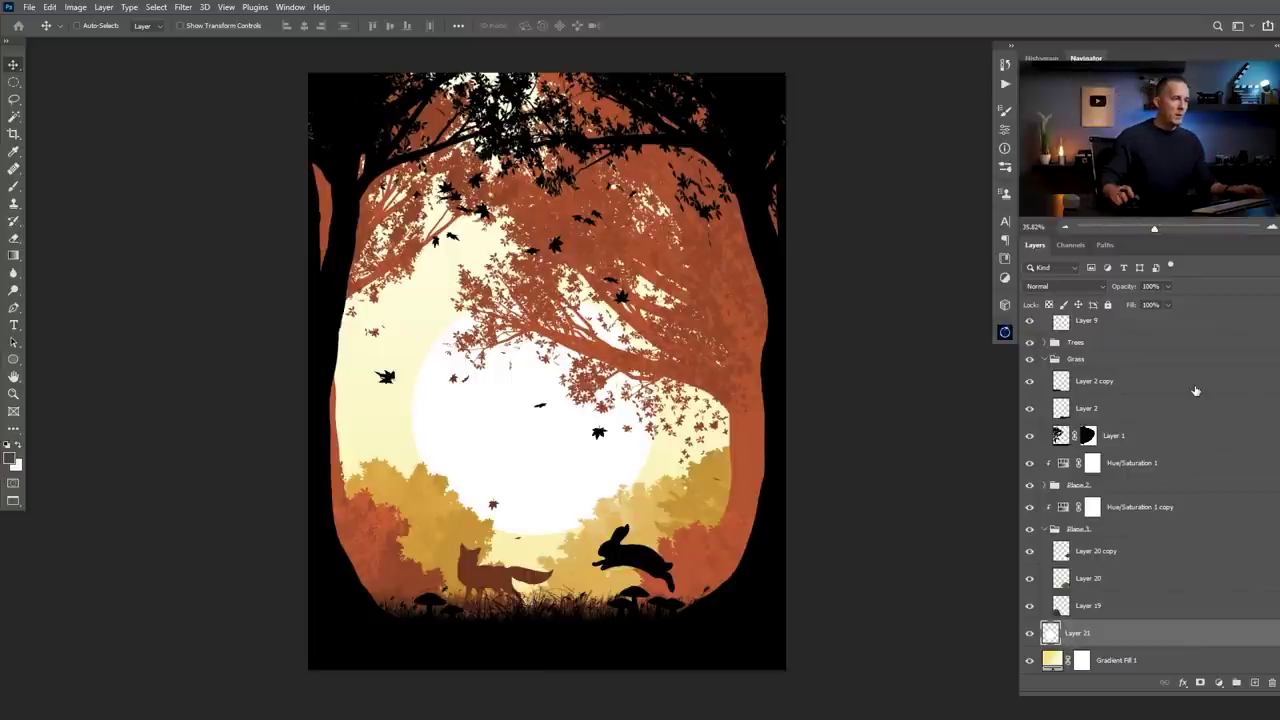
- Select the topmost layer group, M, and collapse the Leafs, Grass and Plane 3 groups
scroll(1195, 400, up, 5)
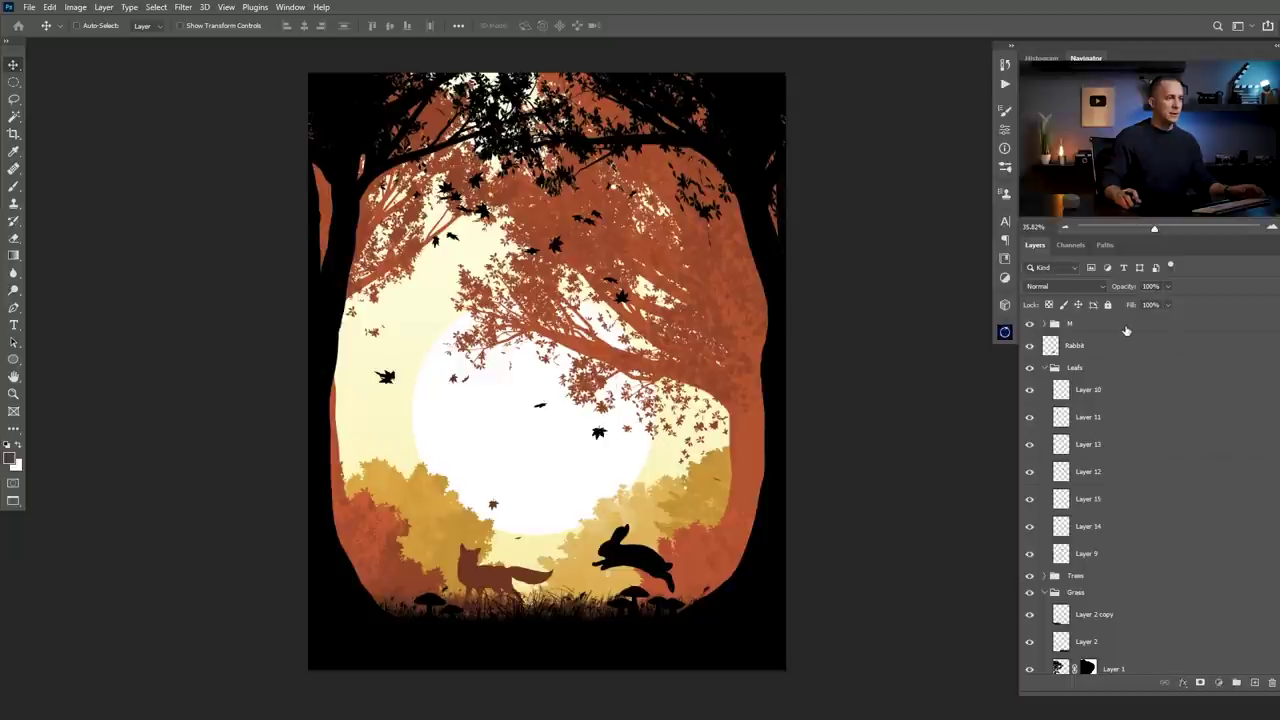
click(1125, 328)
click(1046, 368)
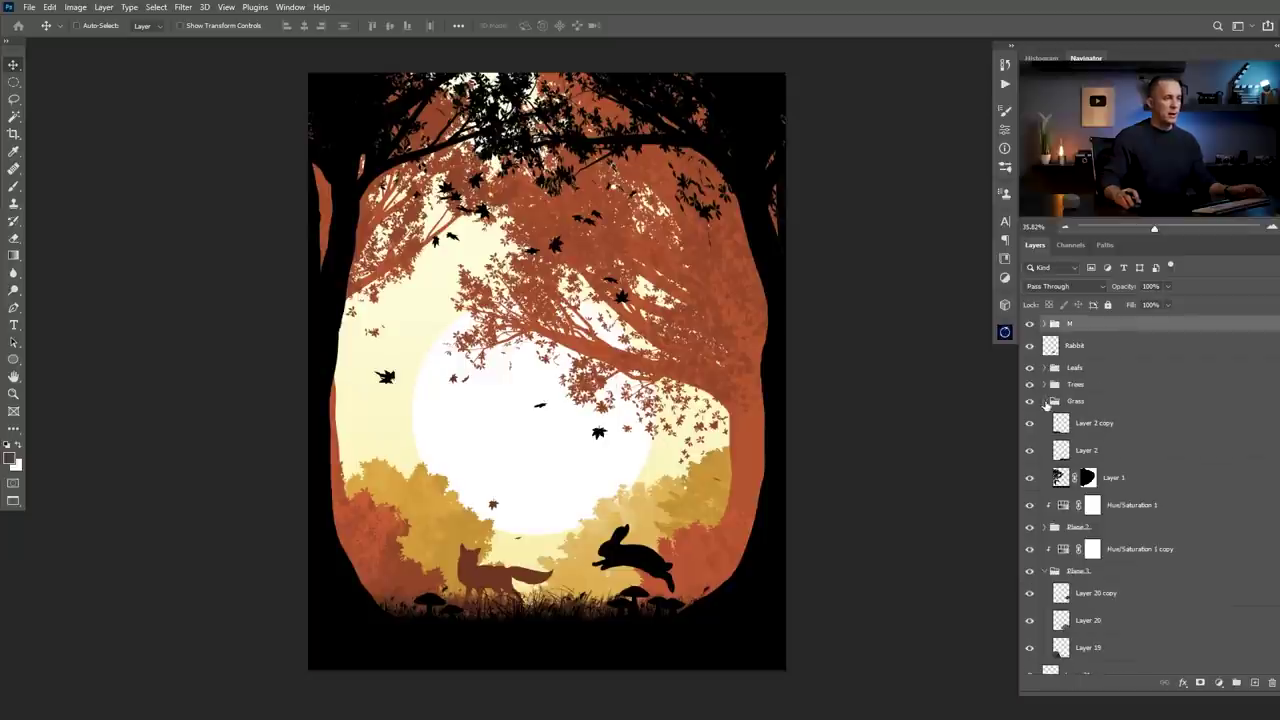
click(1046, 401)
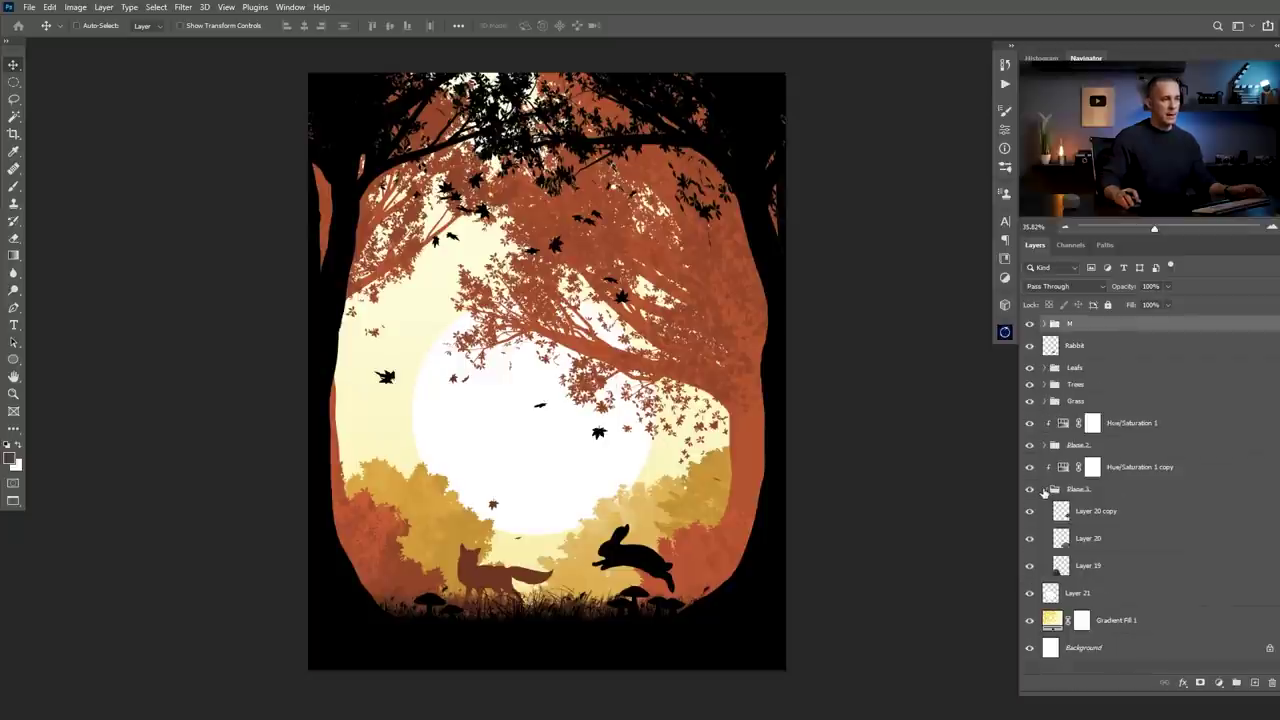
click(1045, 490)
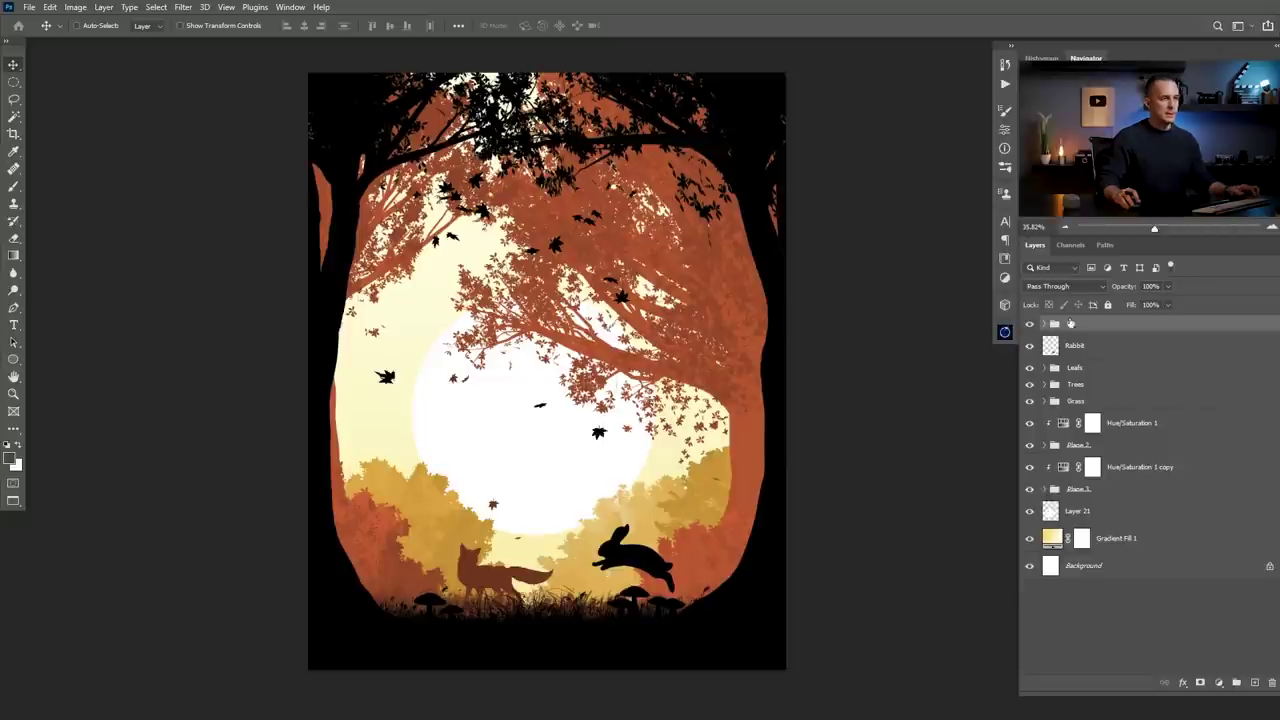
- Try recolouring the whole scene with a Hue/Saturation adjustment layer above everything, using hue -148 and saturation -74
click(1219, 686)
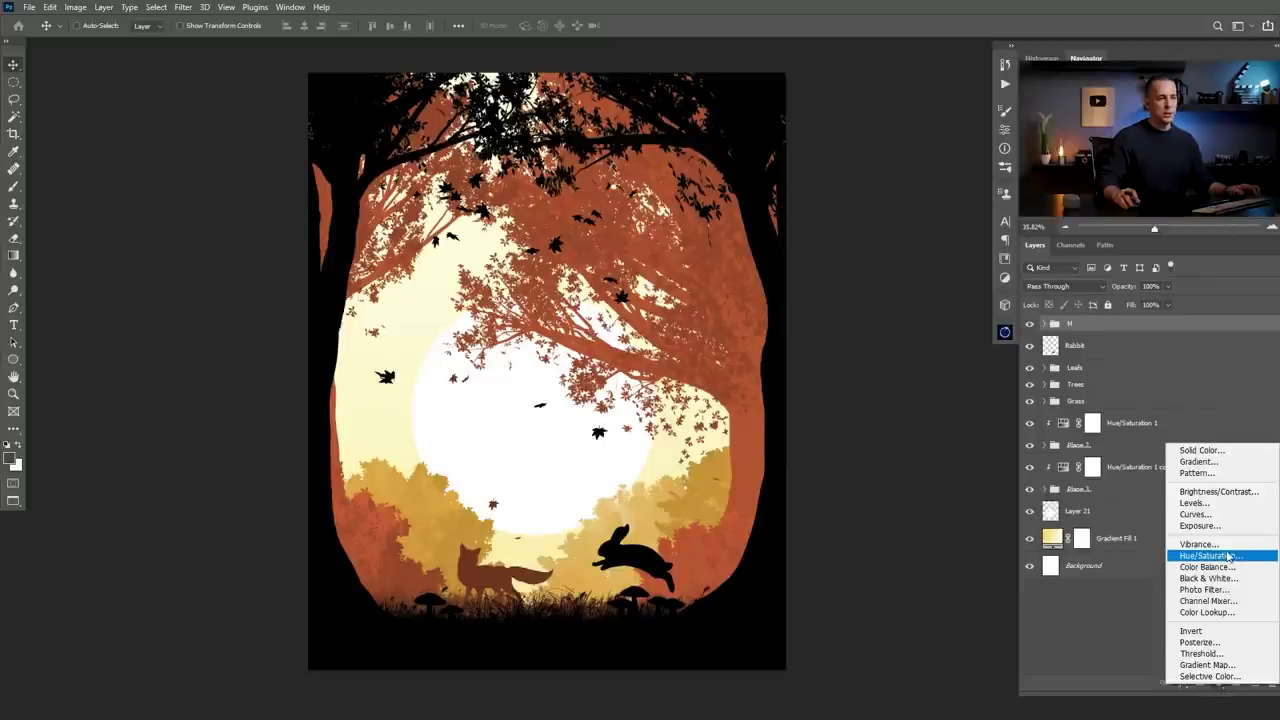
click(1228, 556)
drag(886, 200, 973, 203)
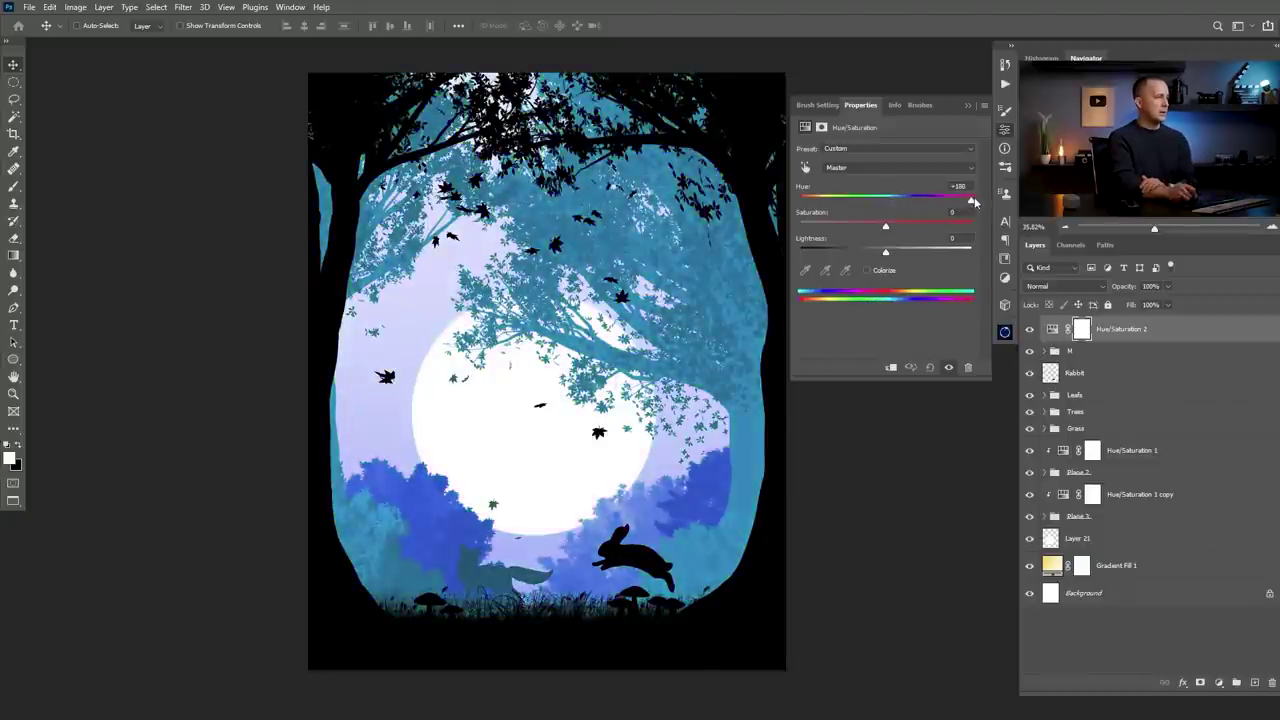
drag(885, 226, 832, 228)
drag(971, 200, 812, 199)
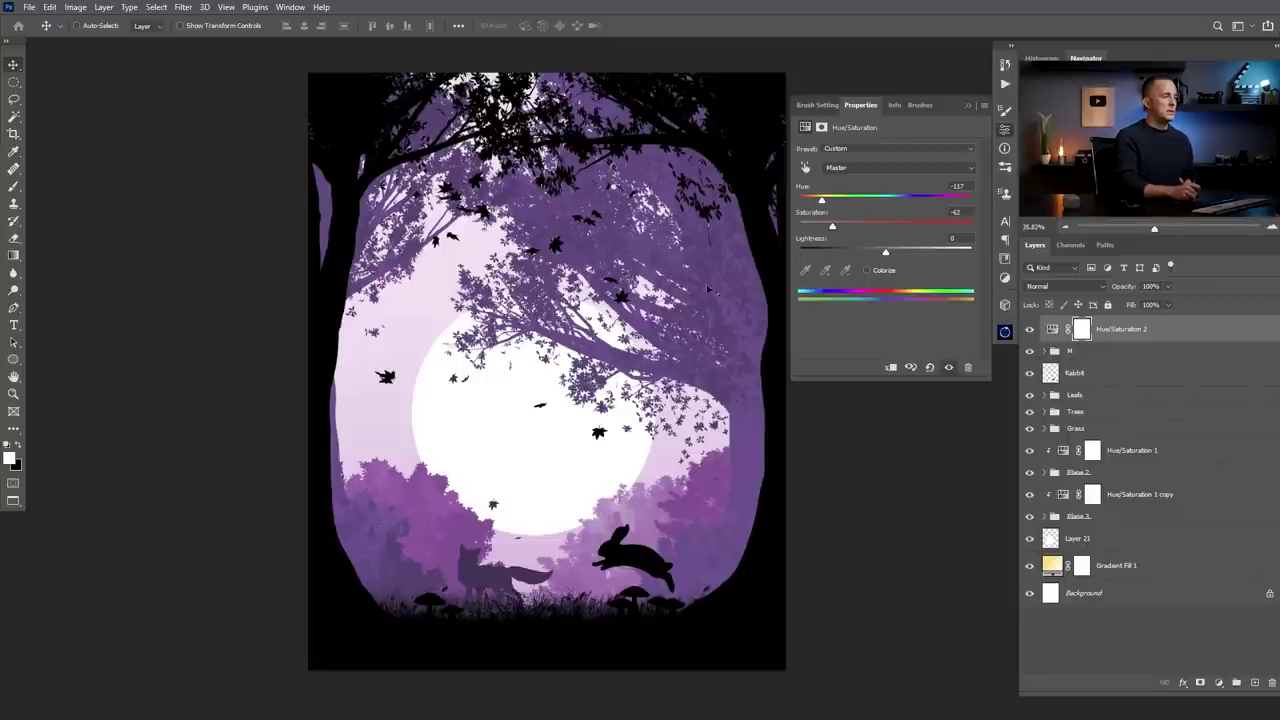
drag(825, 202, 812, 201)
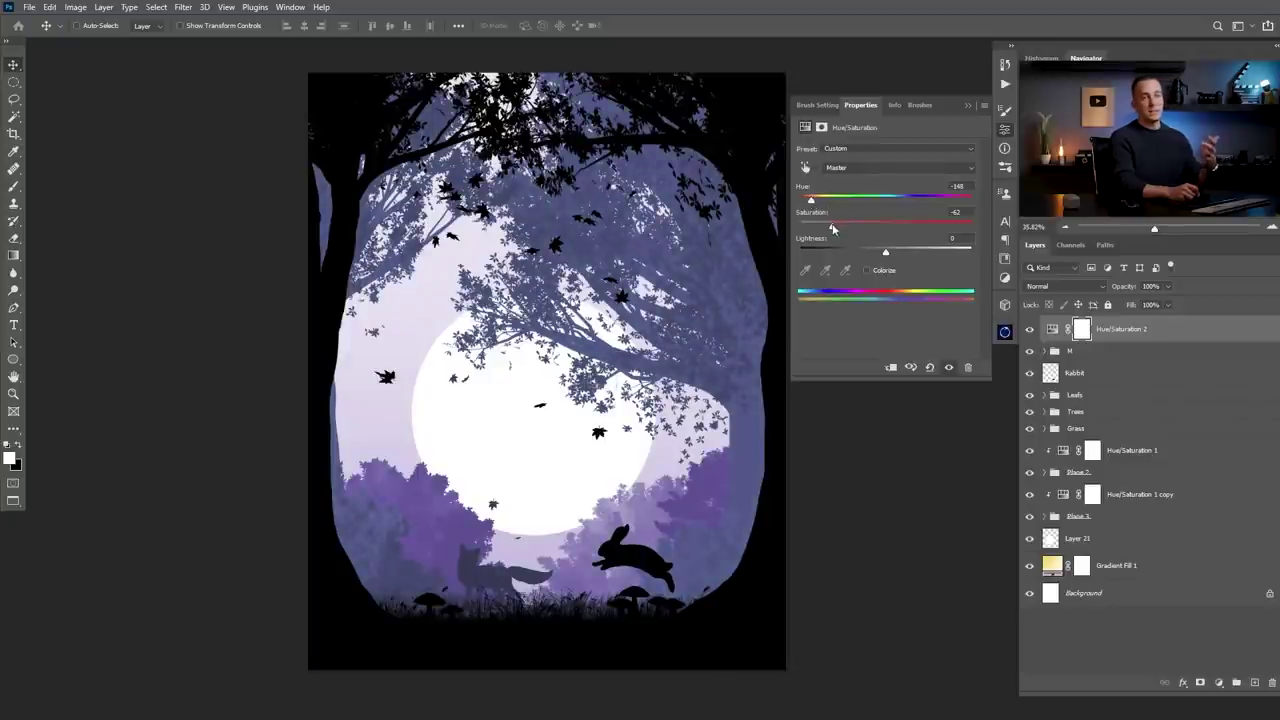
mouse_move(831, 230)
mouse_down()
mouse_move(808, 230)
mouse_move(822, 230)
mouse_up()
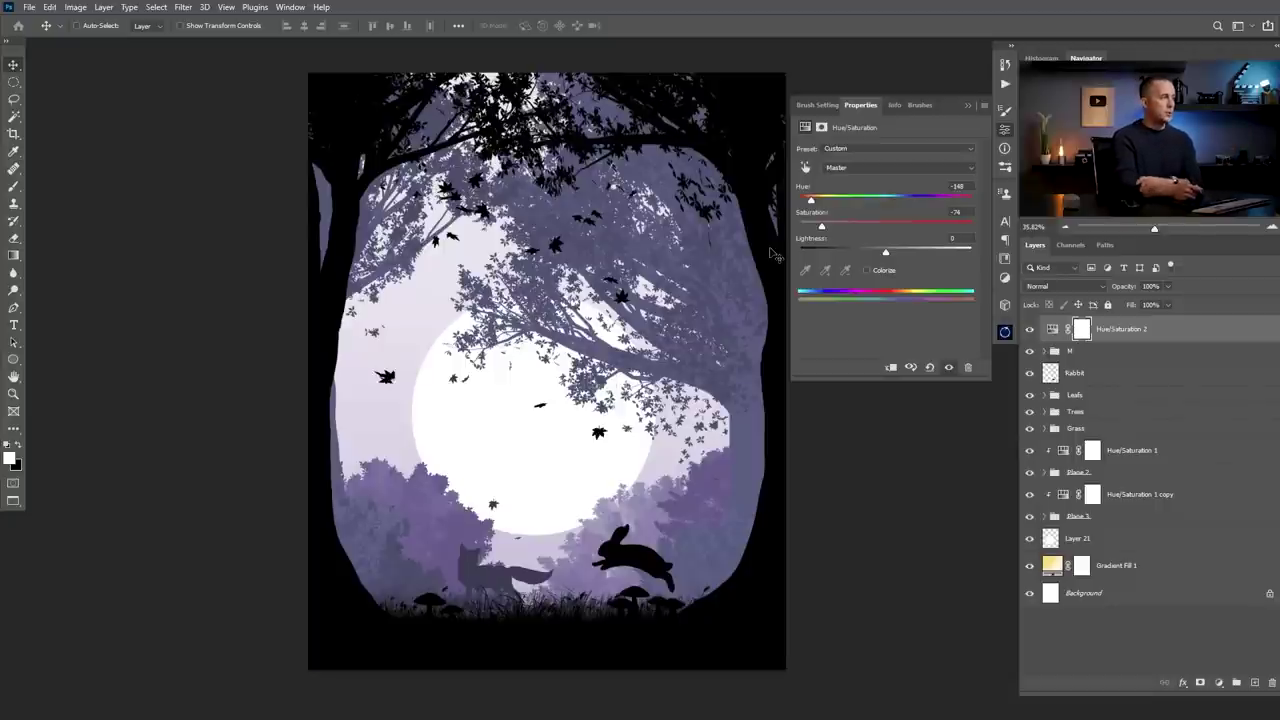
- Delete the Hue/Saturation 2 adjustment layer and collapse its properties
click(1054, 329)
click(1272, 683)
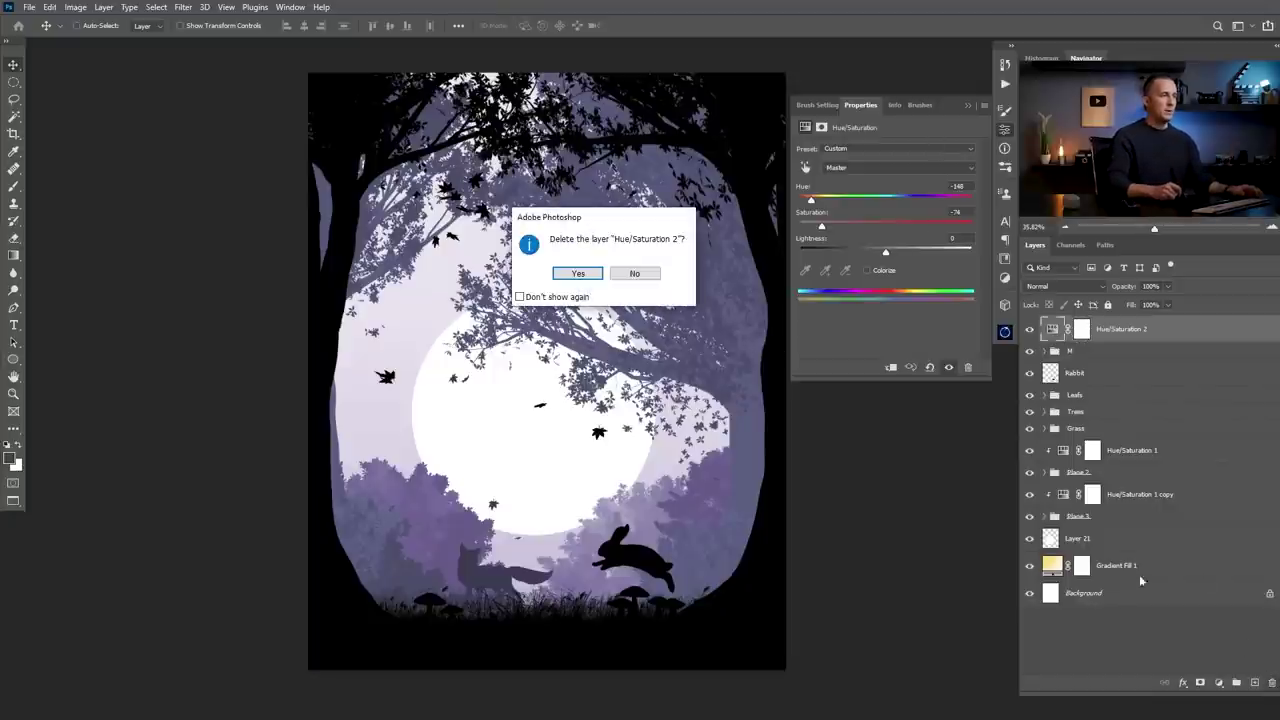
click(580, 272)
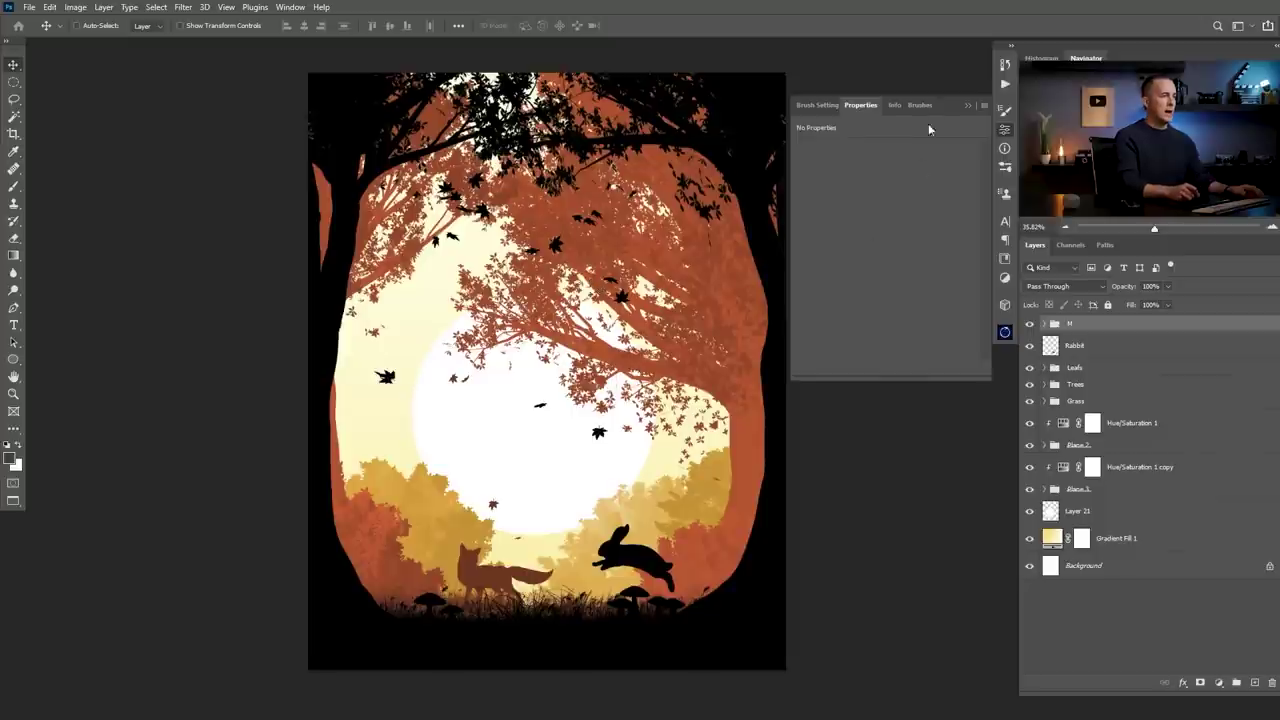
click(966, 105)
- Generate a Diffuse glow over the scene with the Oniric plugin and move its controls clear of the artwork
click(1004, 332)
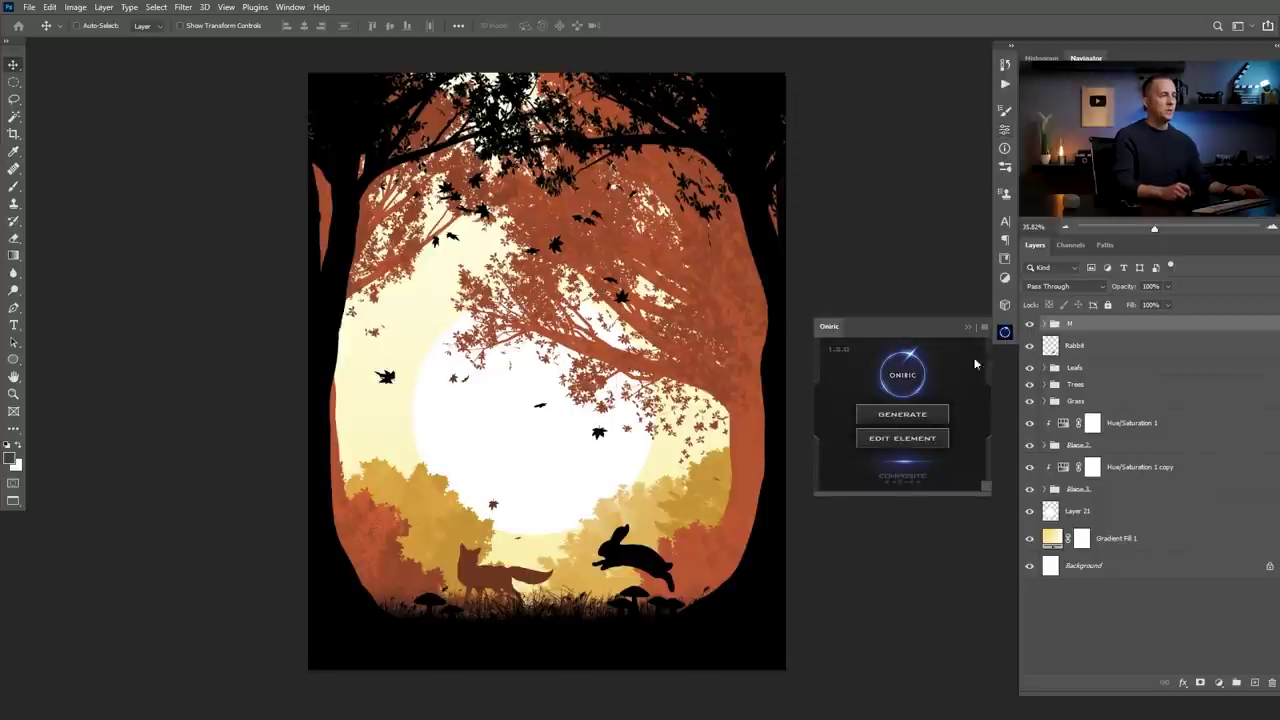
click(903, 410)
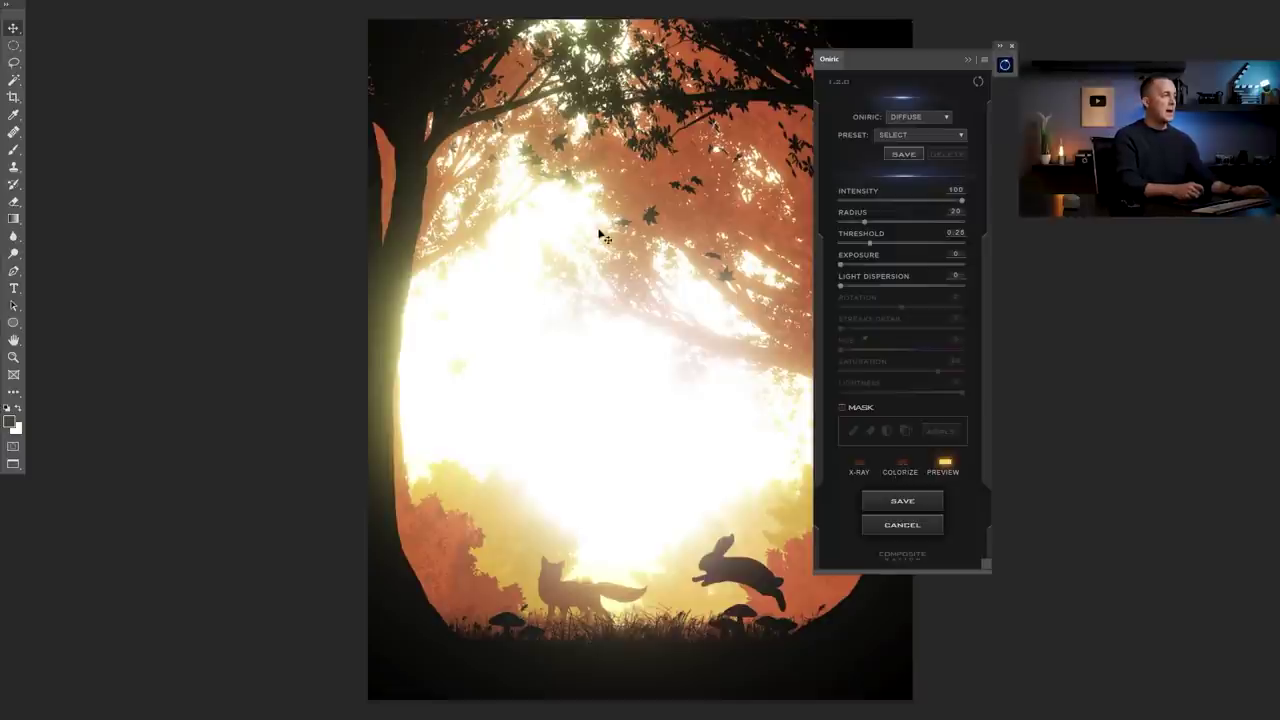
drag(905, 67, 1012, 80)
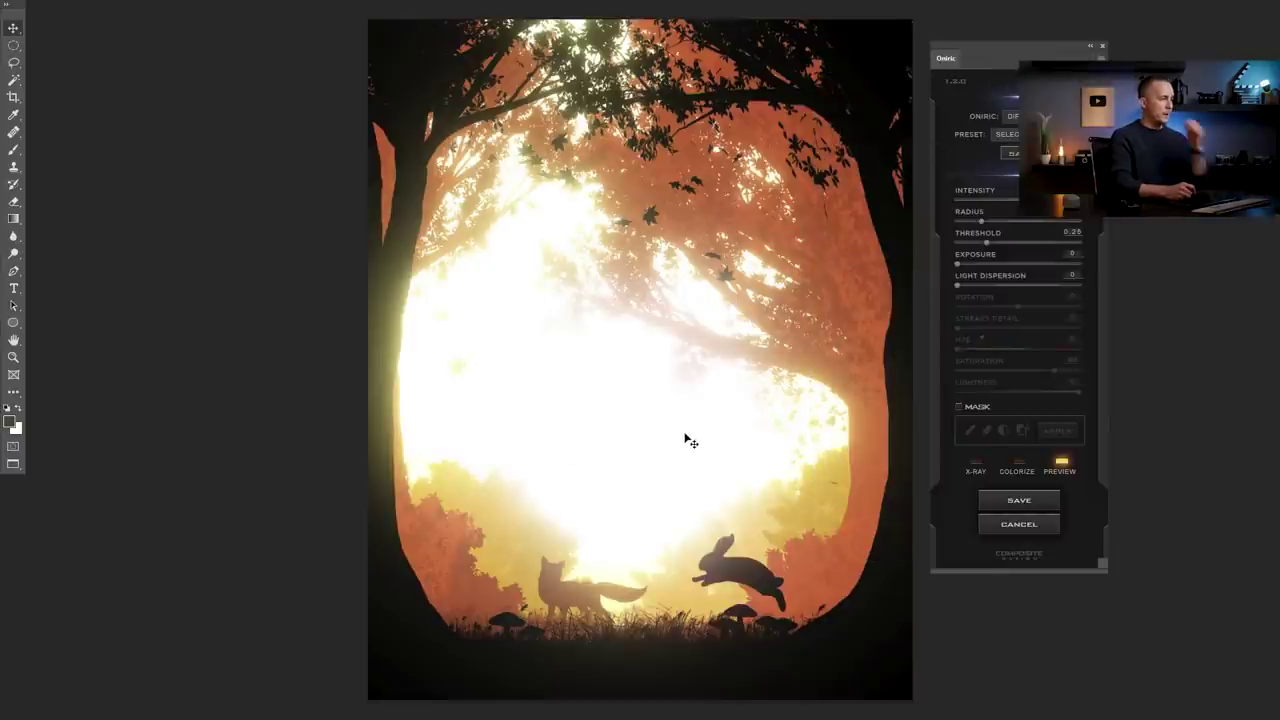
- Using the X-ray view, restrict the glow mainly to the sun with a threshold of 0.08, then return to the normal preview
click(975, 463)
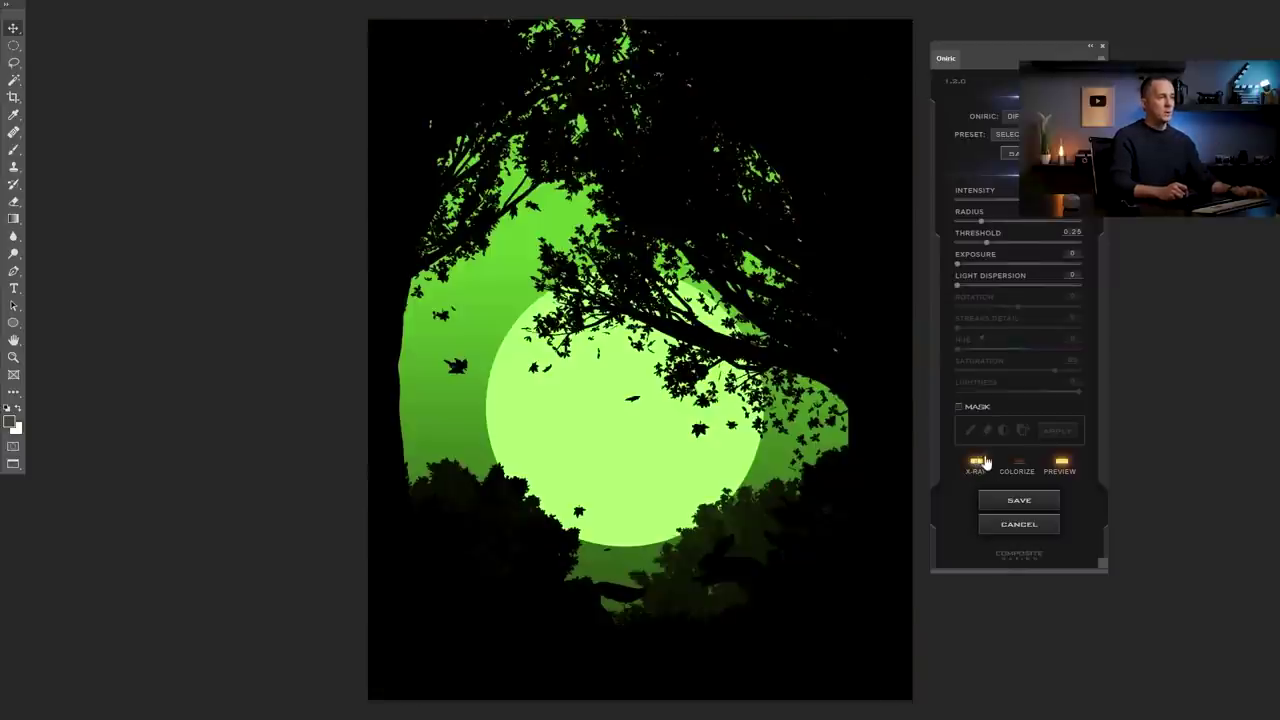
click(970, 242)
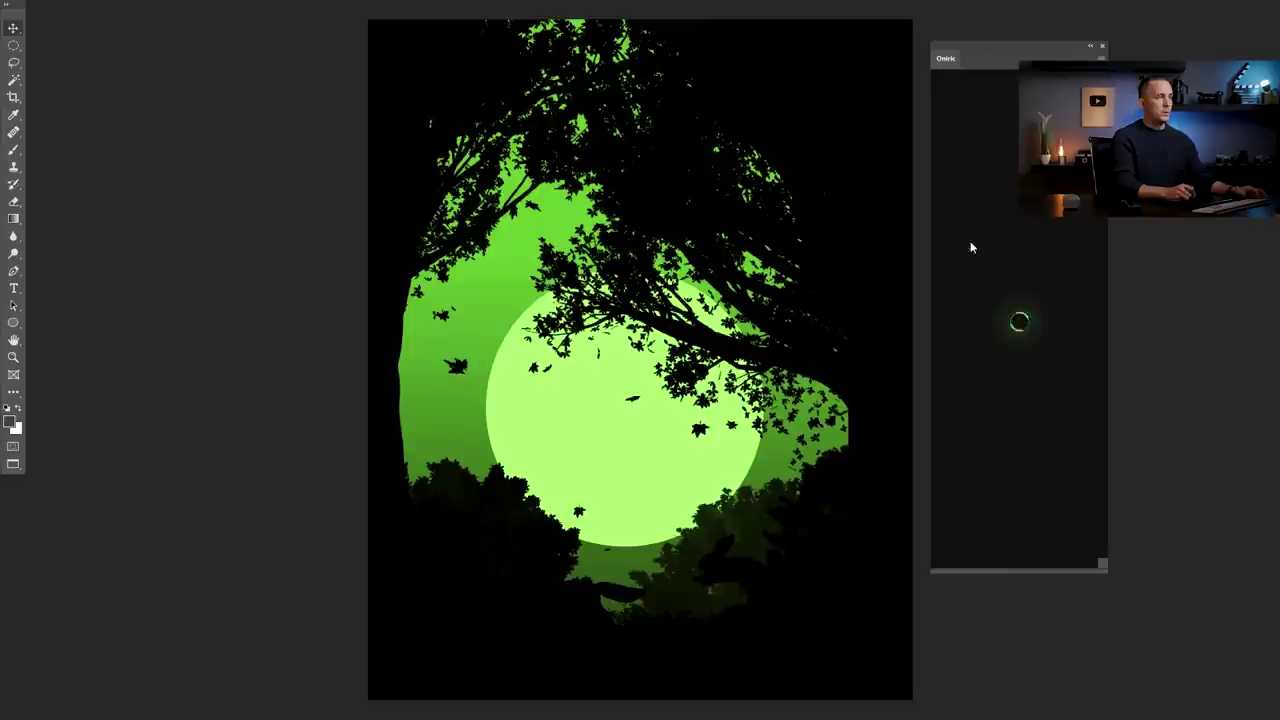
click(967, 244)
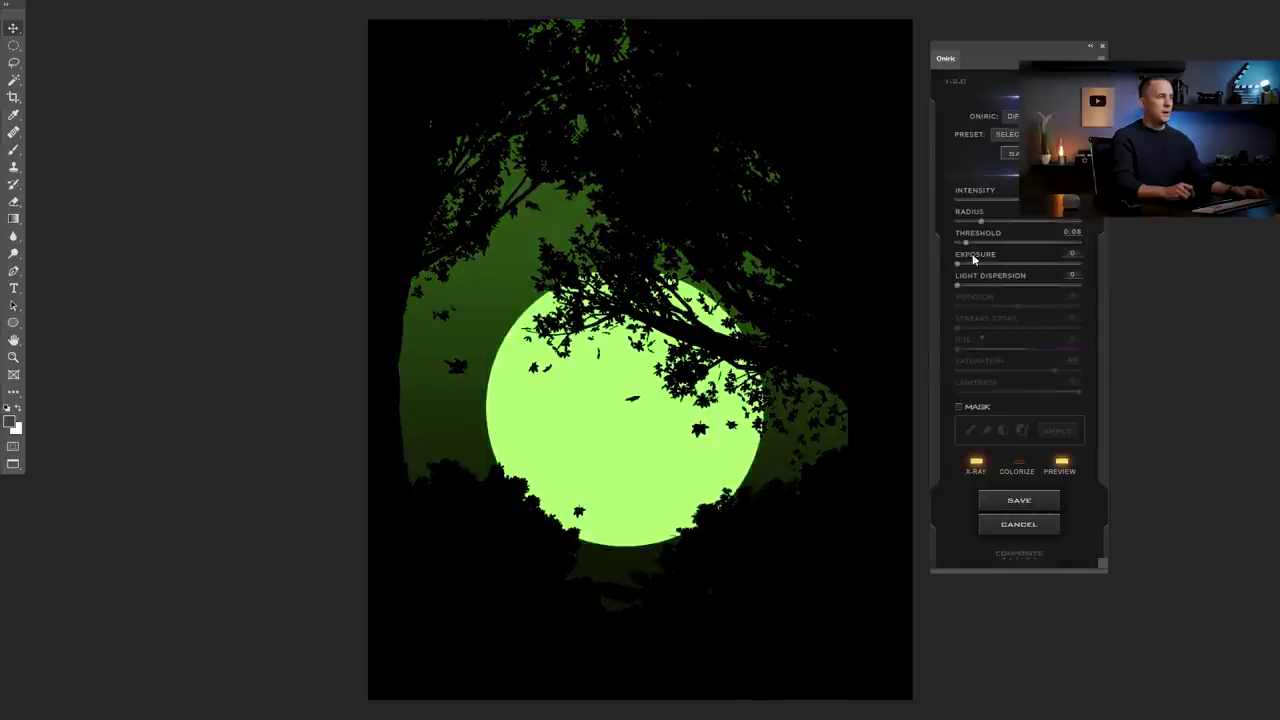
click(1039, 201)
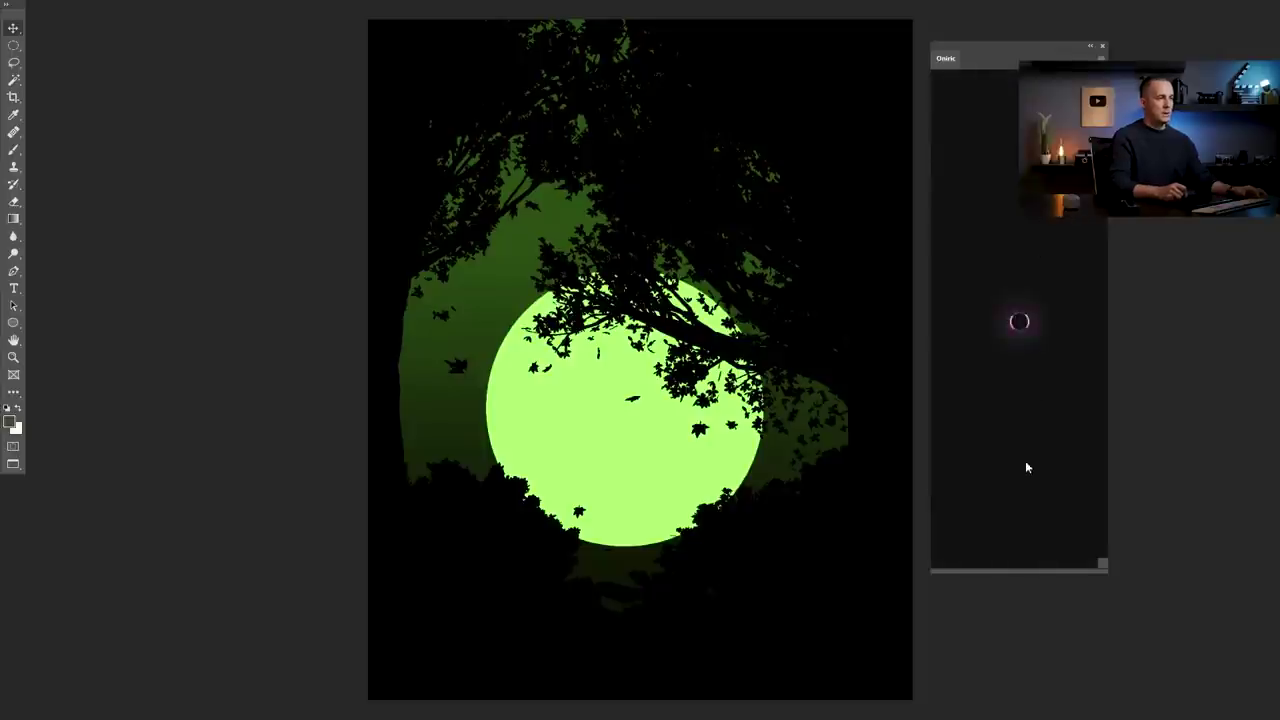
click(975, 465)
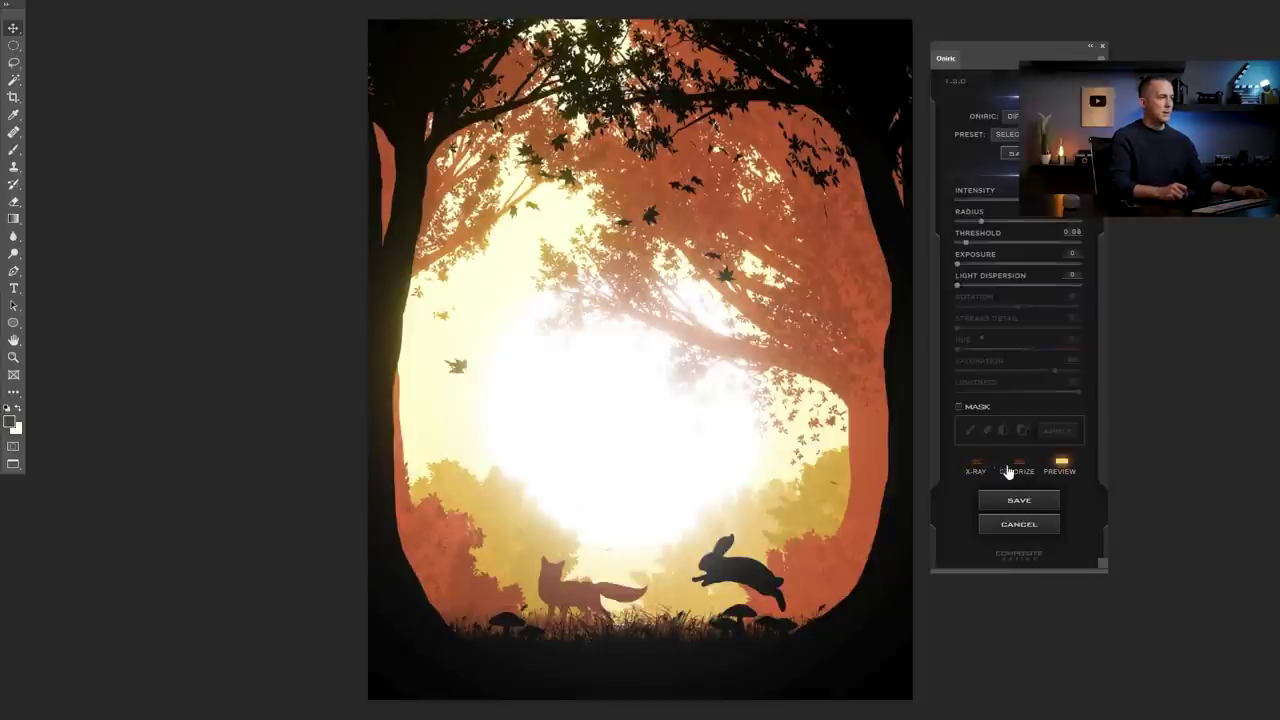
- Colorize the glow with hue 18, set its threshold to 0.04 and reduce its intensity
click(1015, 468)
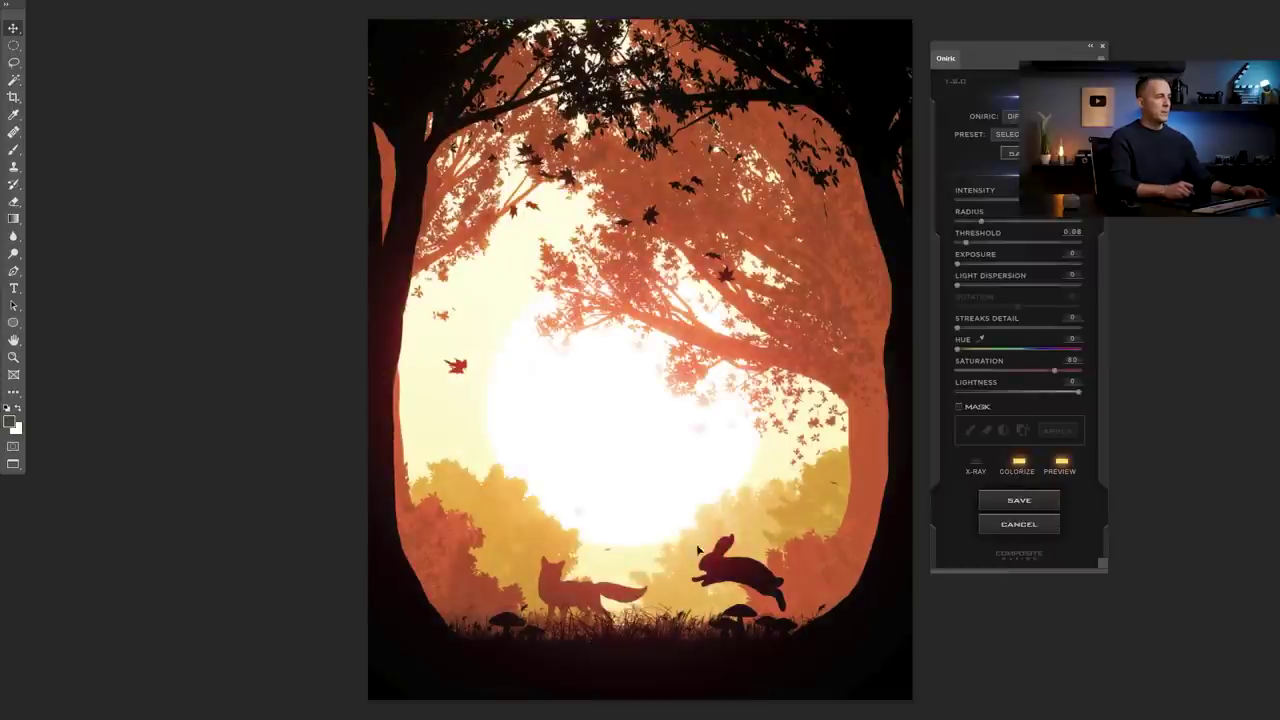
click(964, 349)
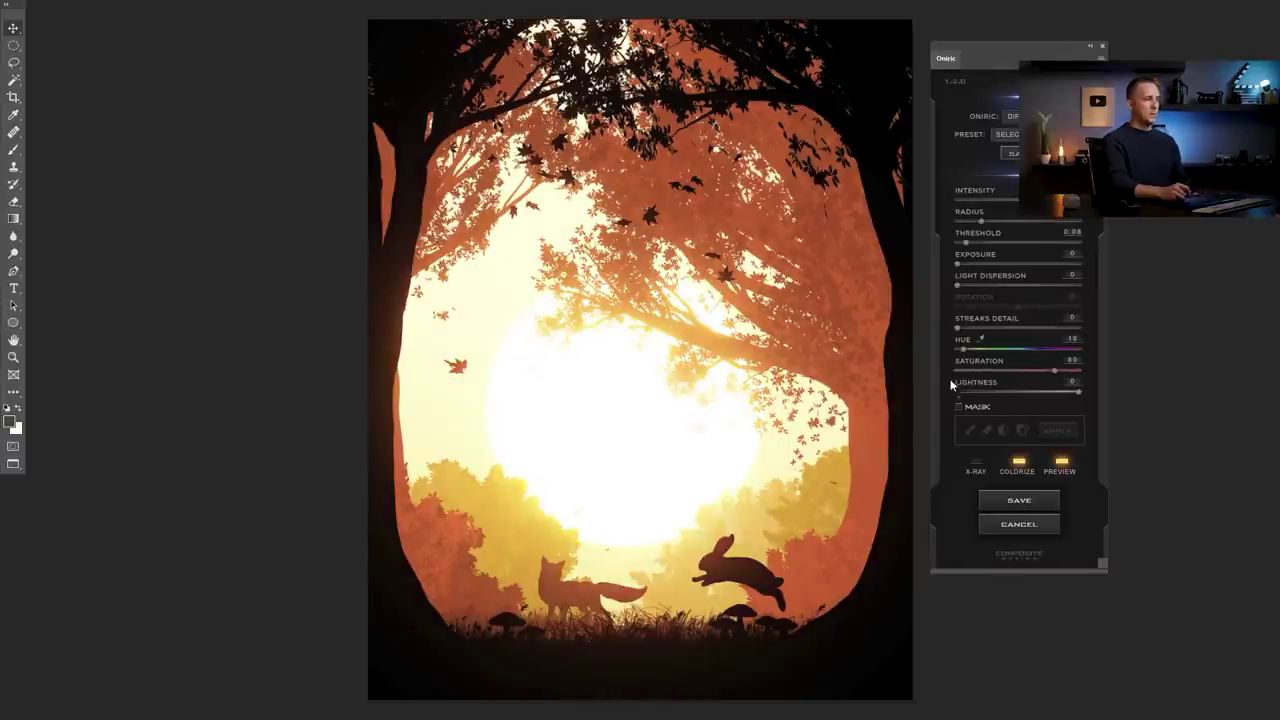
click(961, 247)
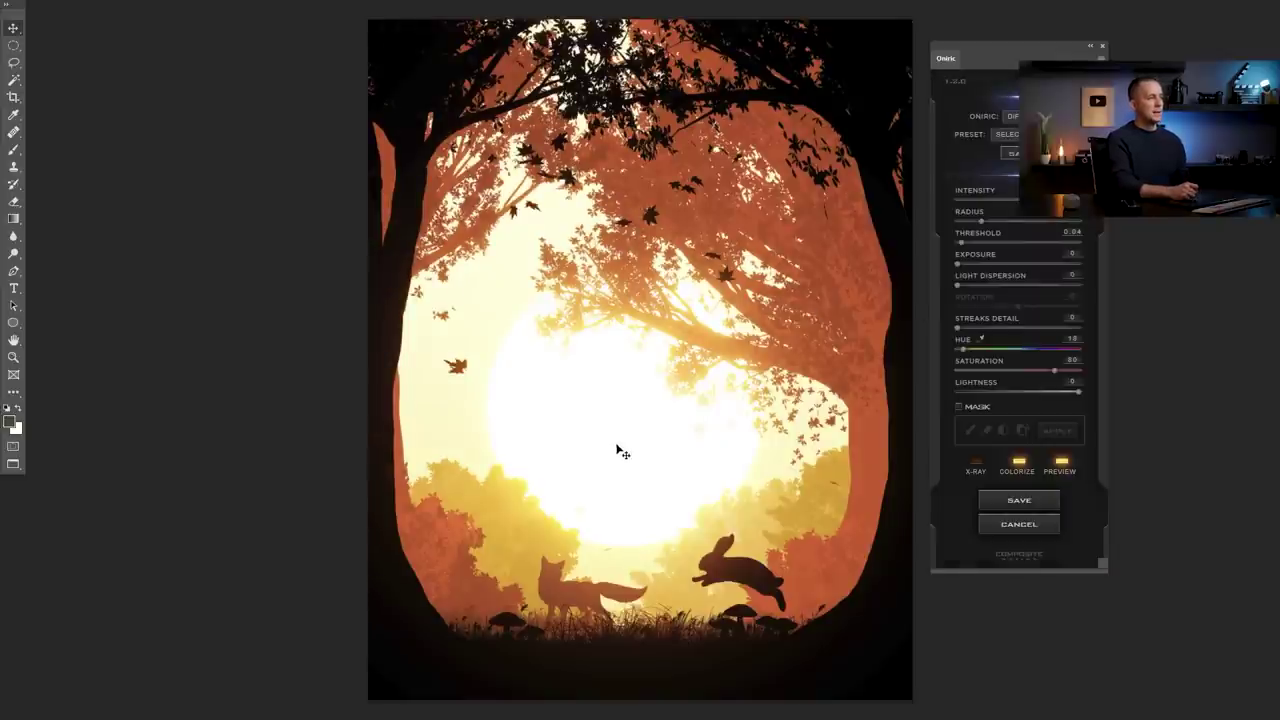
click(1013, 203)
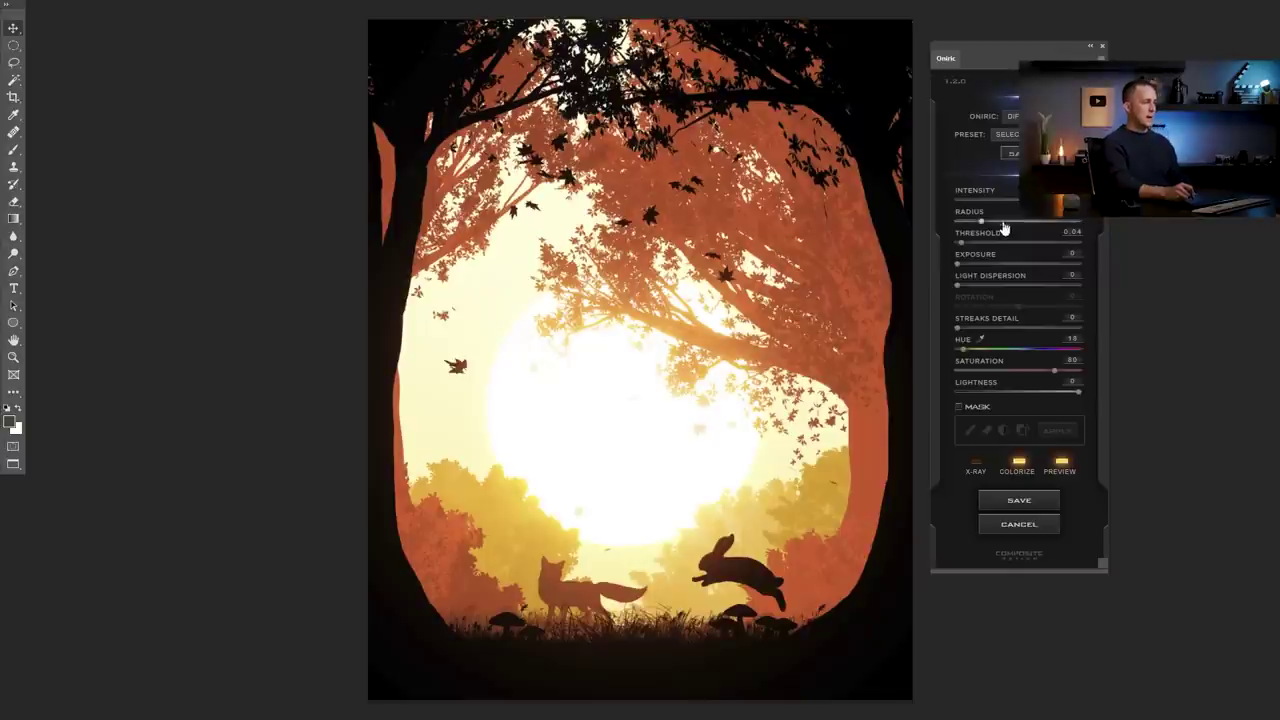
- Compare the scene with and without the glow, and save the effect as a new Oniric element named glow
click(1064, 468)
click(1066, 471)
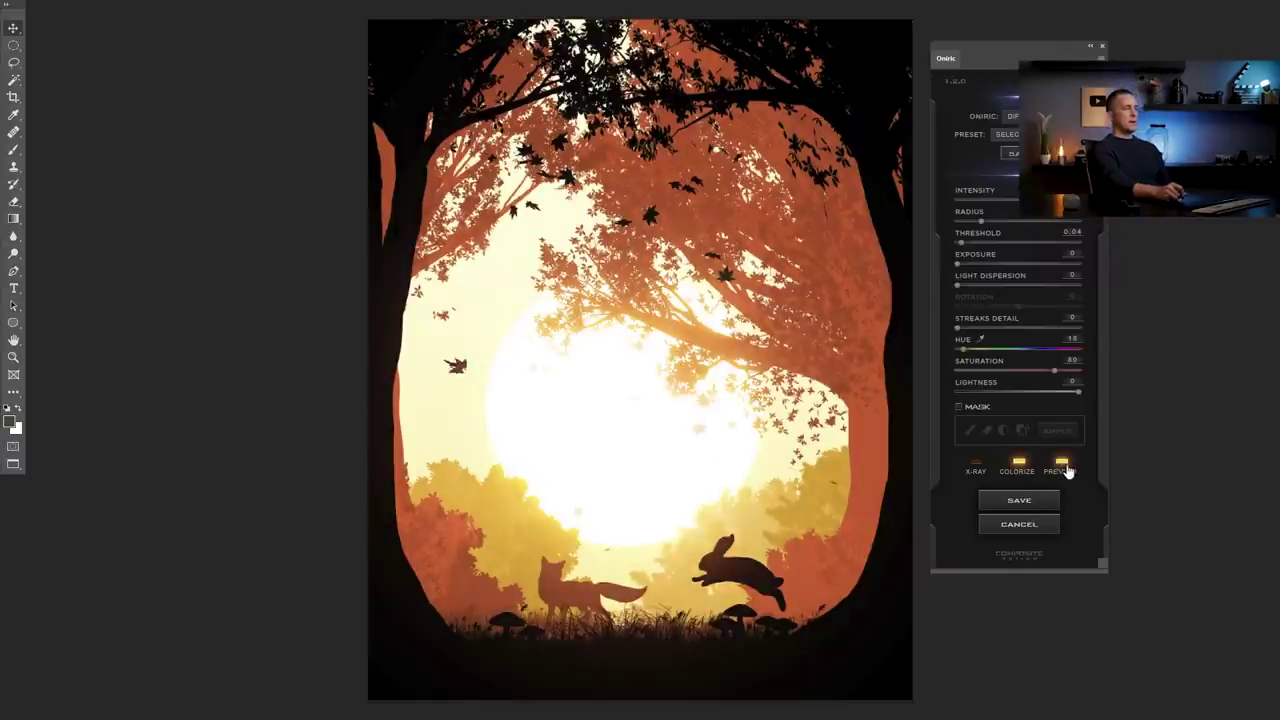
click(1066, 469)
click(1062, 468)
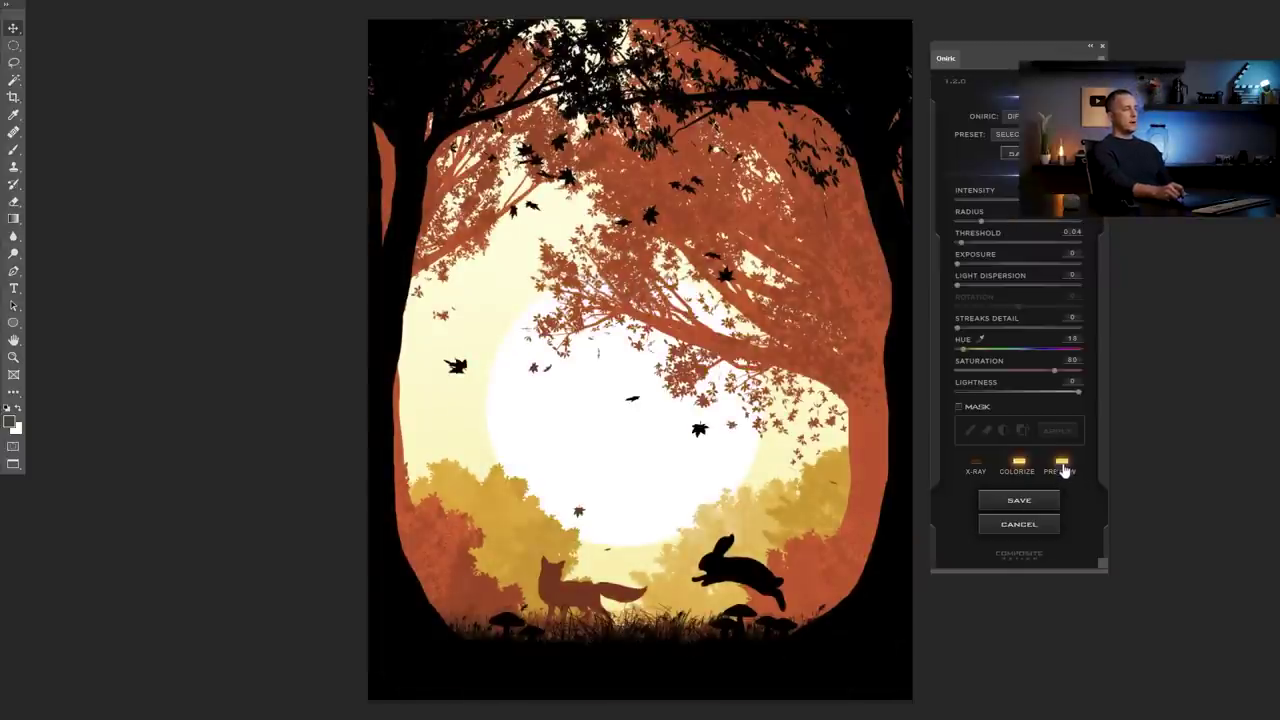
click(1020, 500)
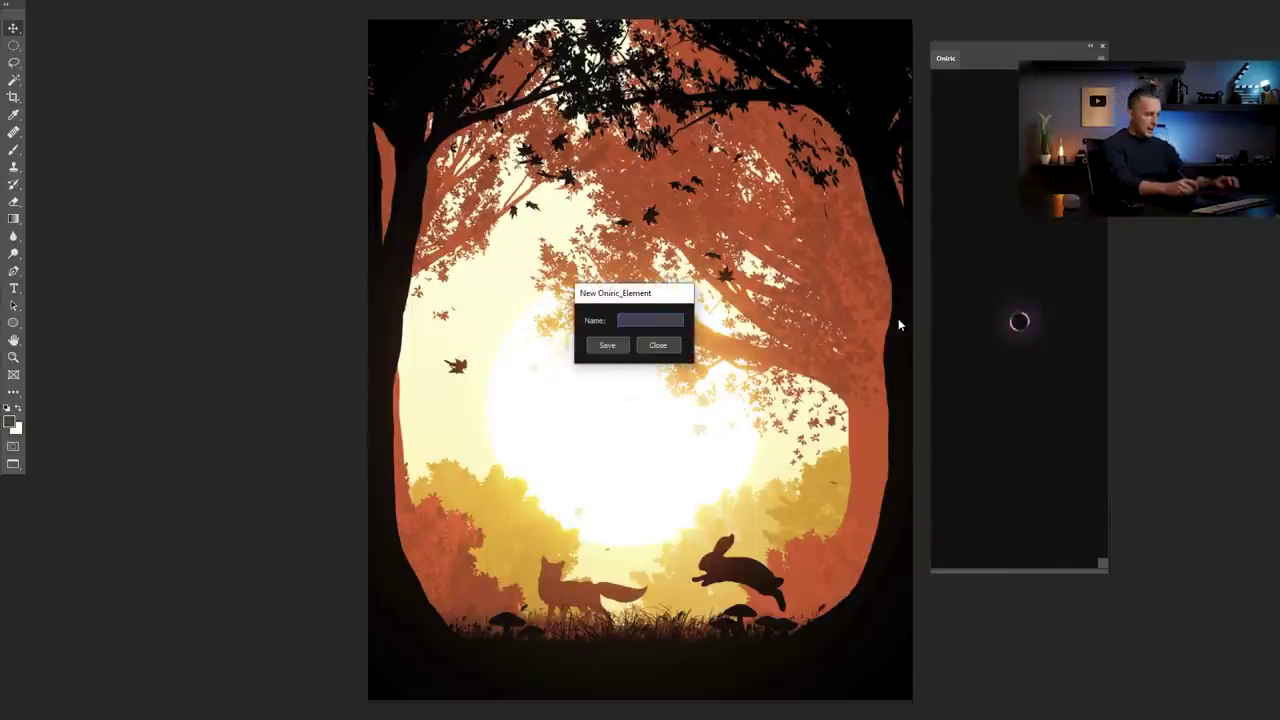
key(Return)
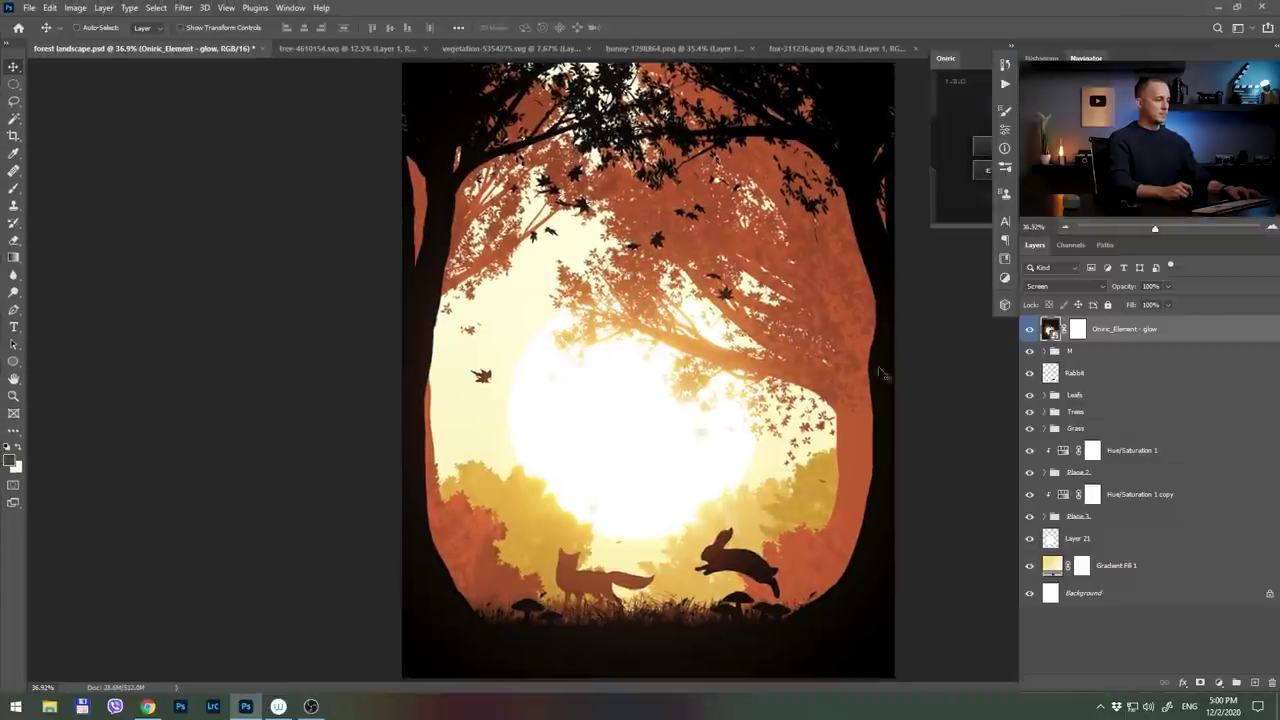
- Switch to full-screen view, reposition the artwork in the workspace and dock the Oniric controls with the other panels
key(f)
drag(795, 385, 716, 382)
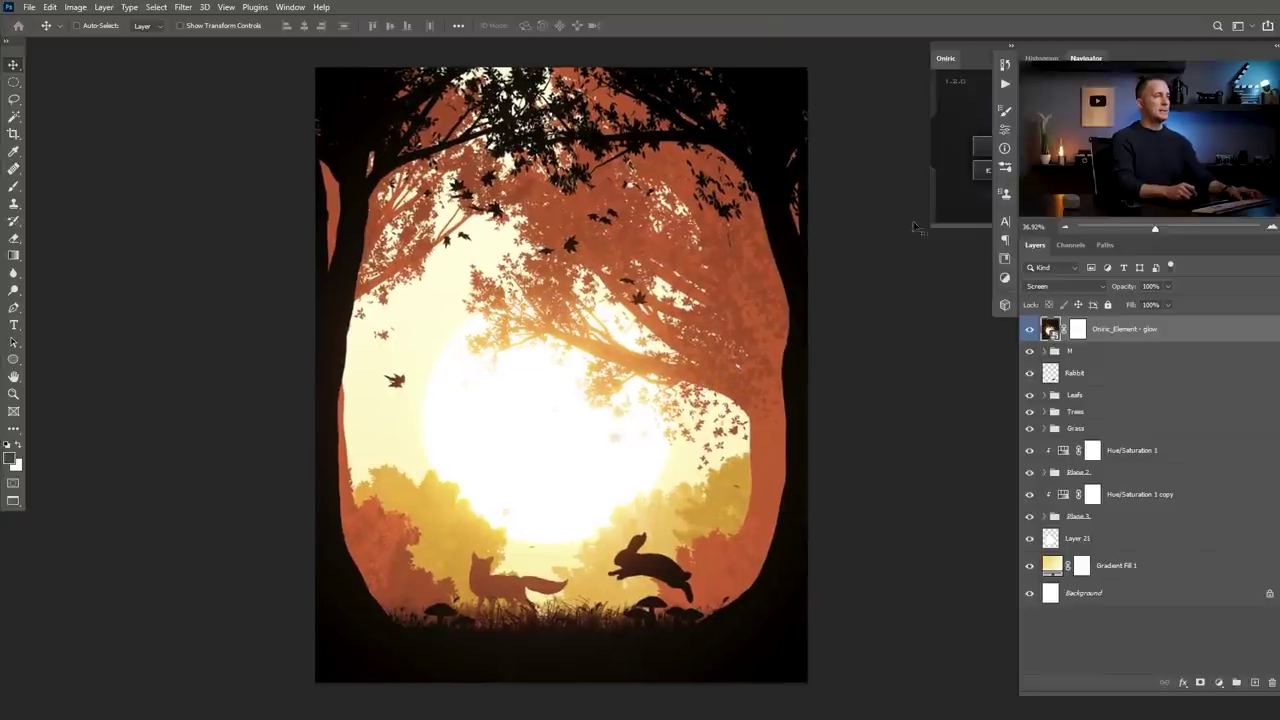
drag(979, 50, 1007, 325)
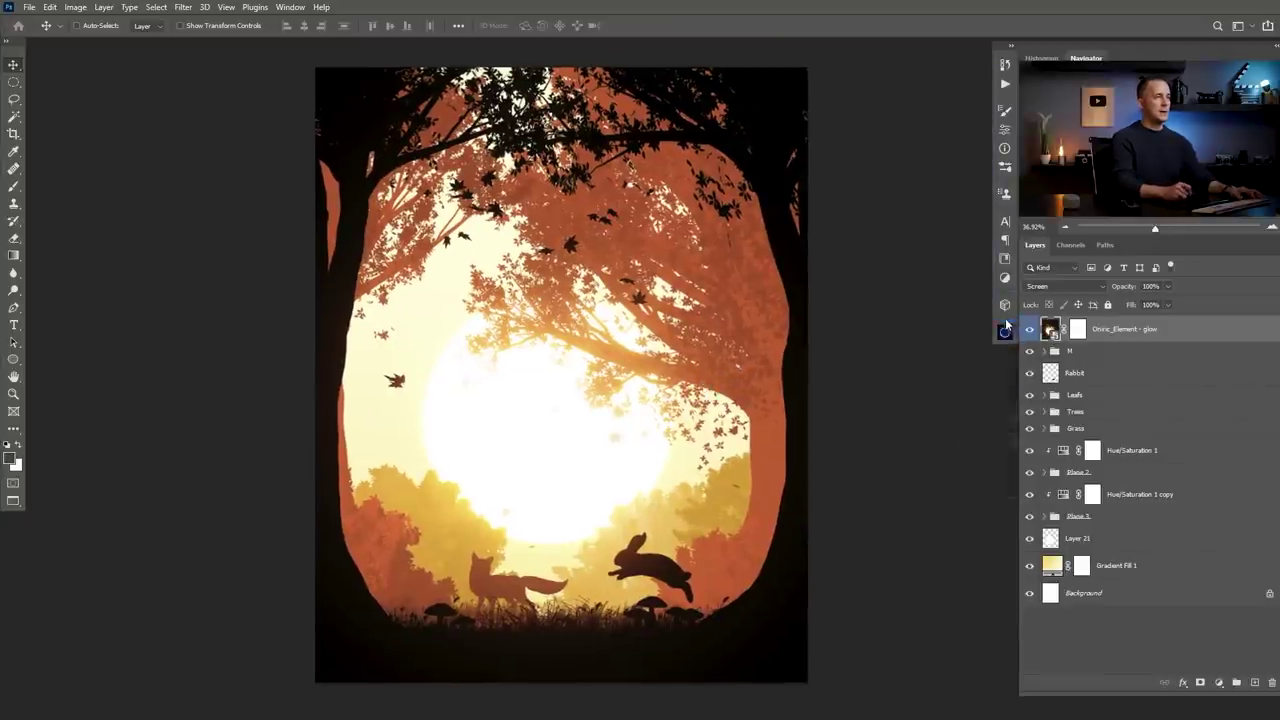